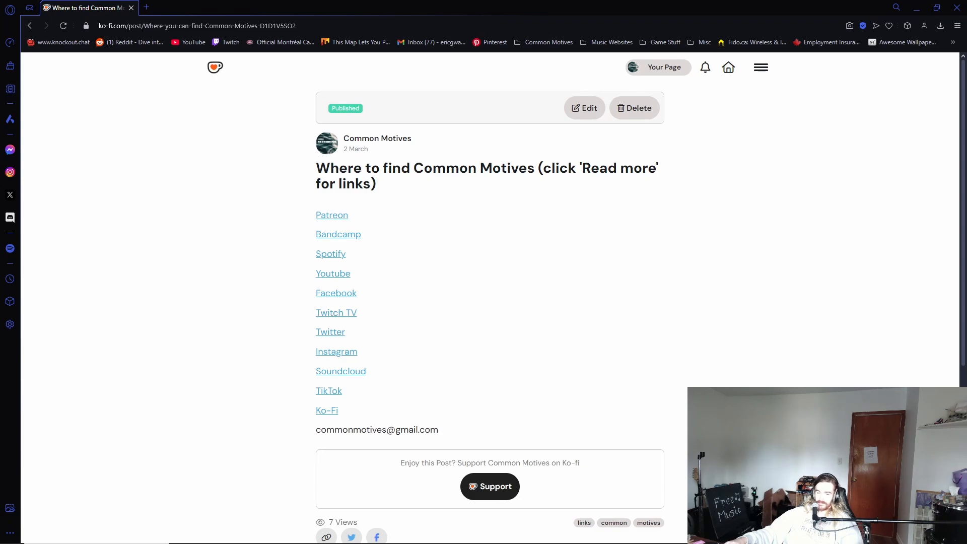
Step: Switch to FL Studio and open the Kicks folder under Packs > Drums in the browser
key("alt+Tab")
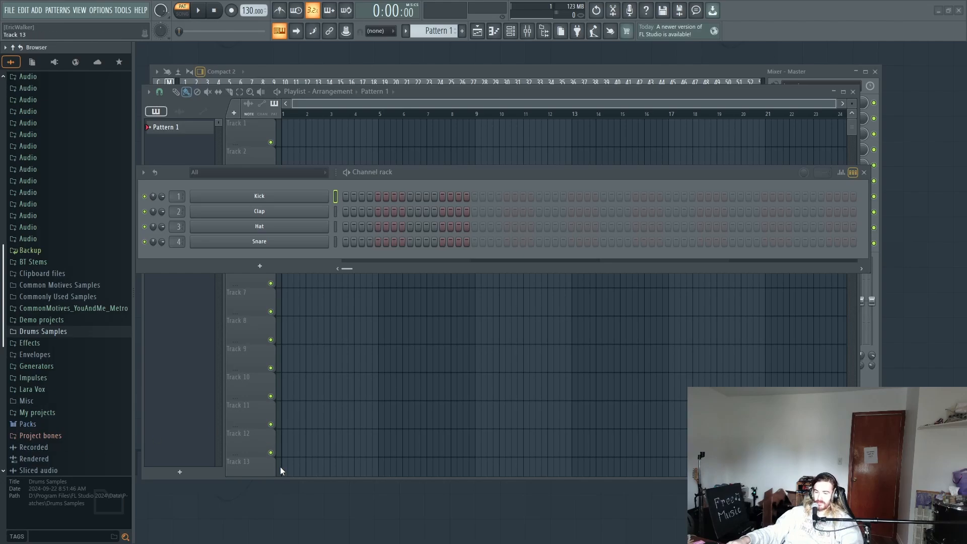
left_click(46, 401)
left_click(47, 401)
scroll(47, 401, "down", 2)
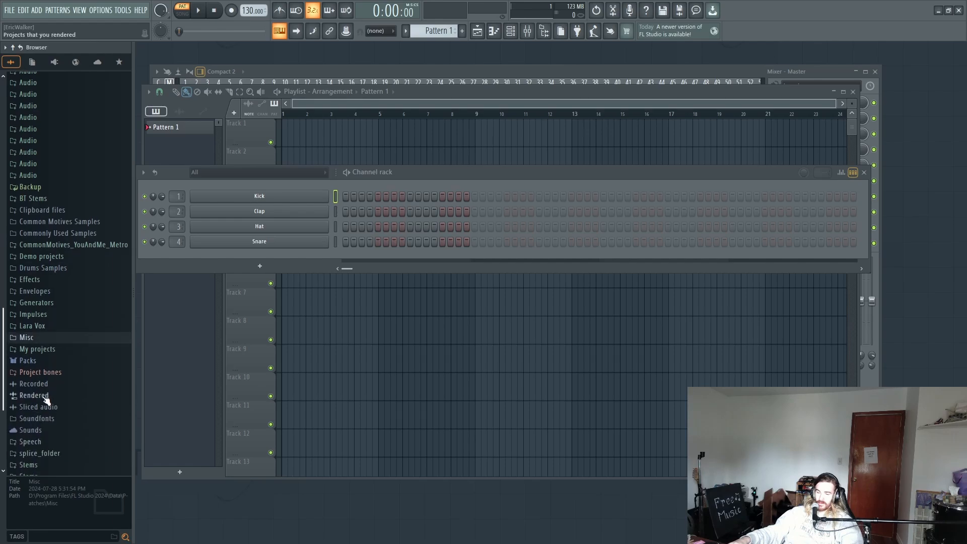
left_click(38, 364)
scroll(38, 364, "down", 2)
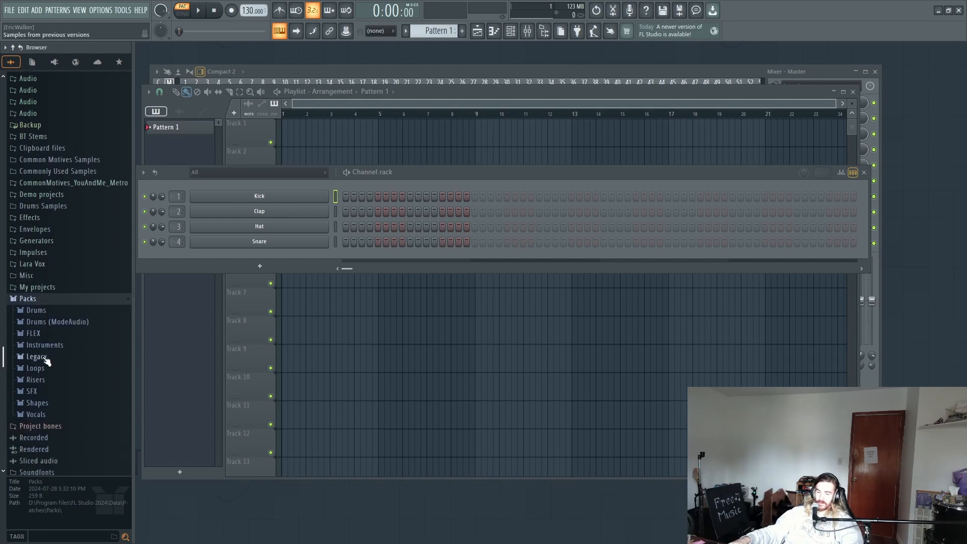
left_click(37, 309)
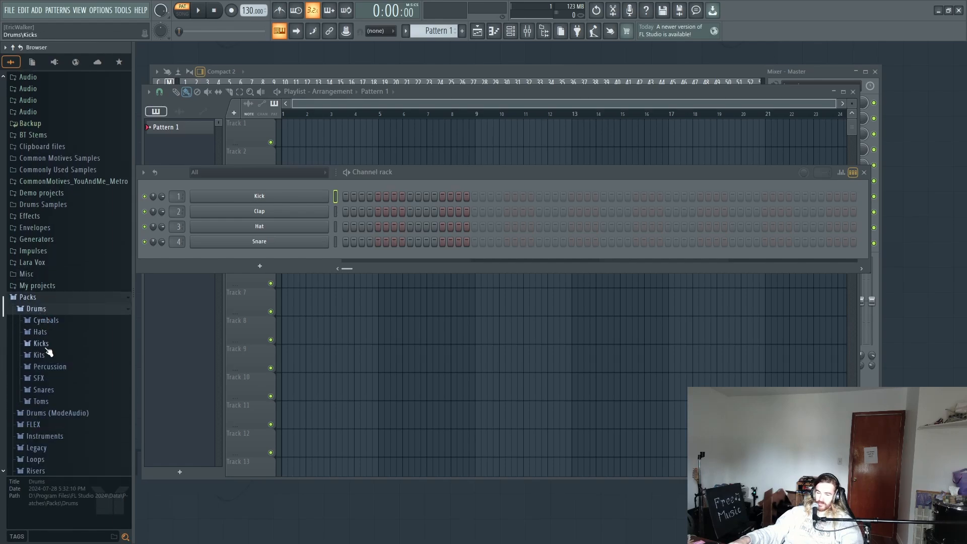
left_click(42, 343)
scroll(51, 372, "down", 3)
scroll(59, 366, "down", 5)
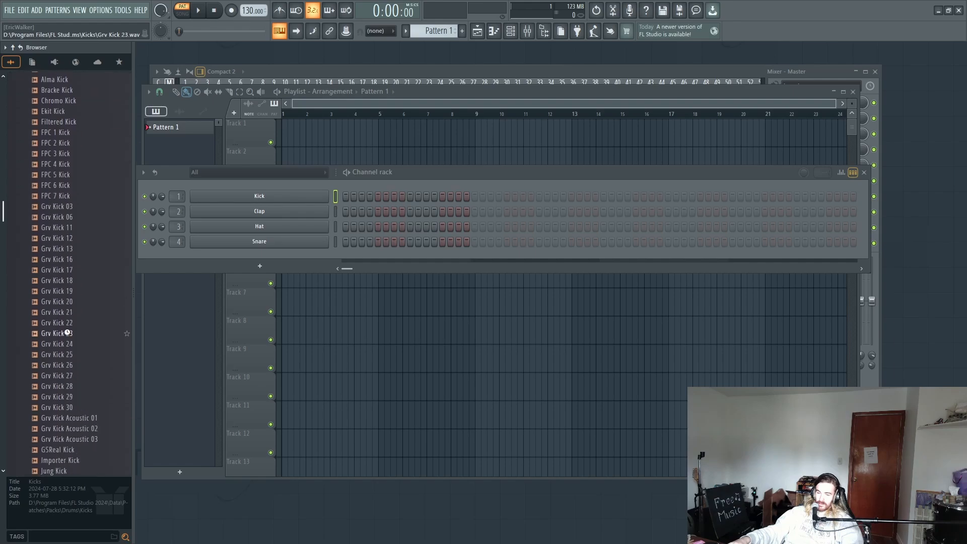
Step: Audition several Grv Kick samples and load Grv Kick 17 onto the Hat channel
left_click(70, 334)
left_click(69, 280)
left_click(72, 281)
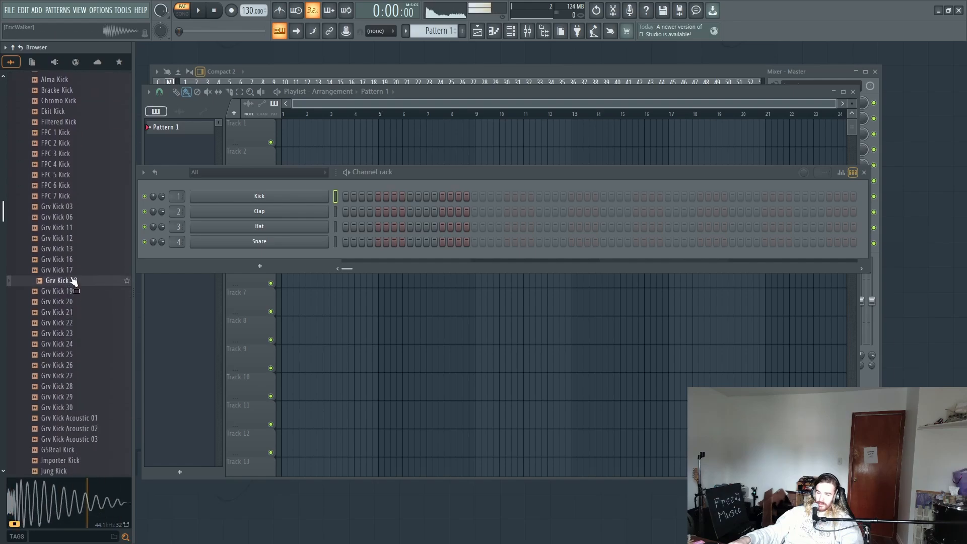
left_click(75, 270)
left_click(78, 260)
left_click(76, 270)
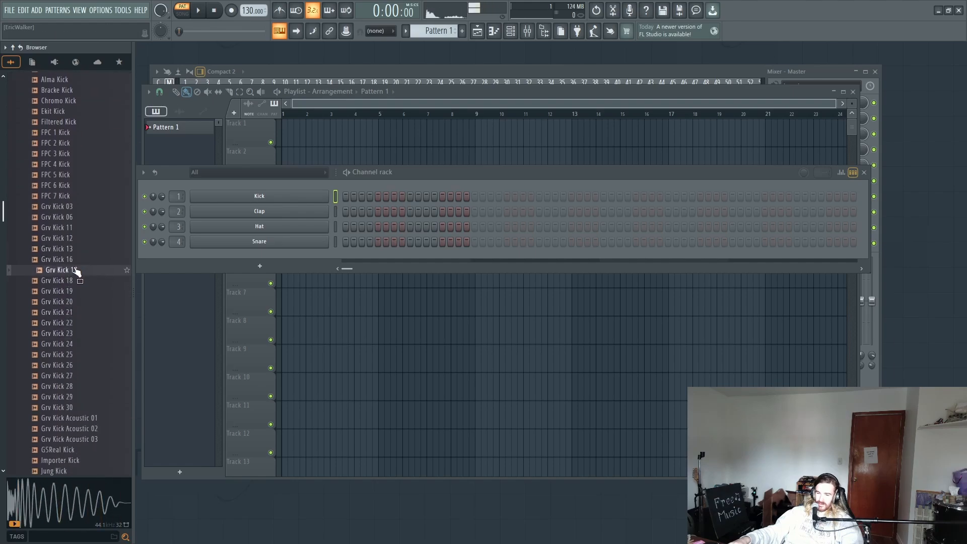
left_click_drag(75, 270, 247, 229)
Step: Shape Grv Kick 17's volume envelope into a short hit with no attack or hold and minimal decay, sustain and release
left_click(245, 227)
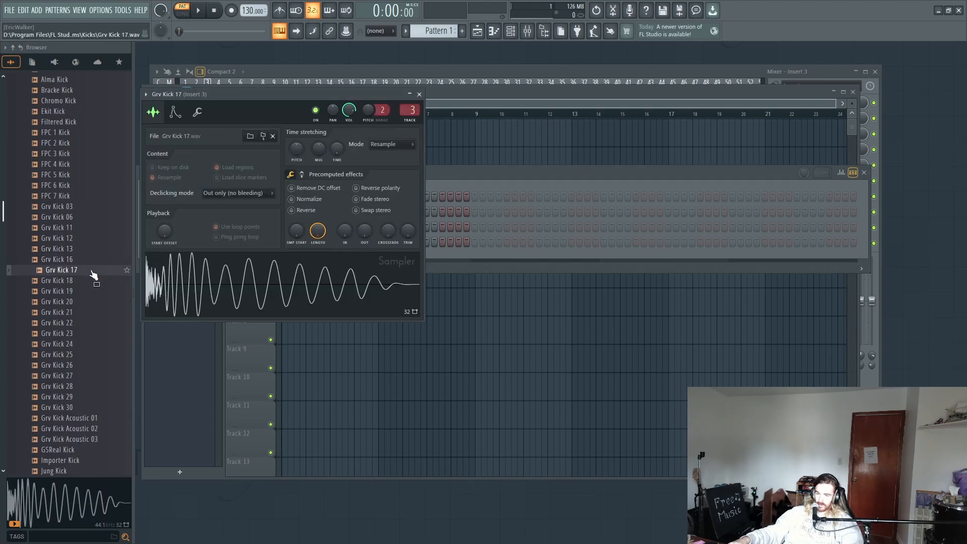
left_click(175, 116)
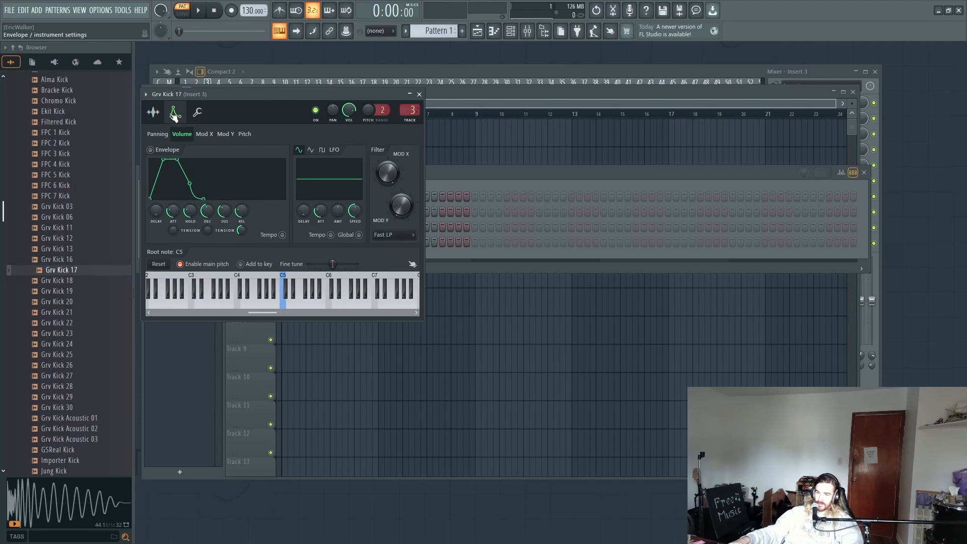
left_click(156, 114)
left_click(175, 115)
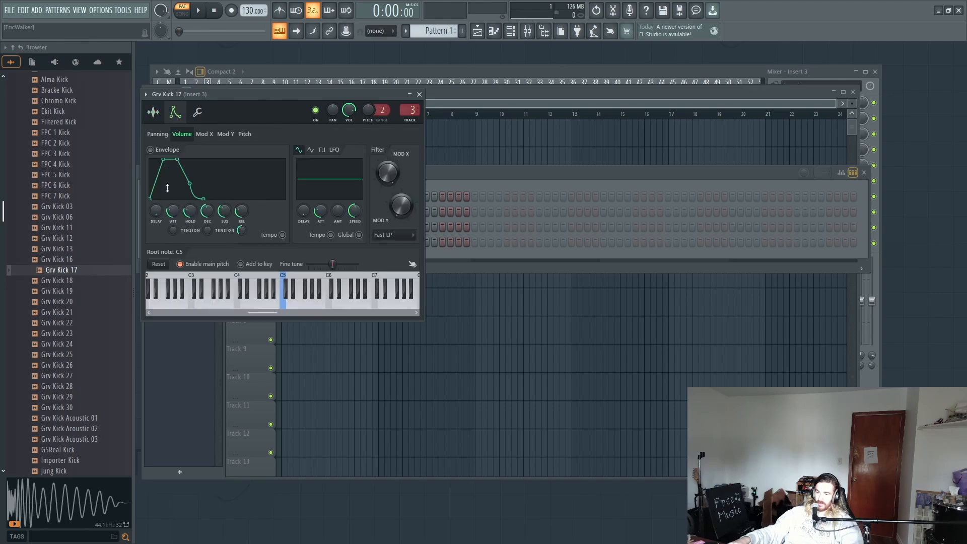
left_click_drag(172, 211, 190, 222)
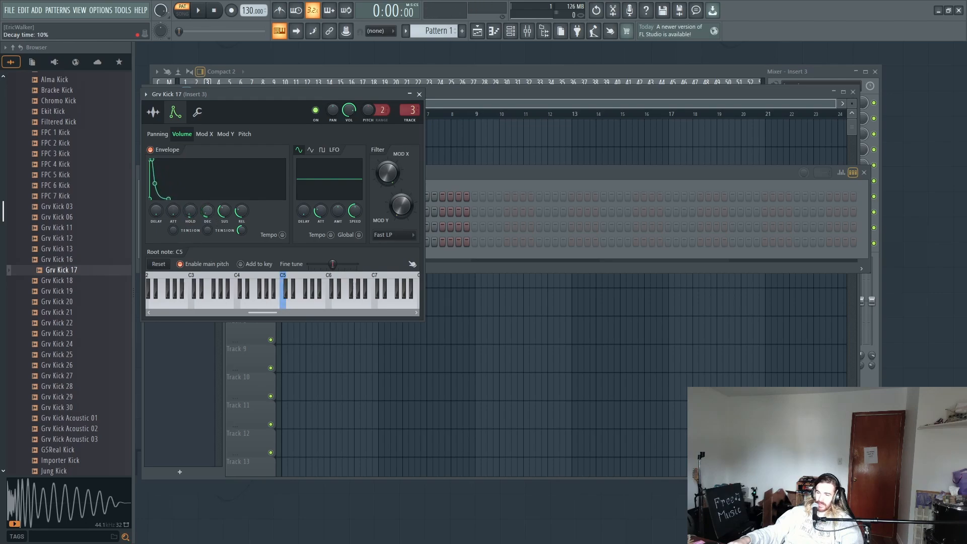
left_click_drag(207, 210, 208, 210)
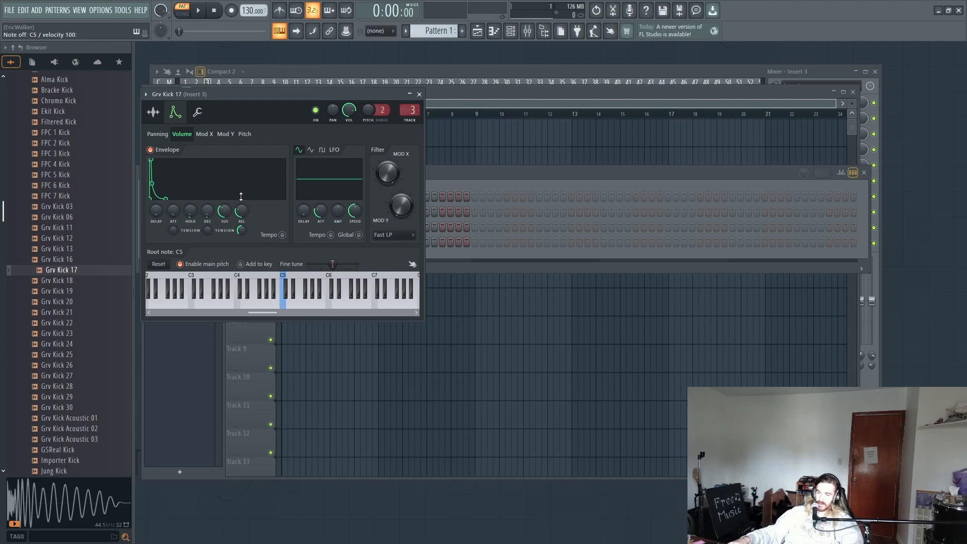
left_click_drag(225, 207, 237, 219)
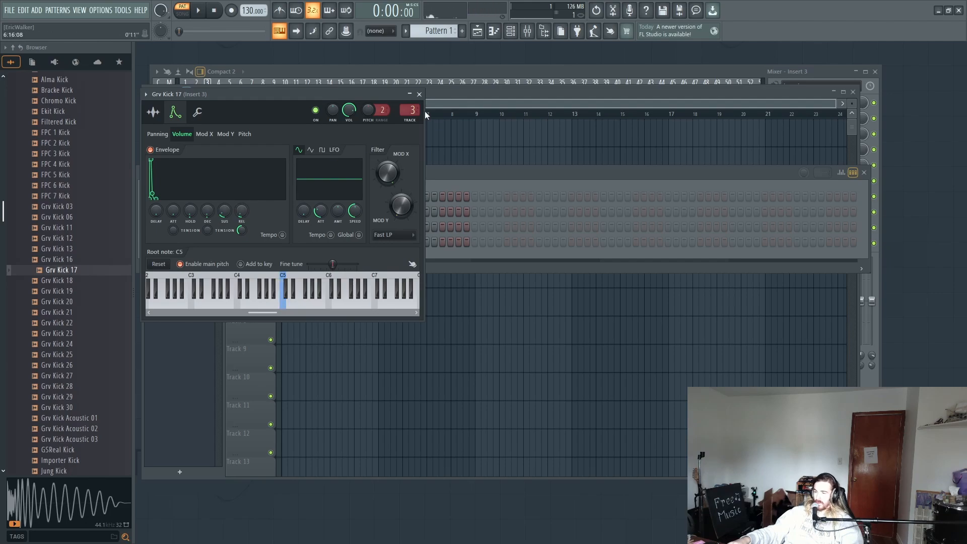
Step: Place four half-beat C5 notes for Grv Kick 17 in the piano roll, one on each beat of bar 1
left_click(442, 172)
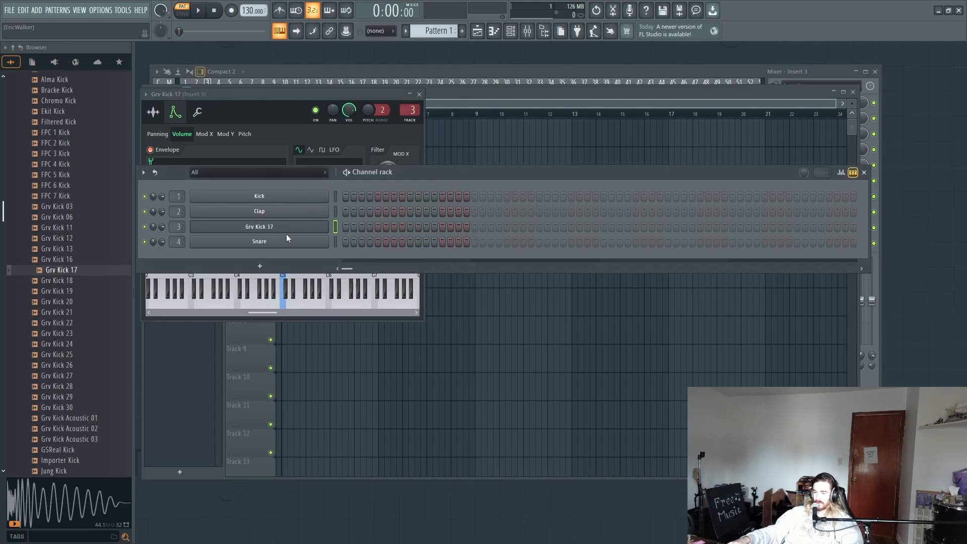
right_click(326, 222)
left_click(347, 223)
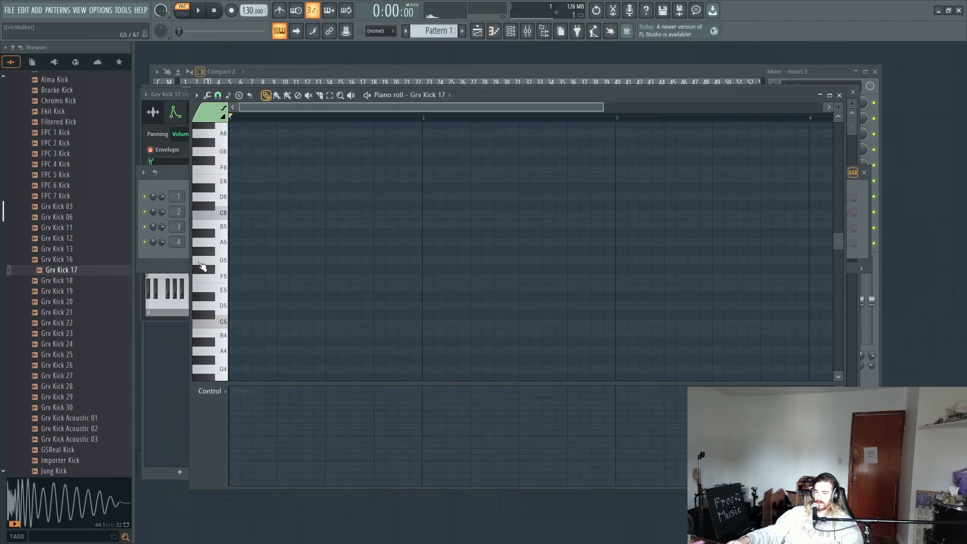
left_click(236, 326)
left_click(280, 325)
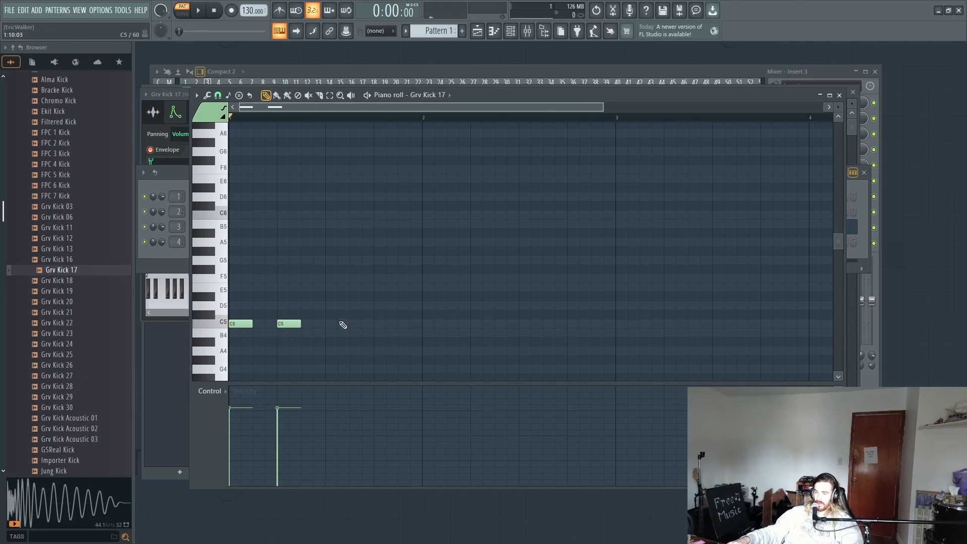
left_click(332, 325)
left_click(377, 323)
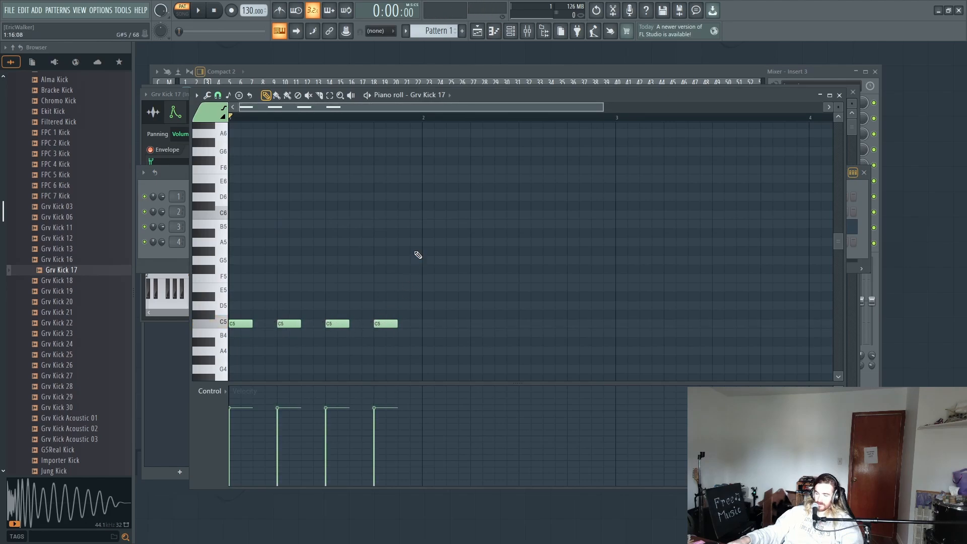
Step: Collapse the Kicks folder and open the Snares folder of the Drums pack in the browser
scroll(65, 222, "up", 6)
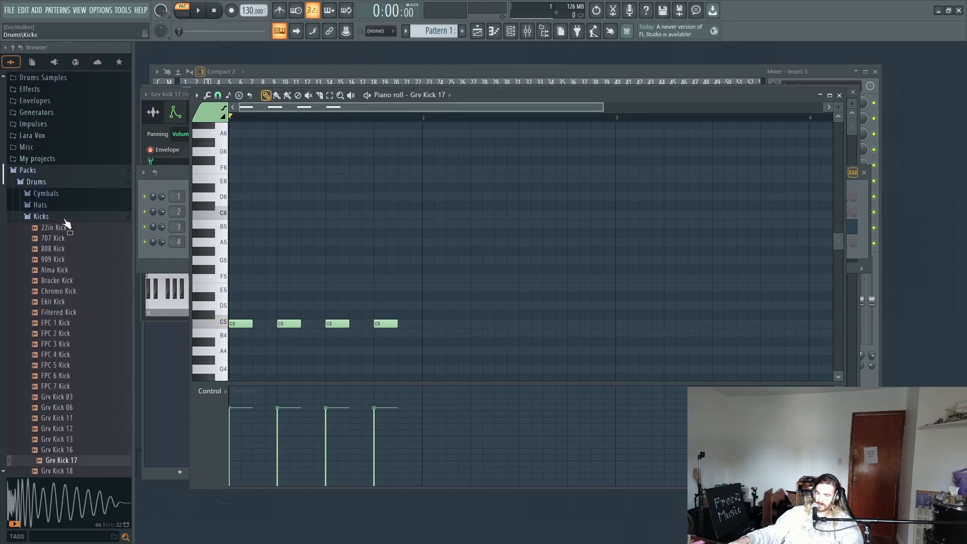
left_click(58, 217)
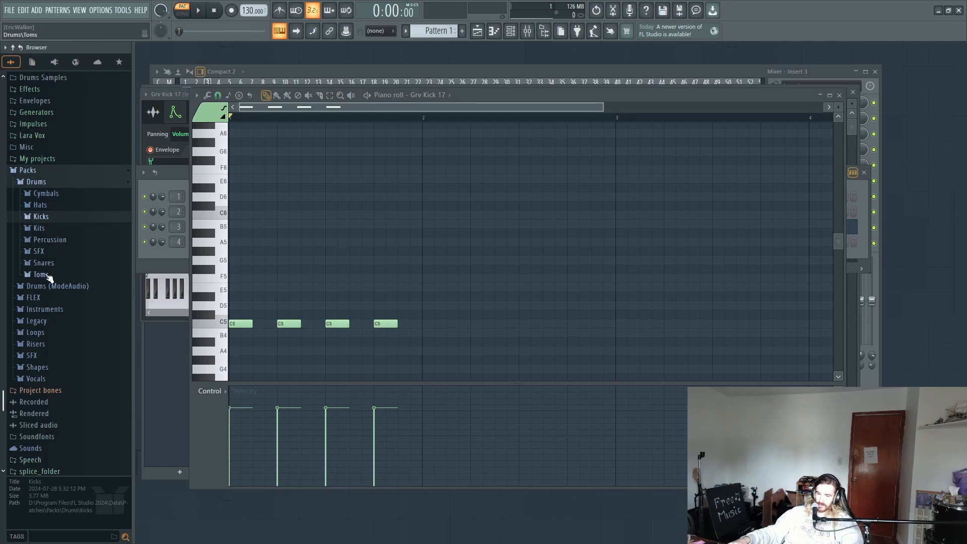
left_click(43, 263)
scroll(50, 254, "down", 5)
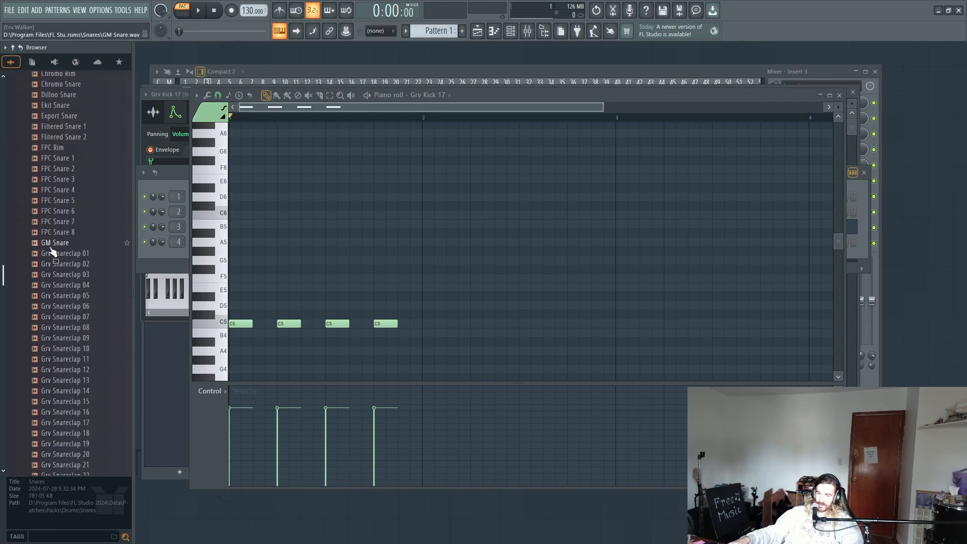
Step: Audition Grv Snareclap samples and Importer Snare 2 from the Snares folder
left_click(61, 253)
scroll(59, 249, "down", 2)
left_click(57, 245)
scroll(52, 248, "down", 4)
left_click(51, 248)
scroll(50, 248, "down", 4)
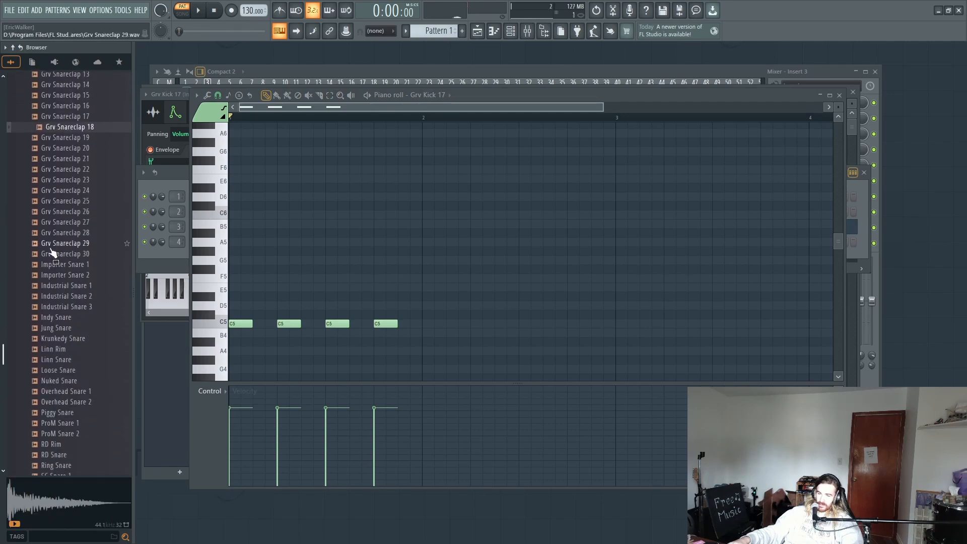
left_click(52, 253)
scroll(52, 252, "down", 4)
left_click(74, 201)
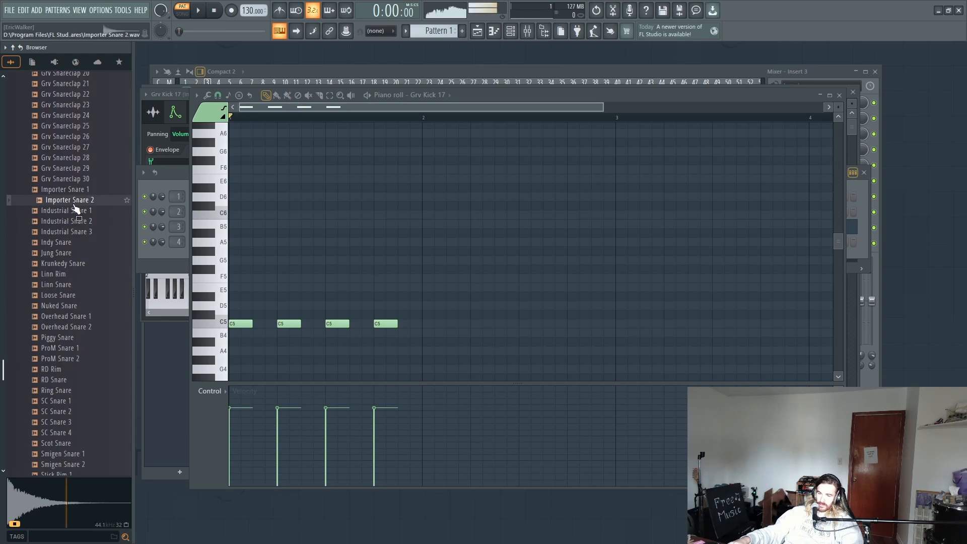
Step: Compare the Importer and Industrial snares, and load Importer Snare 2 onto the Clap channel in the channel rack
left_click(510, 31)
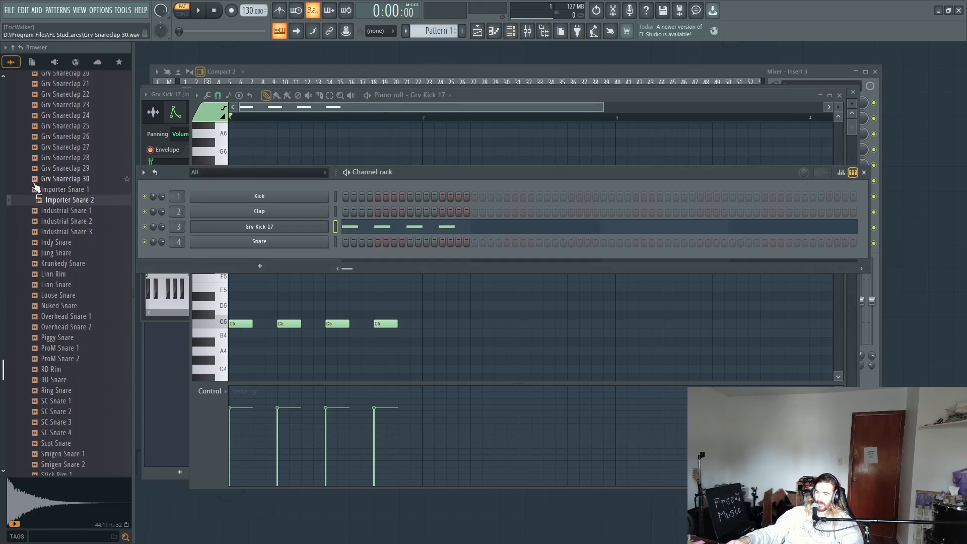
left_click(65, 190)
left_click(70, 211)
left_click(66, 221)
left_click(66, 232)
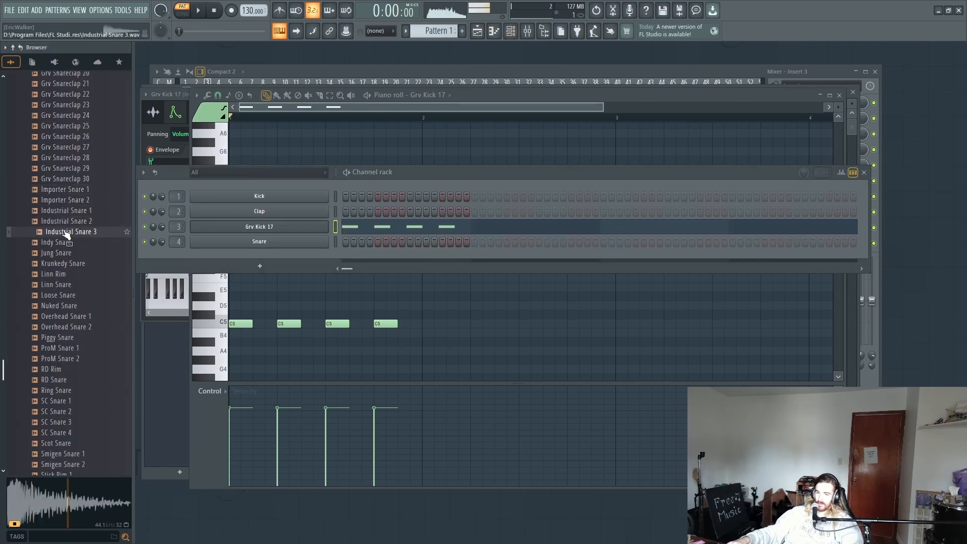
left_click(69, 200)
left_click_drag(69, 201, 269, 216)
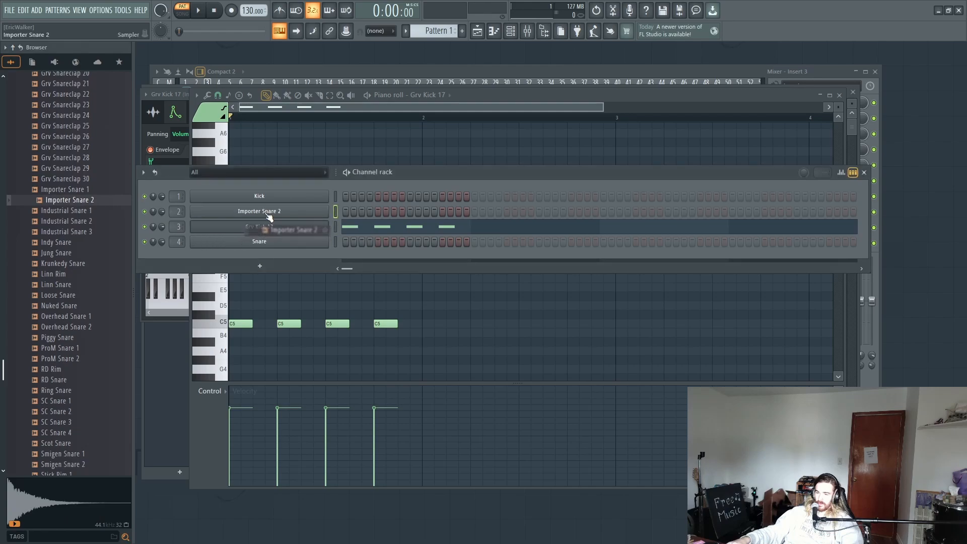
Step: Add Importer Snare 2 hits on steps 5 and 13 and play back the pattern
left_click(377, 212)
key("space")
left_click(443, 211)
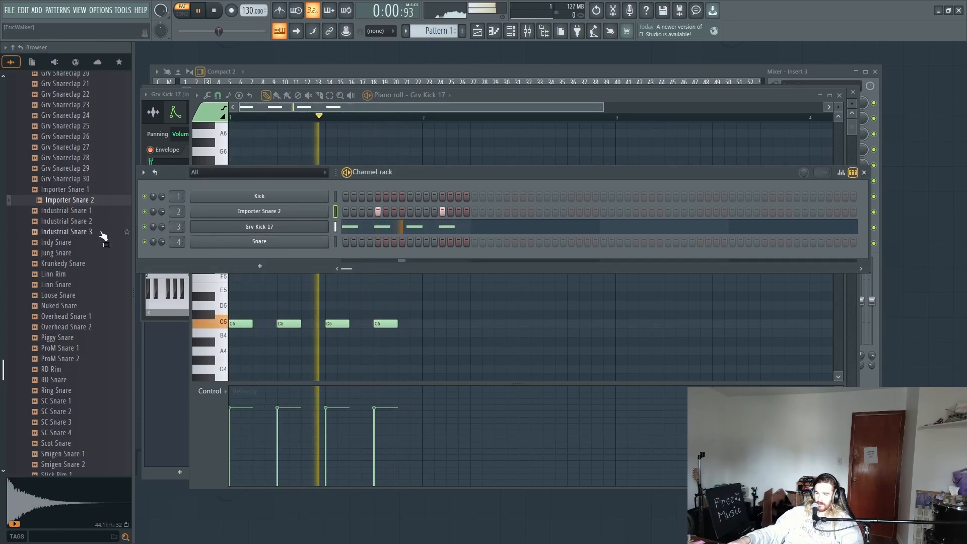
key("space")
Step: Audition Ring Snare against the SC snares and load Ring Snare onto the Kick channel
scroll(75, 274, "down", 4)
left_click(73, 264)
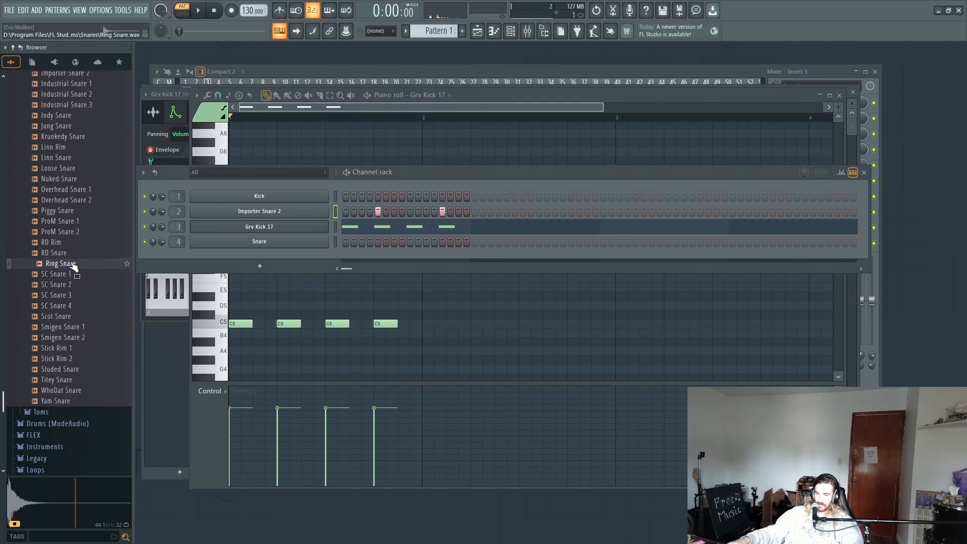
left_click(74, 276)
left_click(71, 285)
left_click(72, 274)
left_click(73, 266)
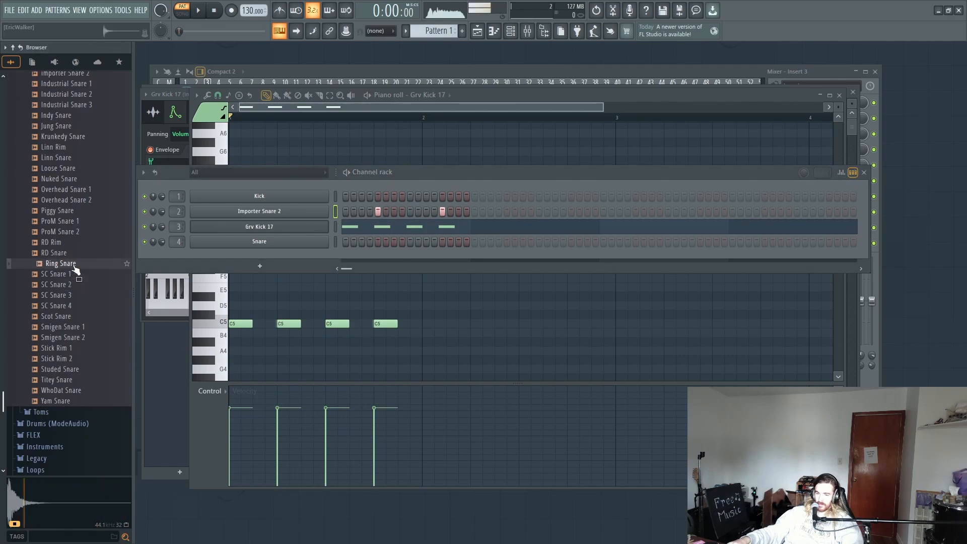
left_click_drag(76, 270, 312, 194)
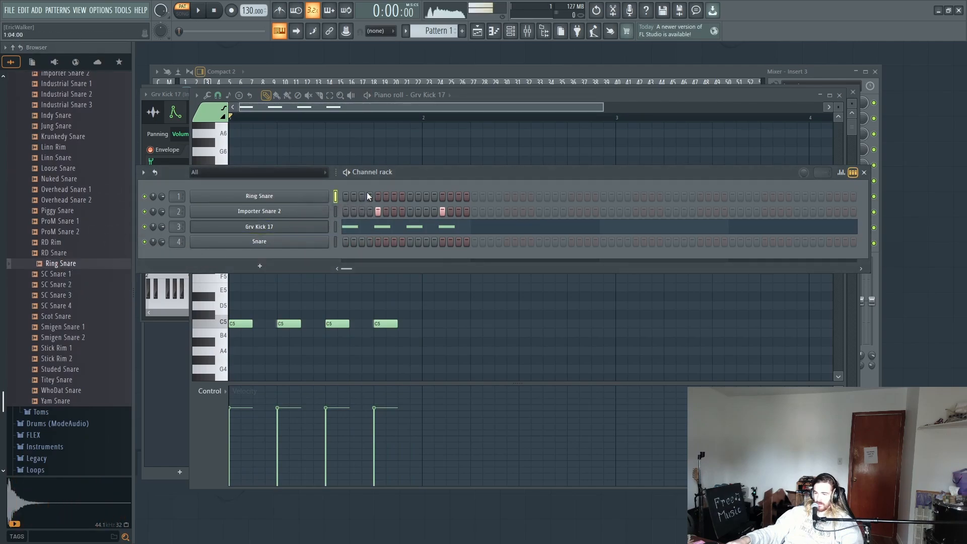
Step: Try layering Ring Snare hits on steps 5 and 13 while the pattern plays
key("space")
left_click(442, 196)
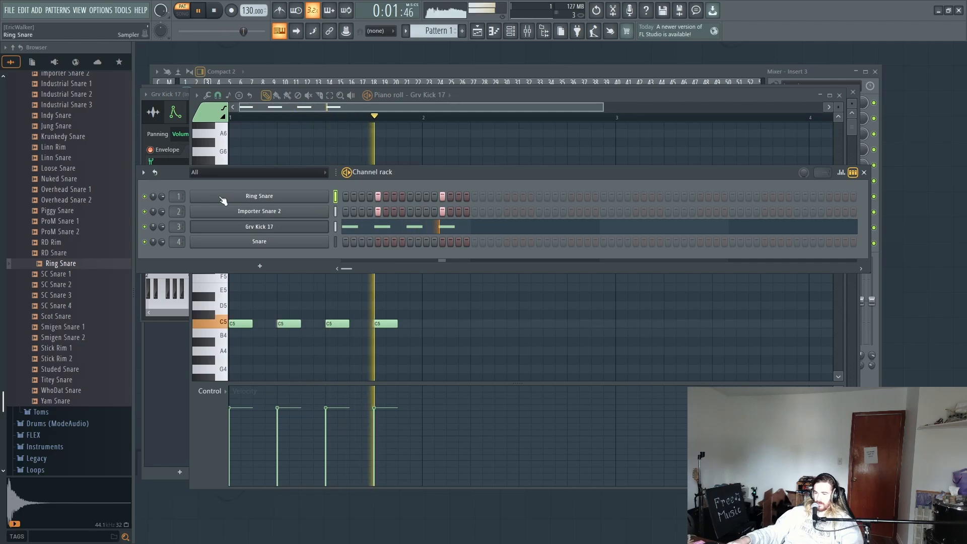
key("space")
Step: Audition Scot Snare, and delete the Ring Snare and Snare channels from the channel rack
left_click(56, 307)
left_click(59, 318)
scroll(63, 328, "down", 2)
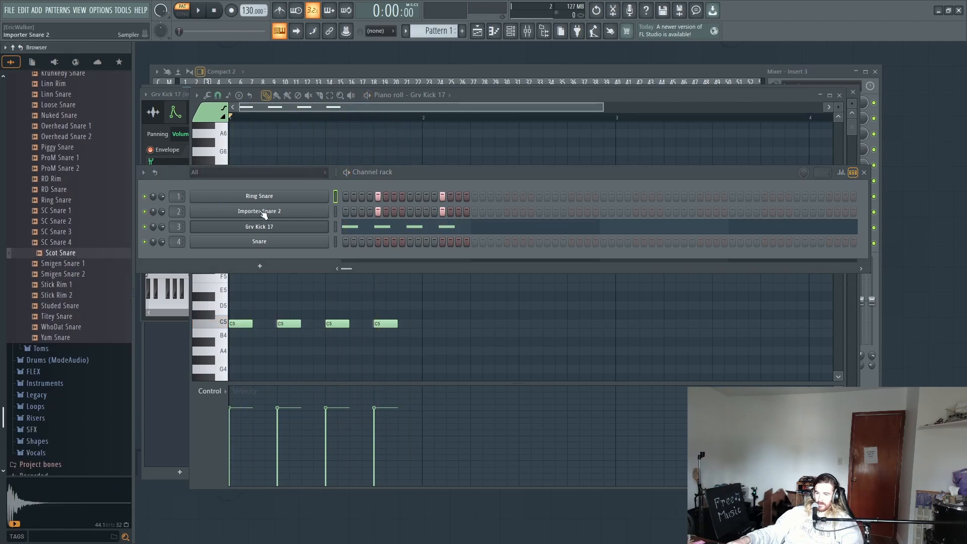
right_click(287, 198)
key("d")
key("space")
right_click(242, 223)
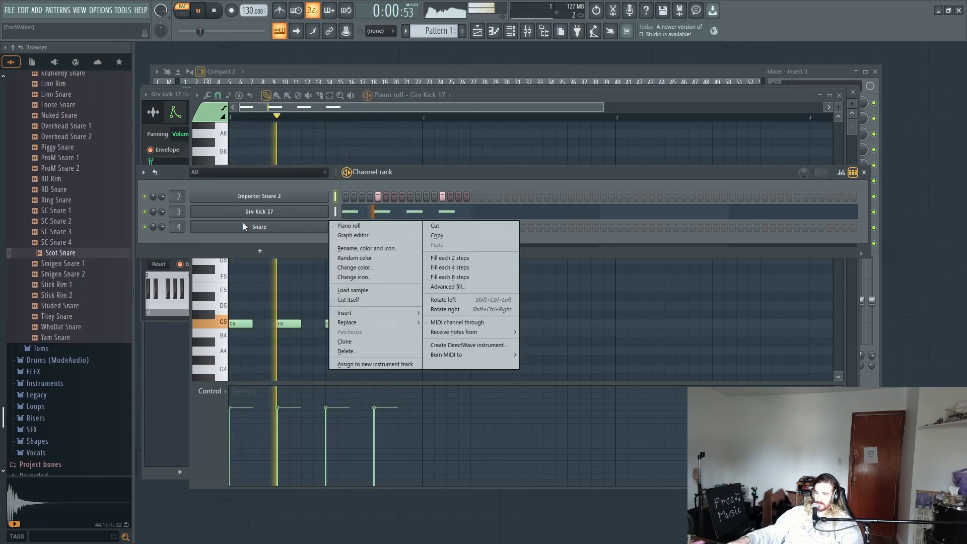
key("d")
Step: Stop playback, open the Hats drum folder and audition the Grv CH samples up to Grv CH 06
scroll(61, 227, "up", 15)
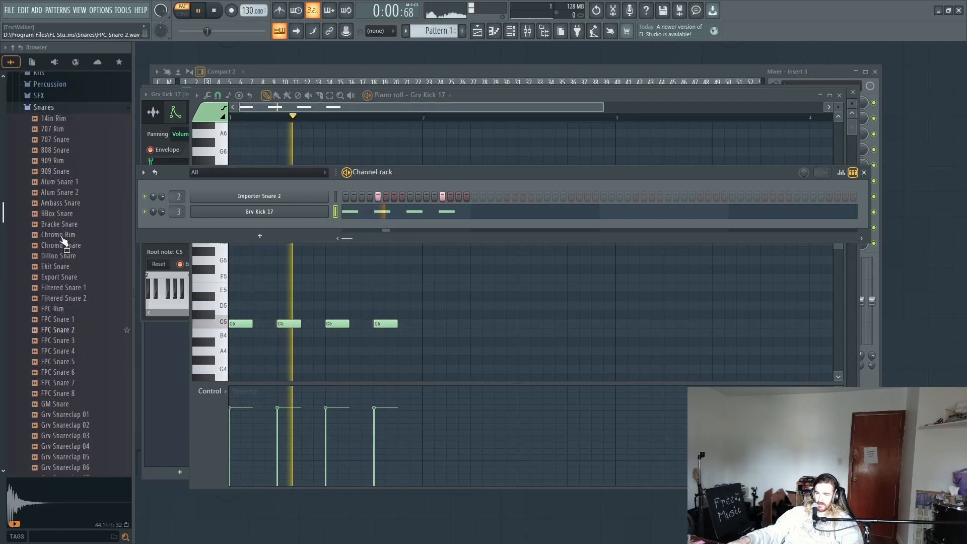
key("space")
left_click(73, 200)
left_click(57, 144)
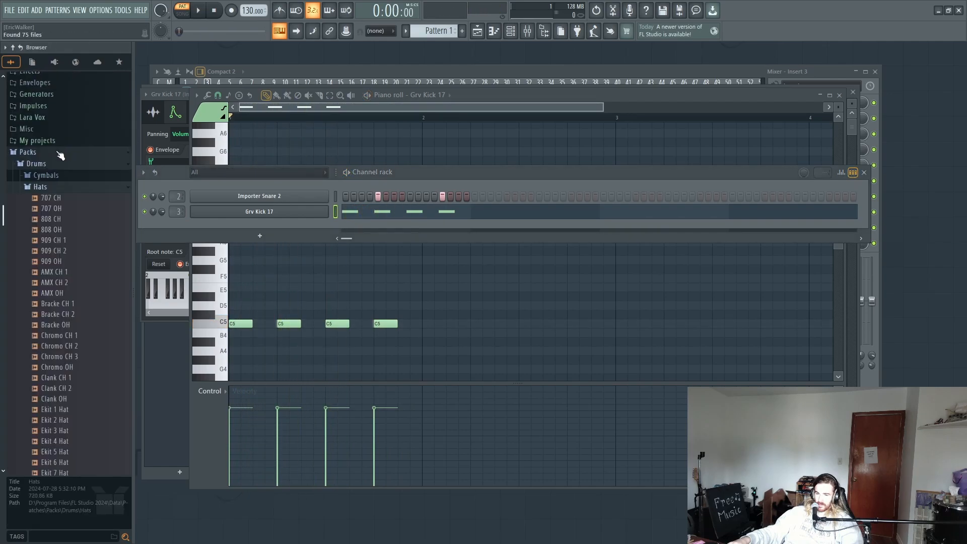
scroll(55, 293, "down", 8)
left_click(47, 263)
left_click(61, 293)
left_click(57, 305)
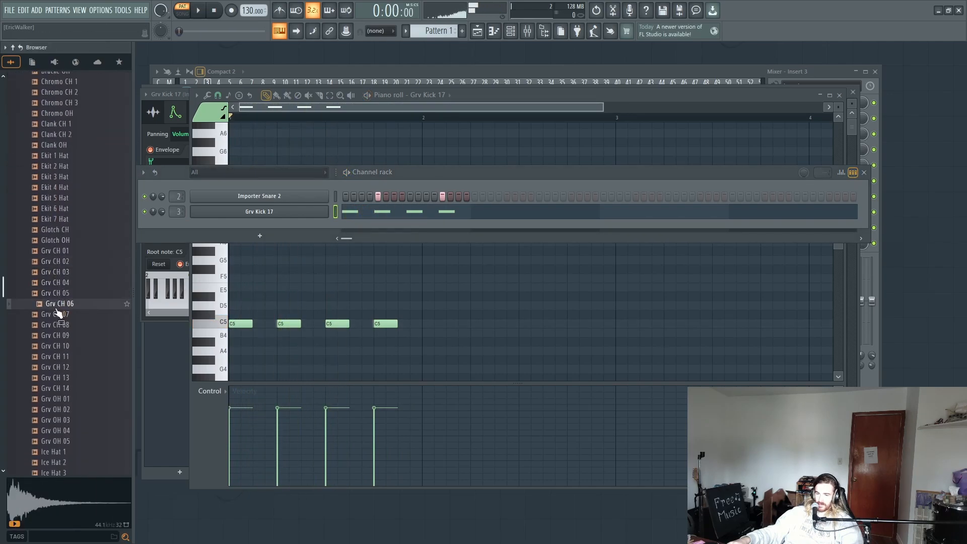
Step: Audition more hats up to Grv CH 14 and Grv OH 02, and add Grv OH 02 as a new channel
scroll(58, 305, "down", 4)
left_click(61, 285)
left_click(75, 274)
left_click(74, 263)
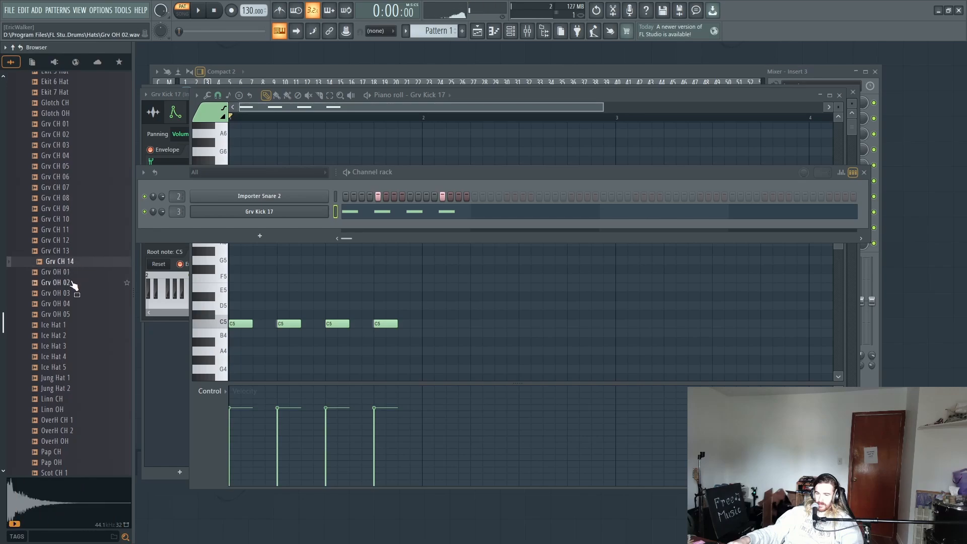
left_click(70, 284)
left_click_drag(61, 282, 321, 227)
Step: View the sample and volume envelope settings of Grv OH 02, and clone its channel
left_click(251, 226)
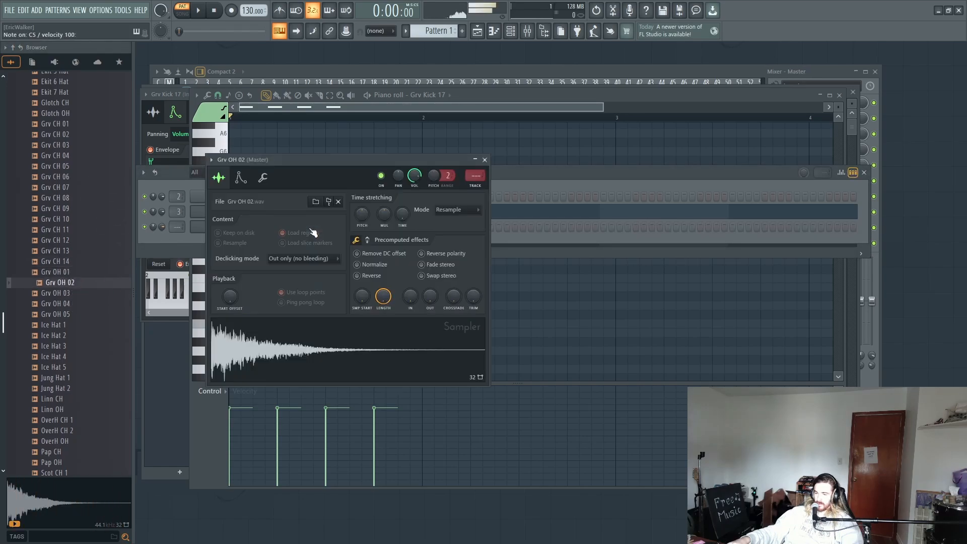
left_click(240, 178)
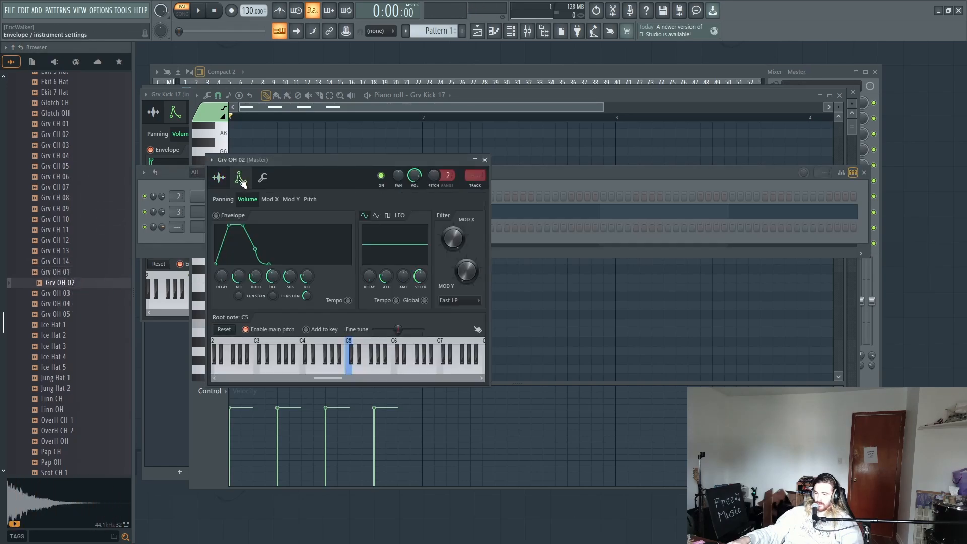
left_click(521, 185)
right_click(326, 224)
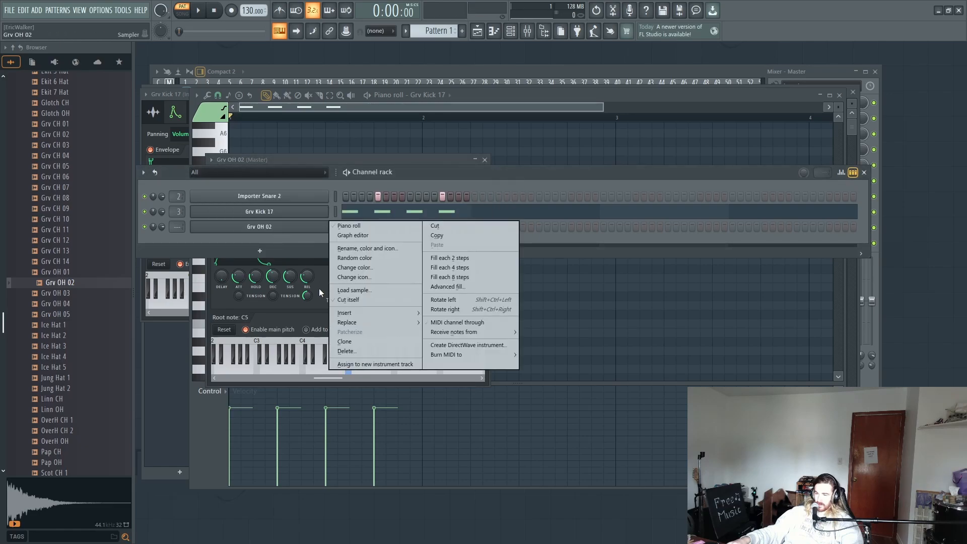
left_click(344, 341)
Step: Shape the cloned hat's volume envelope with zero attack, very short hold and decay and low sustain, auditioning the sound
left_click(267, 241)
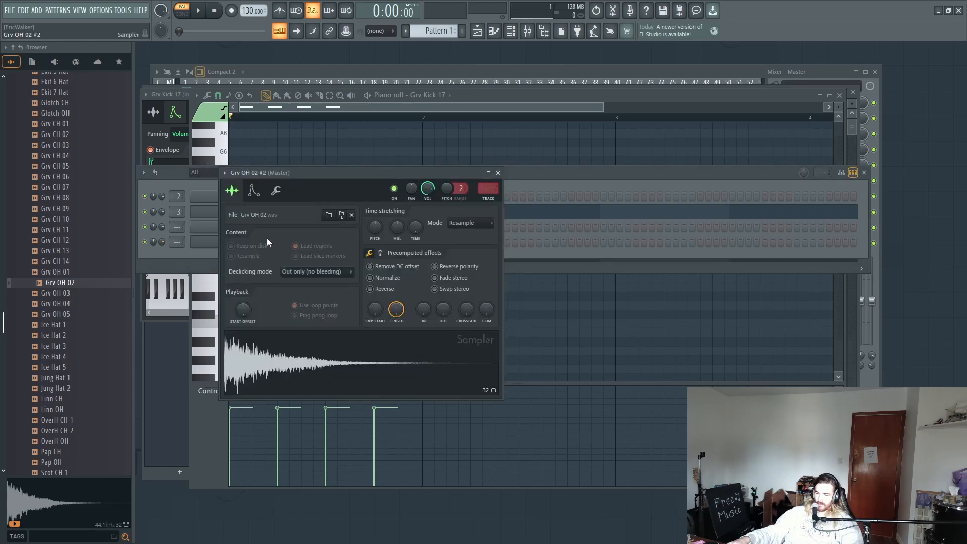
left_click(253, 191)
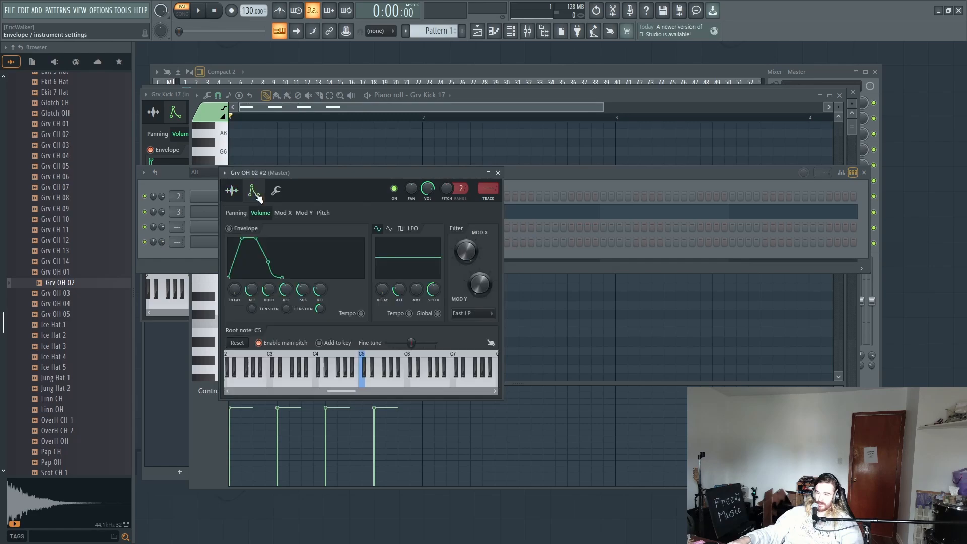
left_click_drag(252, 289, 252, 312)
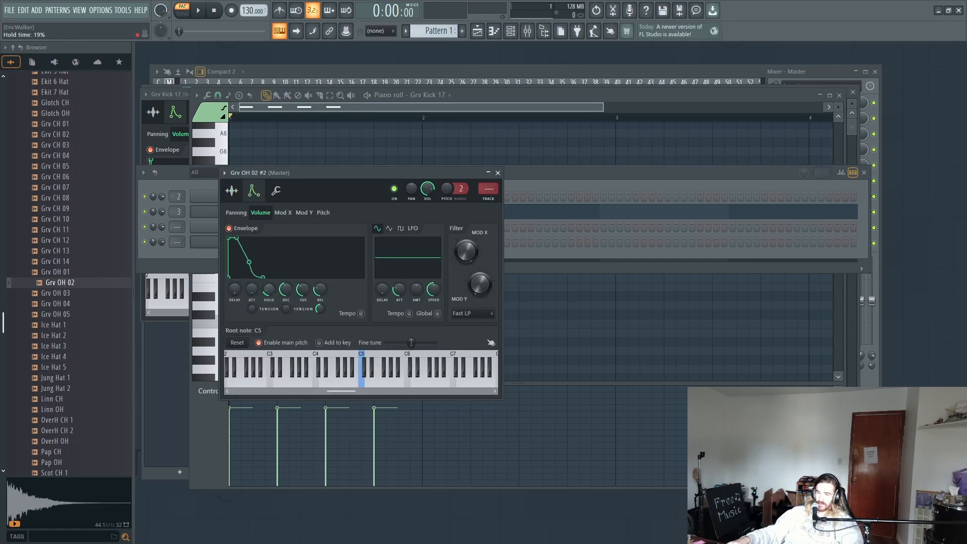
key("q")
mouse_move(269, 289)
left_mouse_down()
mouse_move(286, 315)
mouse_move(303, 283)
mouse_move(285, 286)
left_mouse_up()
key("q")
key("q")
key("q")
key("q")
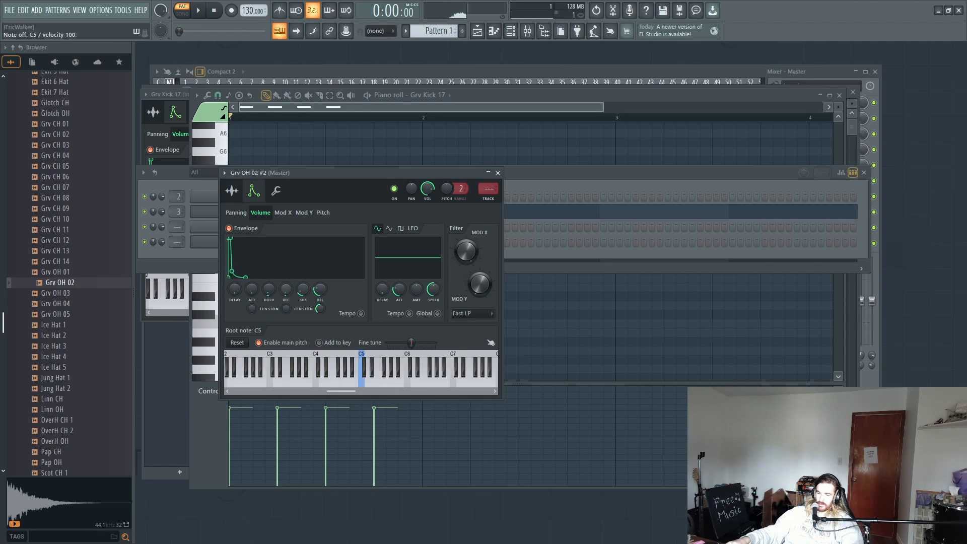
Step: Compare the original Grv OH 02 channel with its shortened clone
left_click(554, 179)
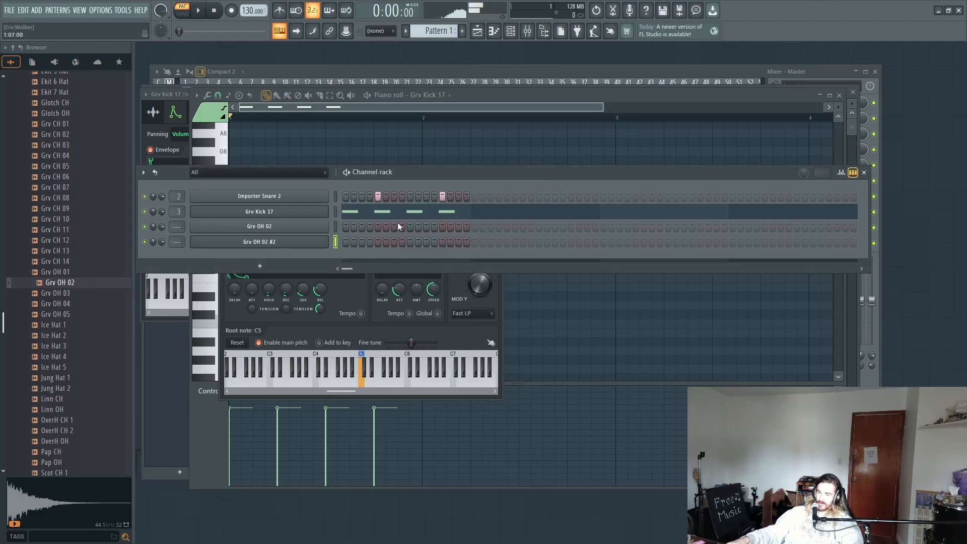
left_click(277, 242)
left_click(512, 174)
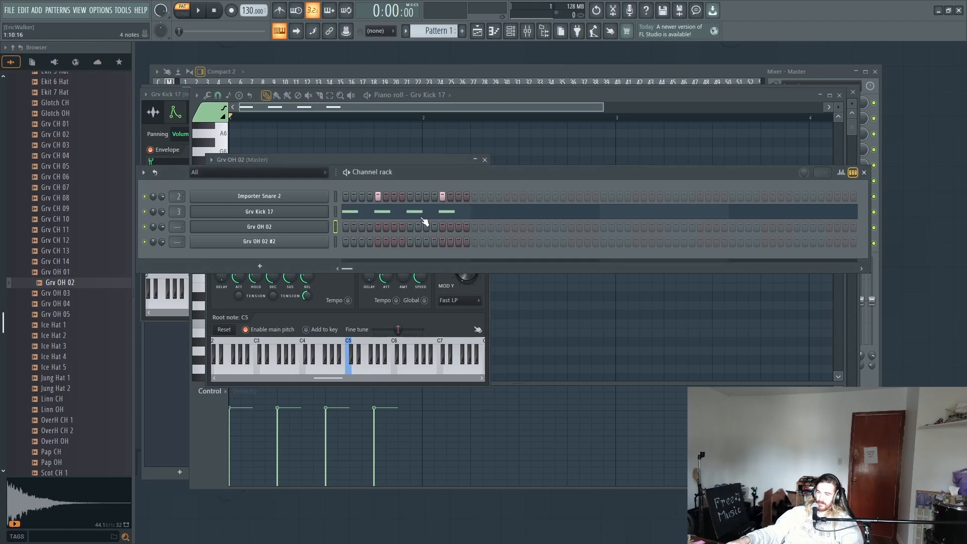
left_click(282, 245)
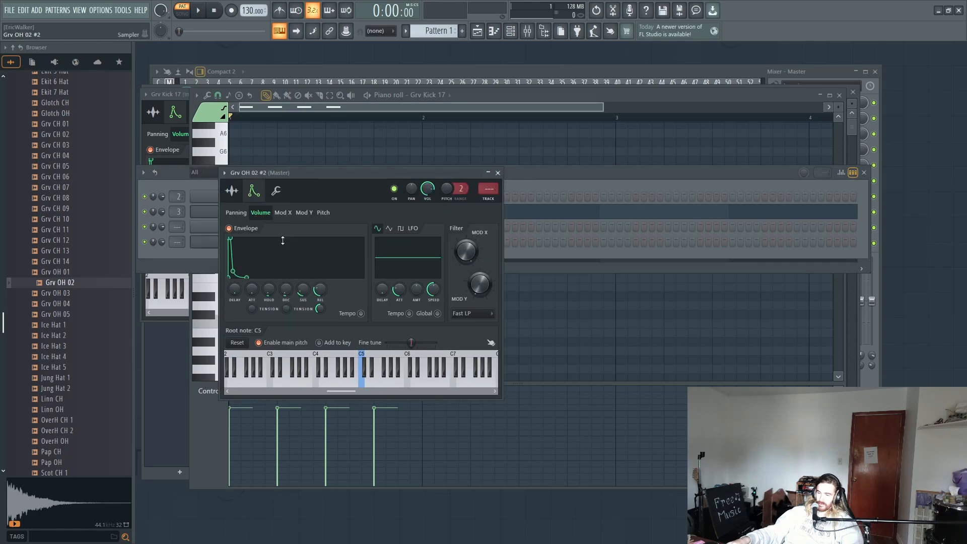
left_click(568, 182)
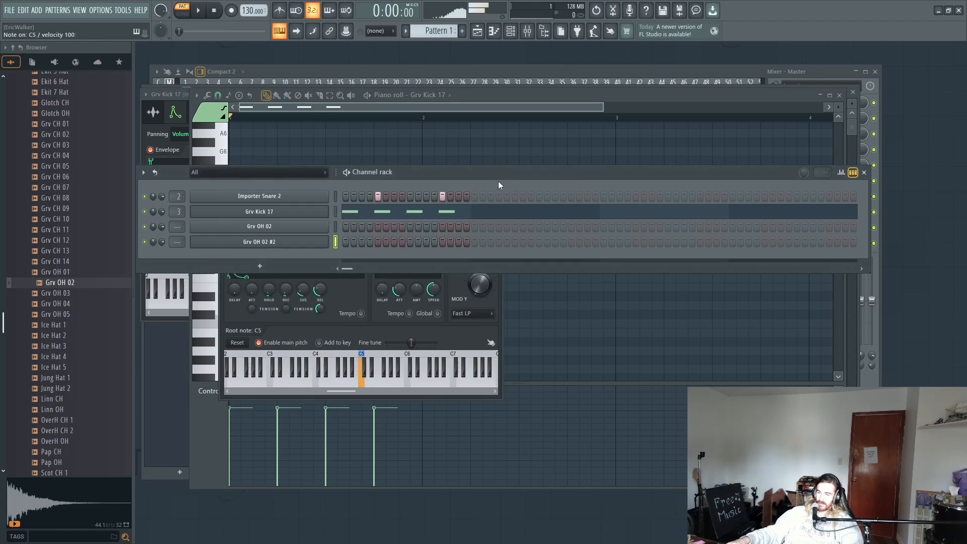
Step: Add cloned hat hits on steps 3, 7, 11 and 15 while the pattern plays, and stop playback
left_click(362, 242)
key("space")
left_click(394, 242)
left_click(425, 242)
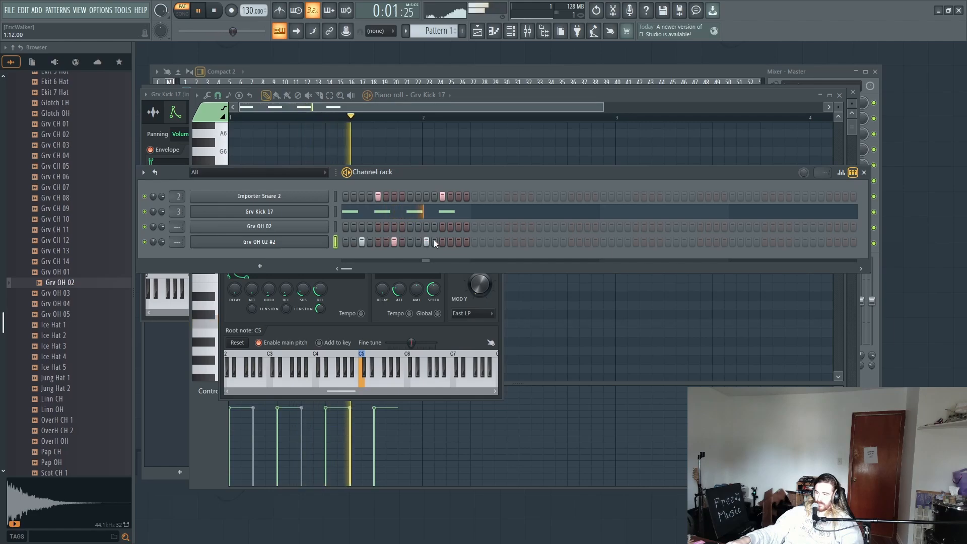
left_click(457, 242)
key("space")
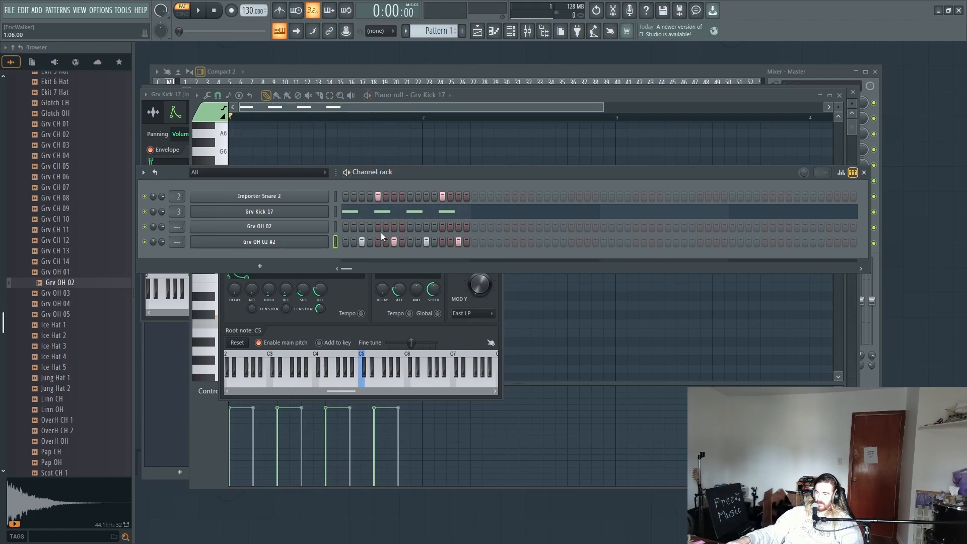
Step: Enable the volume envelope of the original Grv OH 02 channel with zero attack and a release of about 2%
left_click(261, 227)
left_click(221, 177)
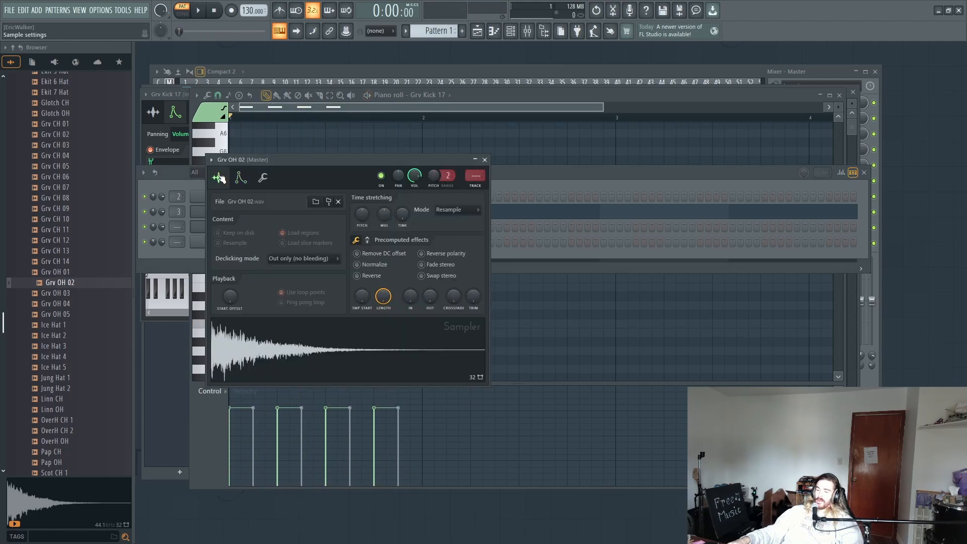
left_click(250, 178)
left_click(220, 178)
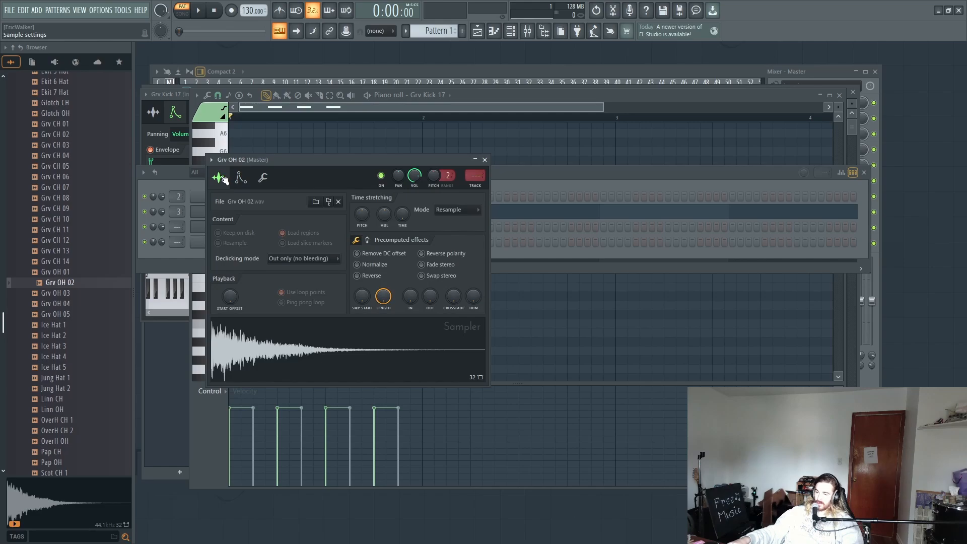
left_click(264, 179)
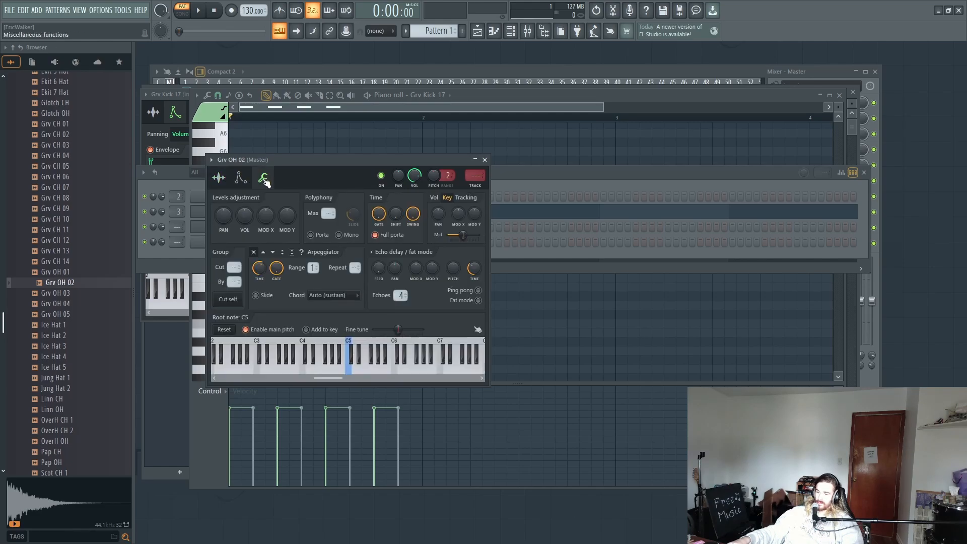
left_click(220, 178)
left_click(240, 178)
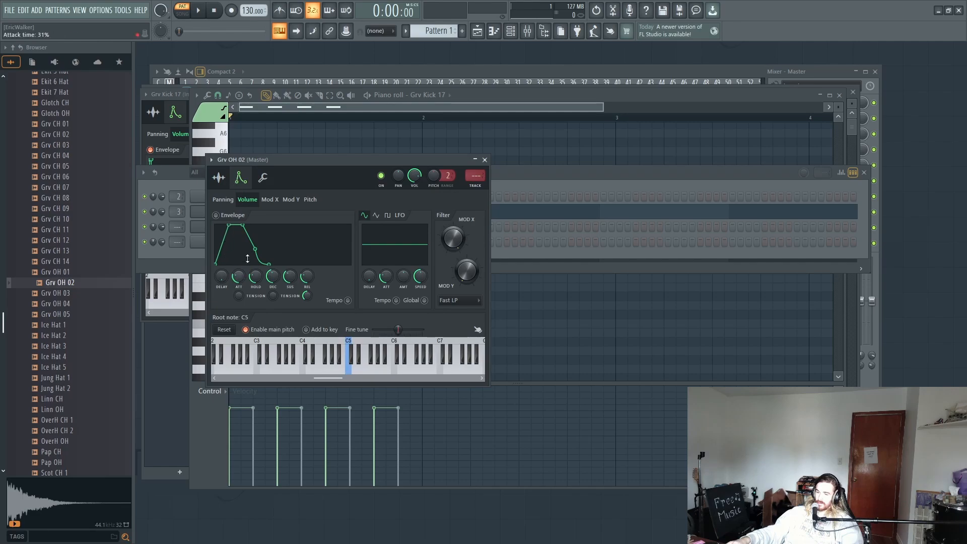
left_click_drag(240, 275, 240, 297)
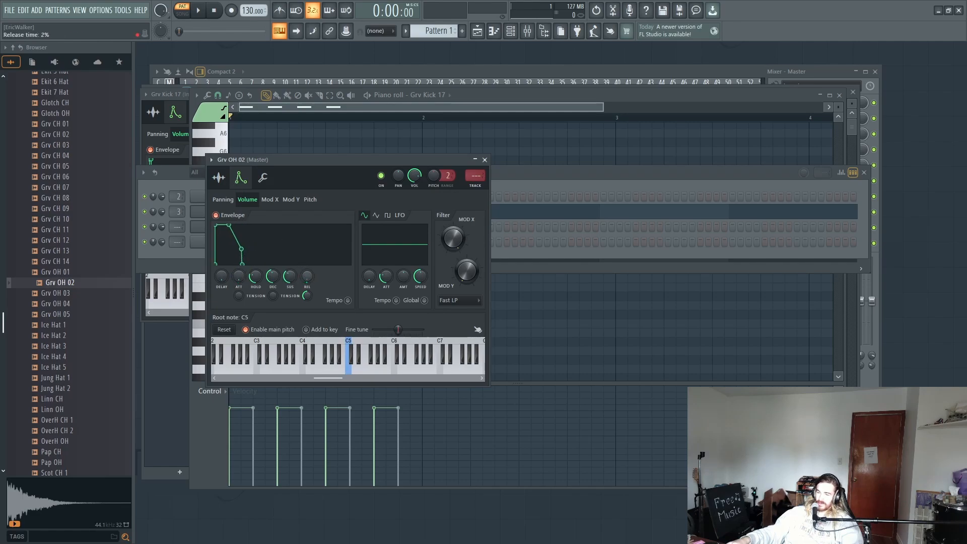
Step: Open the original Grv OH 02 channel's piano roll and place a C5 note at the start of bar 1
left_click(534, 178)
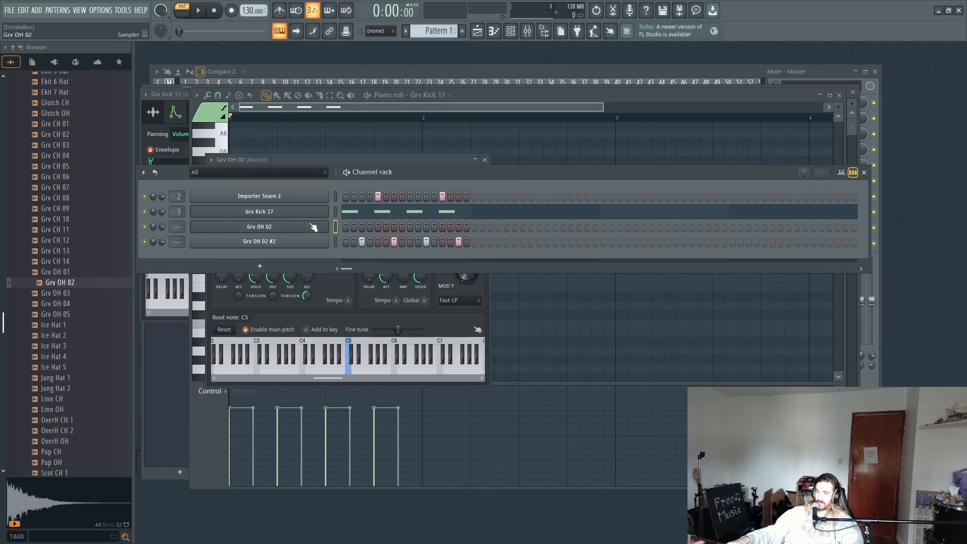
right_click(326, 223)
left_click(344, 225)
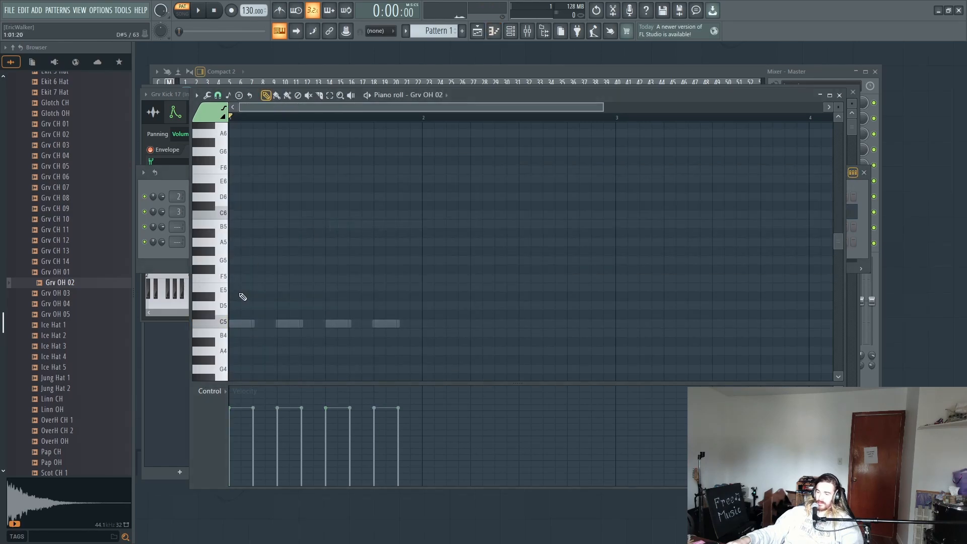
left_click(234, 323)
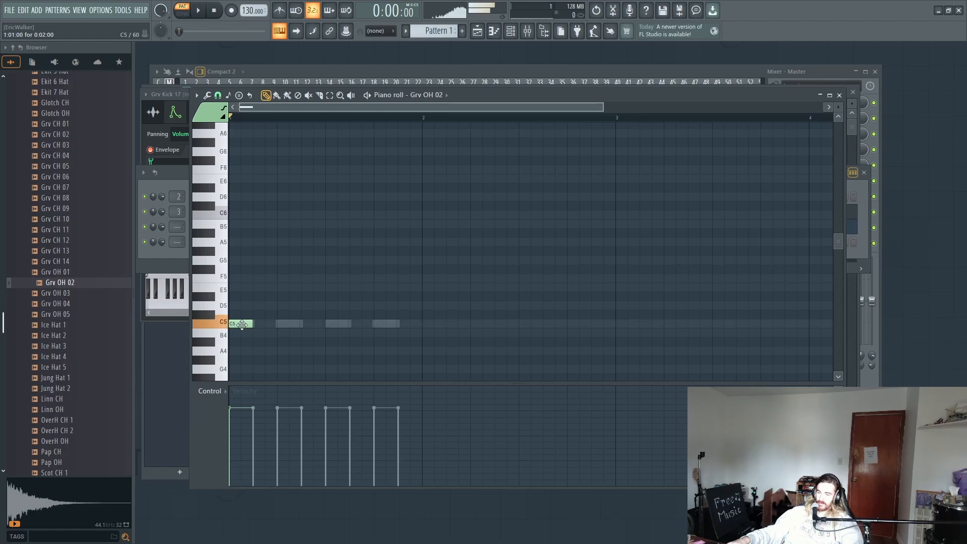
double_click(241, 324)
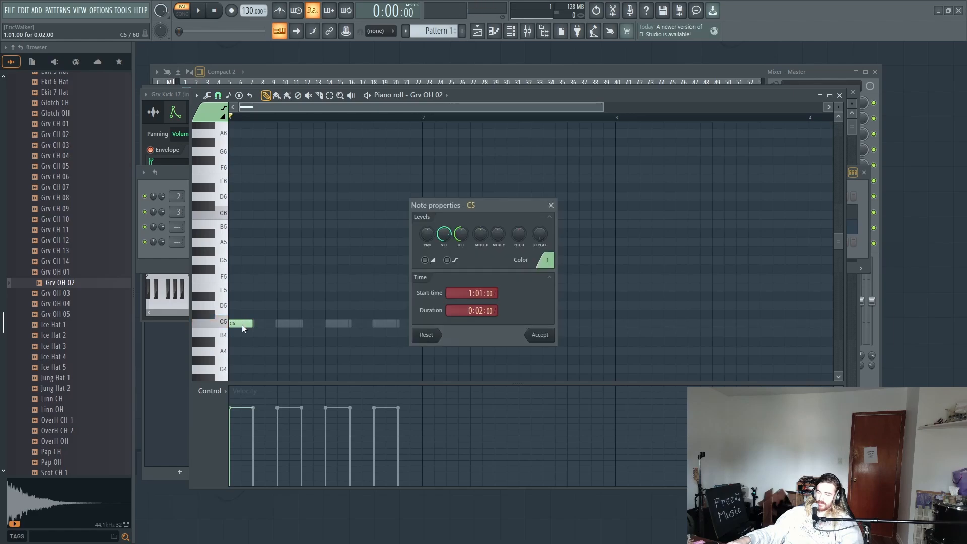
left_click(552, 205)
Step: Add C5 notes on beats 2, 3 and 4 of bar 1 for Grv OH 02 while the pattern plays
key("space")
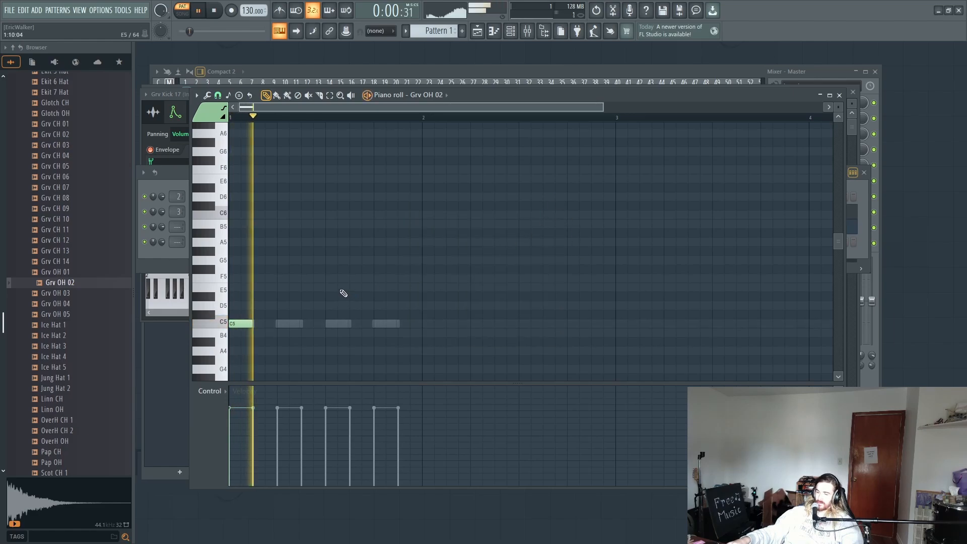
left_click(294, 323)
left_click(335, 324)
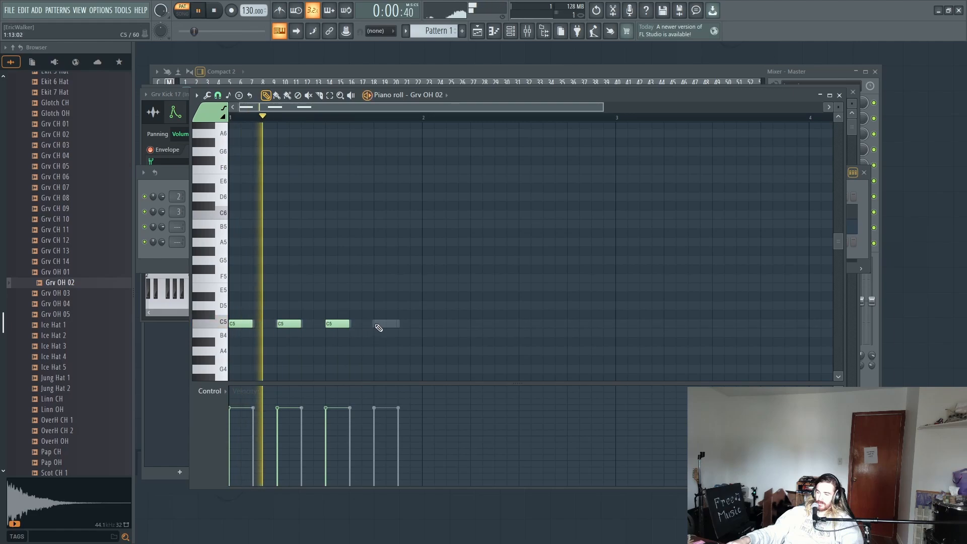
left_click(379, 325)
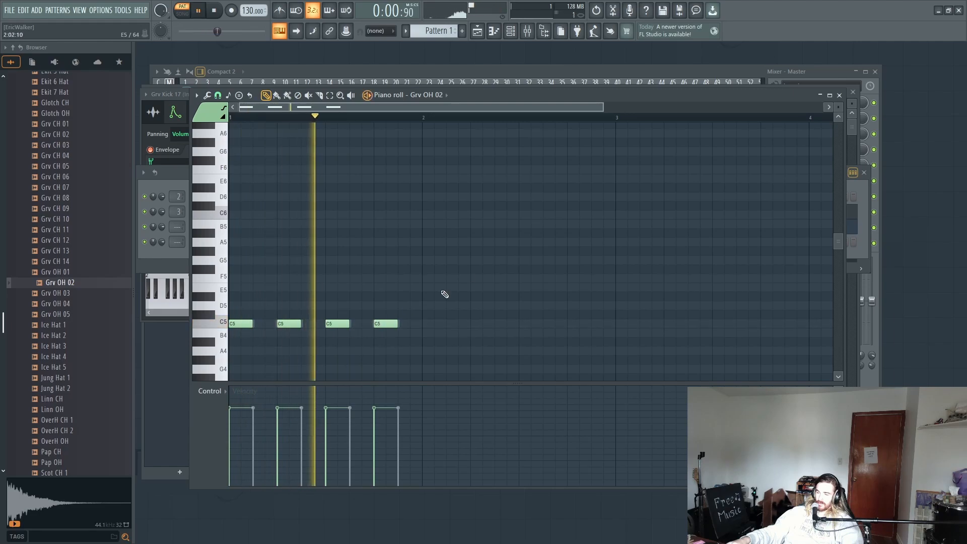
Step: Route both Grv OH 02 hat channels to mixer track Insert 9, and play the pattern with the mixer open
left_click(510, 30)
key("space")
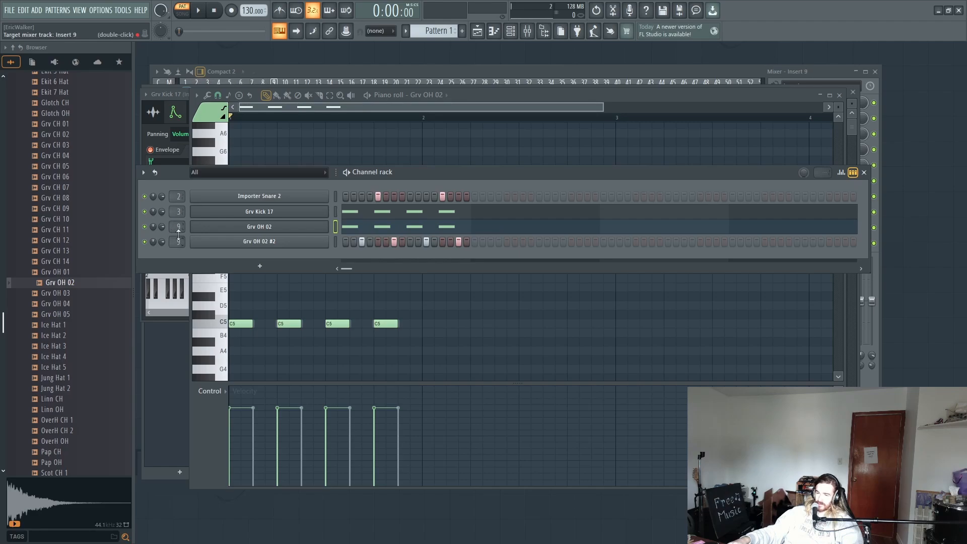
left_click(527, 31)
key("space")
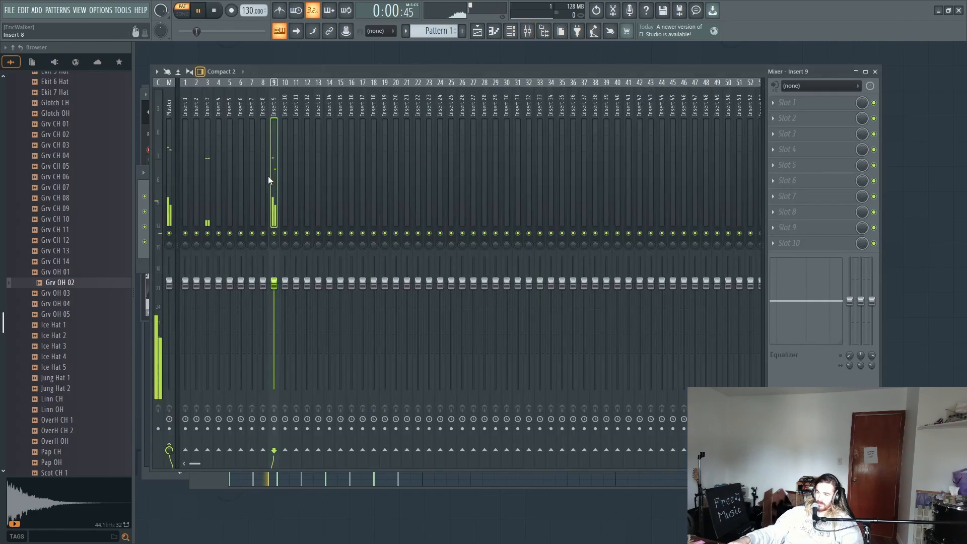
Step: Load Fruity parametric EQ 2 into the first effect slot of Insert 9 and look through its presets
left_click(828, 103)
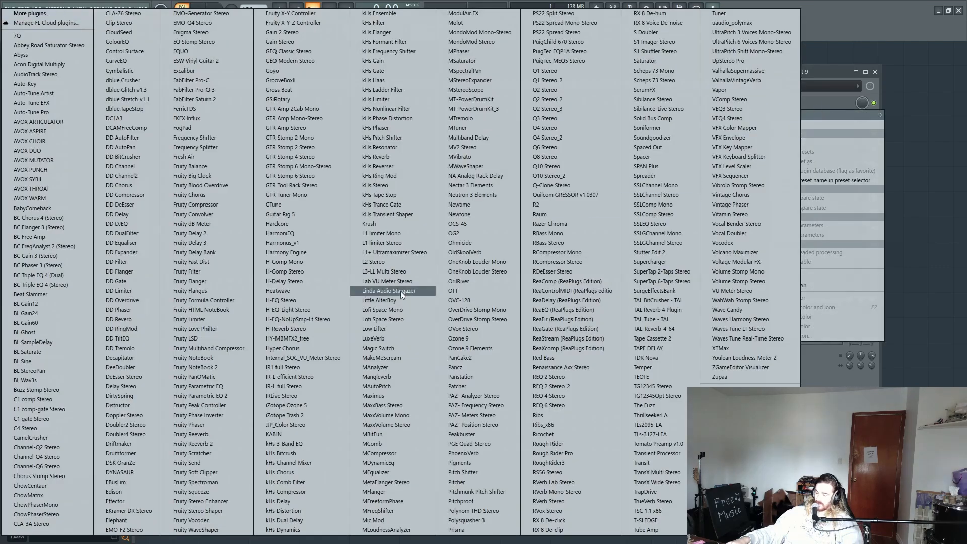
left_click(239, 395)
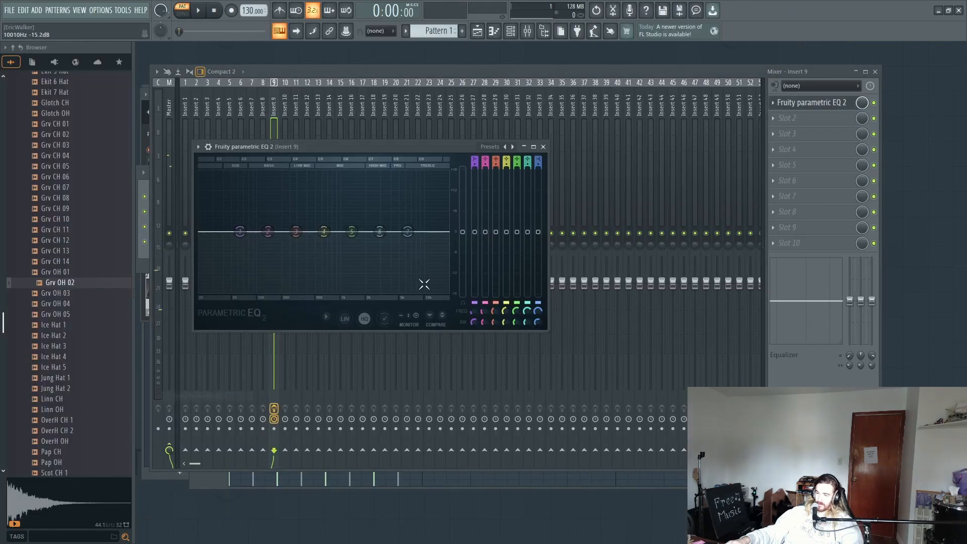
right_click(505, 144)
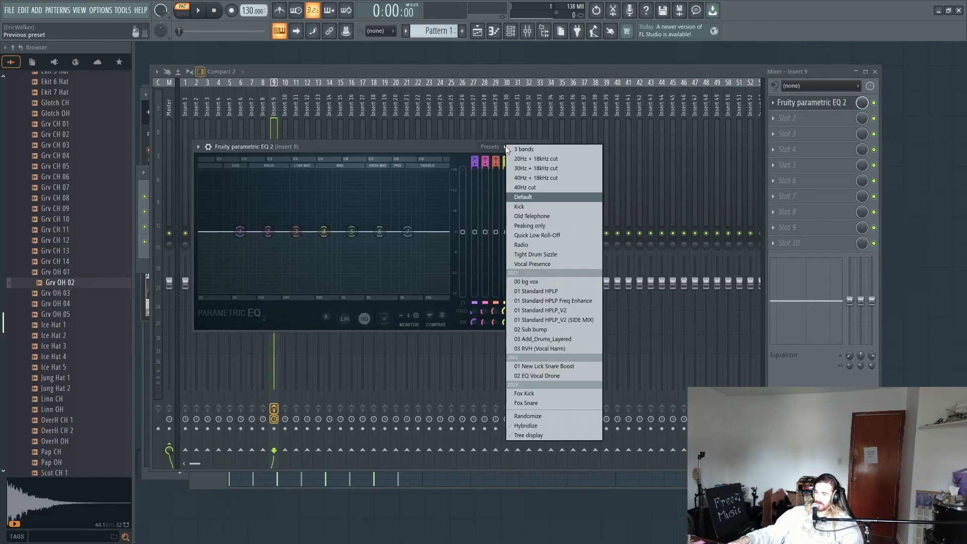
left_click(472, 147)
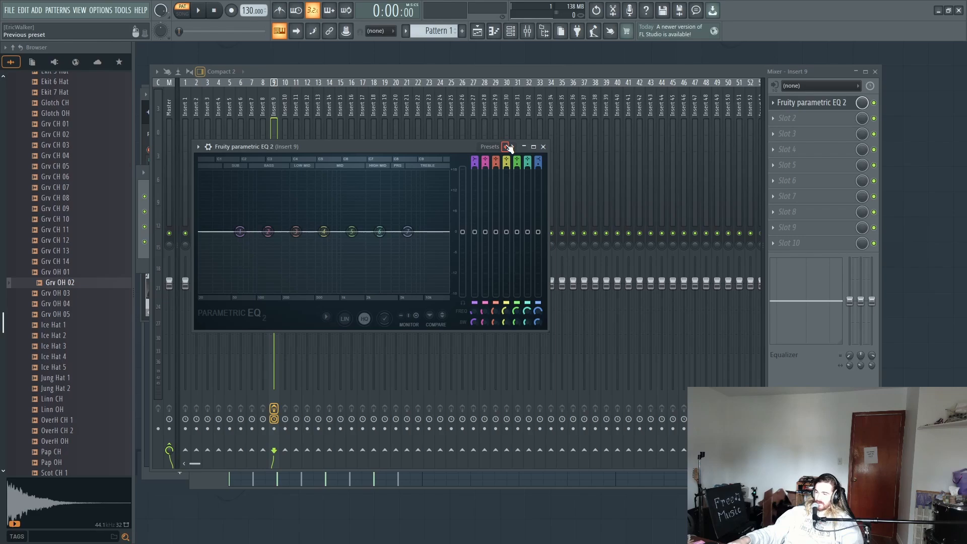
Step: Load the 40Hz + 18kHz cut preset in the EQ and move its low cut up into the midrange
right_click(513, 146)
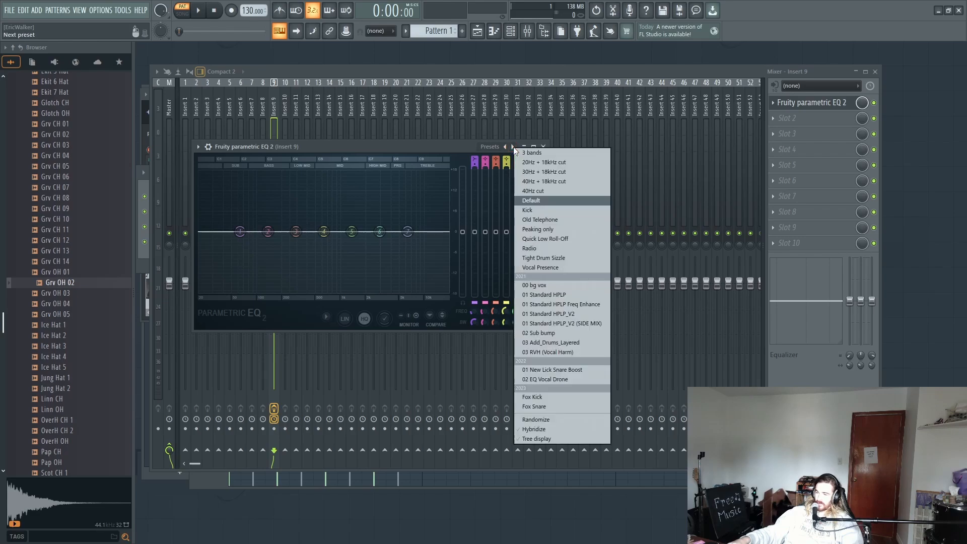
left_click(534, 183)
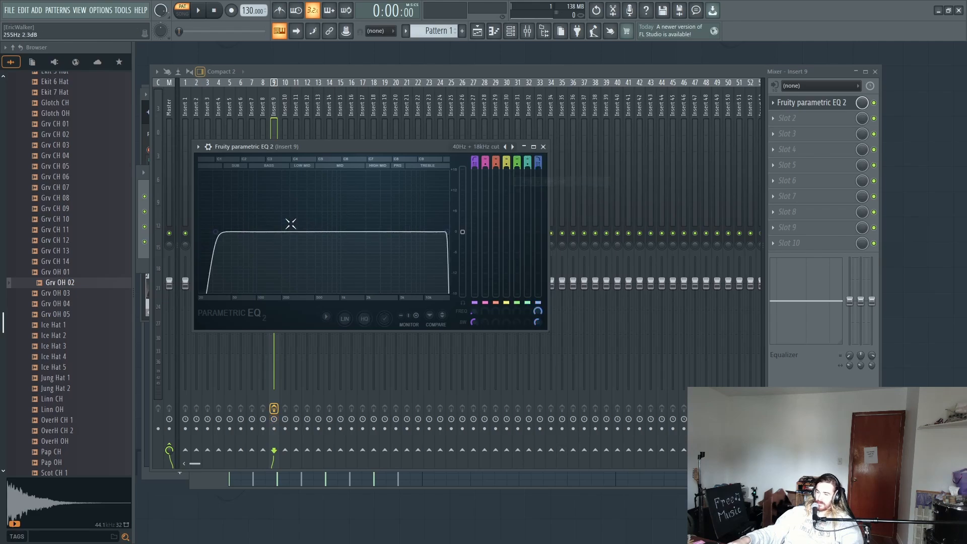
left_click_drag(222, 233, 341, 231)
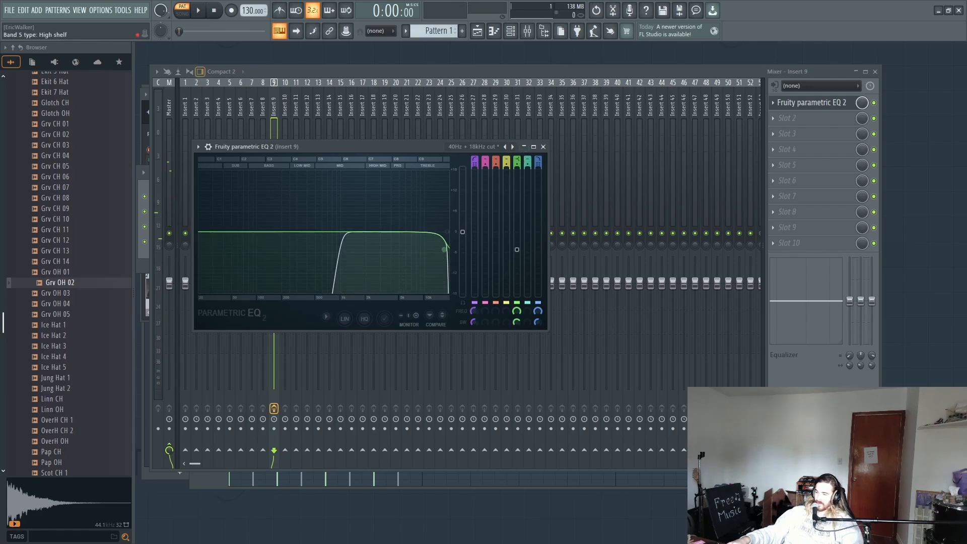
Step: Cycle EQ band 5 through its filter types, and use it as a peaking boost of about 14.6 dB at about 1345 Hz
scroll(516, 162, "up", 1)
scroll(516, 162, "down", 1)
scroll(517, 162, "up", 4)
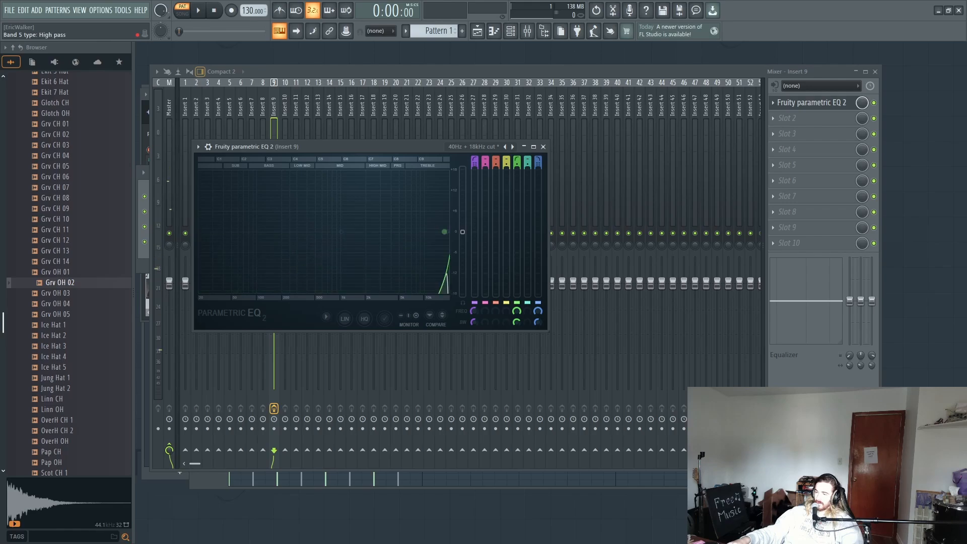
scroll(516, 162, "up", 2)
scroll(517, 162, "down", 5)
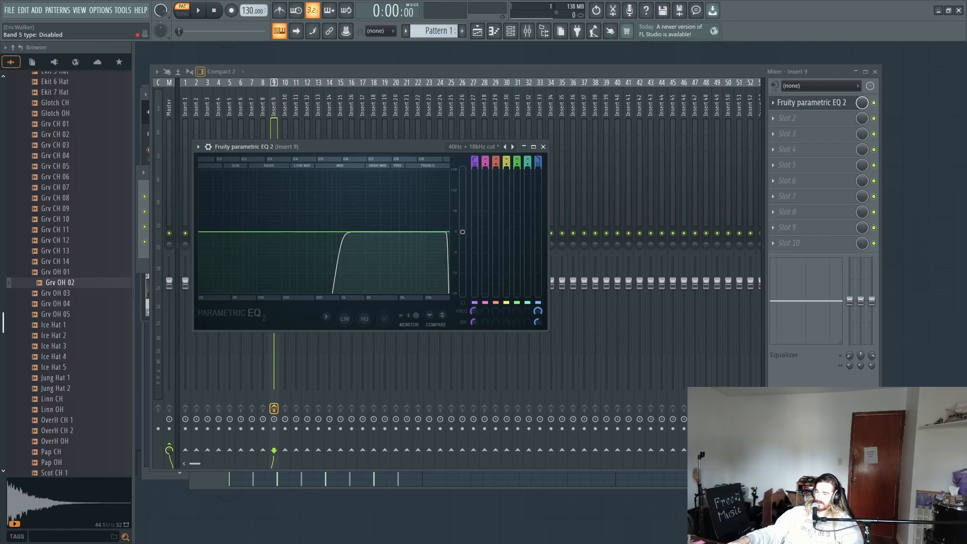
scroll(517, 162, "up", 1)
scroll(517, 162, "up", 7)
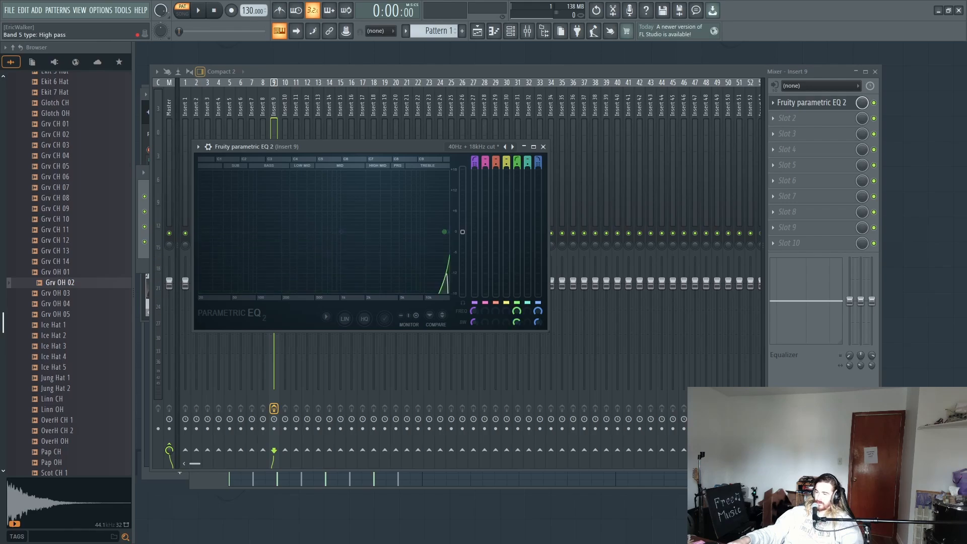
scroll(517, 162, "down", 1)
scroll(517, 162, "down", 1)
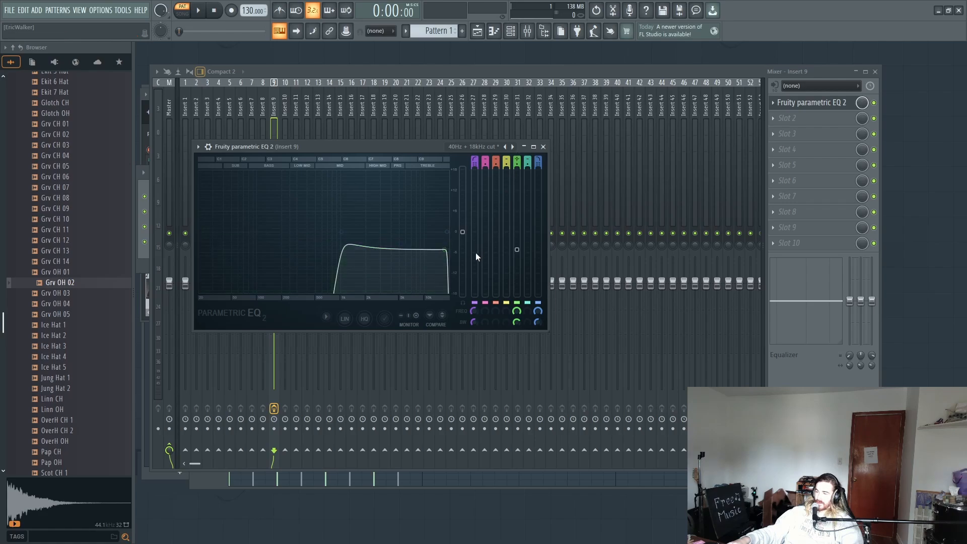
left_click_drag(444, 250, 356, 187)
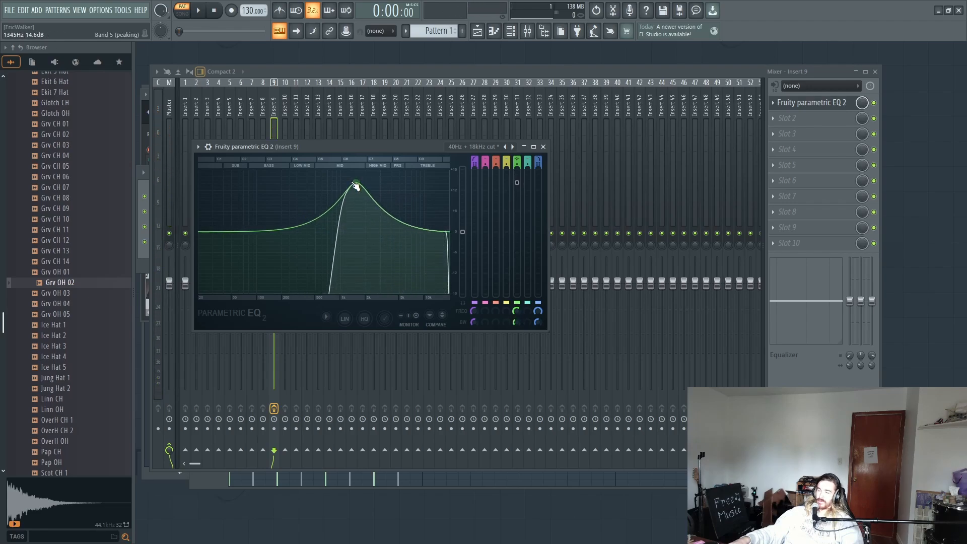
scroll(356, 186, "down", 2)
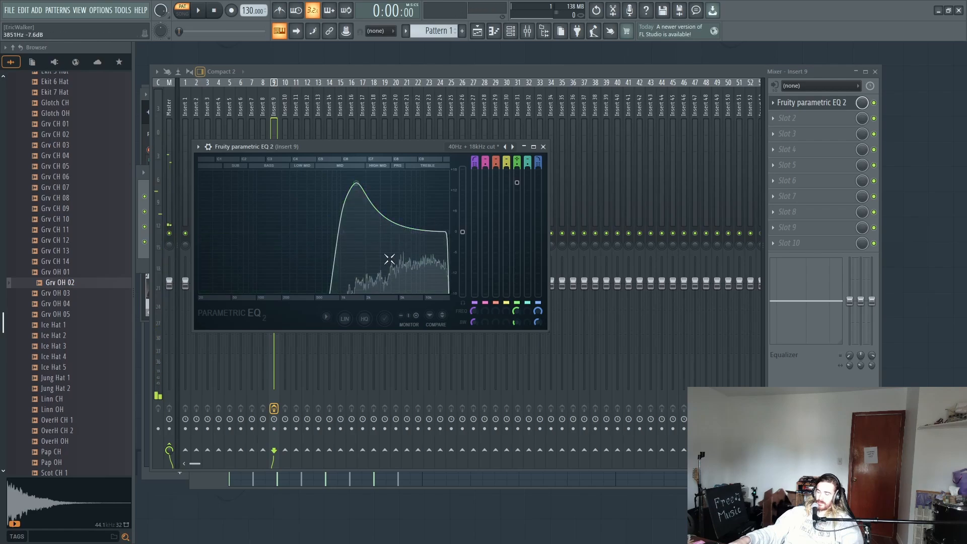
Step: Play the pattern, put the EQ window away, and lower the volume fader of Insert 9
key("space")
left_click(387, 68)
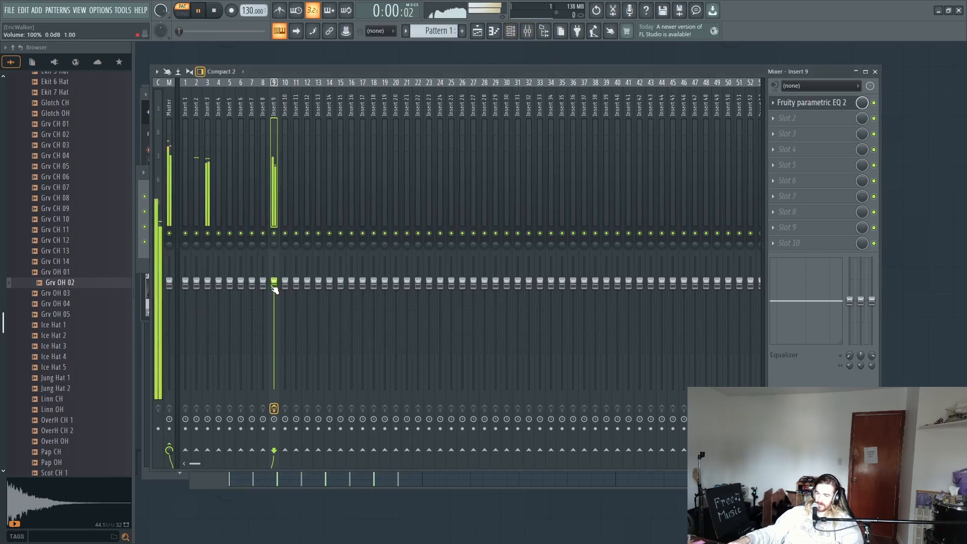
left_click_drag(274, 287, 274, 307)
Step: Stop playback, rename mixer track Insert 2 to Snare, and give it a random mint green color
left_click(199, 201)
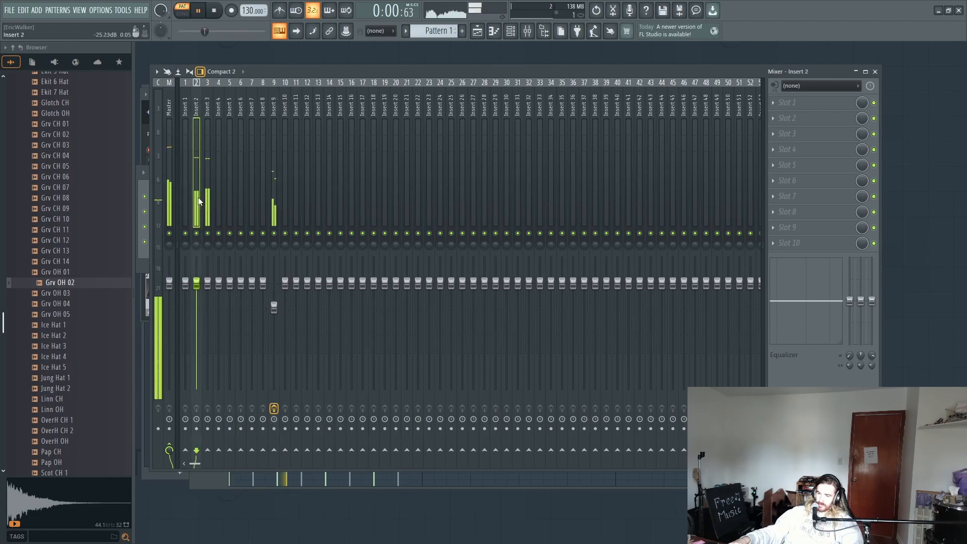
key("space")
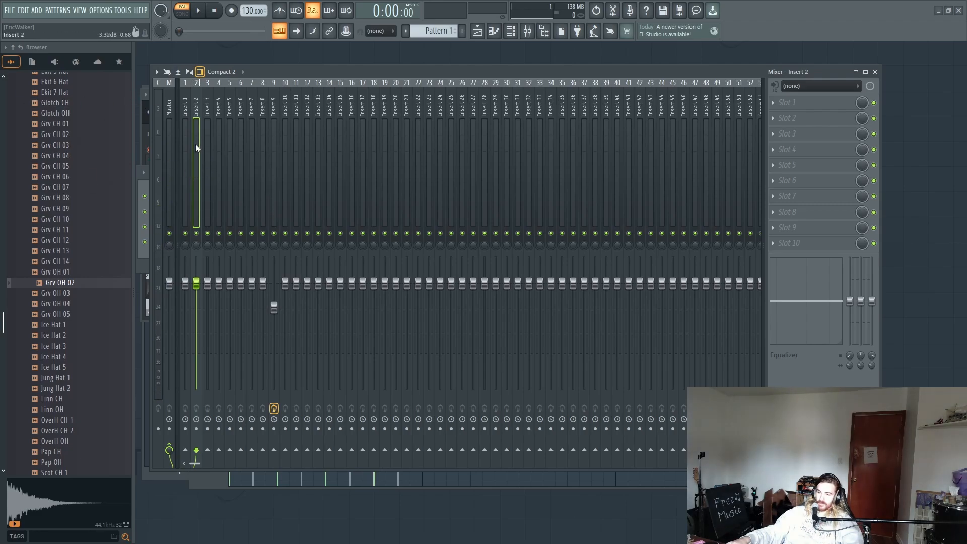
key("F2")
type("Snare")
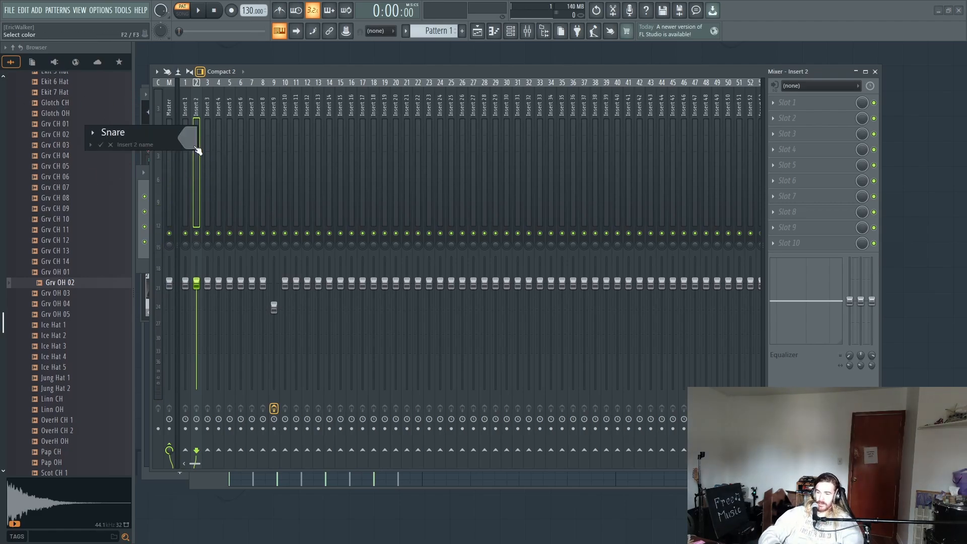
key("F2")
key("F2")
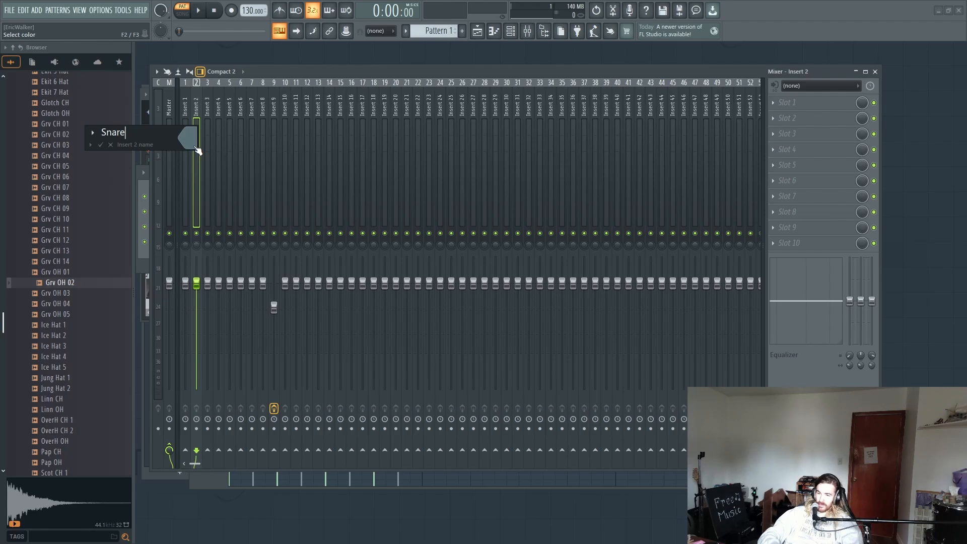
key("F2")
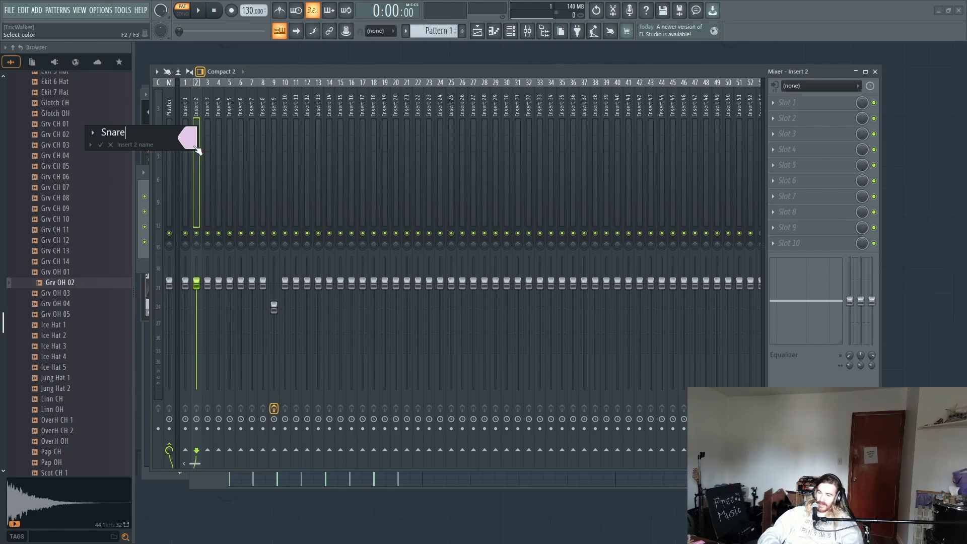
key("F2")
key("F2")
key("F2")
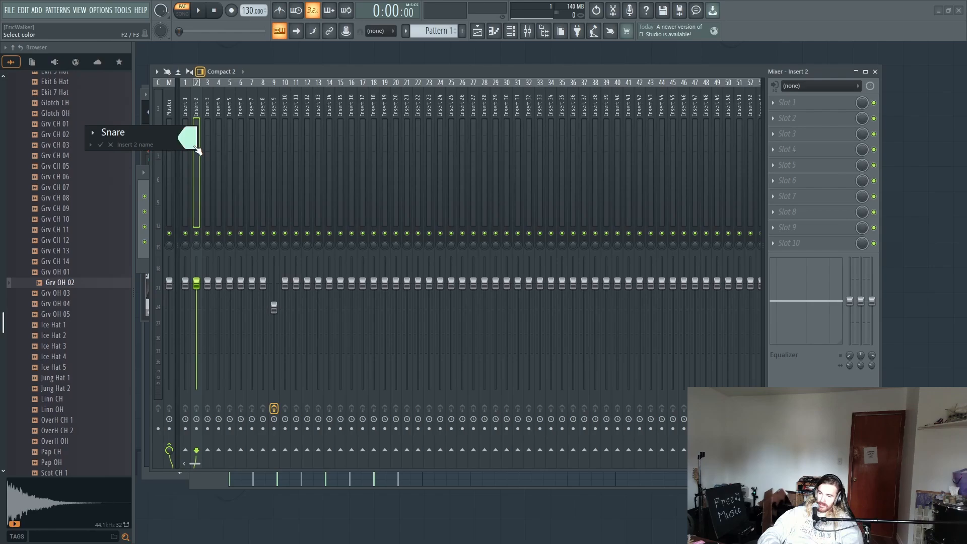
key("Return")
Step: Rename mixer track Insert 3 to Kick and give it the same mint green color as the Snare track
left_click(214, 155)
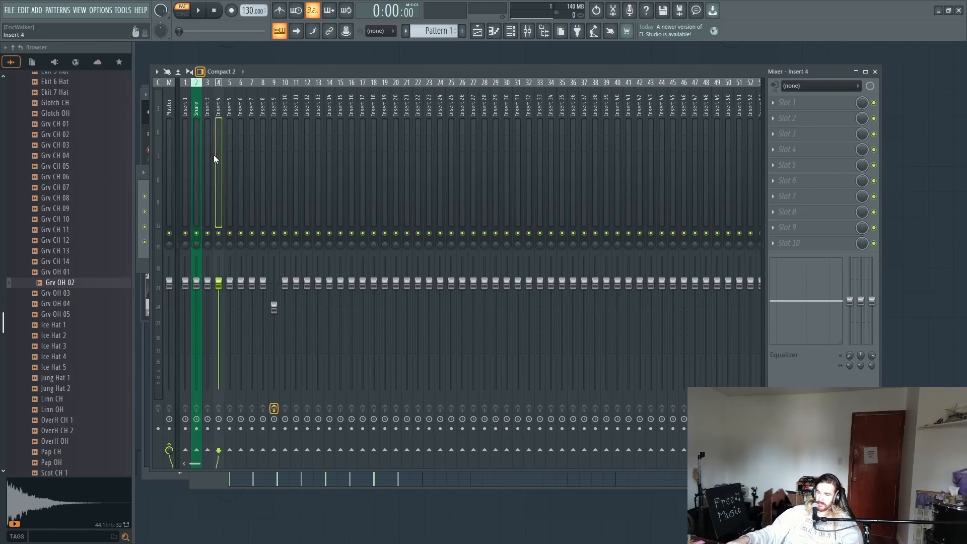
left_click(209, 155)
key("F2")
type("Kick")
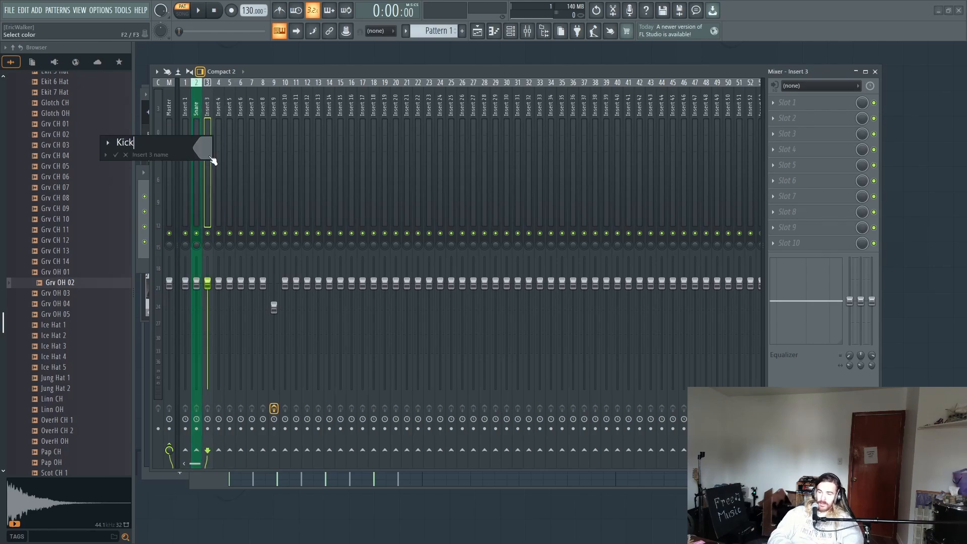
left_click(210, 156)
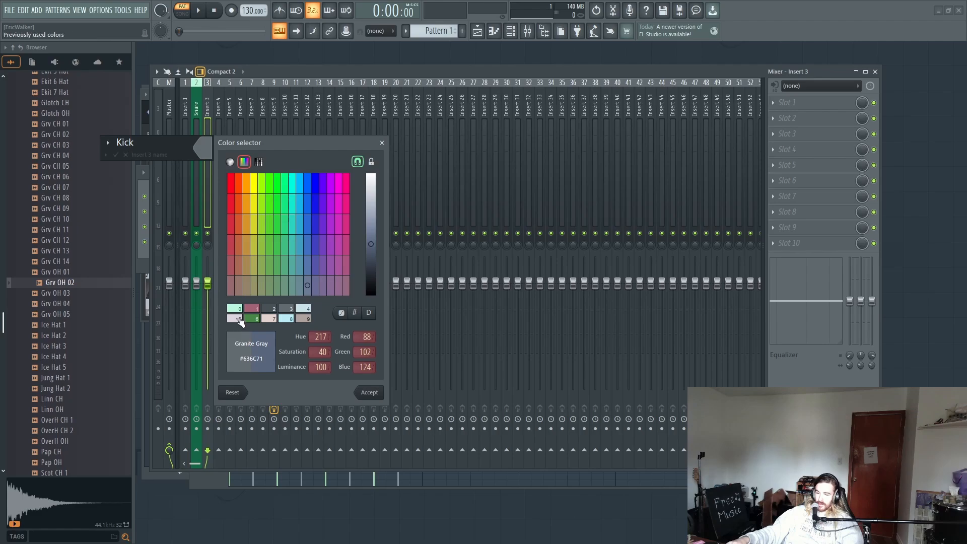
left_click(235, 309)
key("Return")
key("Return")
Step: Check the Snare and Kick levels during playback, and route both tracks to Insert 4 only
key("space")
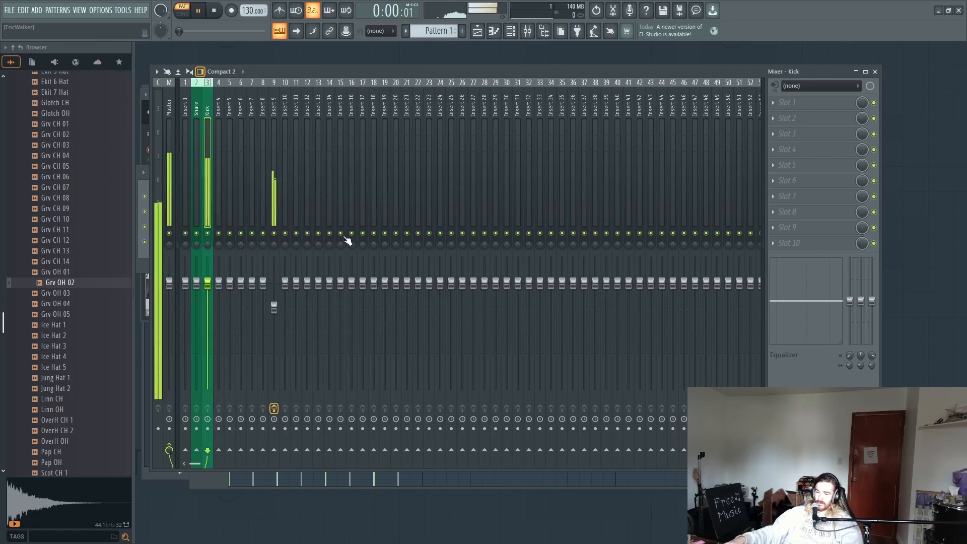
left_click(198, 143)
left_click(209, 143)
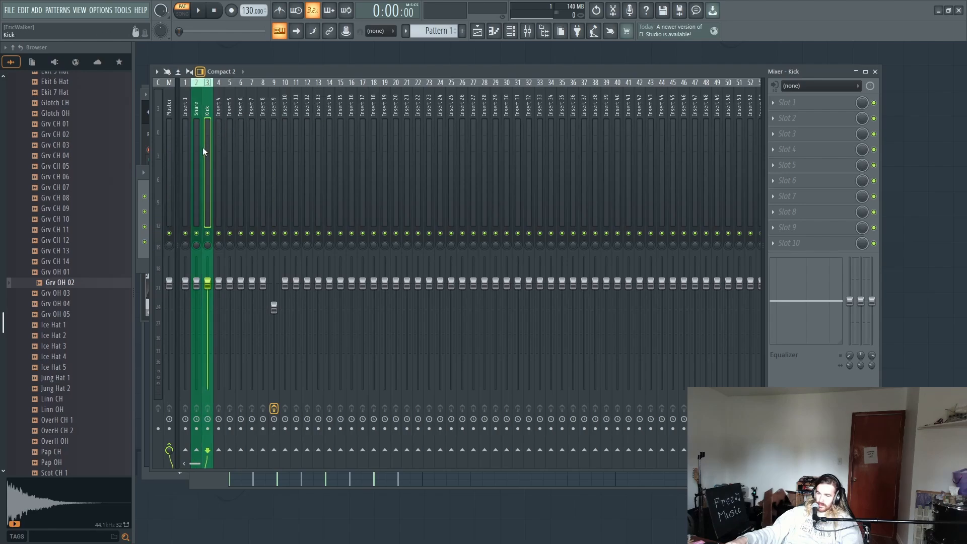
left_click(196, 147)
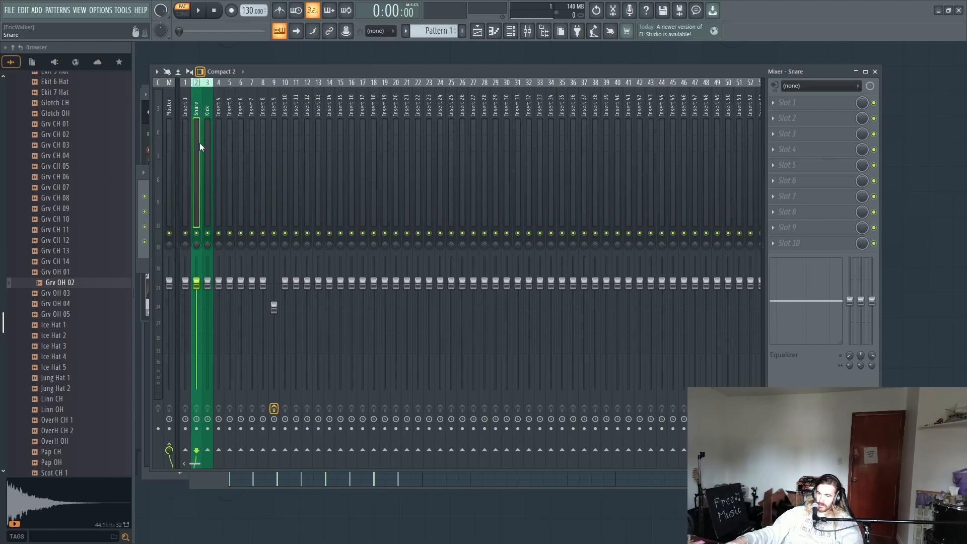
left_click(207, 144, "ctrl")
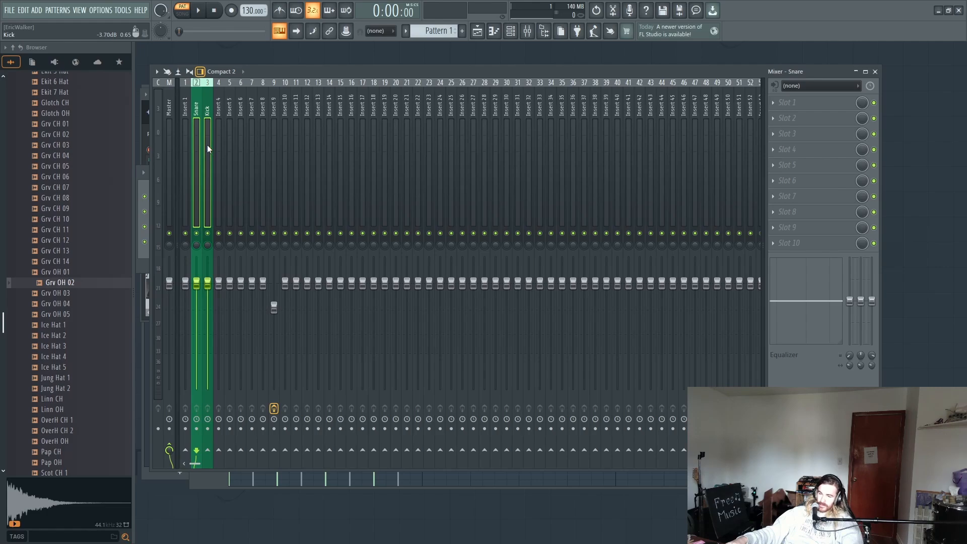
right_click(219, 450)
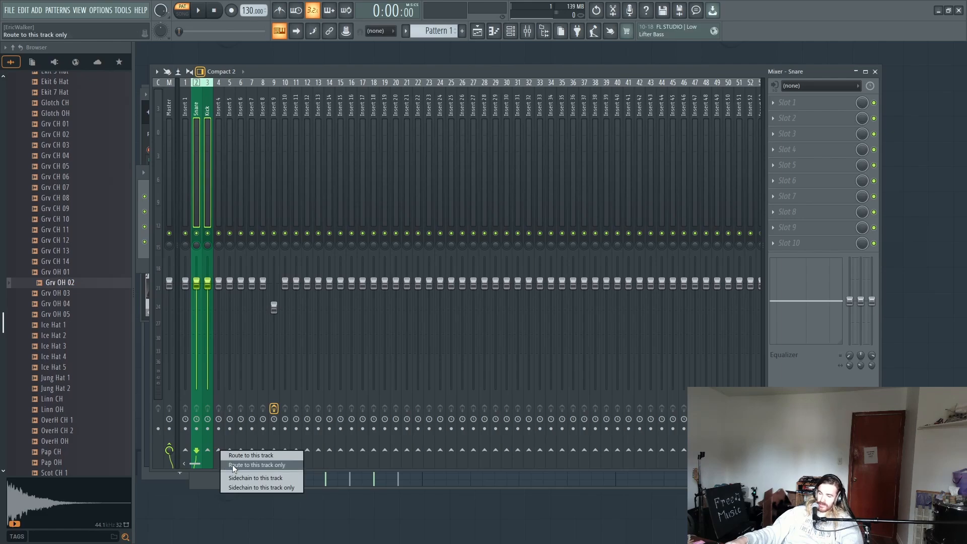
left_click(231, 465)
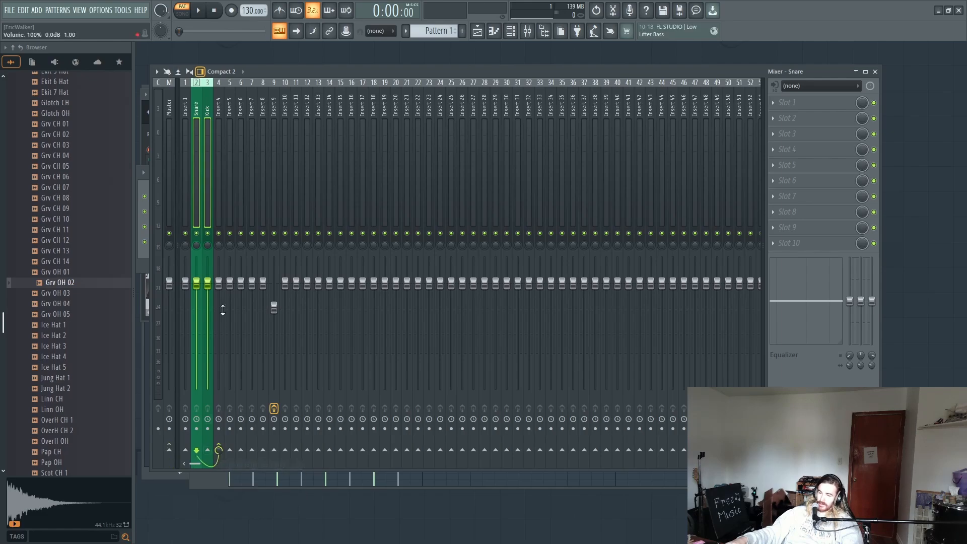
Step: Rename Insert 4 to Drums Mix with a dark gray color, and send it to Insert 5
left_click(219, 213)
key("F2")
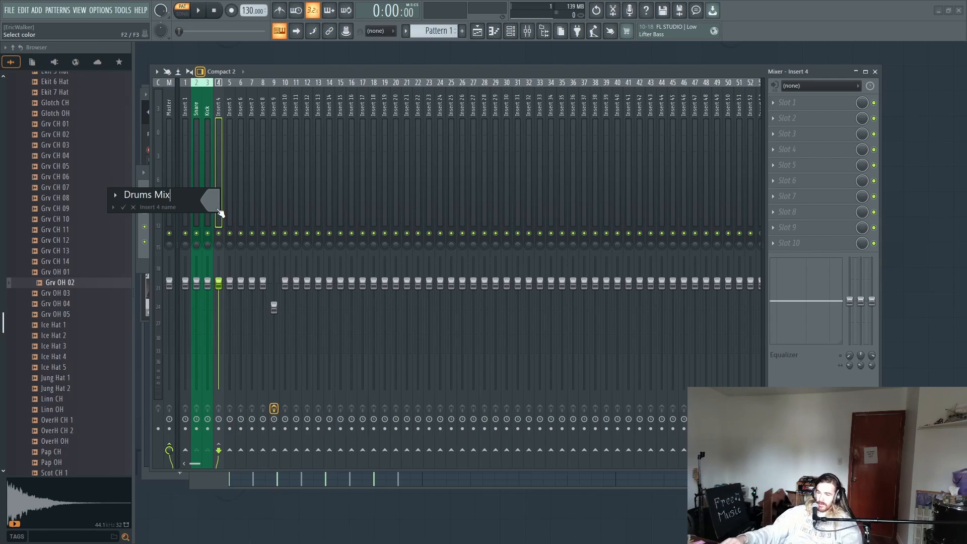
left_click(216, 204)
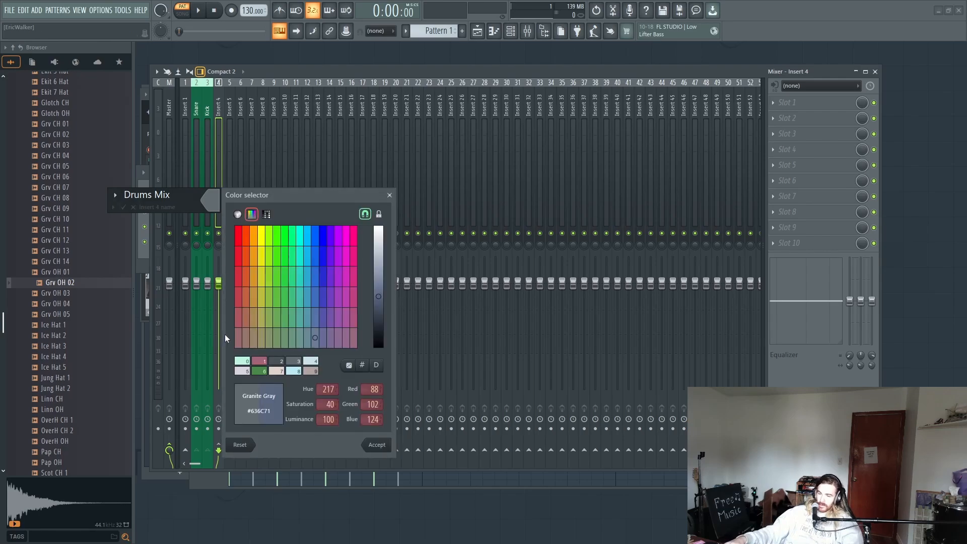
left_click(277, 358)
double_click(276, 358)
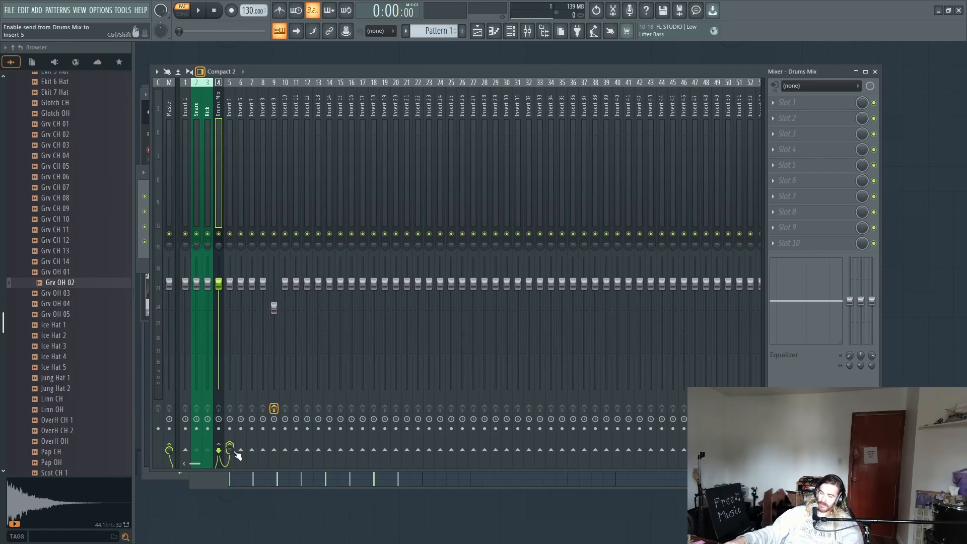
Step: Rename Insert 5 to Drums double with the mint green color, and play the pattern through the new routing
left_click(229, 187)
key("F2")
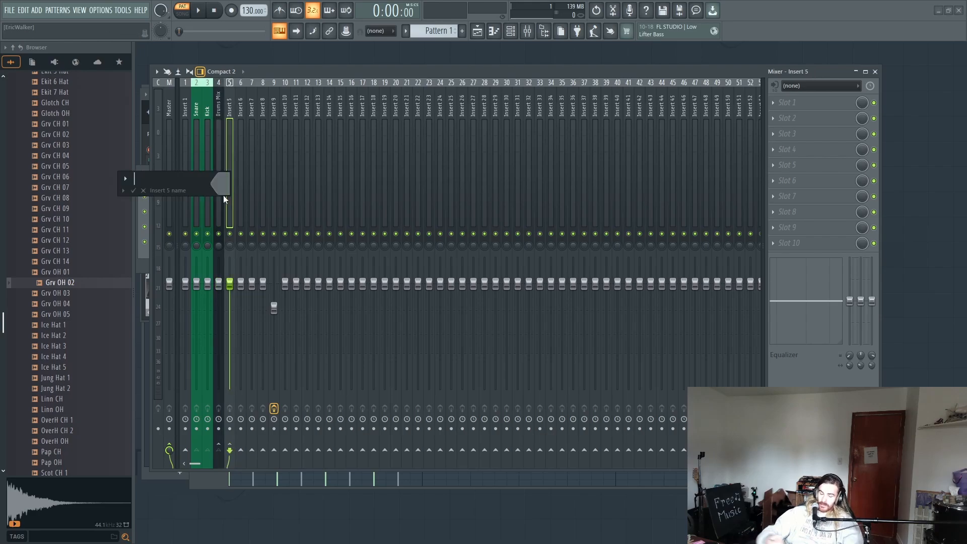
type("Drums d")
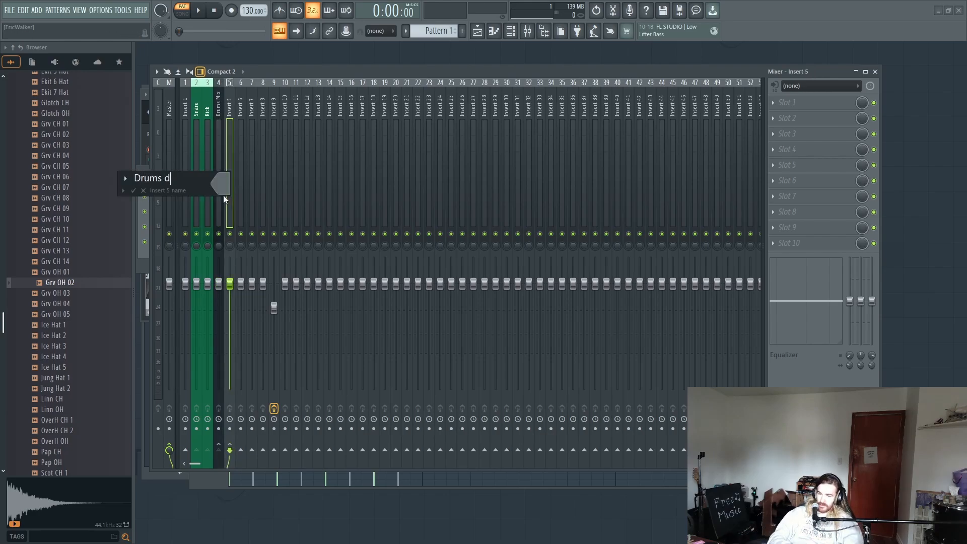
type("ouble")
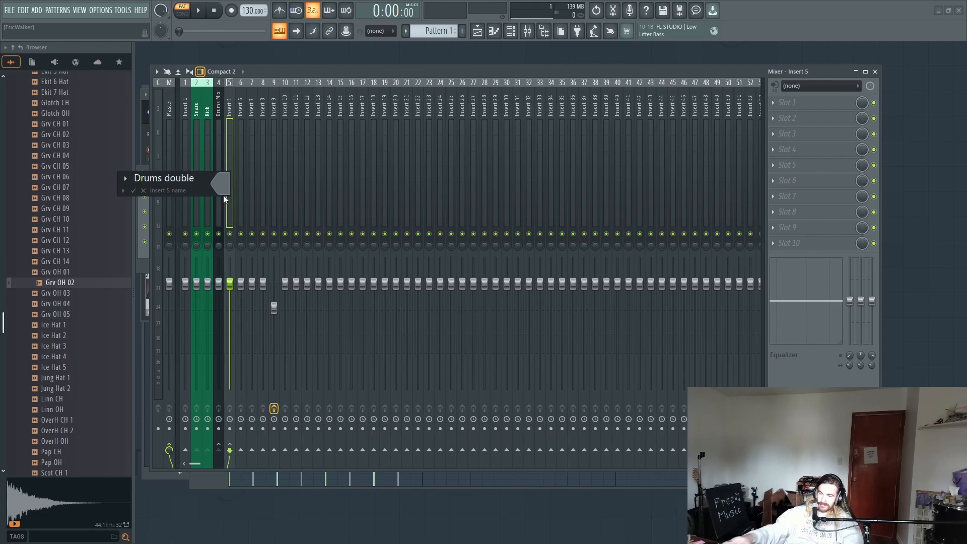
left_click(221, 192)
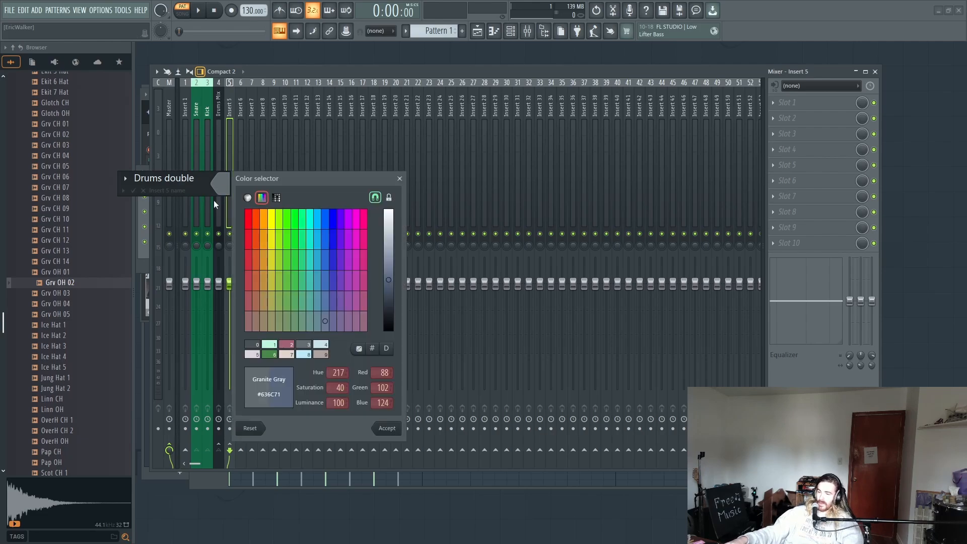
left_click(278, 349)
key("Return")
key("space")
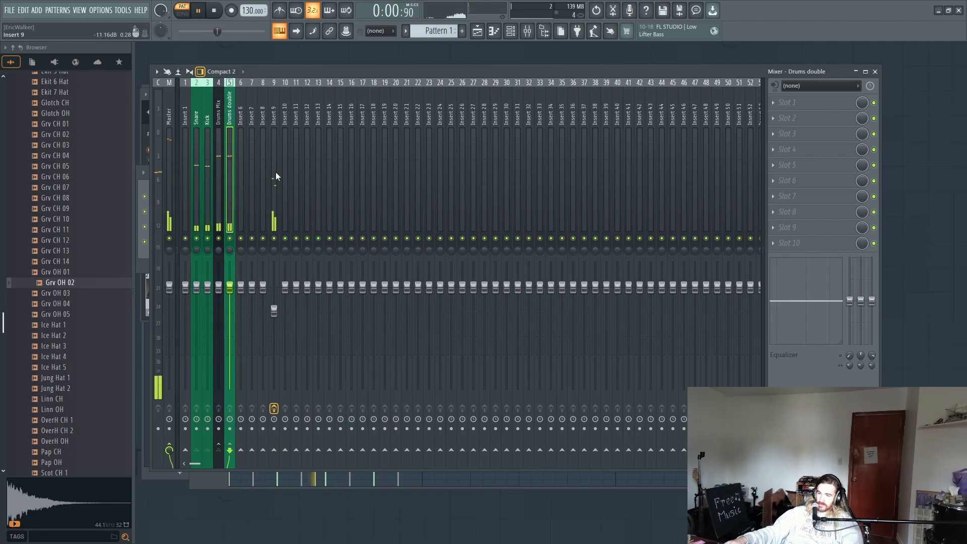
Step: Stop playback and paint Pattern 1 clips across bars 1 to 16 on Track 1 of the Playlist
left_click(476, 31)
key("space")
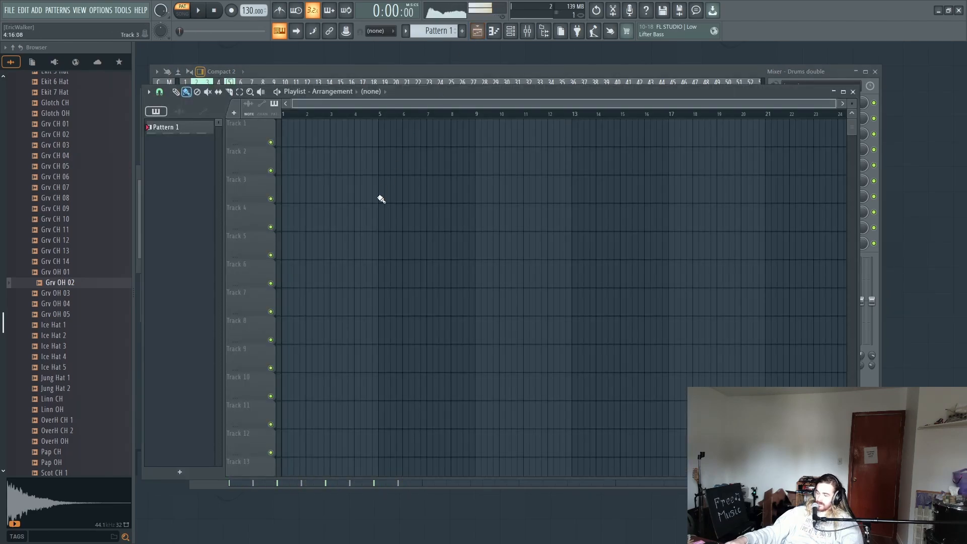
mouse_move(289, 137)
left_mouse_down()
mouse_move(674, 159)
mouse_move(576, 136)
left_mouse_up()
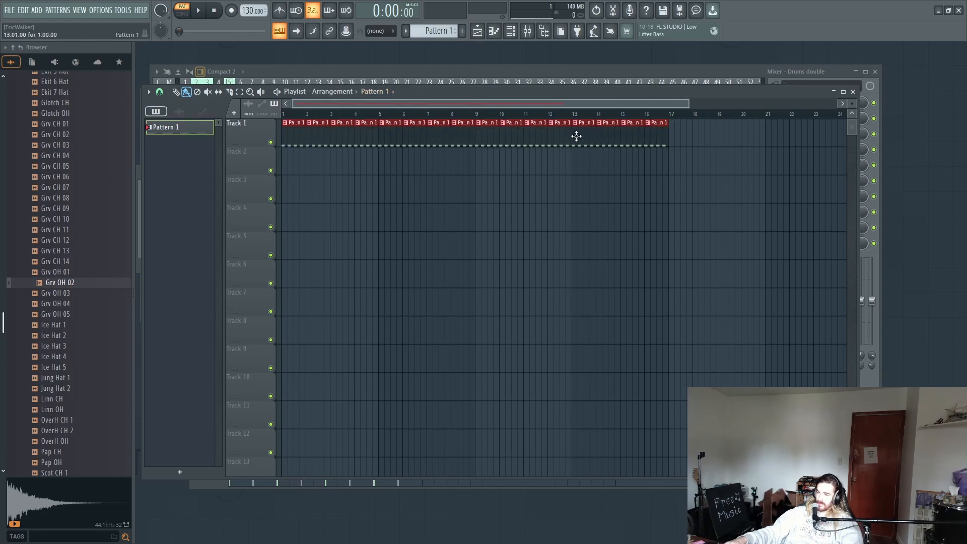
key("space")
left_click(349, 213, "ctrl")
key("ctrl+s")
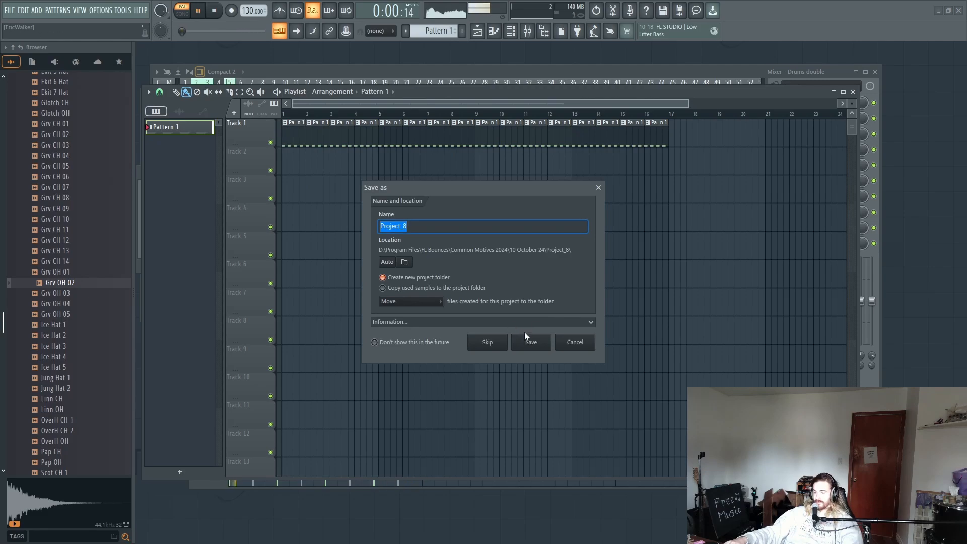
left_click(572, 341)
key("space")
key("alt+Tab")
key("alt+Tab")
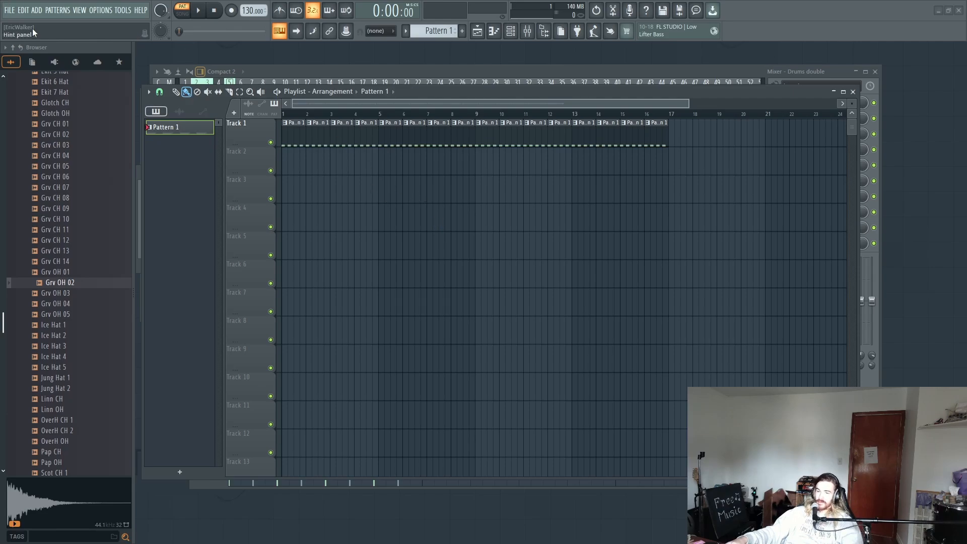
Step: Save the project as WT 005 in a new project folder inside 2024 WT YOUTUBE
left_click(10, 10)
left_click(23, 67)
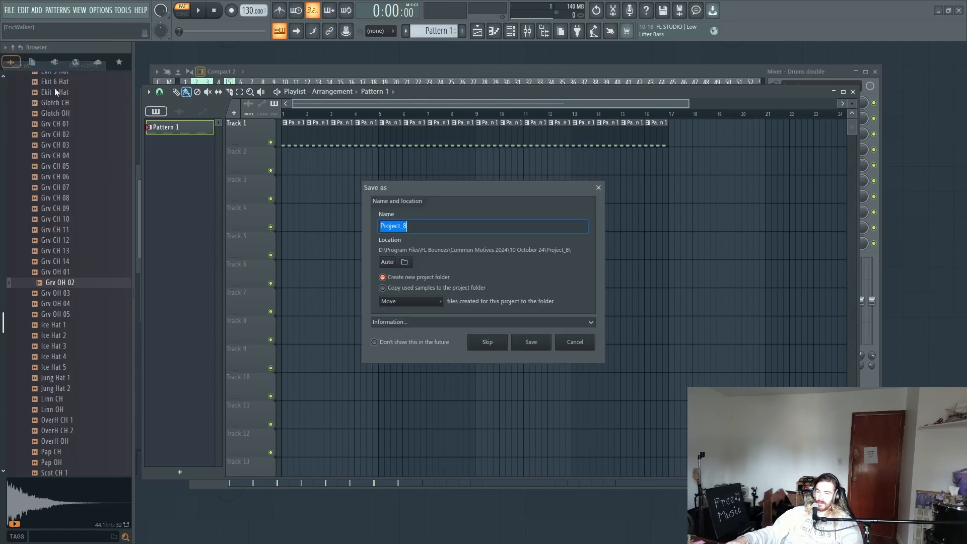
left_click(406, 263)
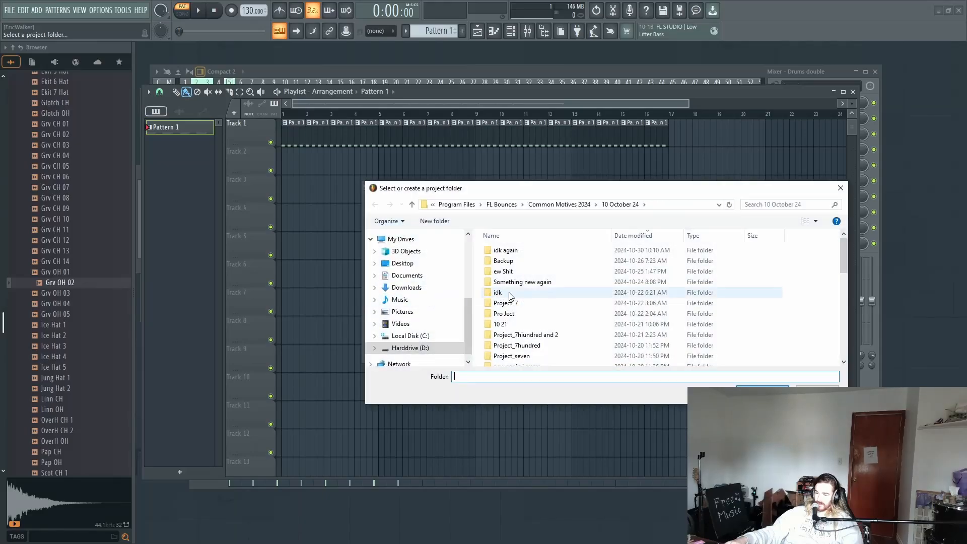
left_click(575, 206)
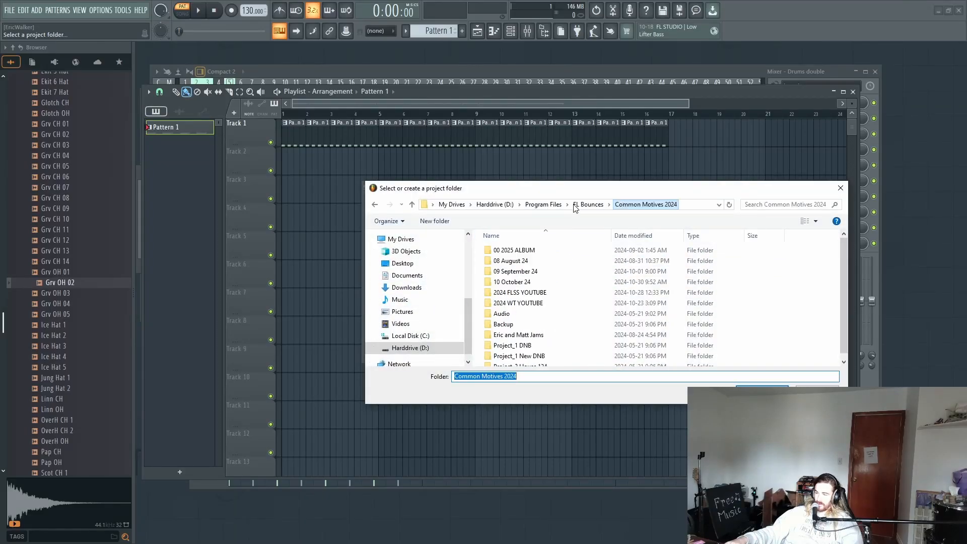
double_click(521, 303)
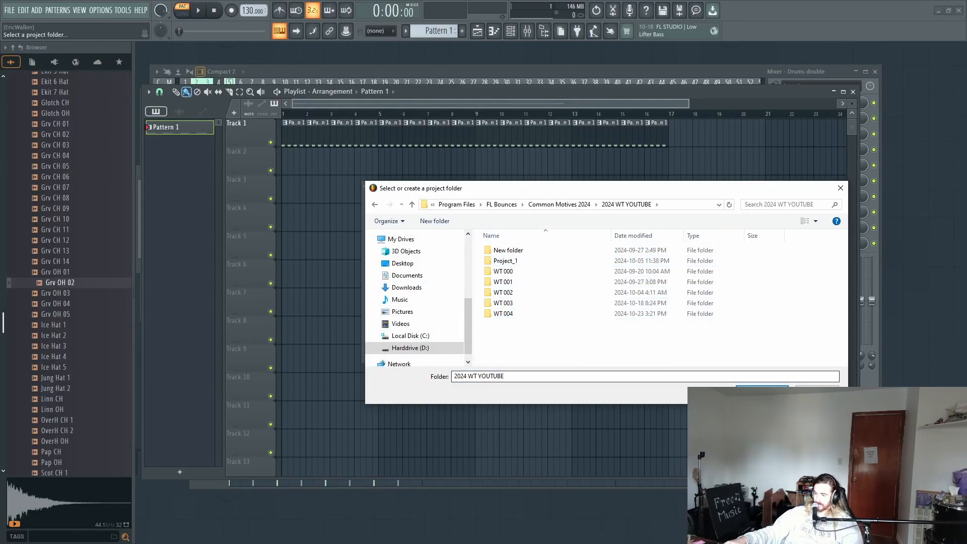
left_click(762, 392)
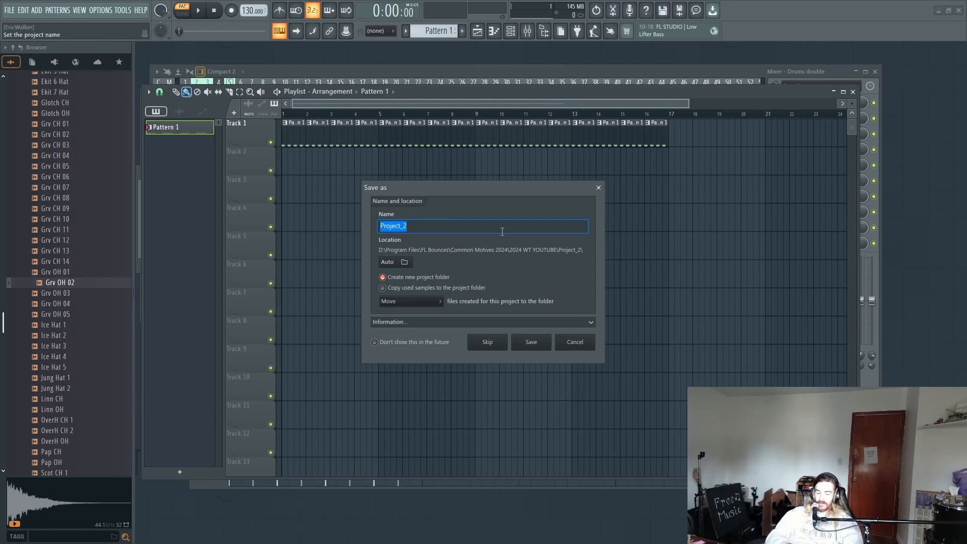
type("WT 005")
key("Return")
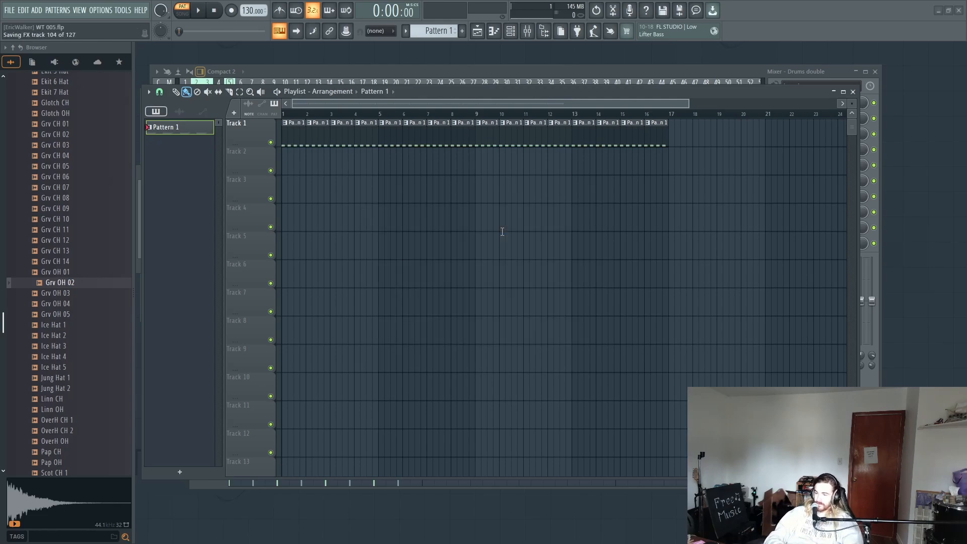
Step: Set the project tempo to 125 BPM and play the drums briefly to hear it
key("space")
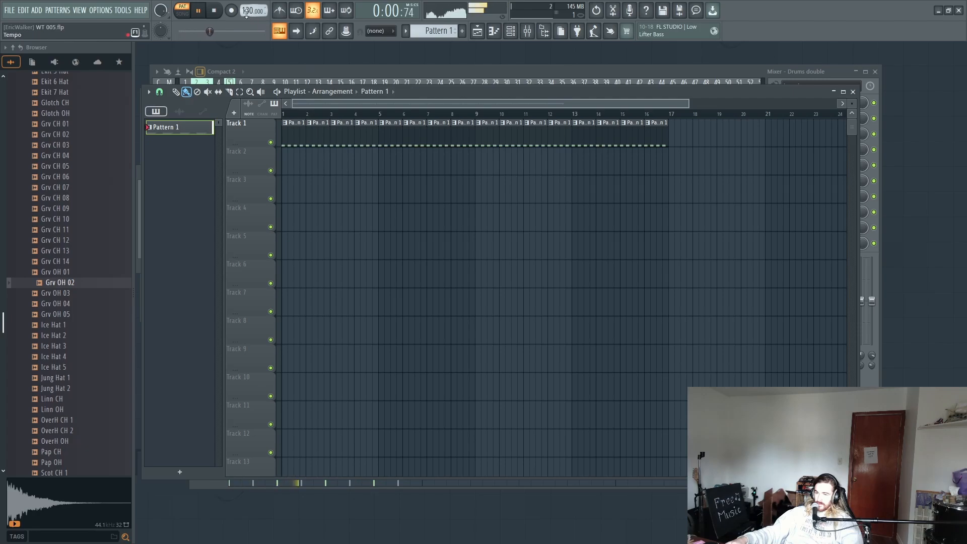
key("space")
left_click_drag(248, 11, 248, 13)
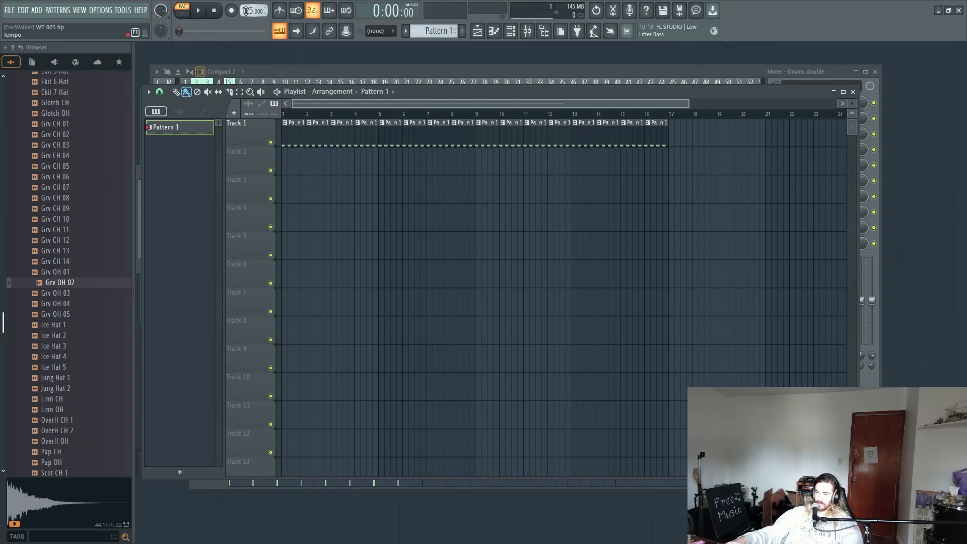
key("space")
key("space")
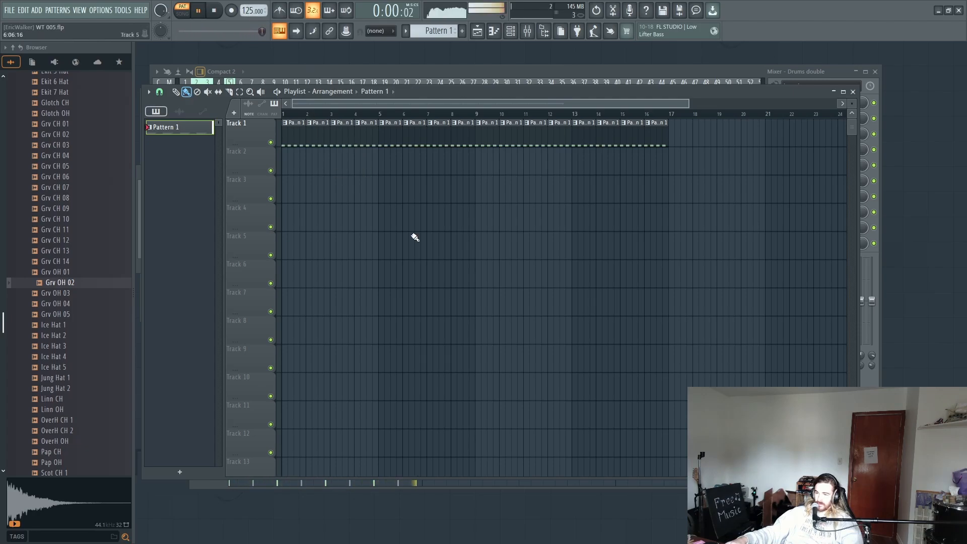
Step: Insert an FL Keys channel above Importer Snare 2 and load its ePiano preset
left_click(510, 32)
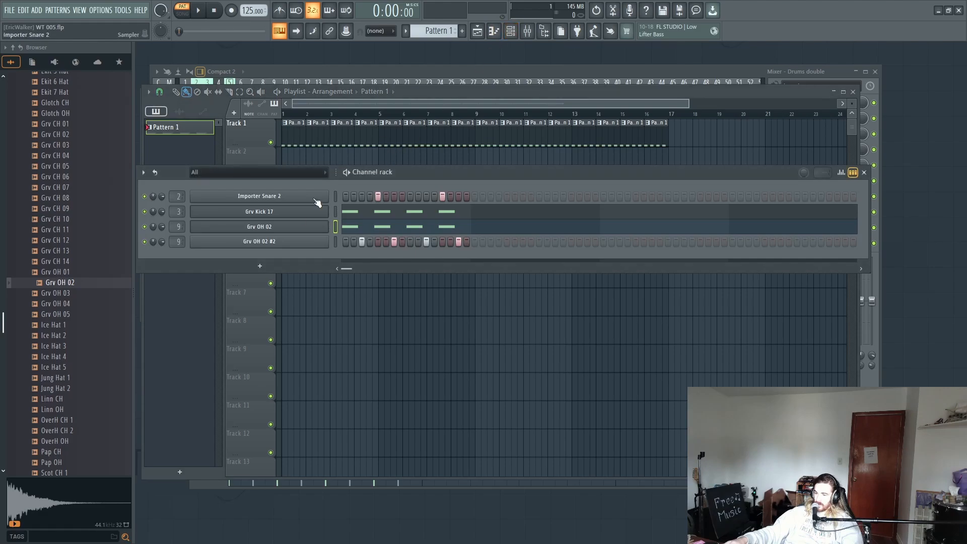
right_click(294, 196)
mouse_move(355, 281)
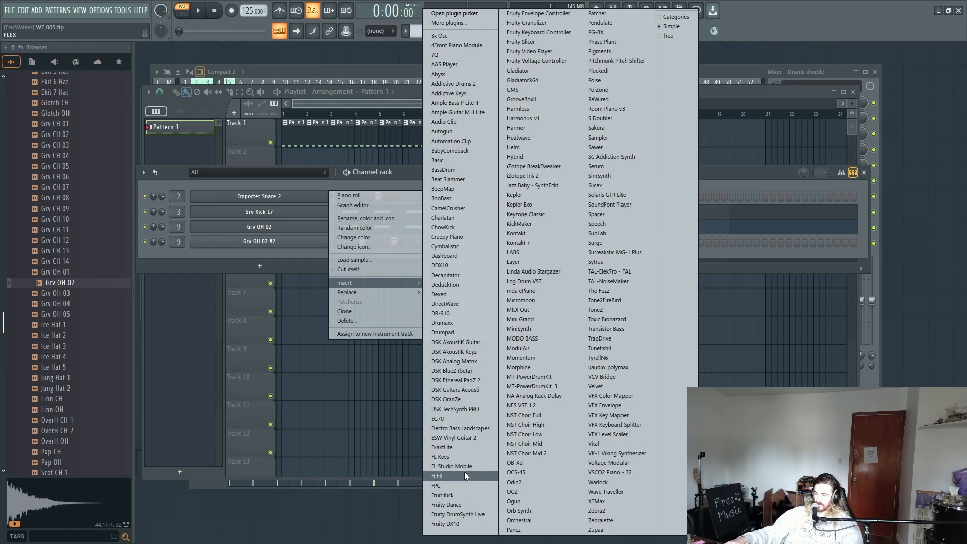
left_click(463, 456)
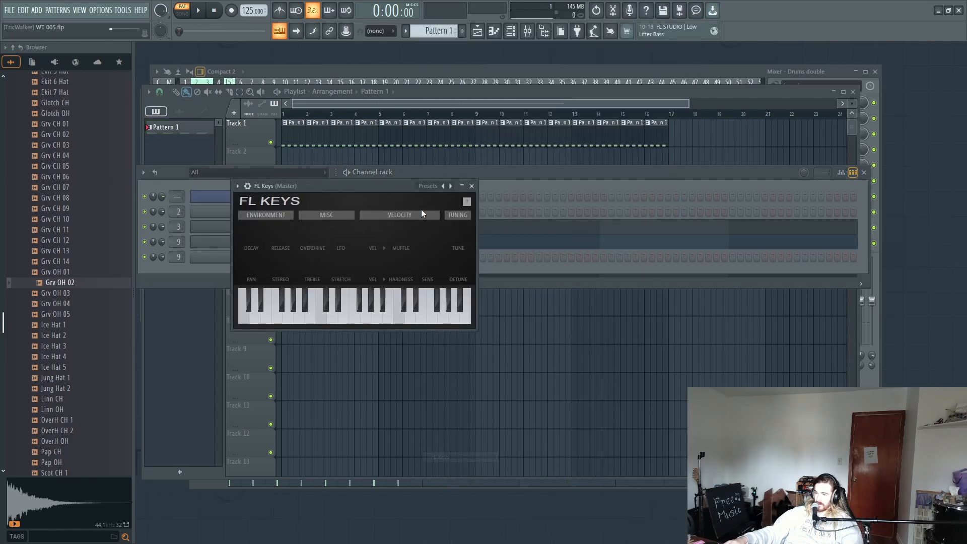
left_click(444, 187)
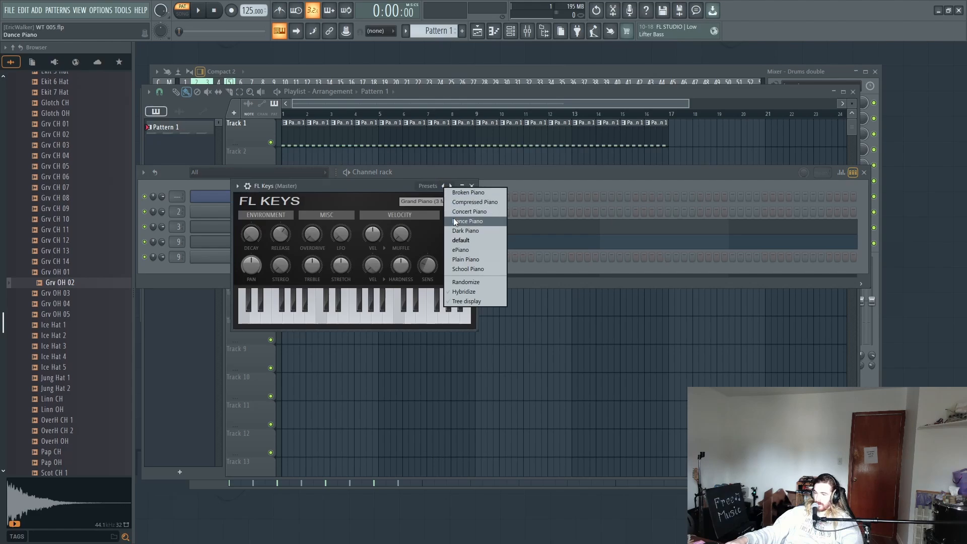
left_click(488, 249)
left_click(509, 177)
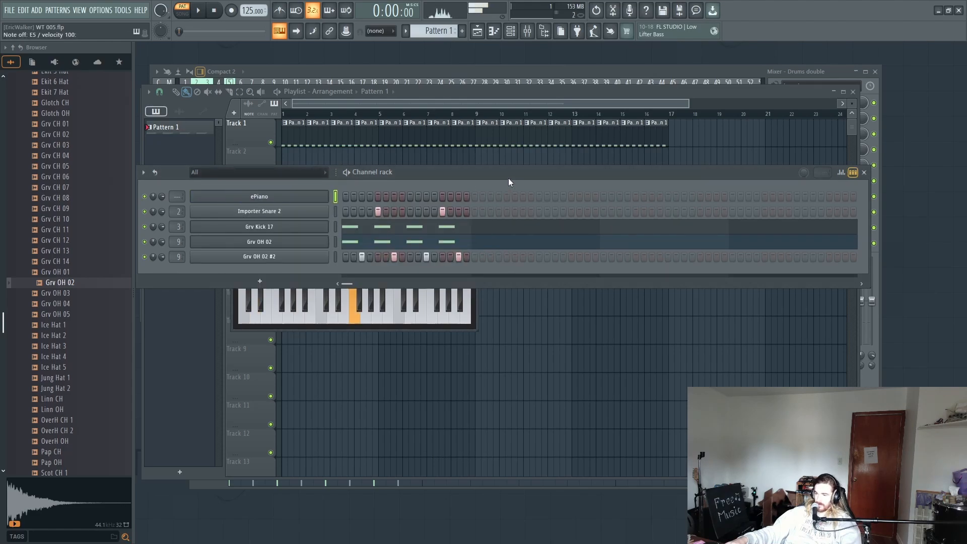
Step: Switch to the empty Pattern 10 and bring the Channel rack into view
scroll(441, 26, "up", 9)
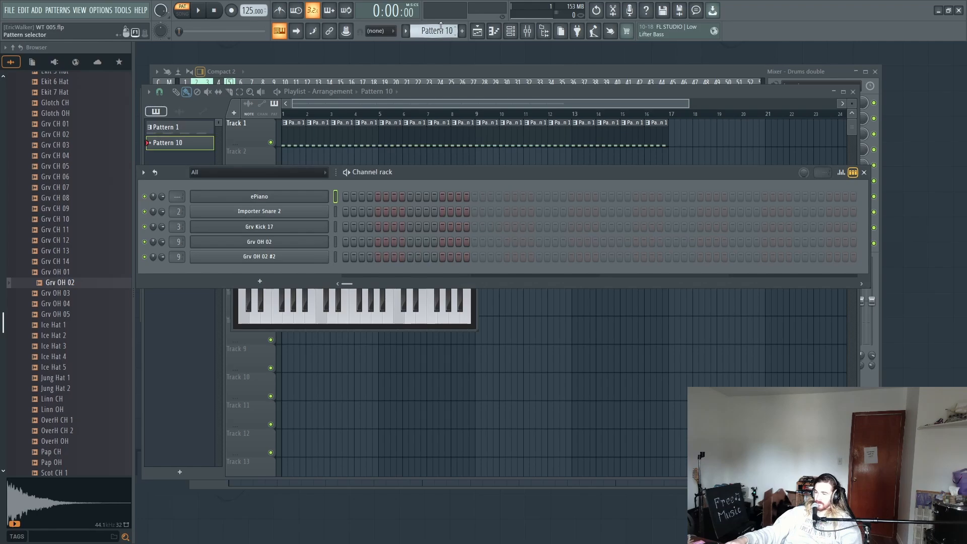
left_click(512, 31)
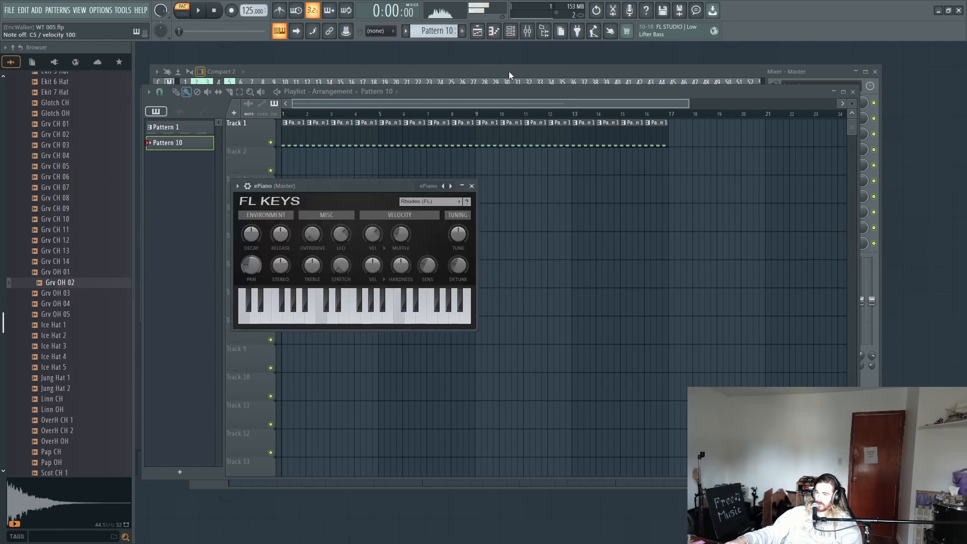
left_click(510, 31)
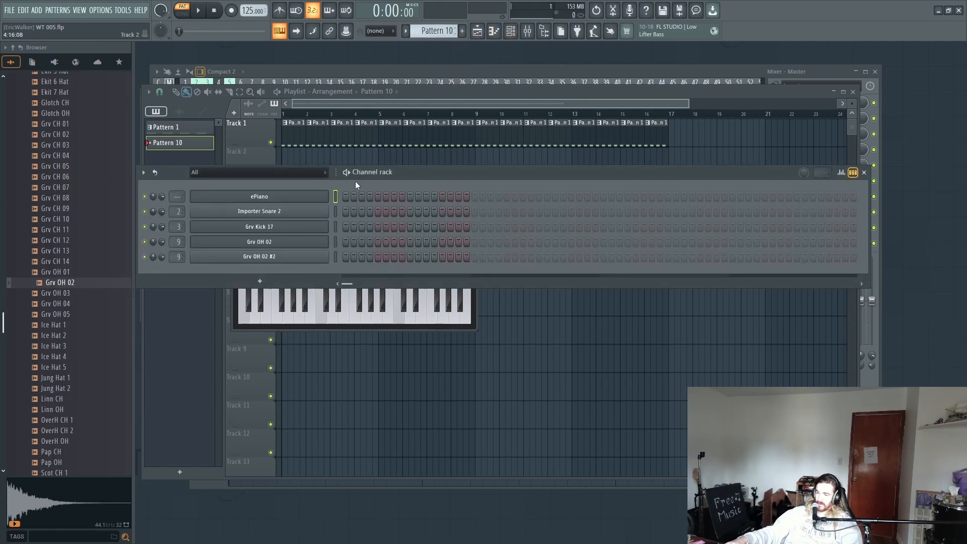
Step: Audition notes on the ePiano in FL Keys and set its release to 87%
right_click(328, 195)
left_click(308, 199)
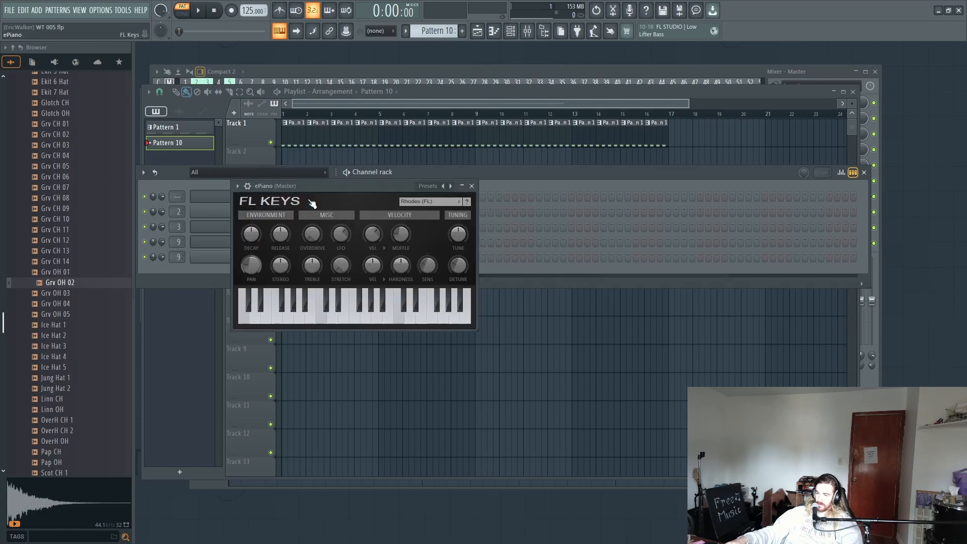
key("x")
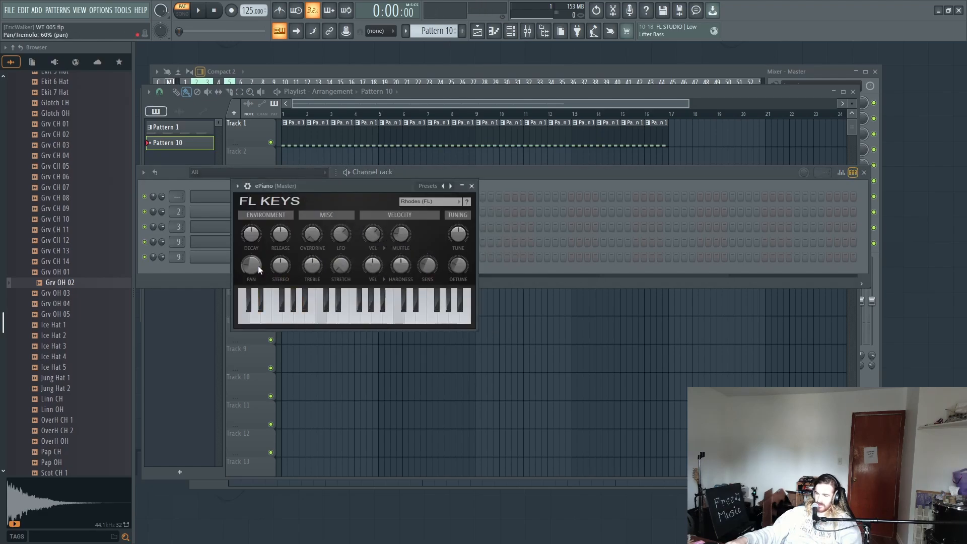
key("x")
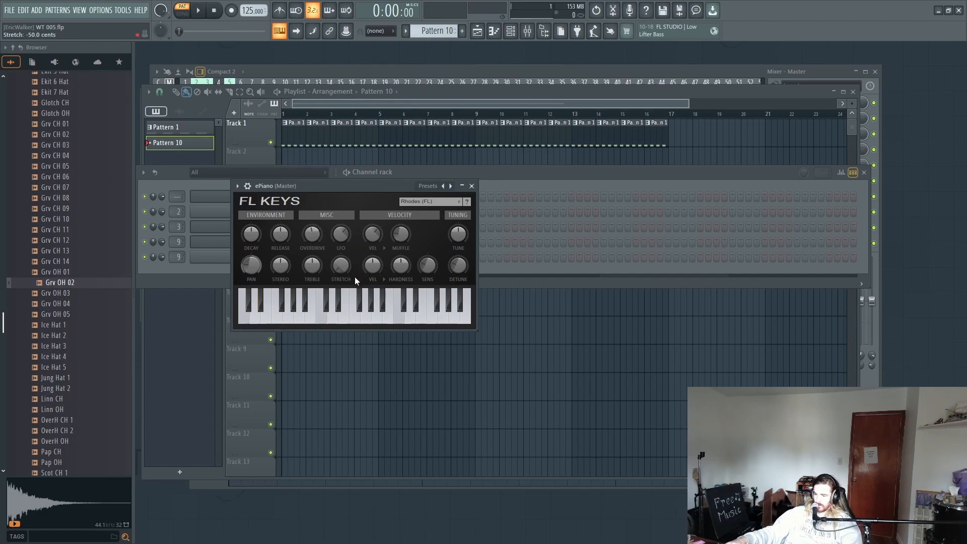
key("x")
left_click_drag(281, 235, 281, 212)
key("x")
key("x")
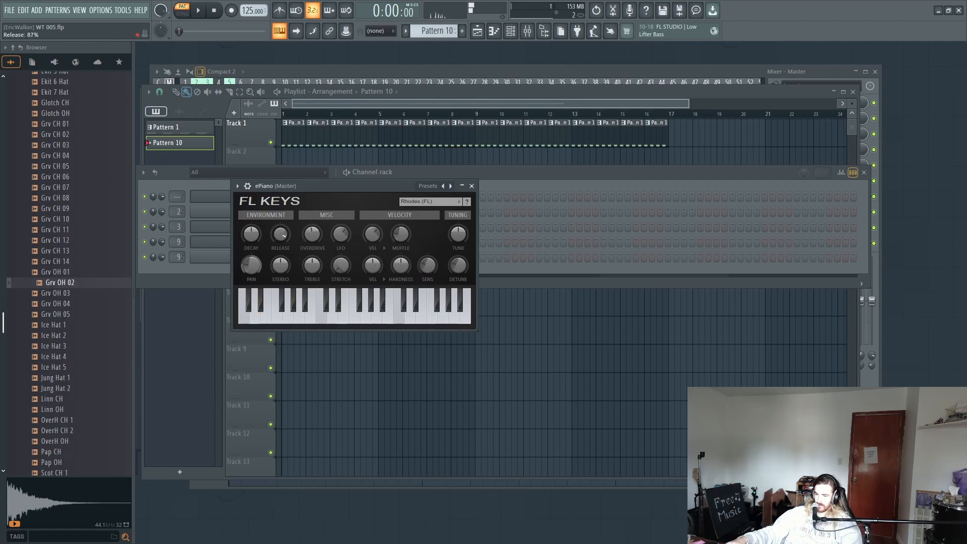
key("x")
key("x")
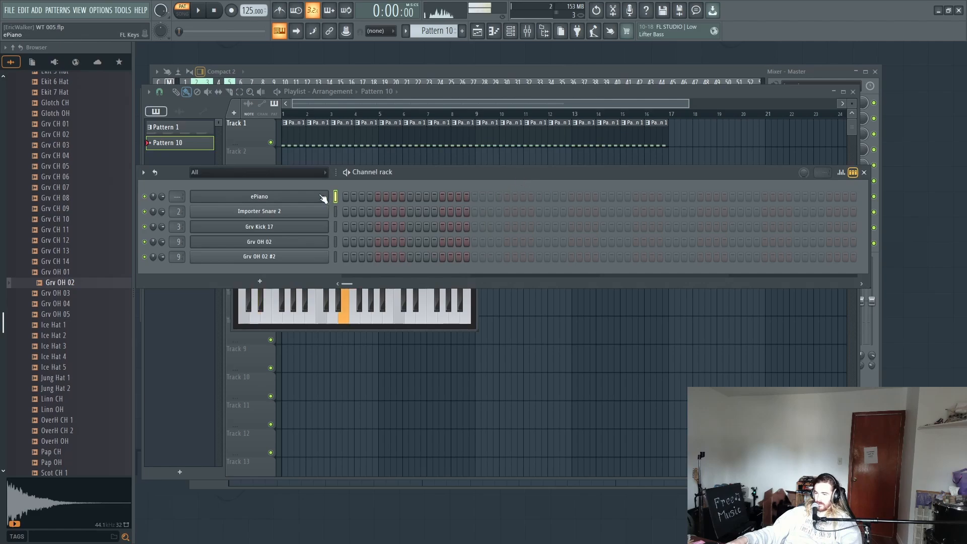
Step: Draw an eight-note ePiano melody across bar 1 of Pattern 10: F#4, A5, G#5, E5, F#4, B4, C#5, B4
right_click(328, 194)
left_click(360, 198)
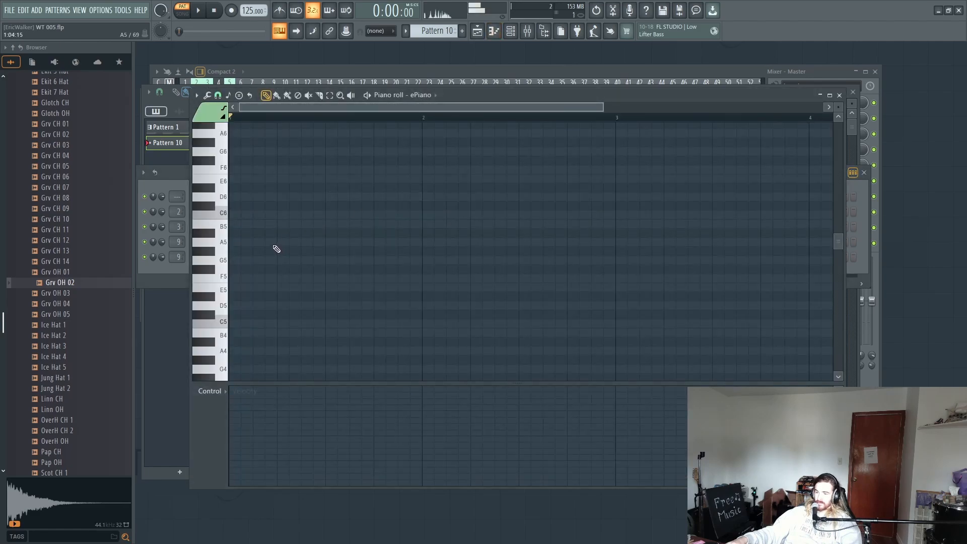
scroll(274, 249, "down", 3)
left_click(270, 324)
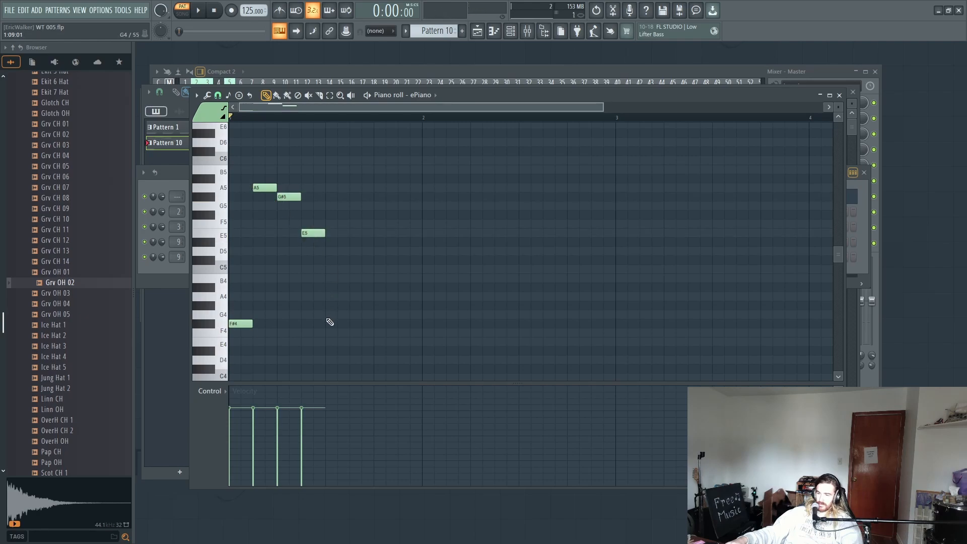
key("space")
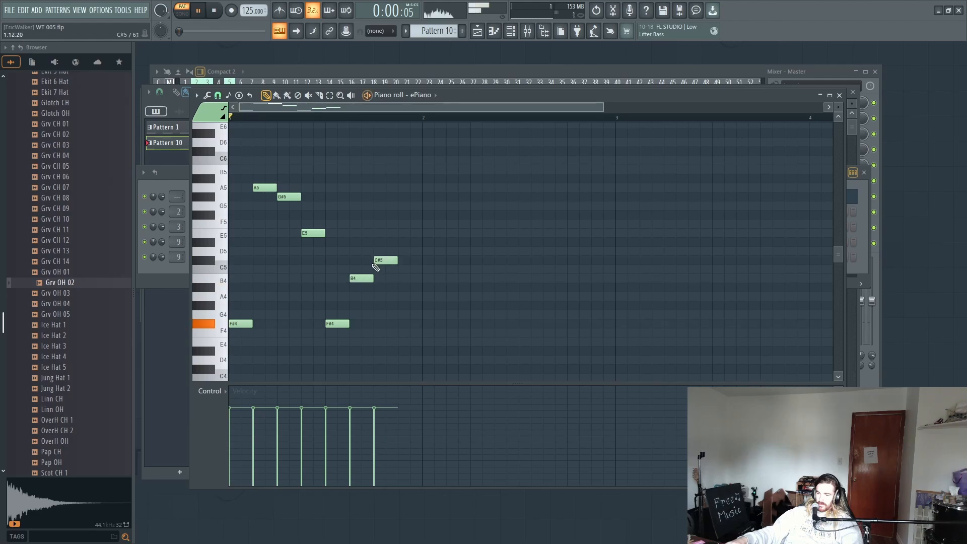
left_click(399, 280)
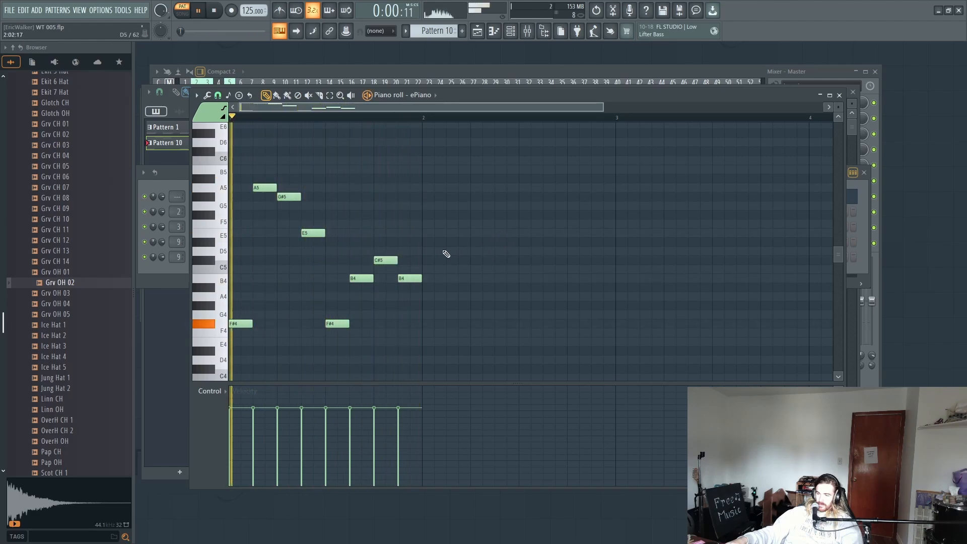
Step: Lower the sixth and eighth melody notes to A4 during playback, and stop the pattern
left_click_drag(353, 283, 353, 300)
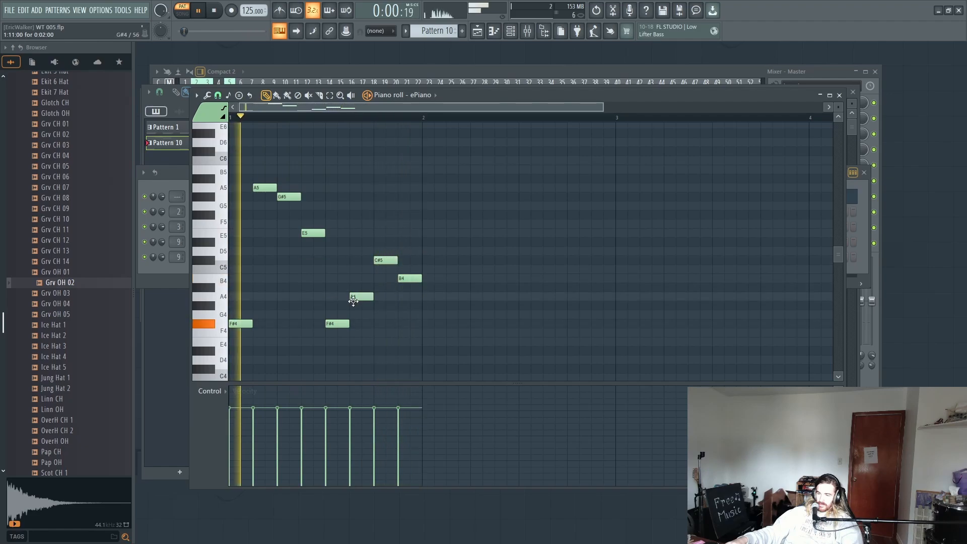
left_click_drag(405, 278, 406, 297)
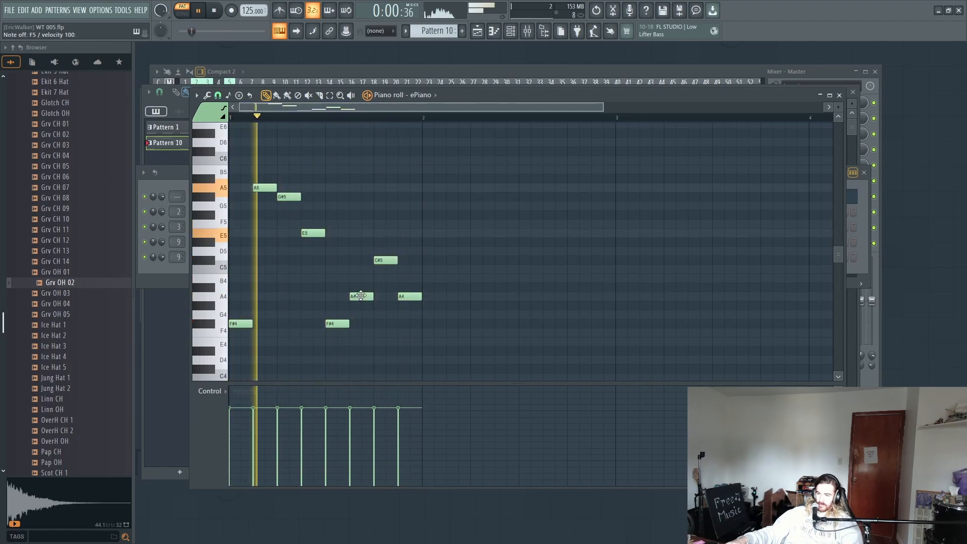
key("space")
Step: Try a one-bar bass note on E3, lower it to D#3 during playback, and delete it
scroll(309, 298, "down", 5)
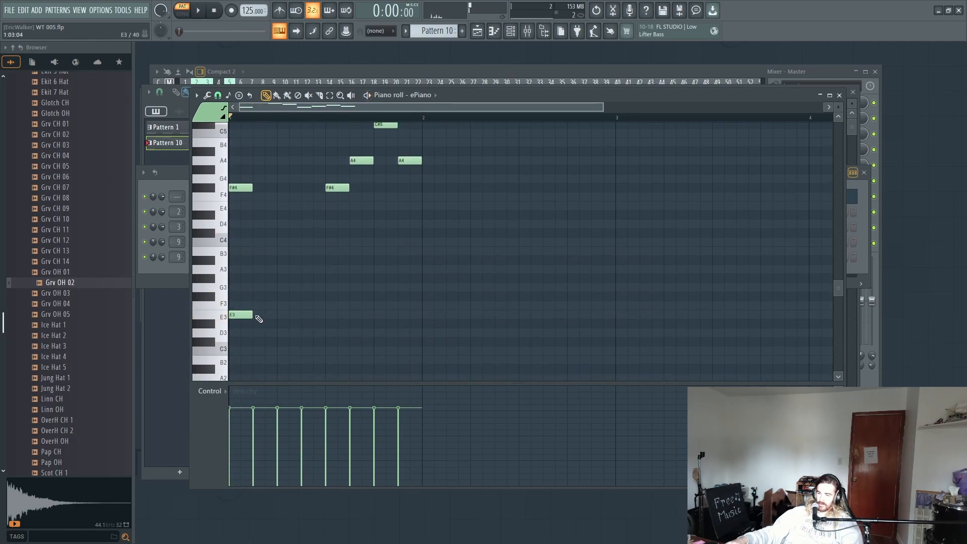
key("space")
left_click_drag(370, 329, 417, 330)
scroll(263, 286, "down", 1)
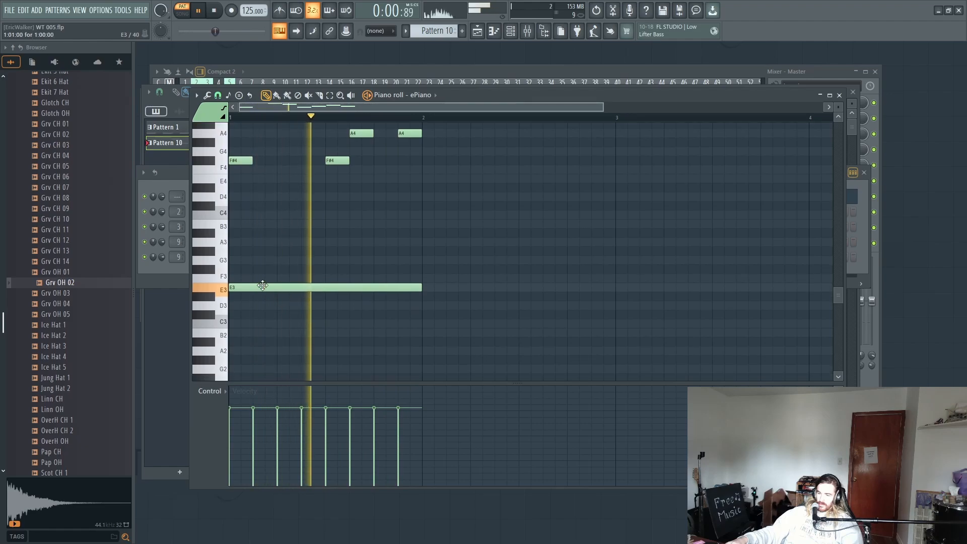
mouse_move(260, 291)
left_mouse_down()
mouse_move(220, 302)
mouse_move(255, 317)
mouse_move(251, 347)
mouse_move(239, 272)
mouse_move(238, 319)
mouse_move(246, 297)
left_mouse_up()
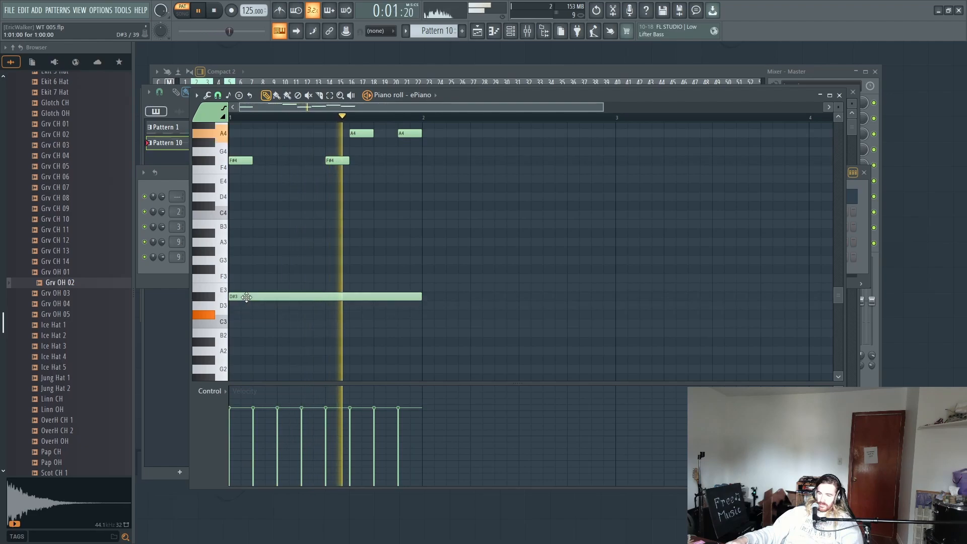
key("space")
right_click(246, 296)
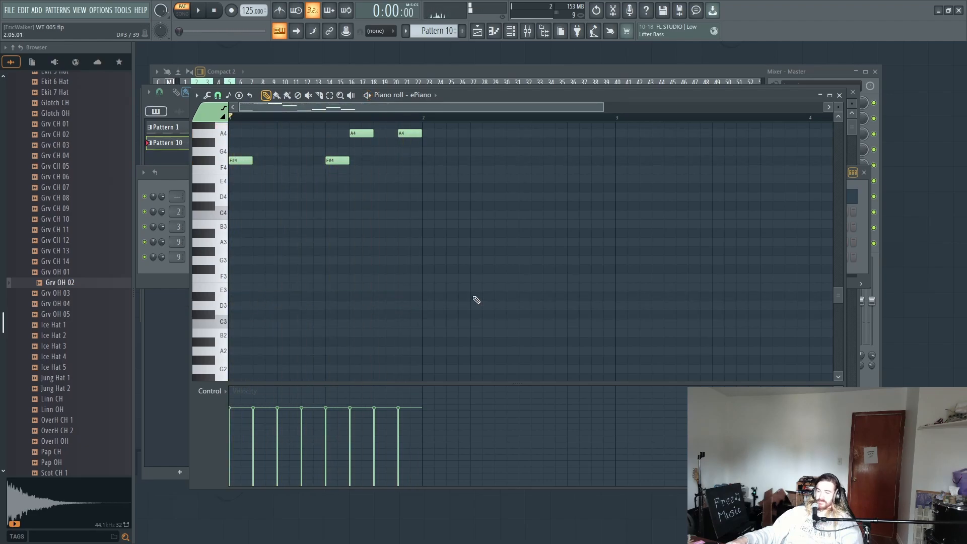
Step: Delete the whole eight-note ePiano melody from Pattern 10
scroll(476, 299, "up", 6)
left_click_drag(540, 174, 123, 405)
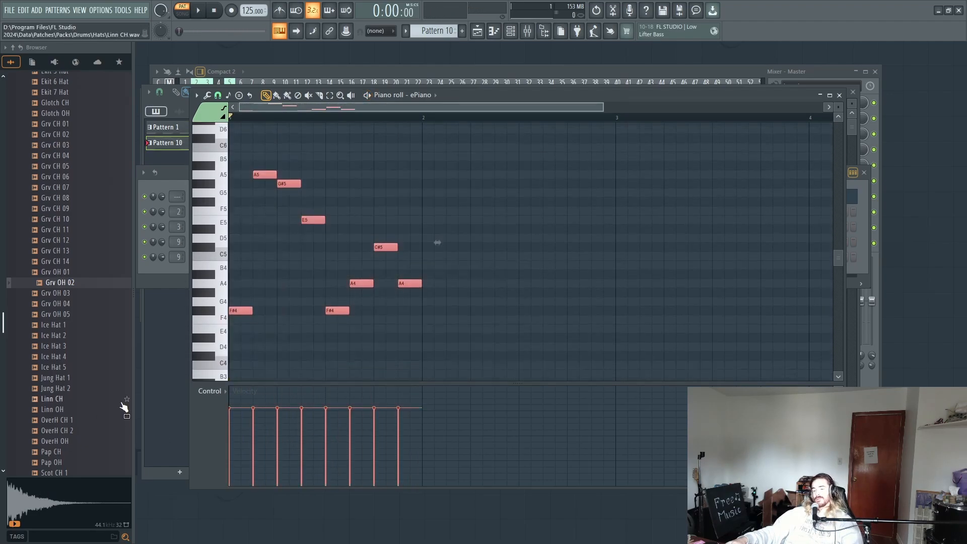
key("Delete")
Step: Draw A#4 across bar 1 of the ePiano, then add staggered D#6, A#5 and F#5 notes, all ending at the bar line
left_click_drag(238, 278, 193, 276)
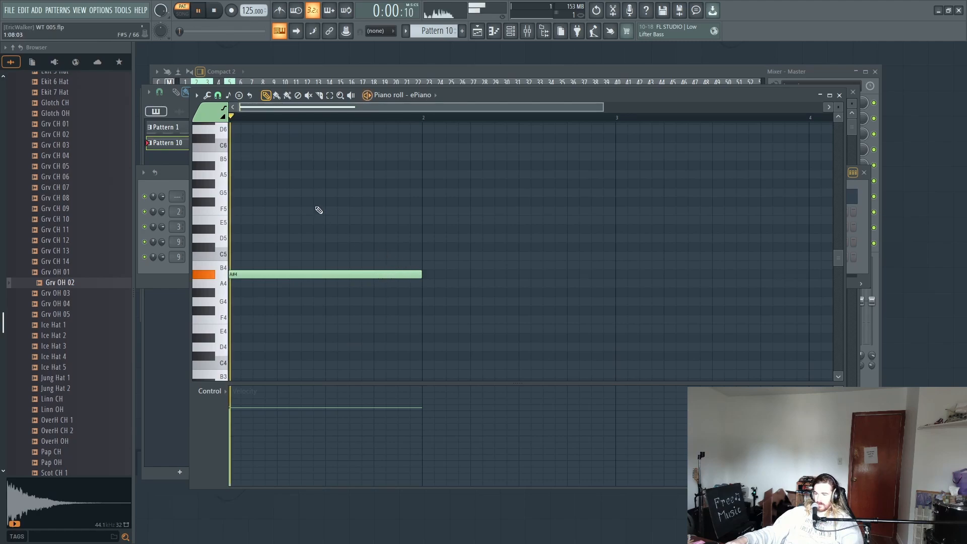
scroll(319, 210, "up", 3)
key("space")
left_click(278, 202)
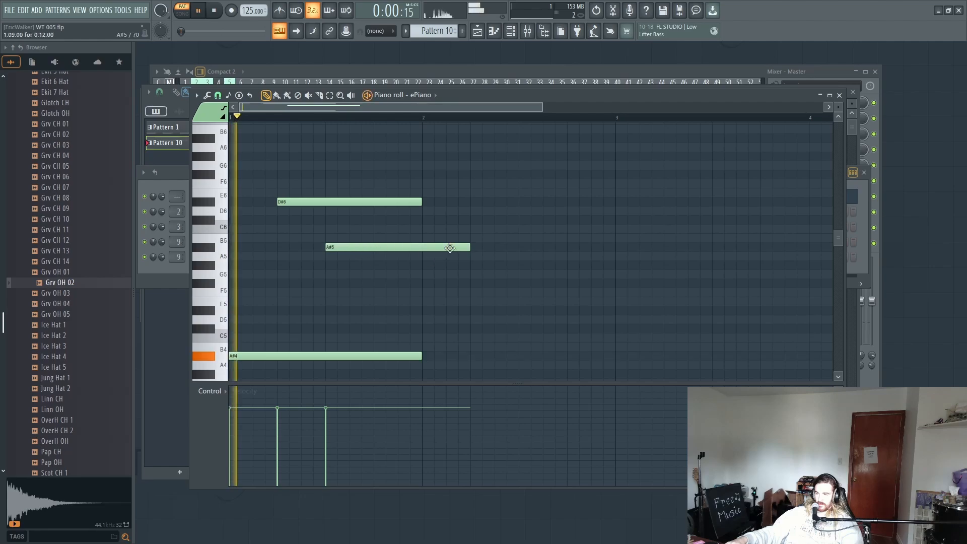
left_click_drag(450, 247, 423, 247)
key("space")
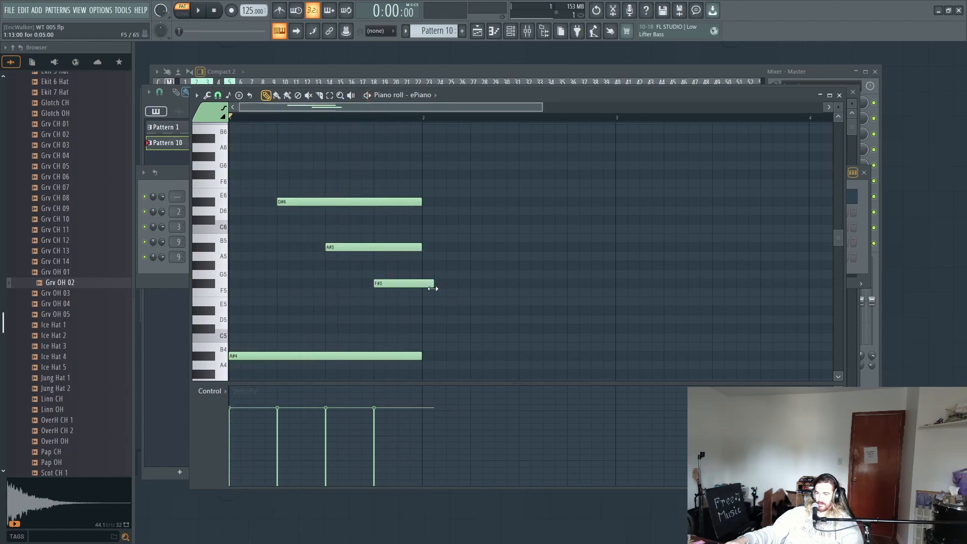
Step: Add a short low note at the end of bar 1, trying F#4 and E4 before settling on D#4 during playback
scroll(421, 299, "down", 3)
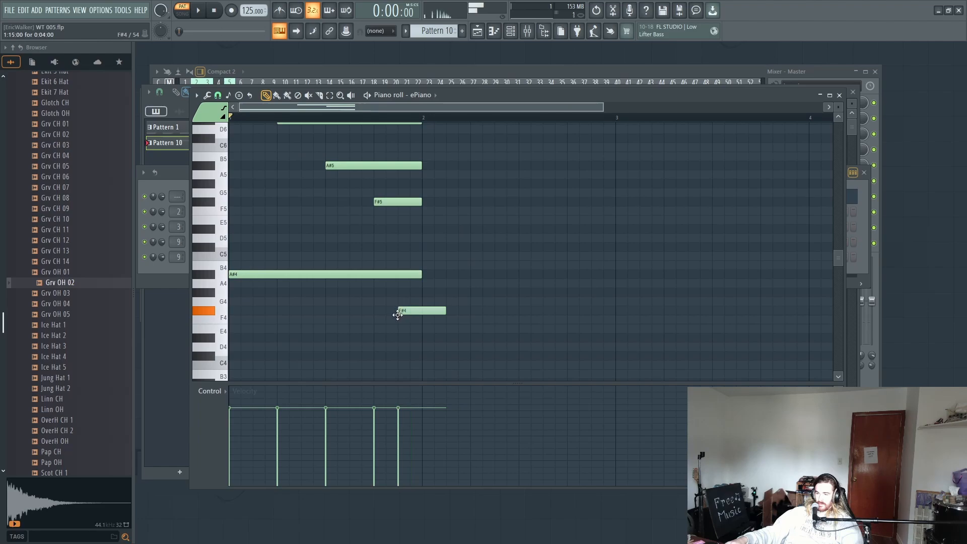
left_click_drag(445, 310, 402, 329)
left_click(416, 310)
right_click(416, 312)
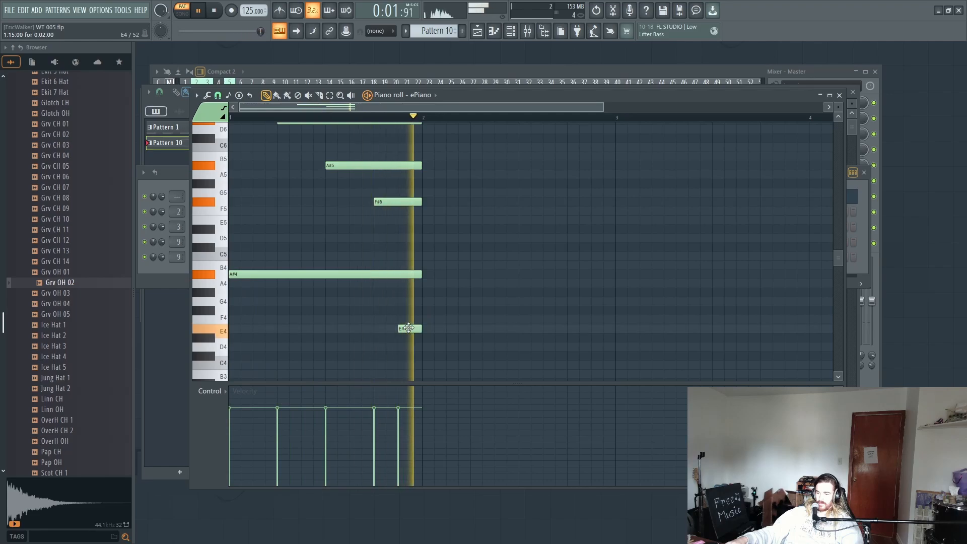
right_click(403, 329)
left_click(400, 337)
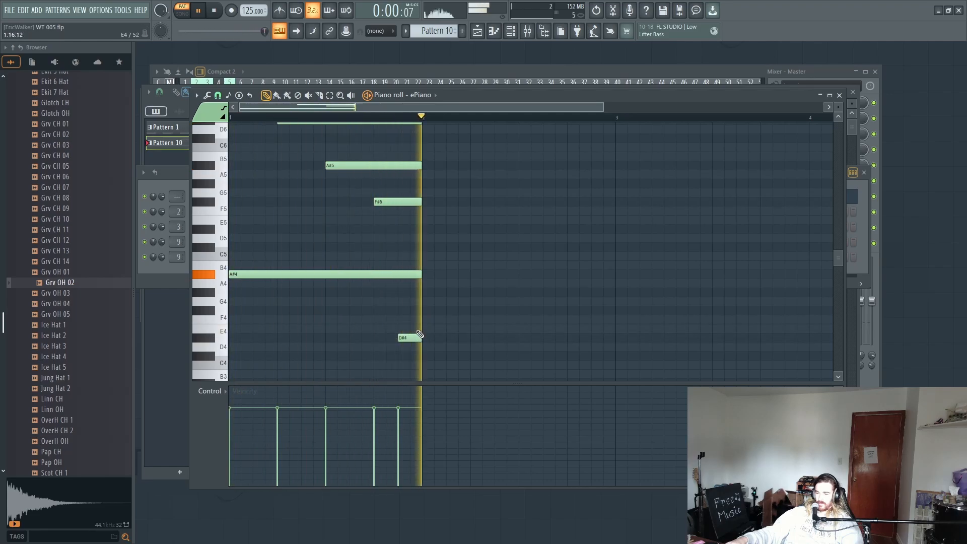
Step: Duplicate all the ePiano notes of bar 1 into bars 2, 3 and 4, and stop the pattern
scroll(438, 323, "up", 4)
key("ctrl+a")
scroll(443, 287, "down", 5)
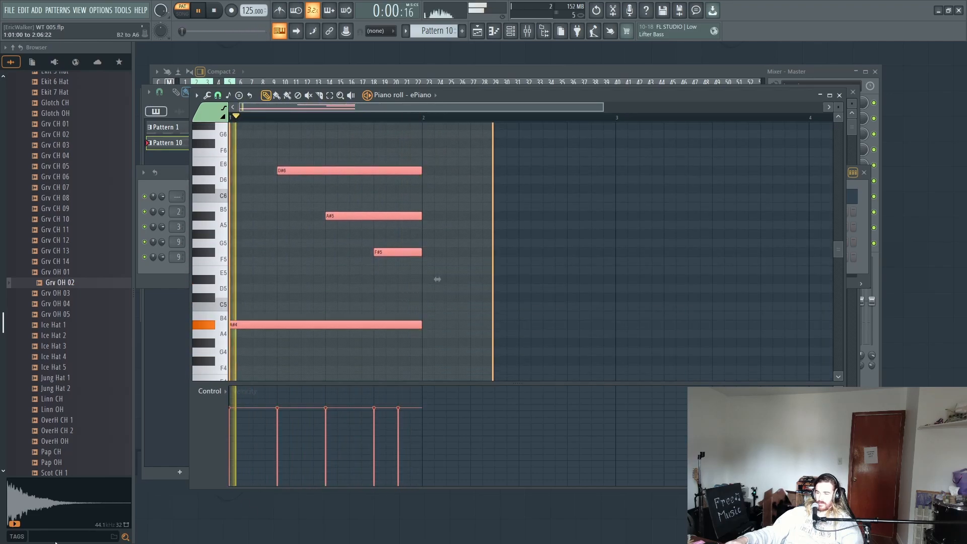
left_click_drag(650, 244, 475, 255)
key("ctrl+b")
left_click_drag(554, 244, 355, 245)
key("ctrl+b")
left_click_drag(442, 258, 964, 121)
key("ctrl+b")
key("space")
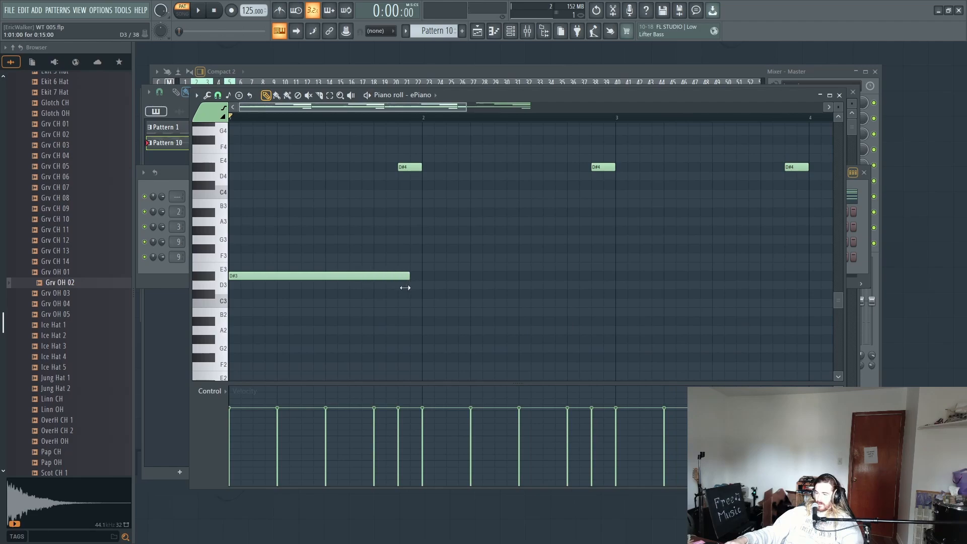
Step: Draw one-bar bass notes D#3, G#2, B2 and F#3 in bars 1 to 4 of the ePiano and play them
left_click_drag(418, 323, 414, 347)
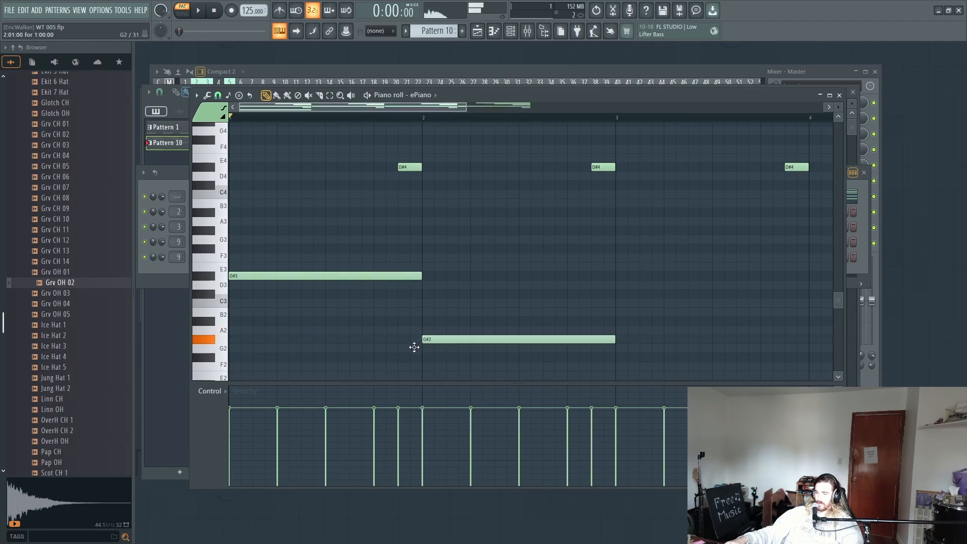
key("space")
left_click_drag(568, 328, 399, 306)
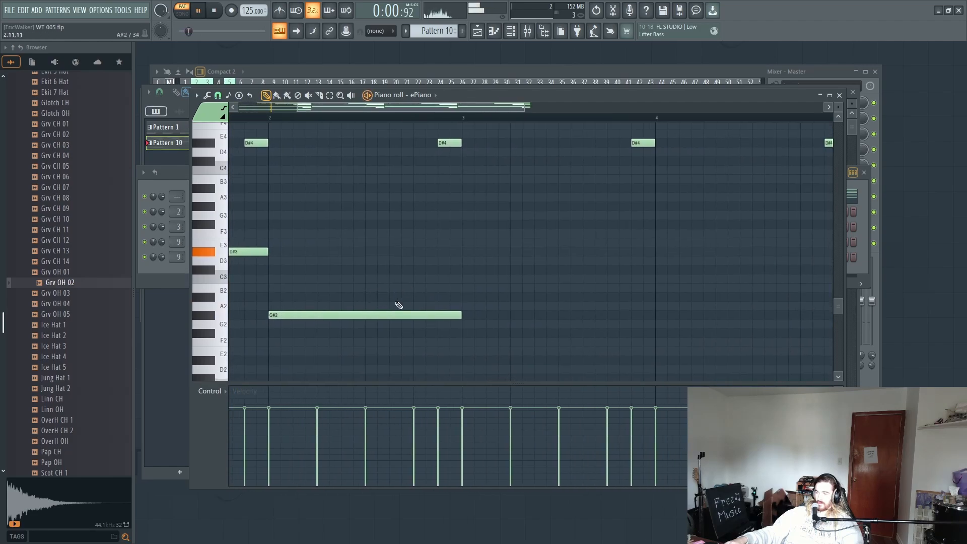
left_click(457, 291)
left_click_drag(598, 263, 473, 271)
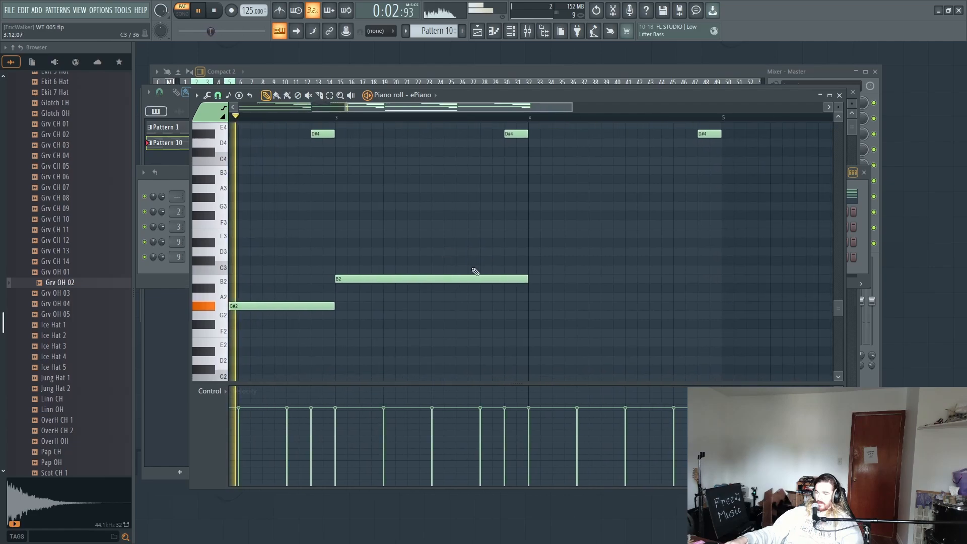
left_click(530, 216)
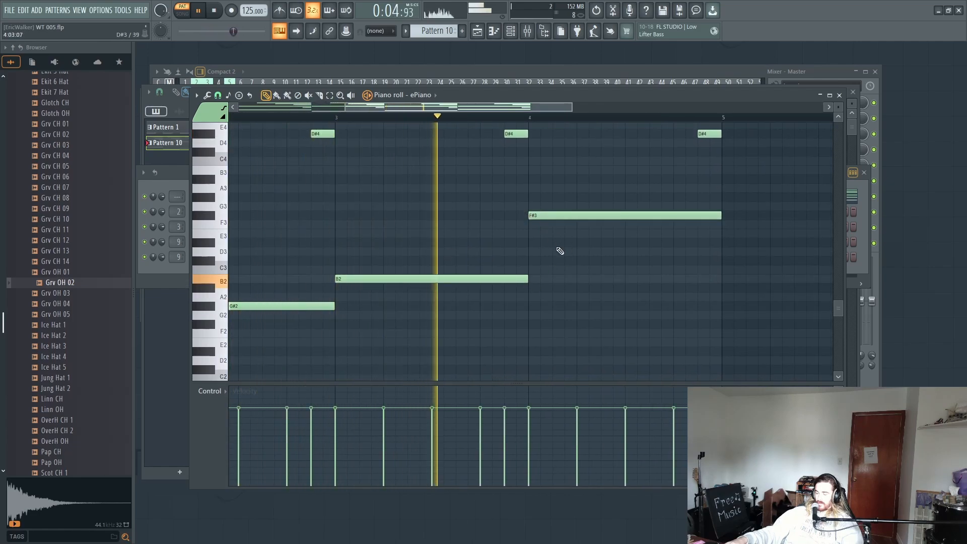
scroll(458, 118, "down", 4)
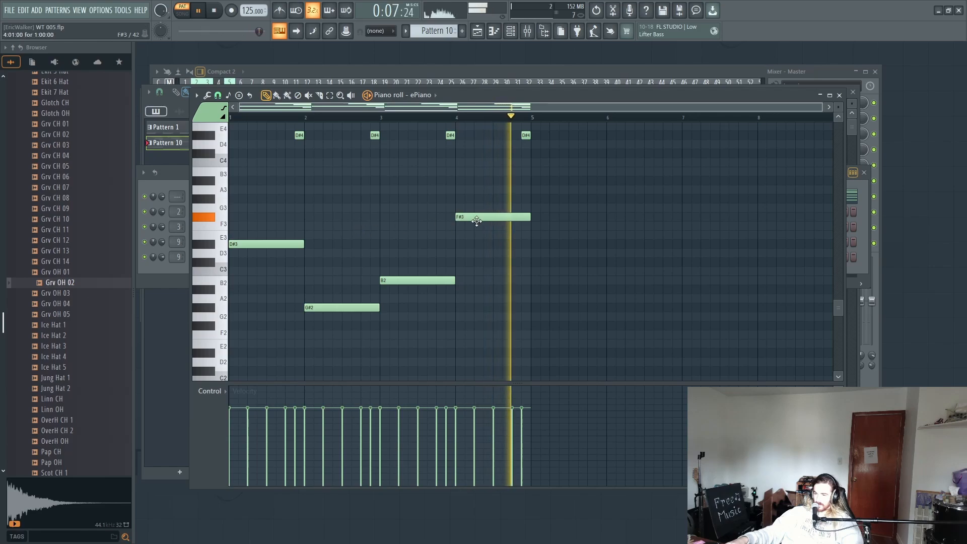
Step: Stop playback and cut the four one-bar bass notes from the ePiano's piano roll
key("space")
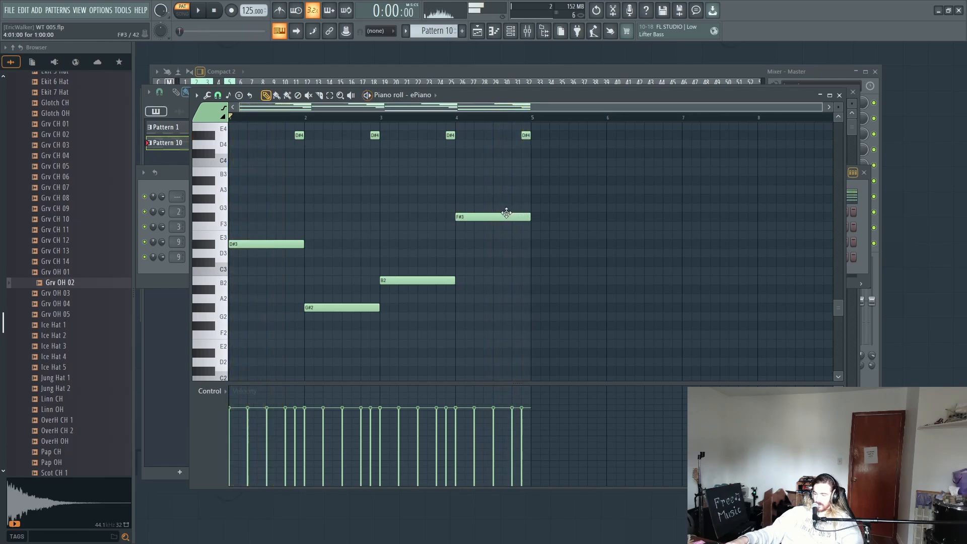
left_click_drag(570, 185, 183, 323)
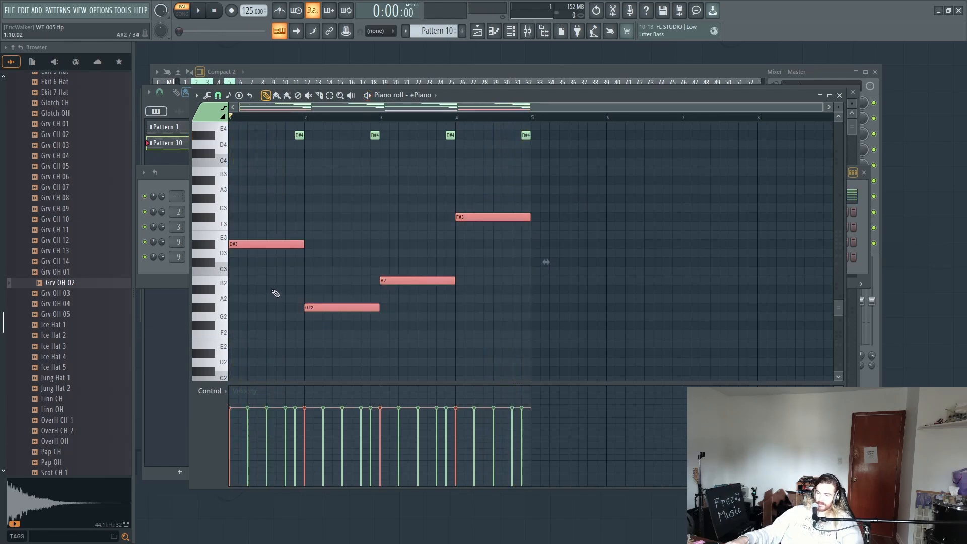
key("Delete")
Step: Insert a Sytrus channel below ePiano and load its Default preset
left_click(512, 30)
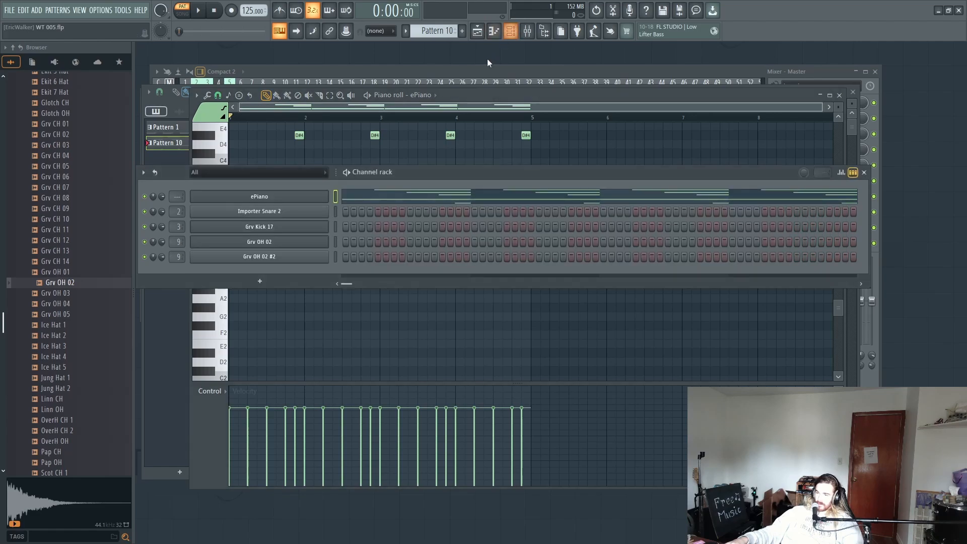
right_click(299, 216)
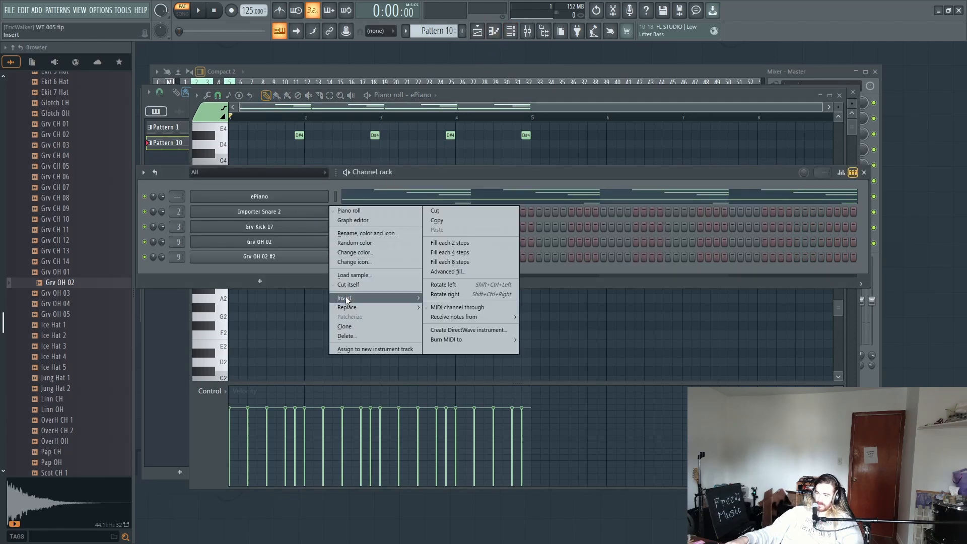
mouse_move(346, 298)
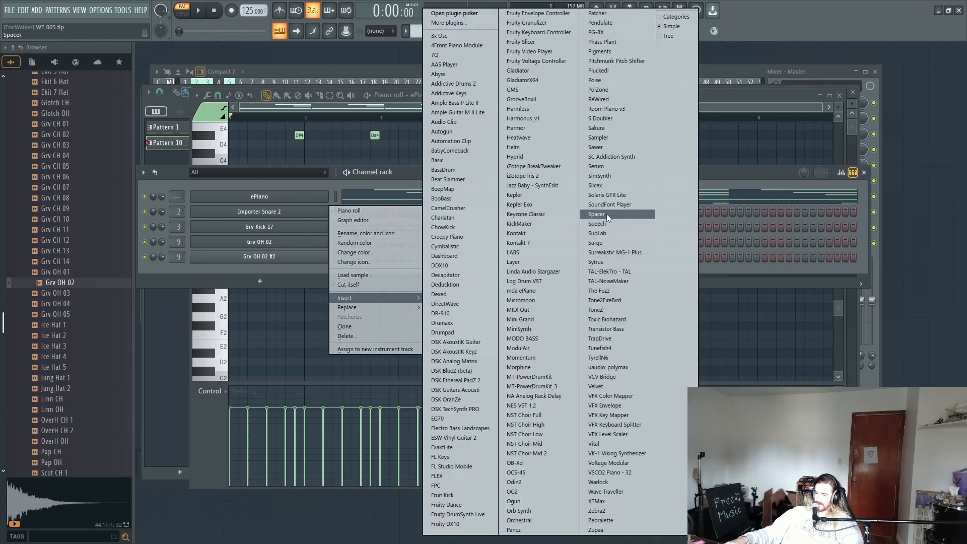
left_click(609, 261)
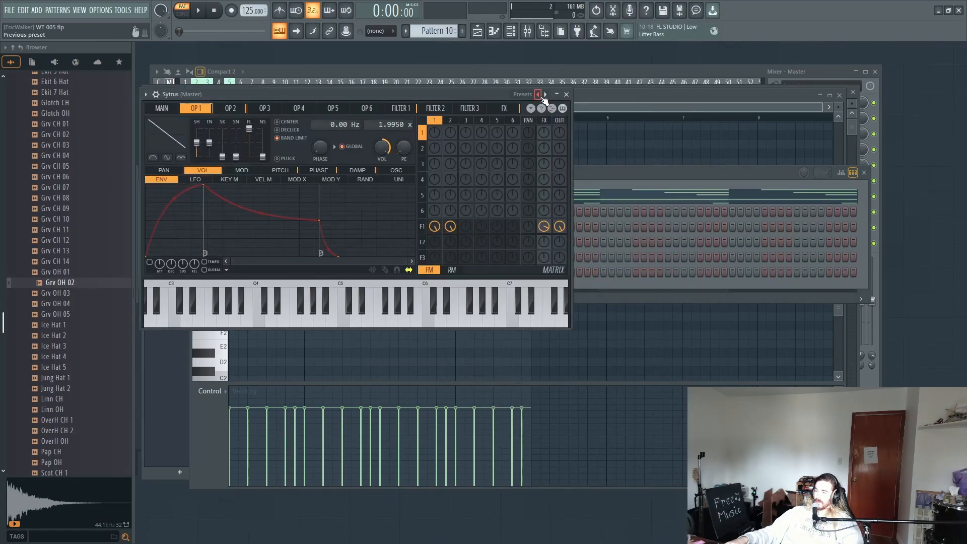
left_click(538, 95)
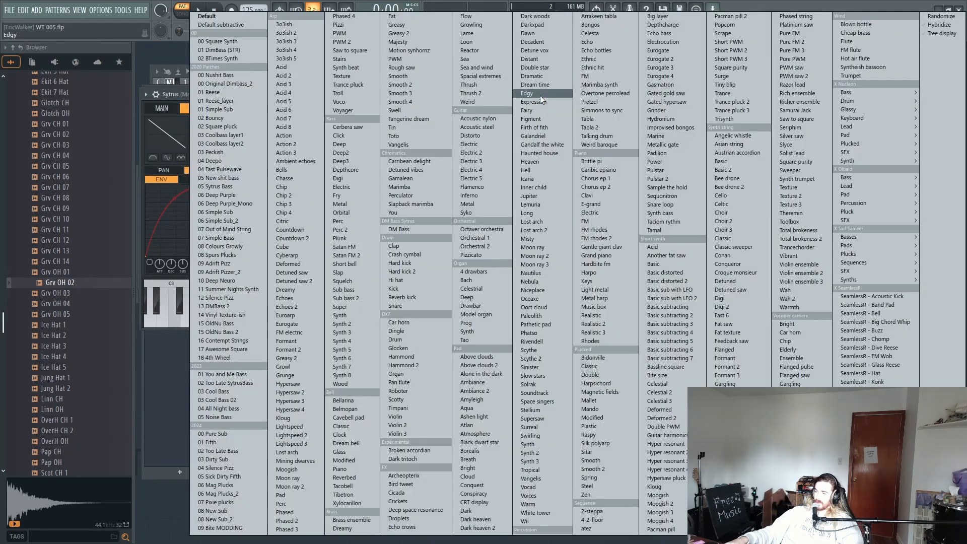
left_click(222, 15)
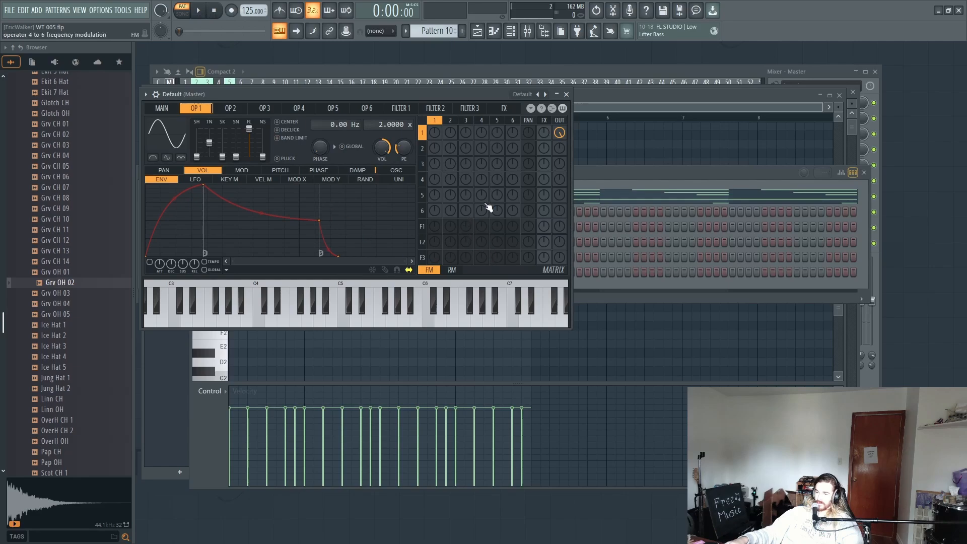
Step: Paste the four bass notes into the piano roll of the new Sytrus channel
left_click(634, 173)
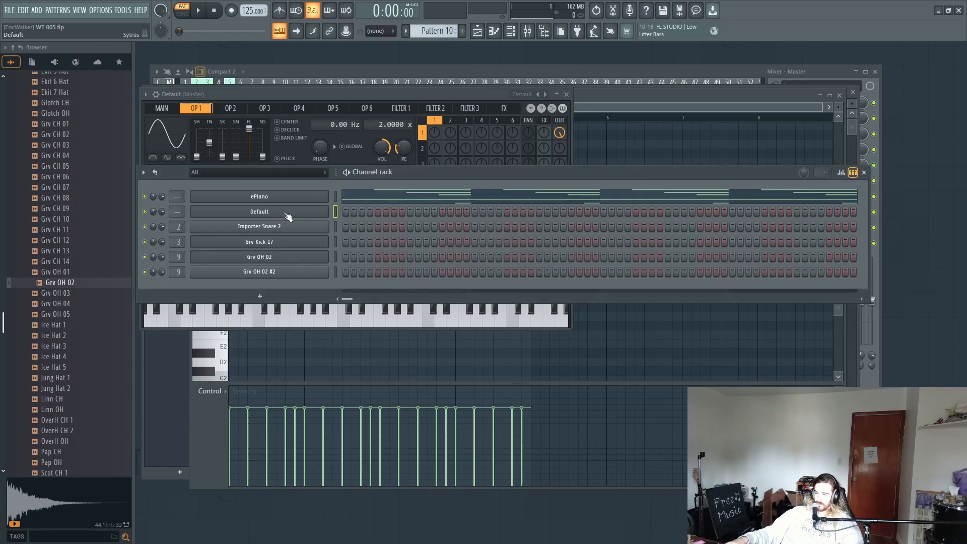
right_click(324, 207)
left_click(339, 210)
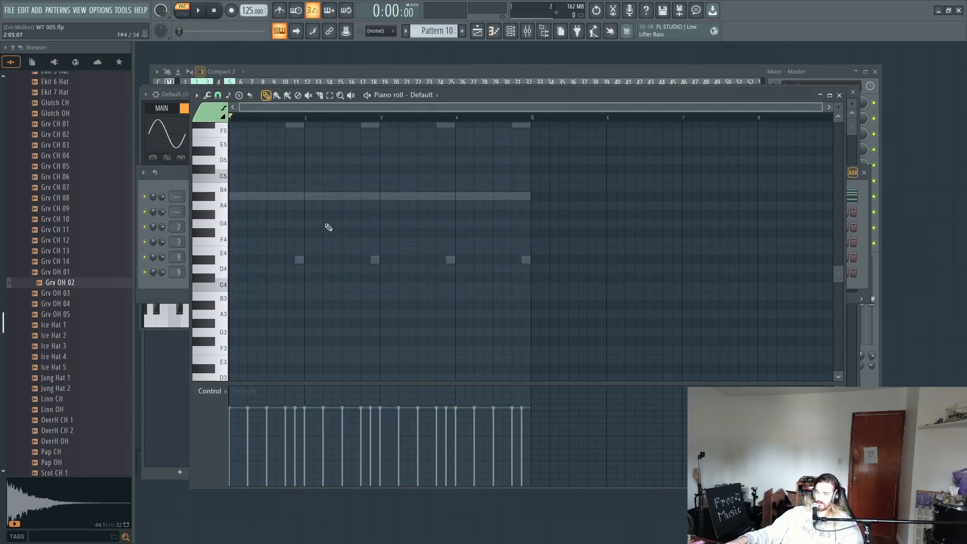
scroll(328, 228, "up", 1)
scroll(313, 220, "down", 3)
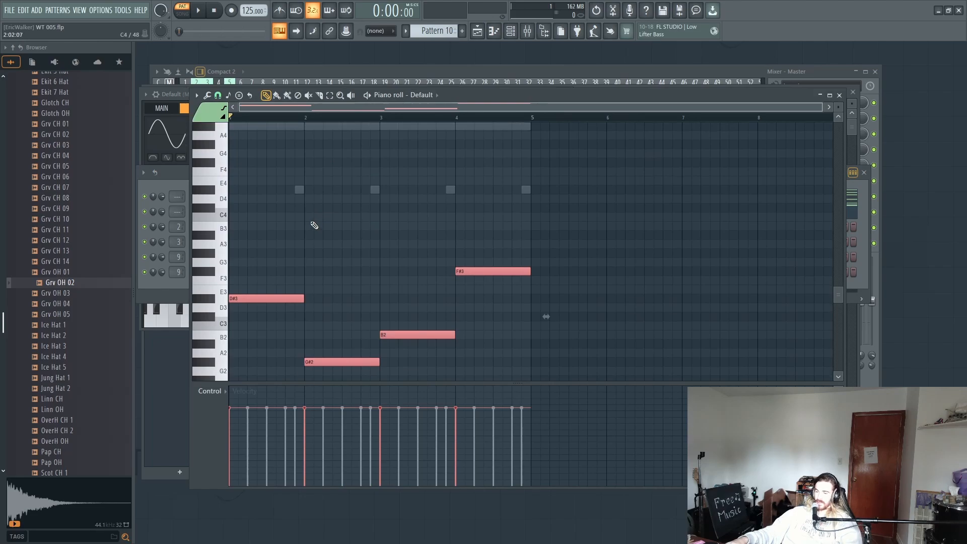
Step: Mute the ePiano and, with the bass playing, set Sytrus operator 1's frequency ratio to 1.0000x and raise its self-modulation
key("space")
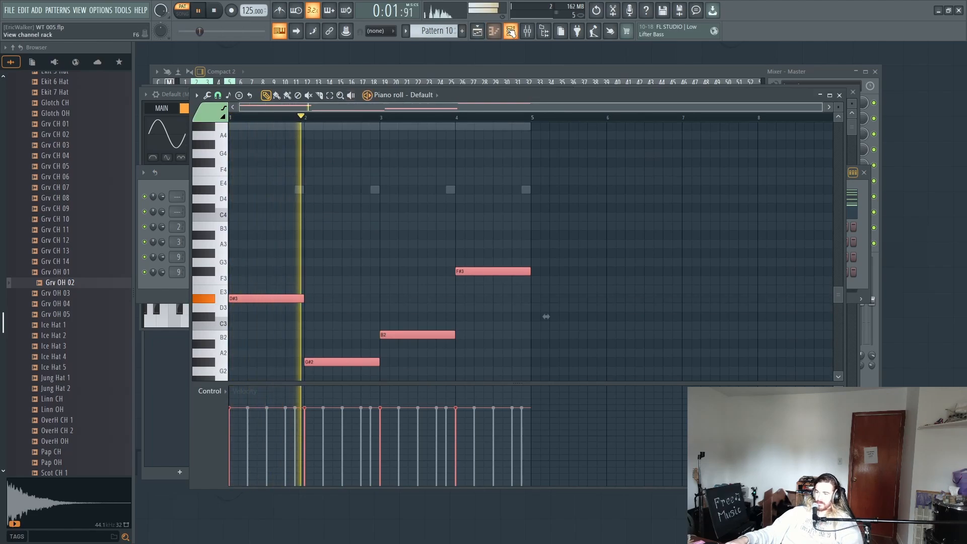
left_click(158, 197)
key("space")
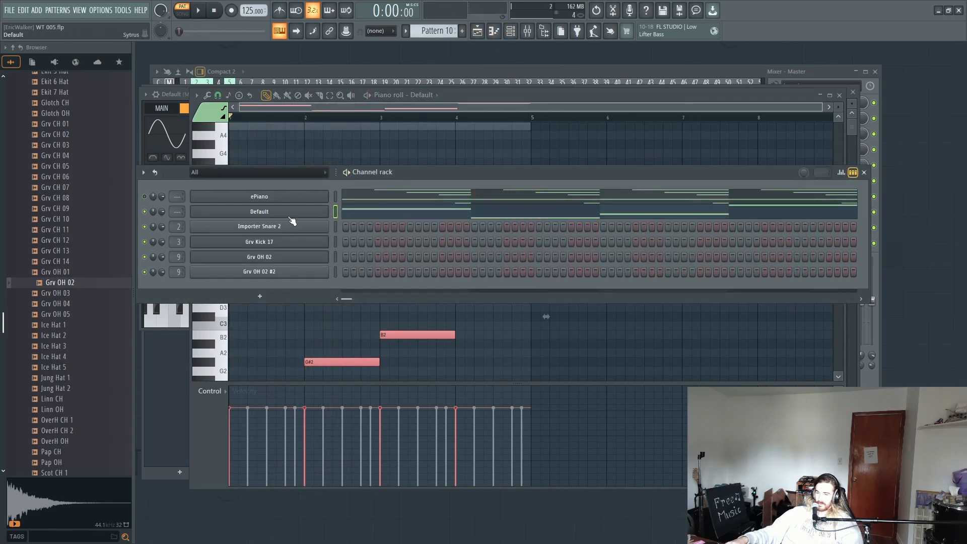
left_click(289, 215)
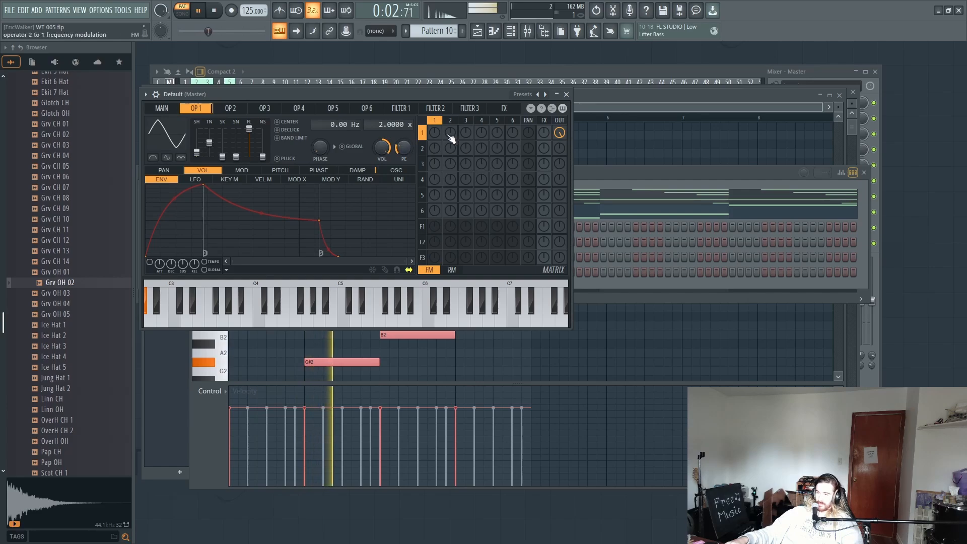
left_click_drag(196, 153, 199, 156)
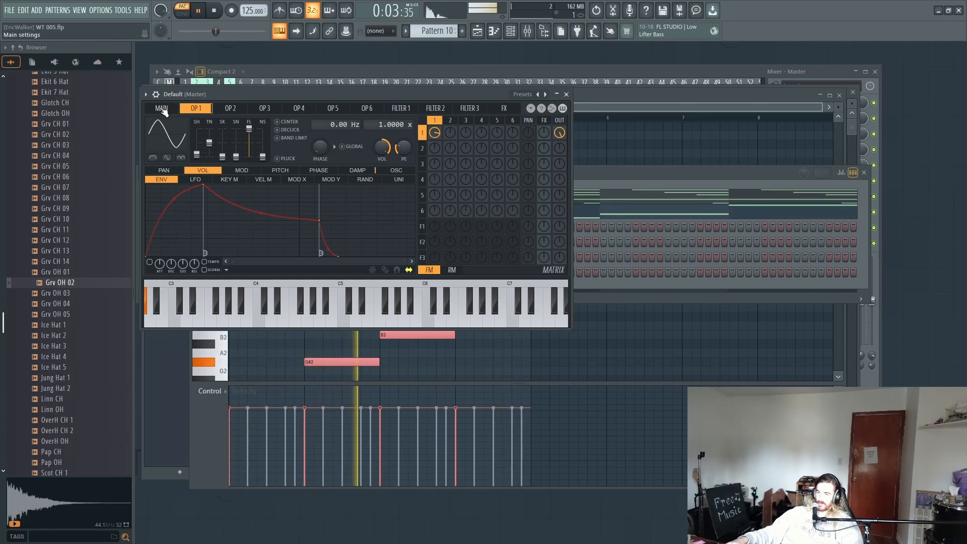
key("space")
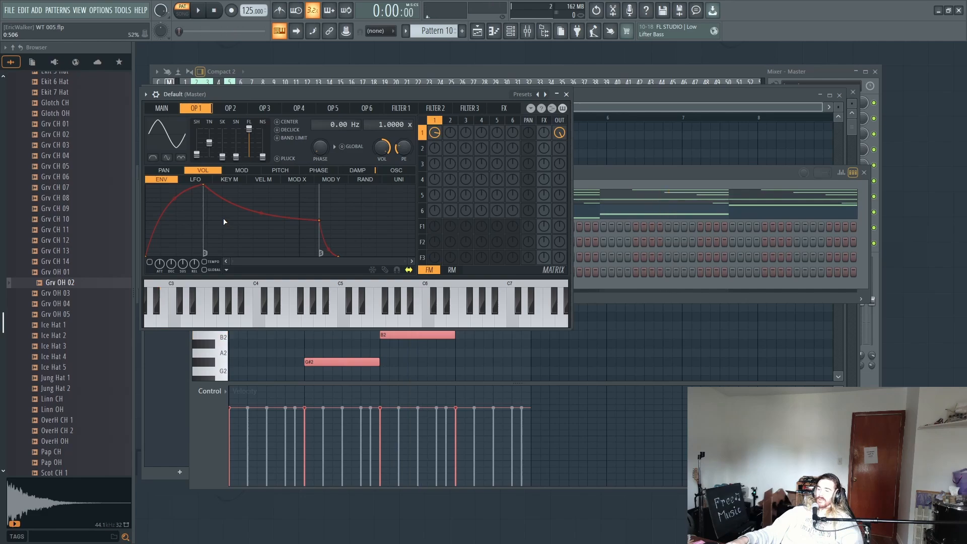
Step: Unmute the ePiano, reset its Pan knob in FL Keys, and play the pattern to check it
left_click(687, 179)
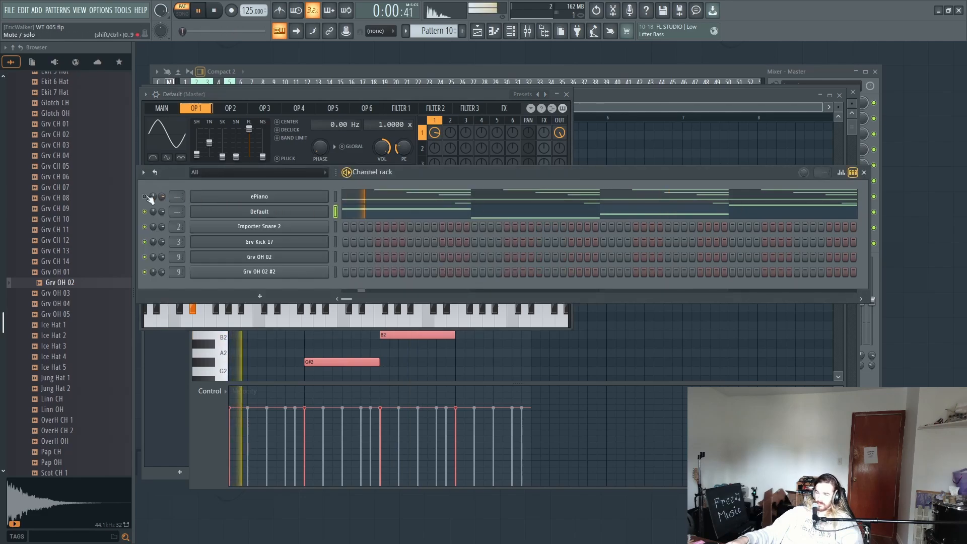
left_click(250, 197)
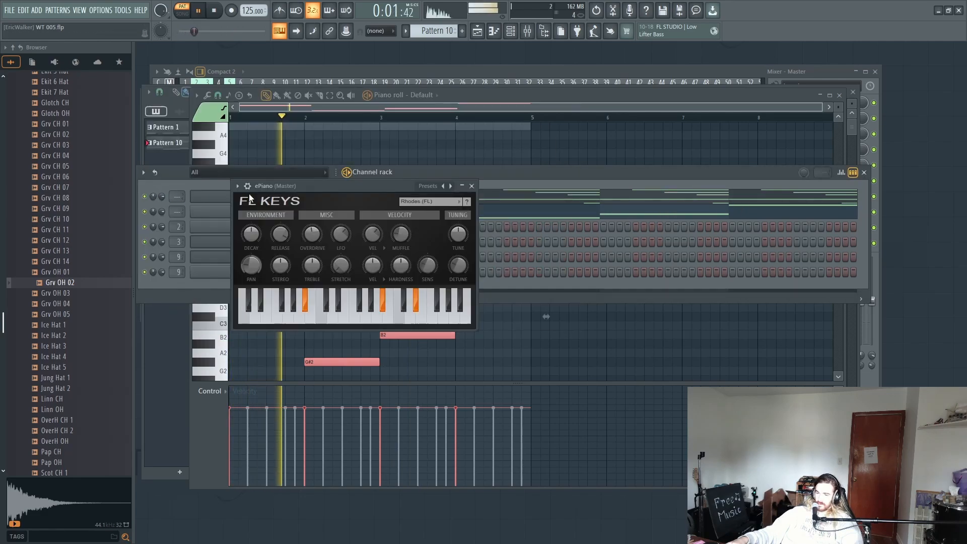
key("space")
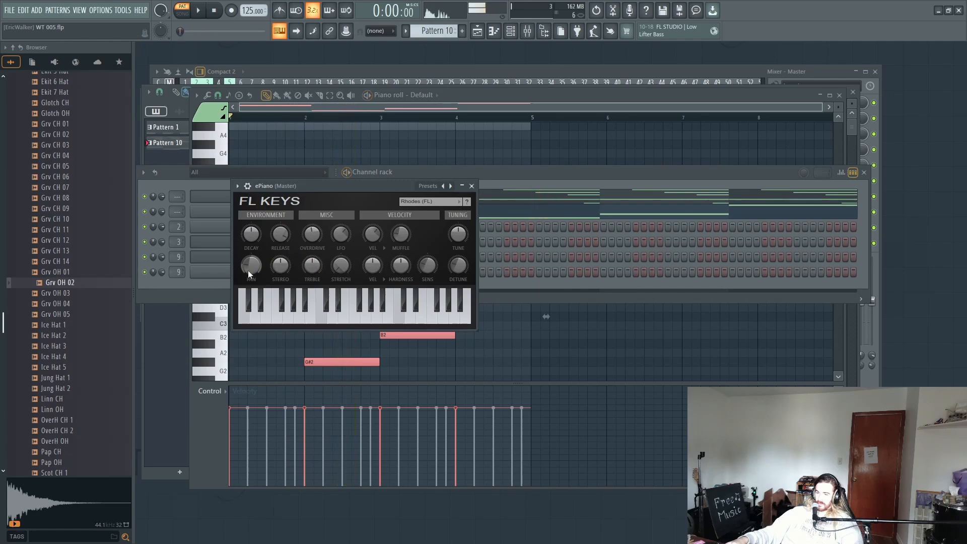
right_click(251, 266)
left_click(256, 274)
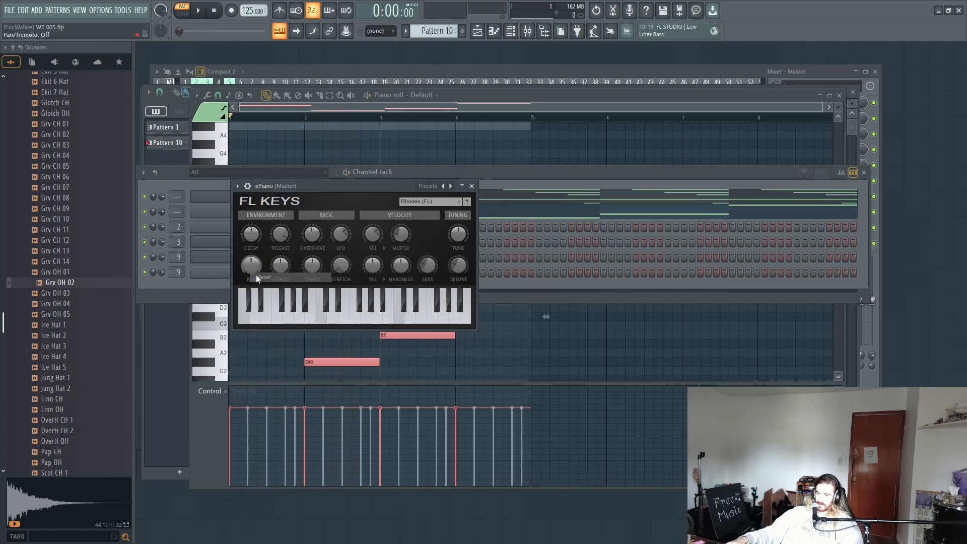
key("space")
key("space")
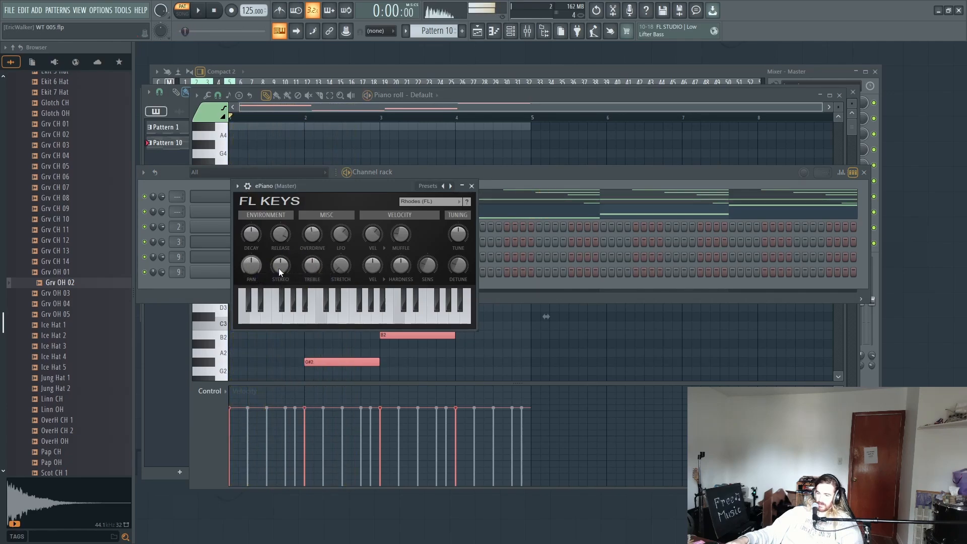
Step: Raise the FL Keys Stereo knob, and in the ePiano piano roll move the long bar-3 note to D#5 and the bar-4 note to C#5
left_click_drag(279, 267, 279, 252)
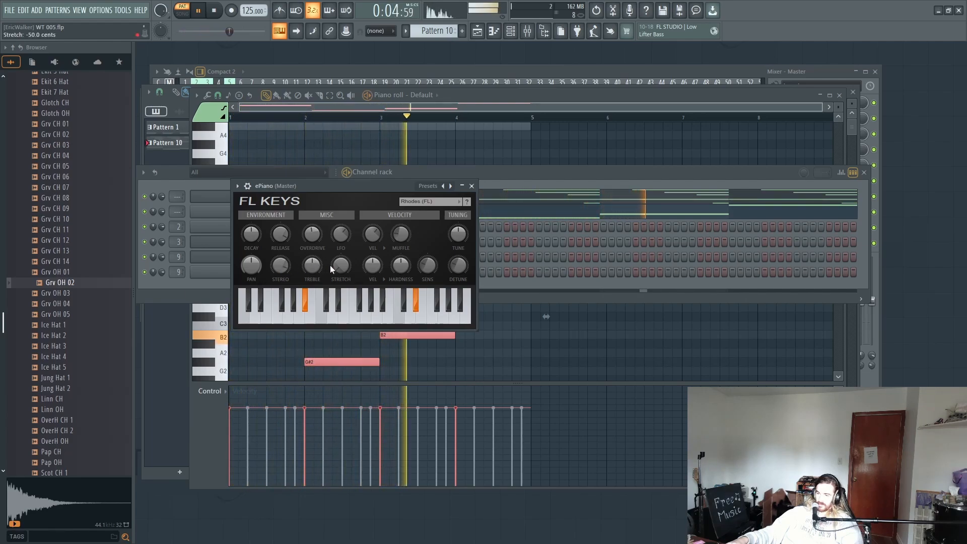
left_click(545, 170)
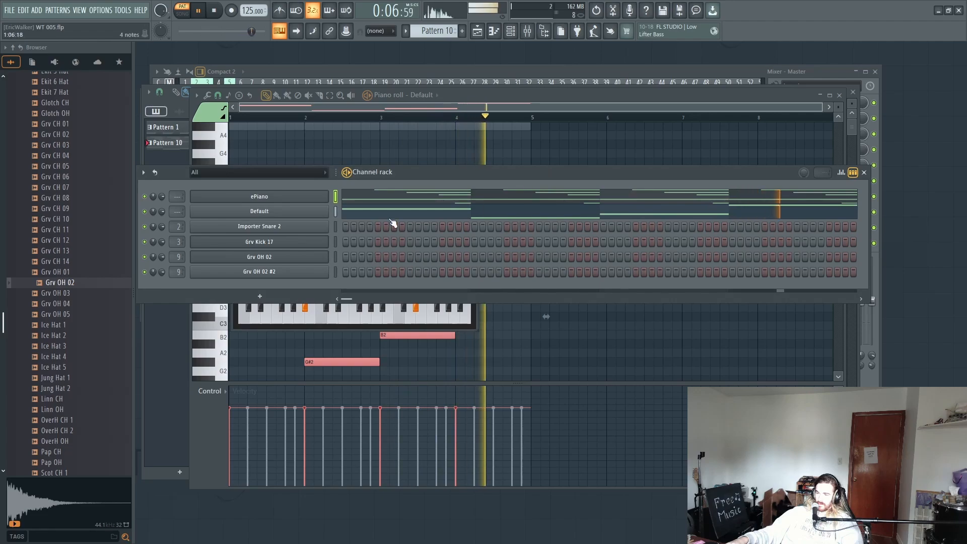
left_click(430, 196)
scroll(423, 300, "up", 3)
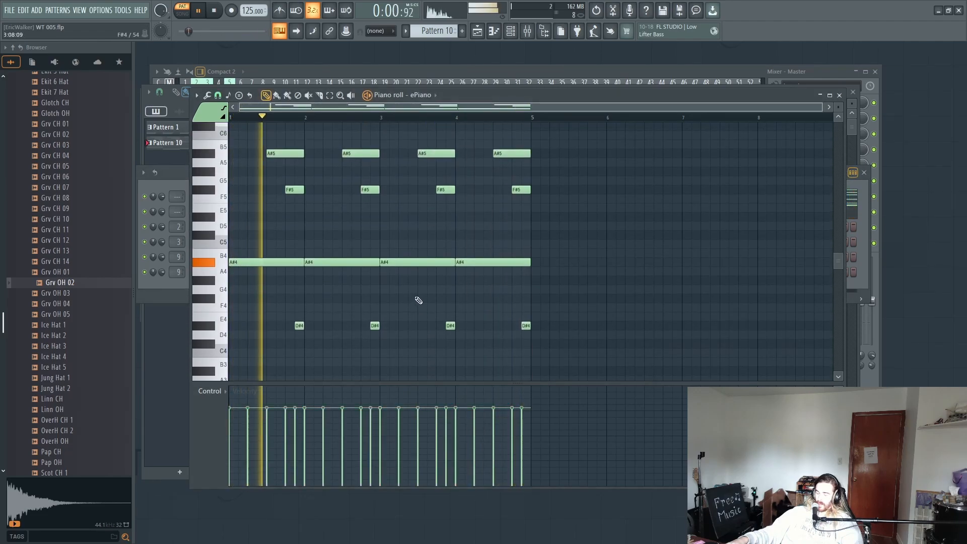
scroll(414, 296, "up", 3)
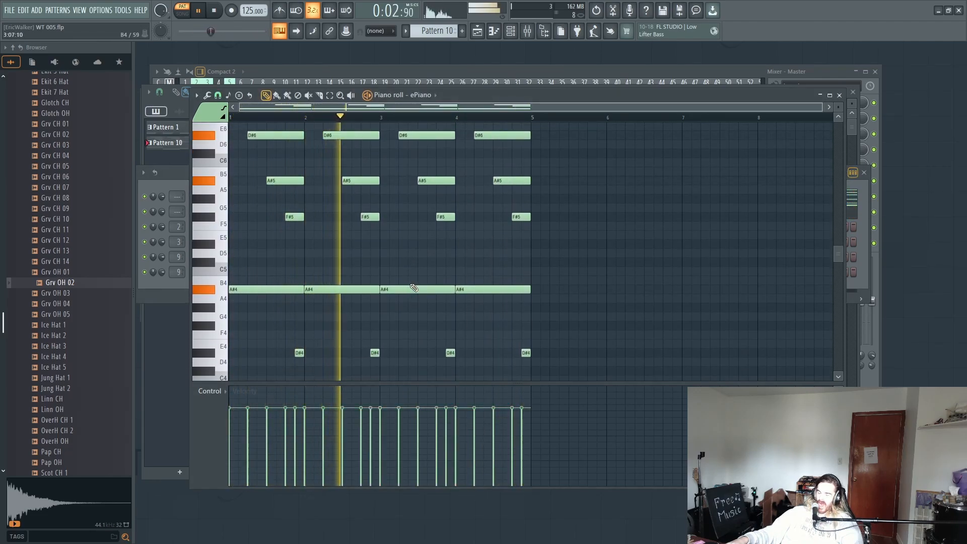
scroll(411, 272, "up", 3)
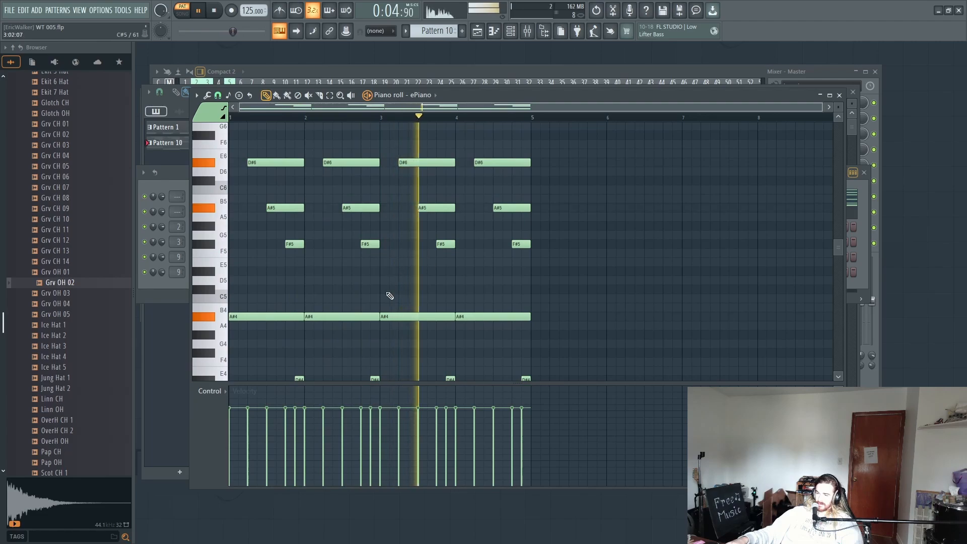
key("space")
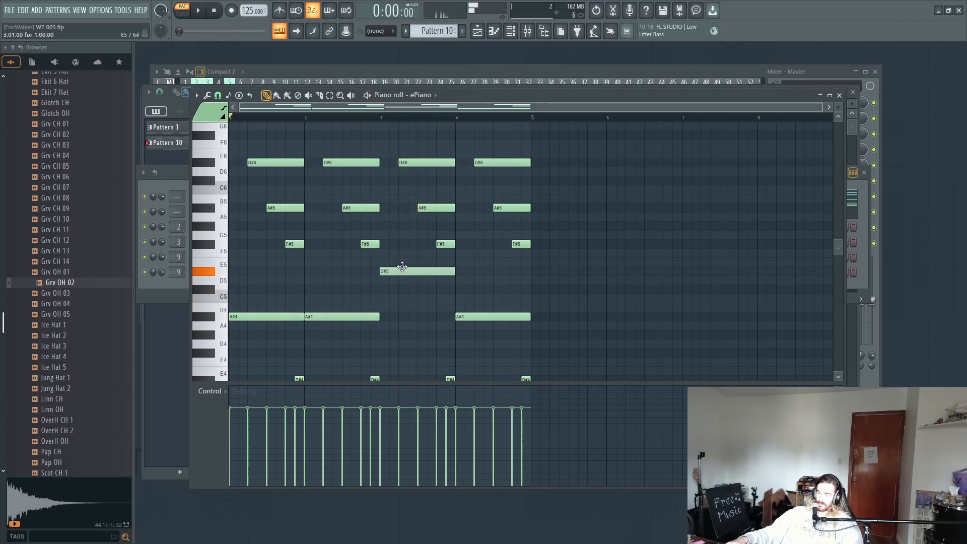
key("space")
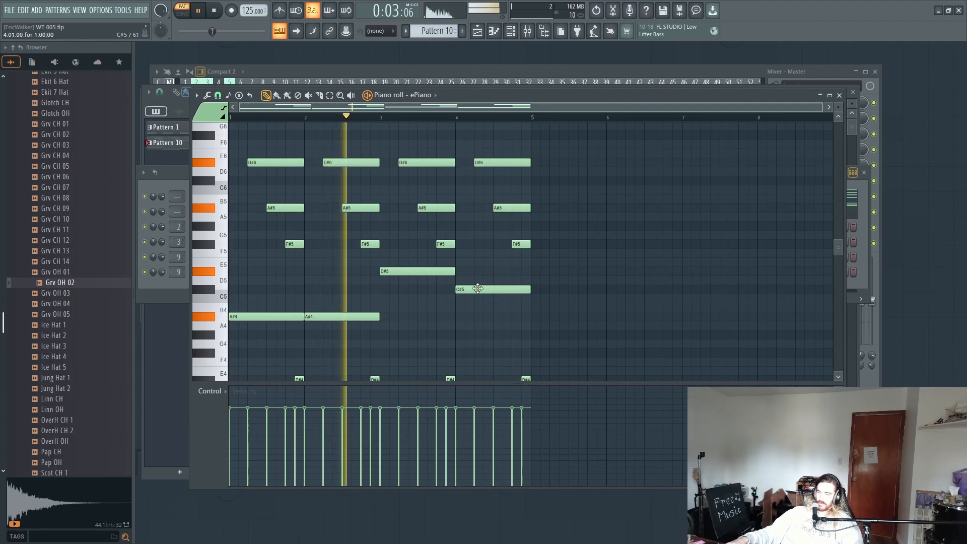
scroll(455, 296, "down", 3)
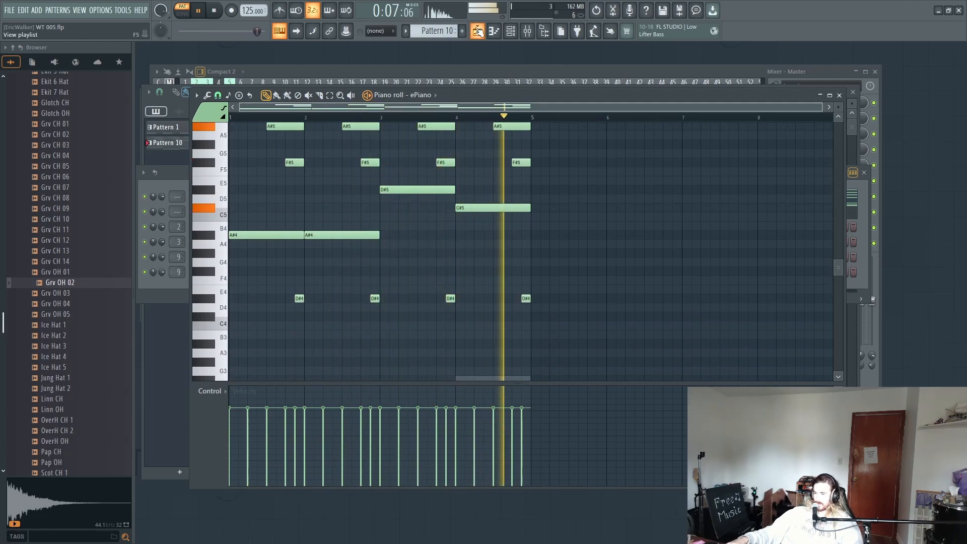
Step: Paint four Pattern 10 clips on playlist Track 7 across bars 1 to 16 and play the arrangement in song mode
key("F5")
left_click_drag(289, 302, 611, 302)
left_click(198, 11)
left_click(183, 13)
key("space")
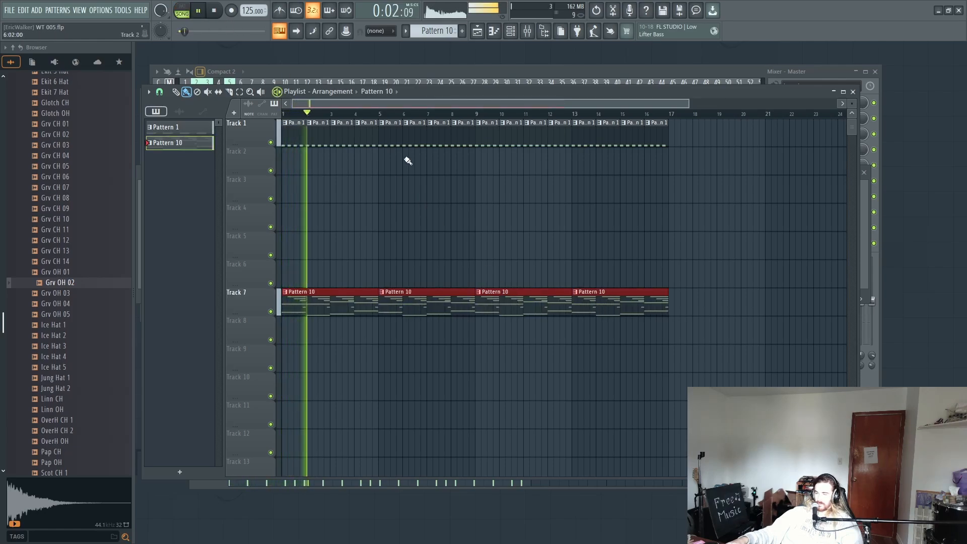
left_click(510, 31)
key("space")
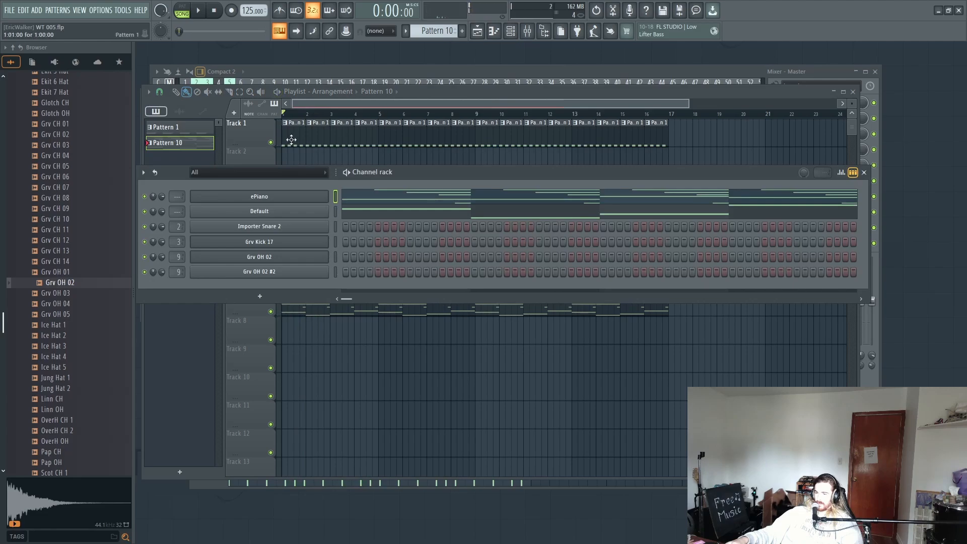
Step: In Pattern 1, shift the four Grv OH 02 notes half a beat later so they fall on the off-beats
double_click(292, 140)
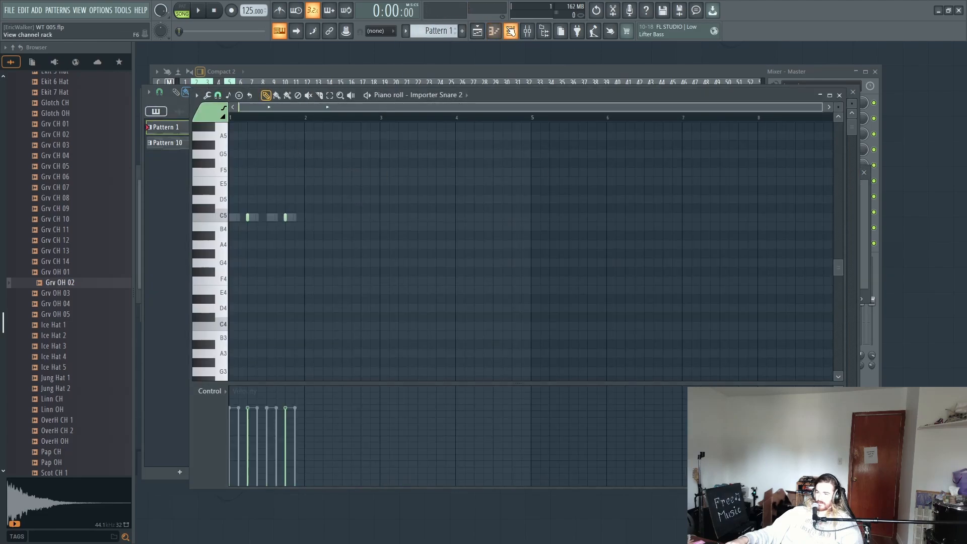
left_click(510, 31)
left_click(357, 258)
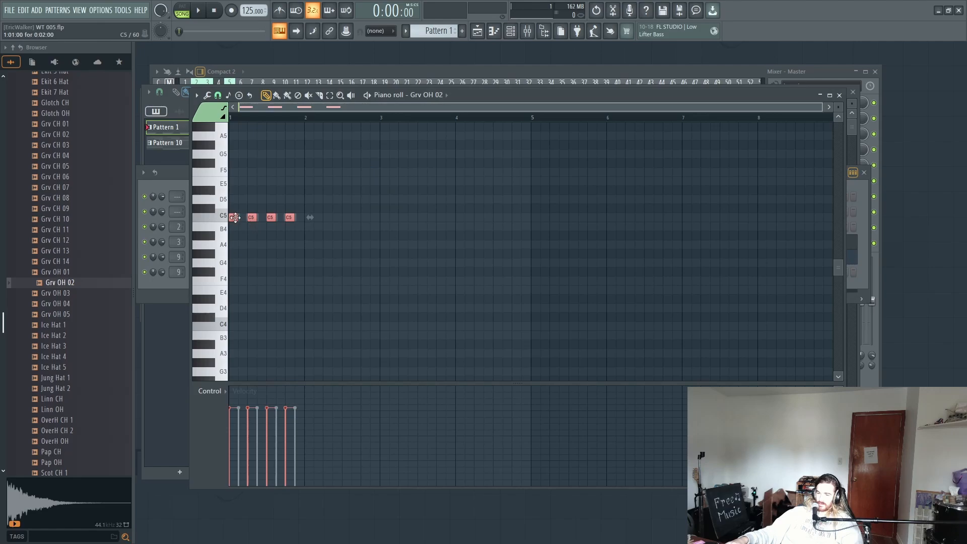
left_click_drag(235, 218, 245, 218)
left_click(511, 31)
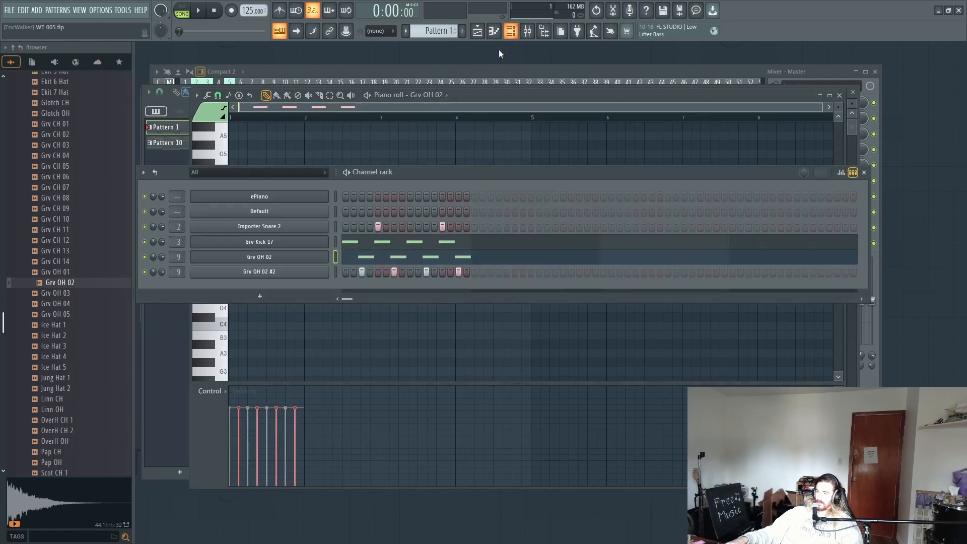
Step: Fill every 4 steps of the Grv OH 02 #2 channel in Pattern 1 and play the arrangement to check it
right_click(291, 276)
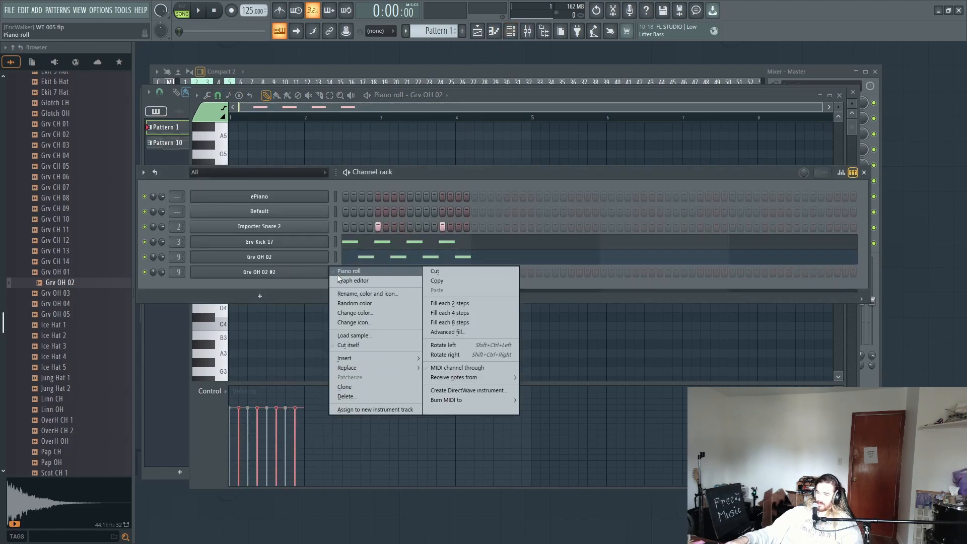
left_click(443, 312)
key("space")
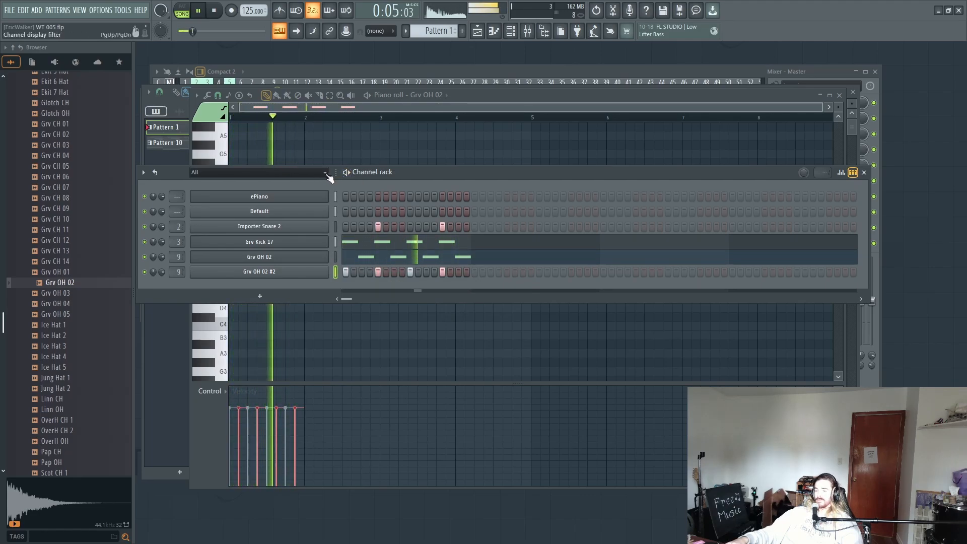
key("space")
left_click(511, 32)
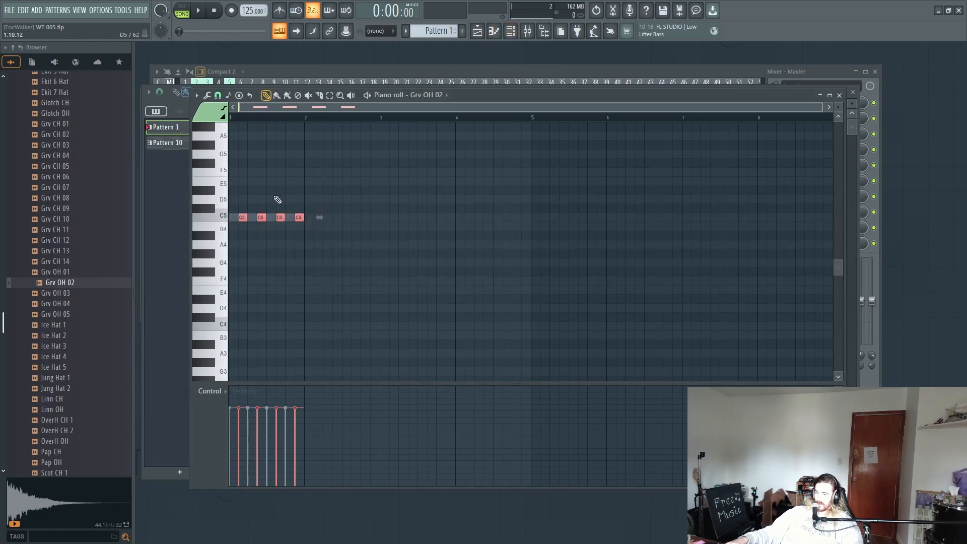
left_click(510, 31)
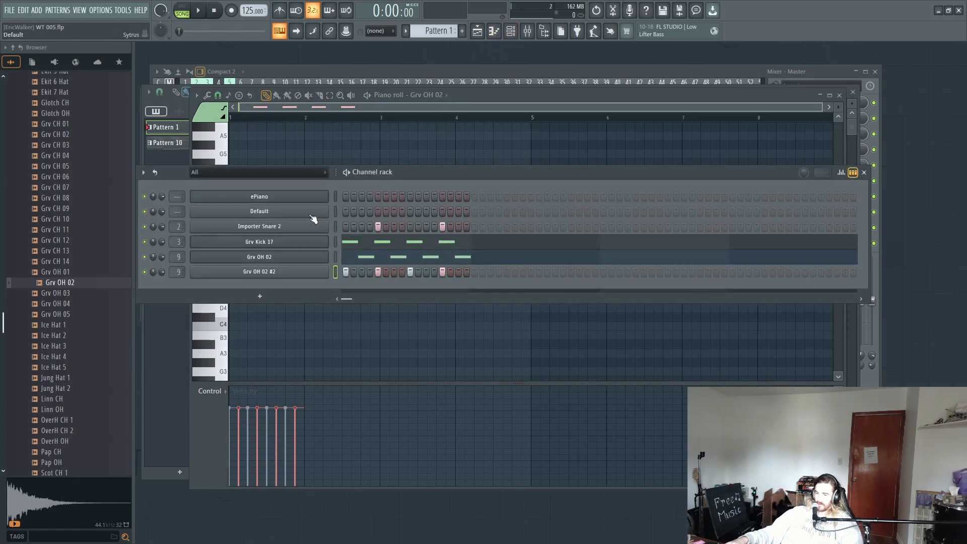
Step: Rename the Default Sytrus channel as SYT Sub and play the arrangement briefly
right_click(308, 196)
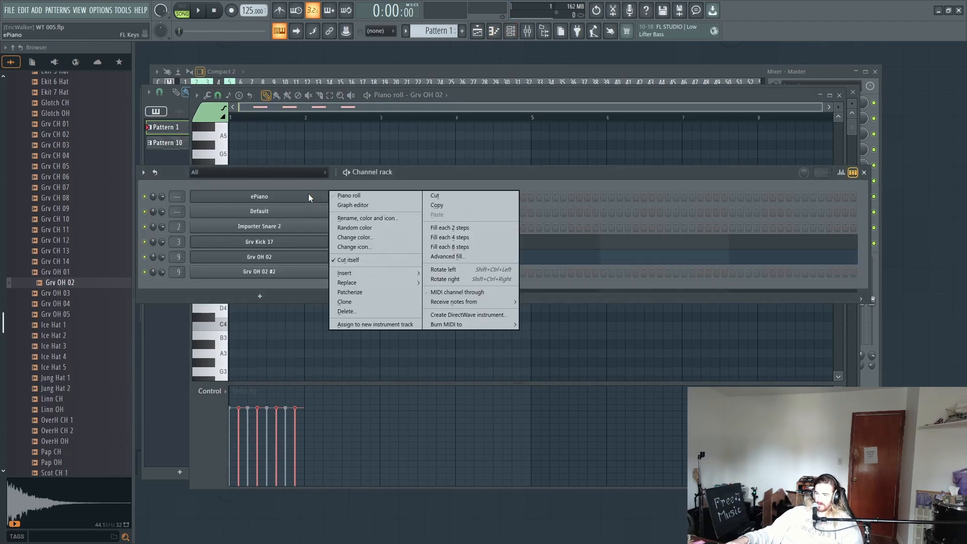
right_click(280, 215)
left_click(280, 216)
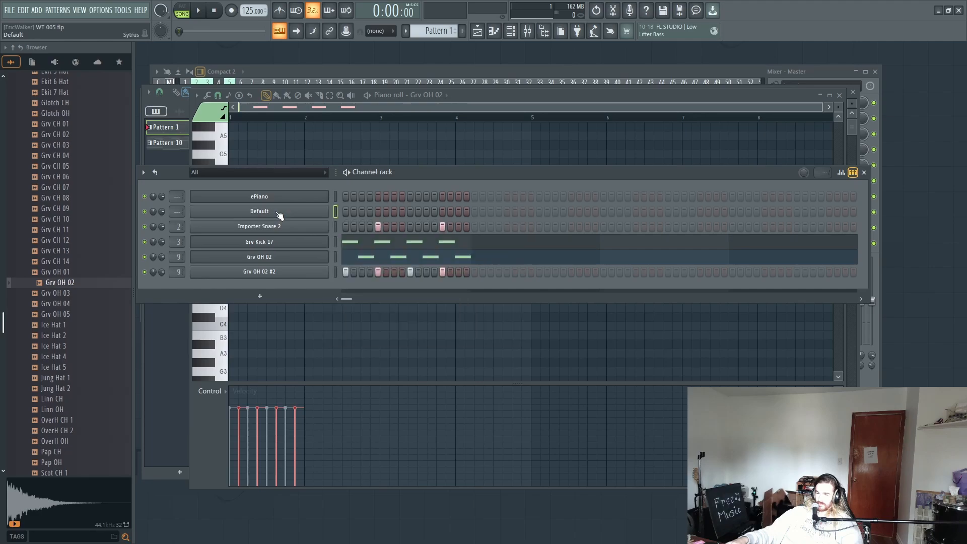
left_click(297, 214)
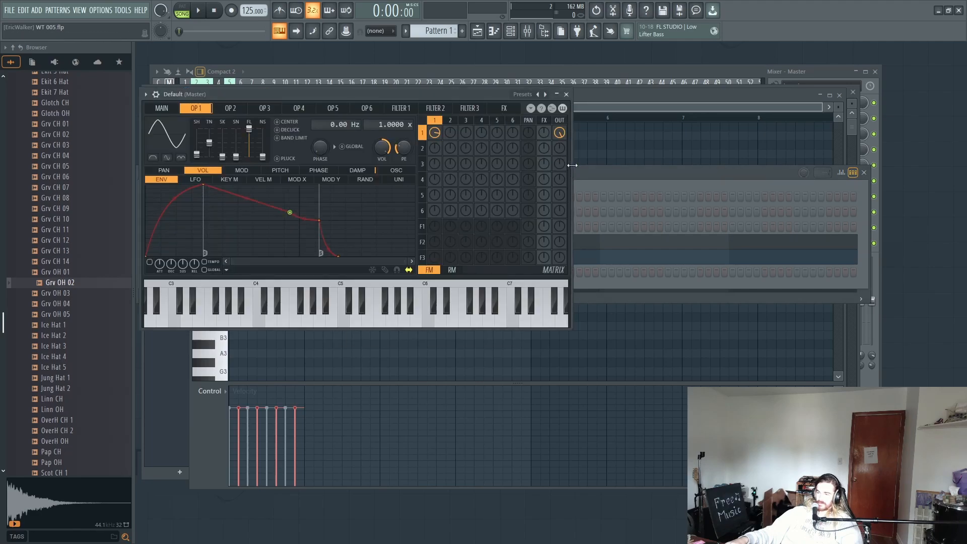
left_click(578, 174)
right_click(309, 220)
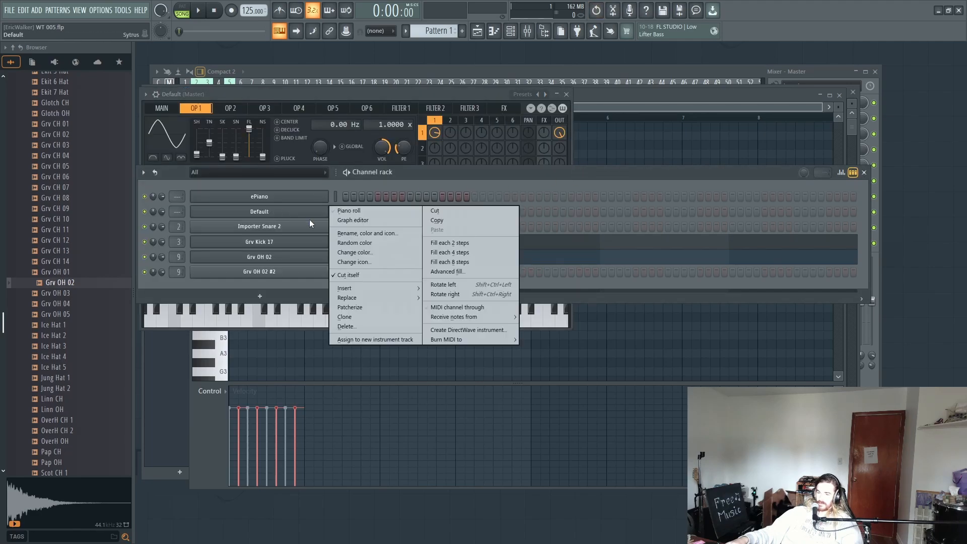
left_click(358, 233)
type("SY")
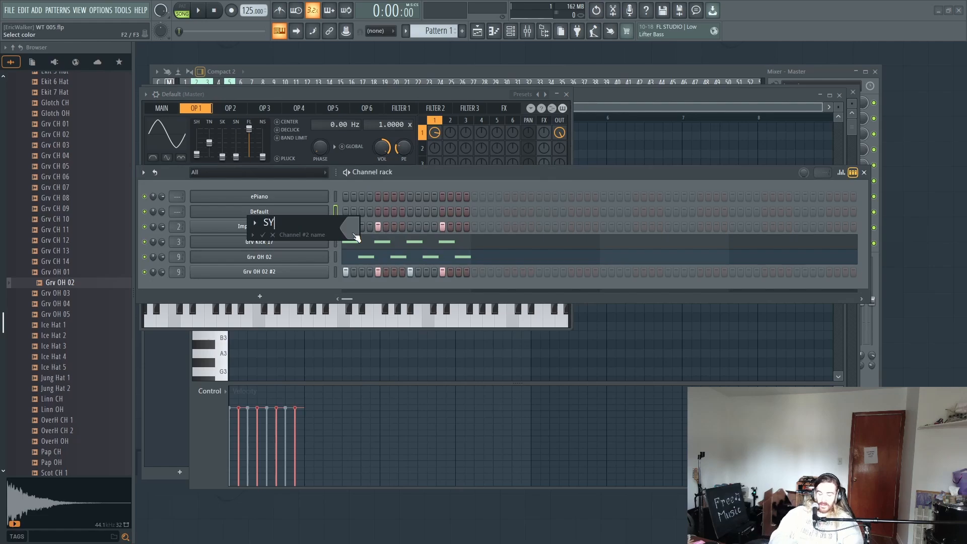
type("T Syb")
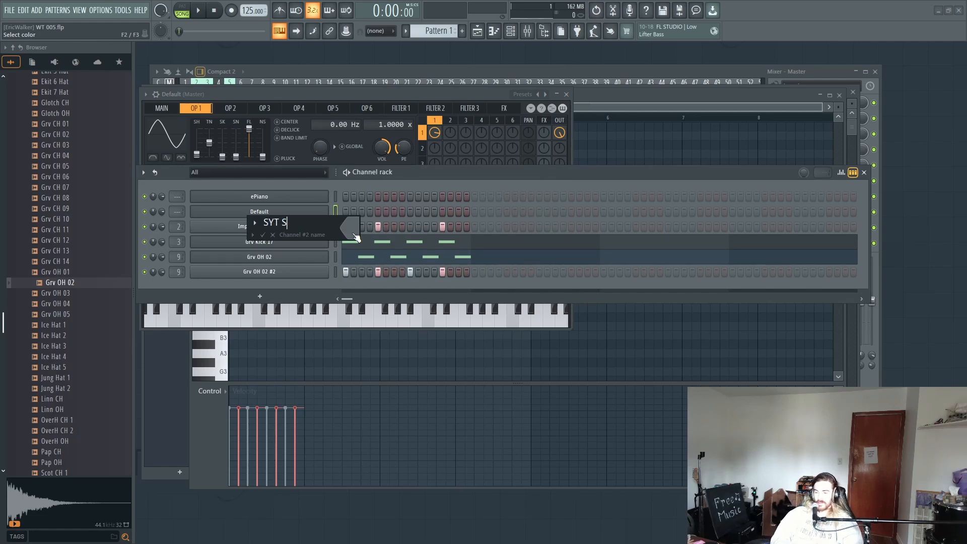
key("BackSpace")
key("BackSpace")
type("yb")
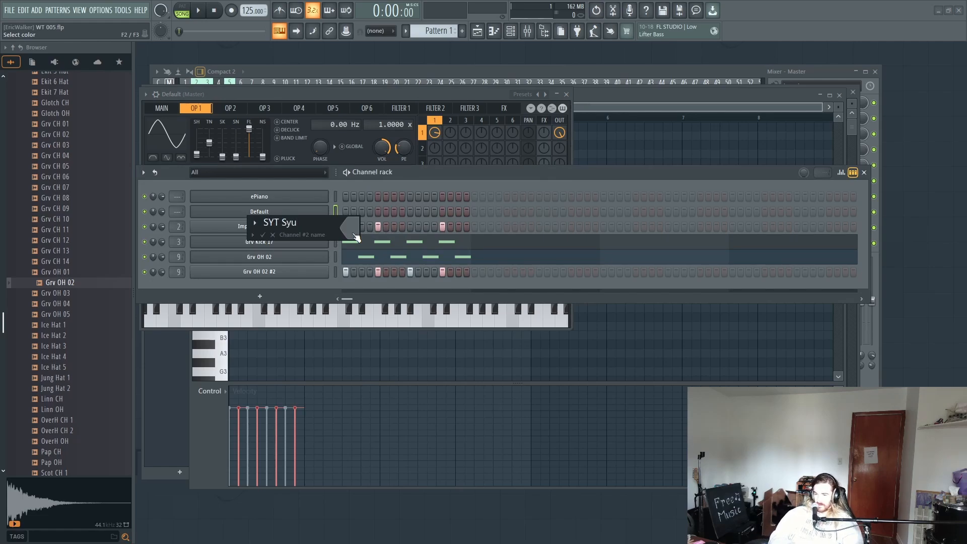
key("BackSpace")
key("BackSpace")
type("ub")
key("Return")
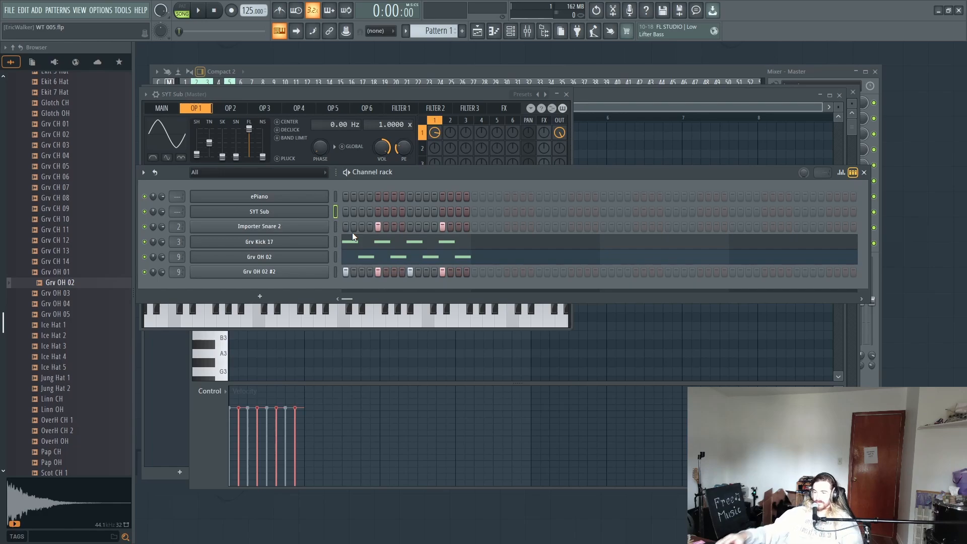
key("space")
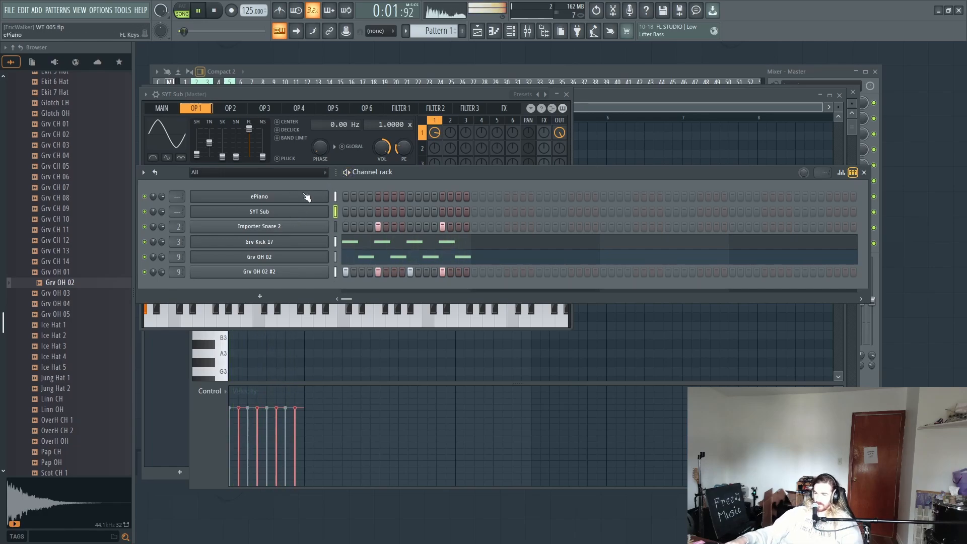
key("space")
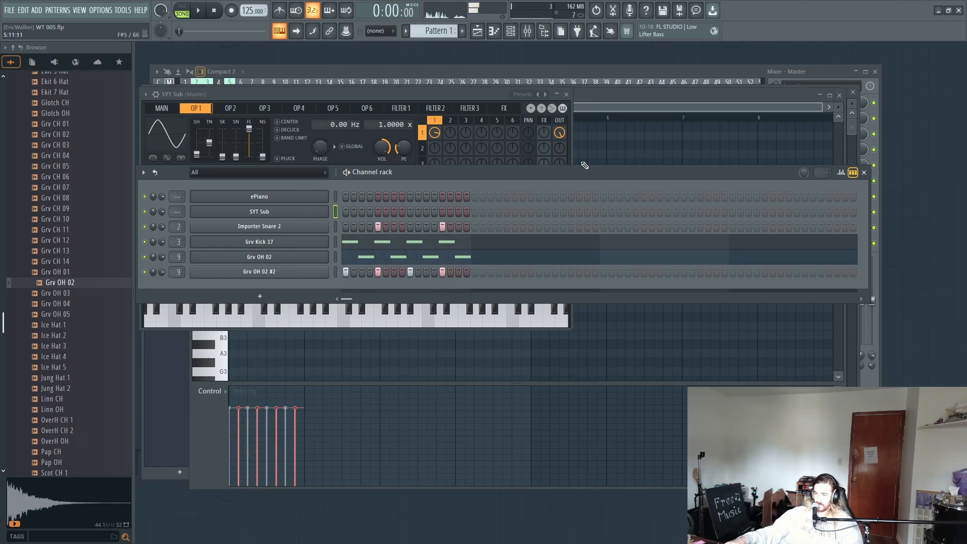
Step: In Pattern 10's SYT Sub piano roll, shorten the D#3 note by half a beat and extend G#2 back to meet it
left_click(582, 161)
left_click(473, 29)
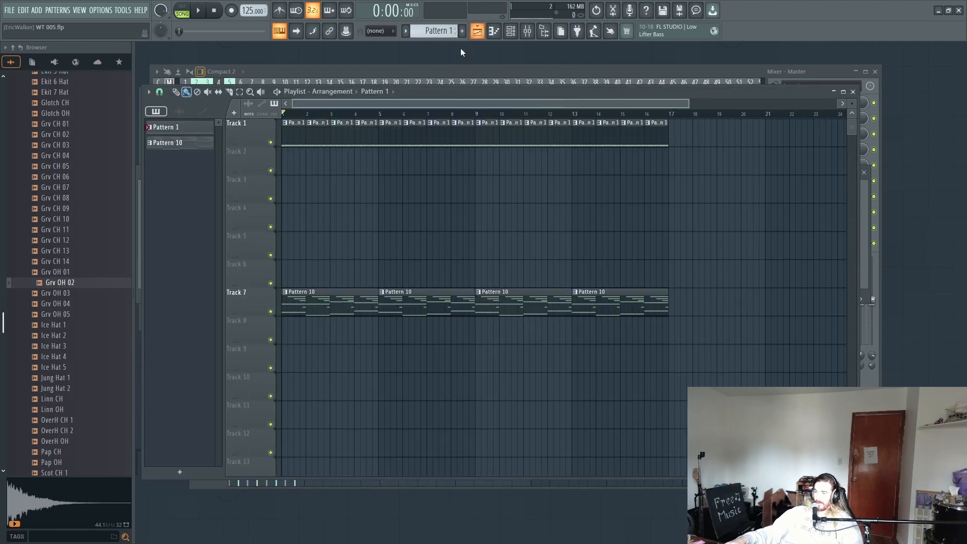
double_click(317, 307)
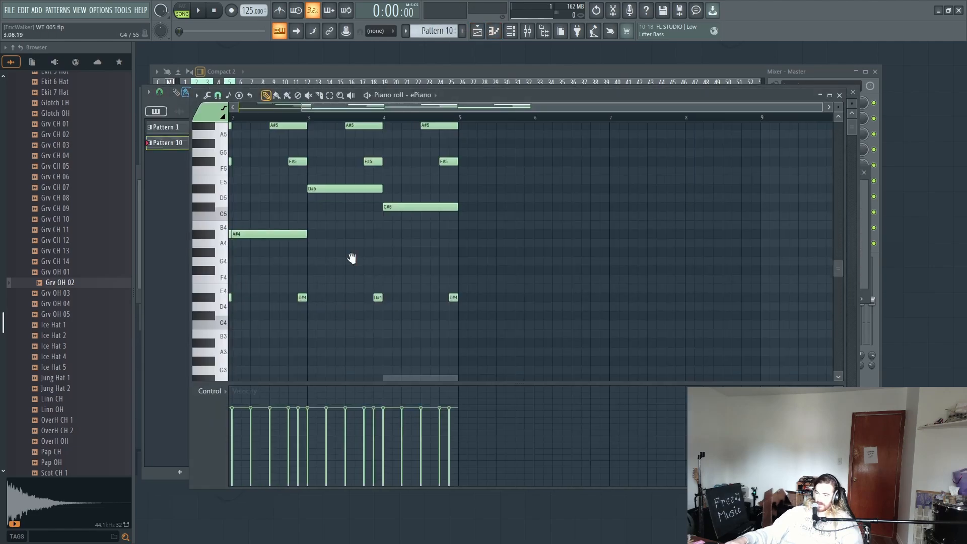
left_click(510, 31)
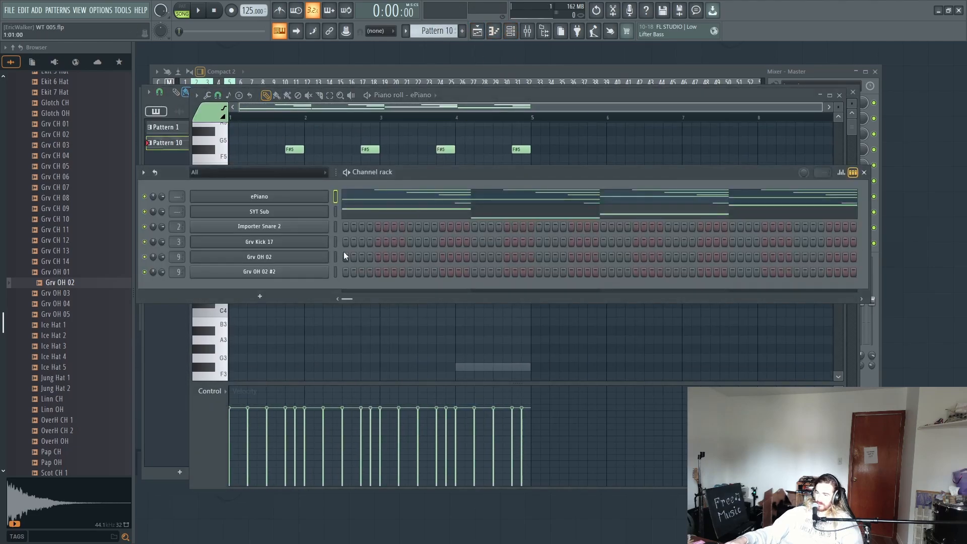
left_click(356, 216)
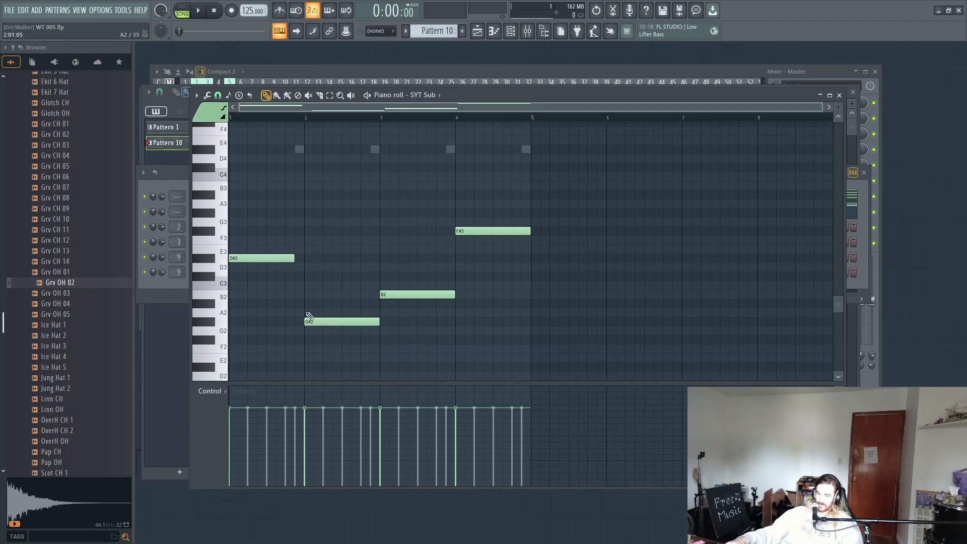
left_click_drag(301, 323, 296, 323)
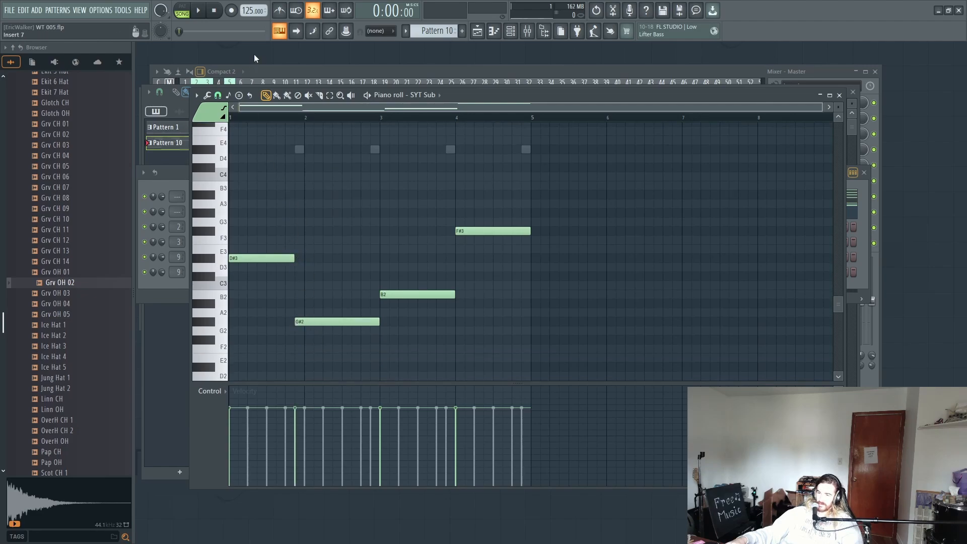
Step: Play Pattern 10 in pattern mode while shortening B2 by half a beat and extending the start of F#3 back to meet it
left_click(184, 11)
key("space")
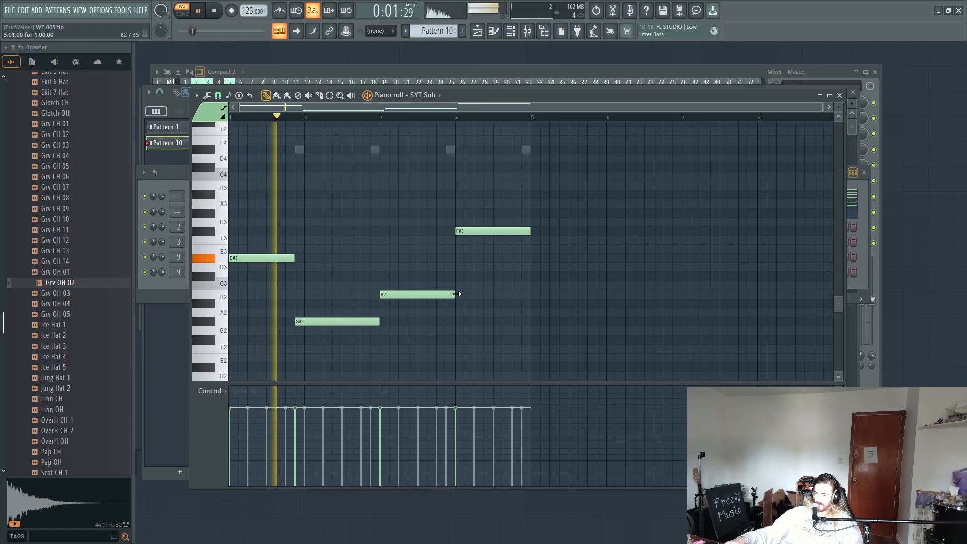
left_click_drag(455, 232, 446, 231)
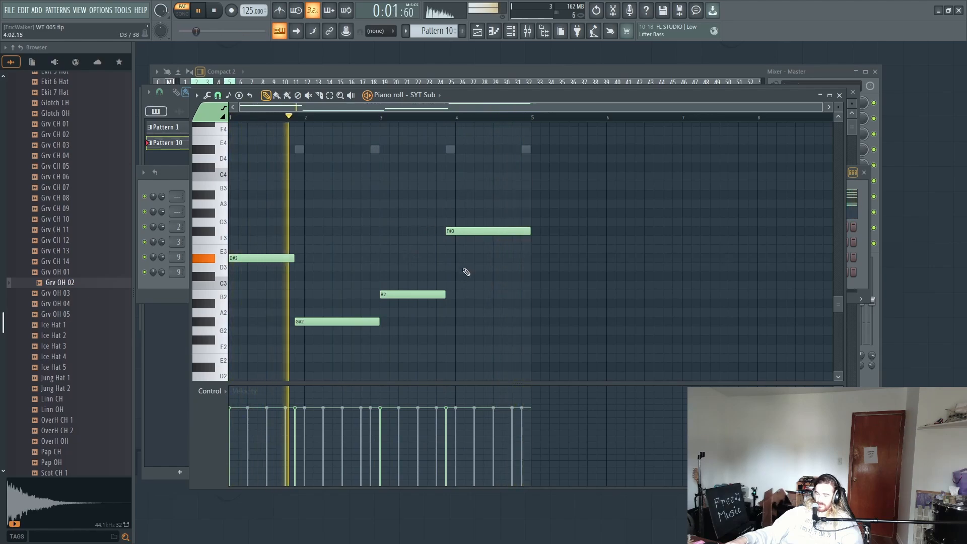
key("F6")
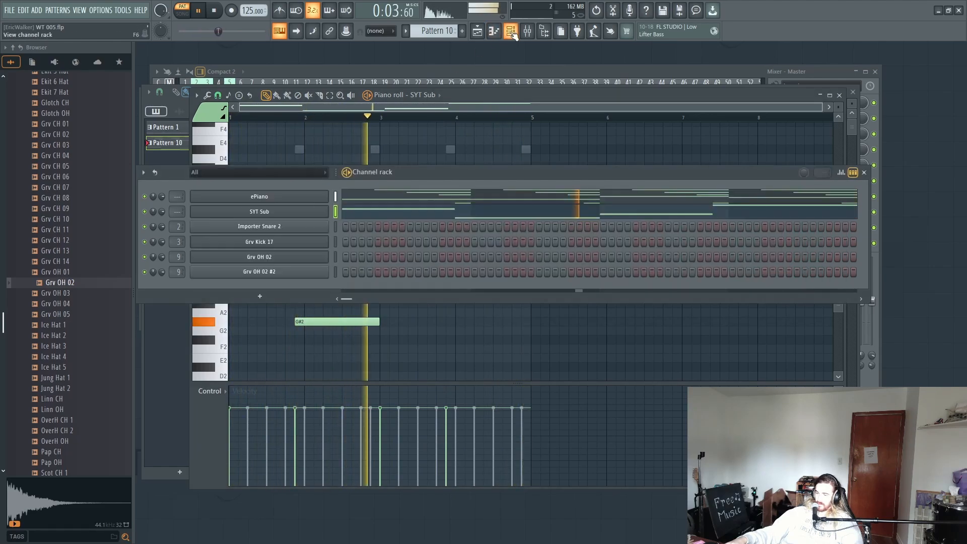
Step: Stop playback, route the SYT Sub channel to mixer Insert 10 and load Fruity parametric EQ 2 in its first effect slot
key("space")
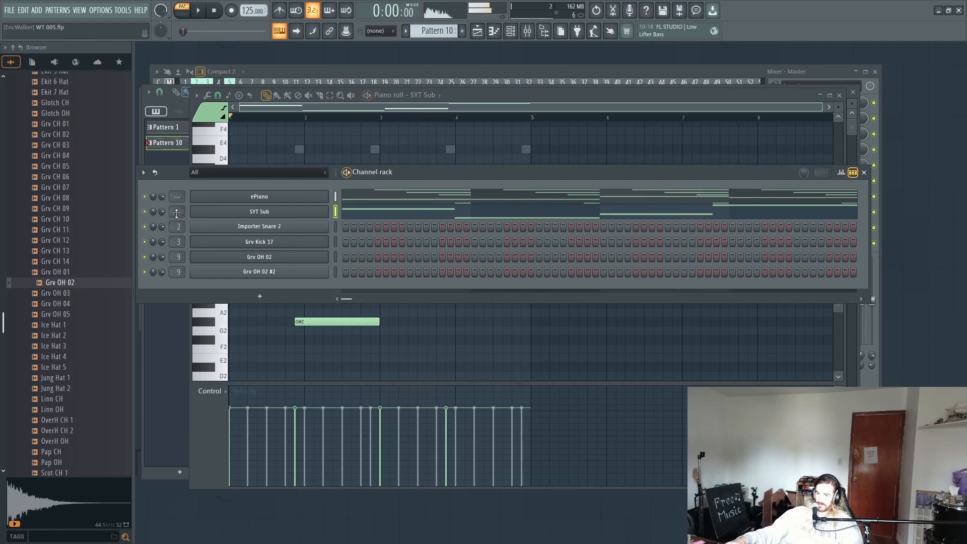
left_click_drag(177, 211, 178, 205)
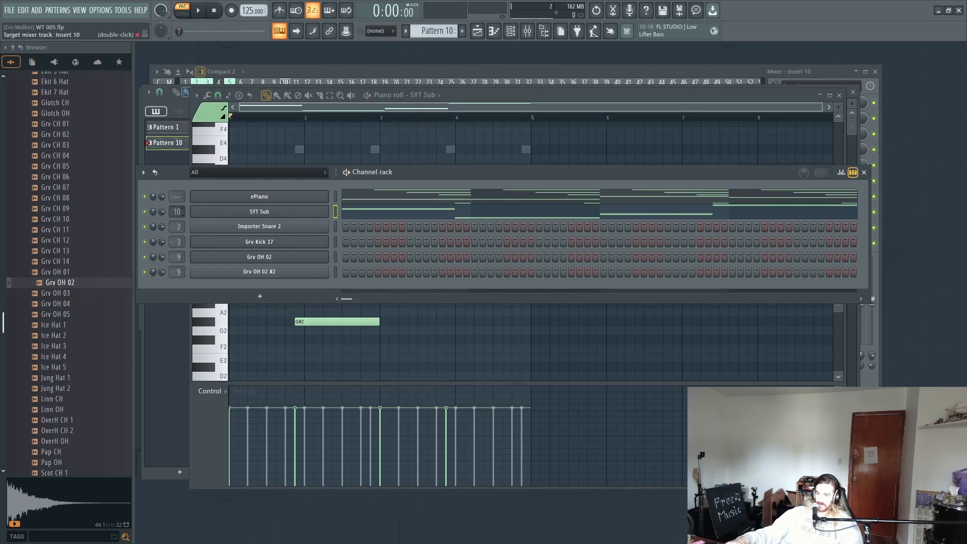
left_click(529, 31)
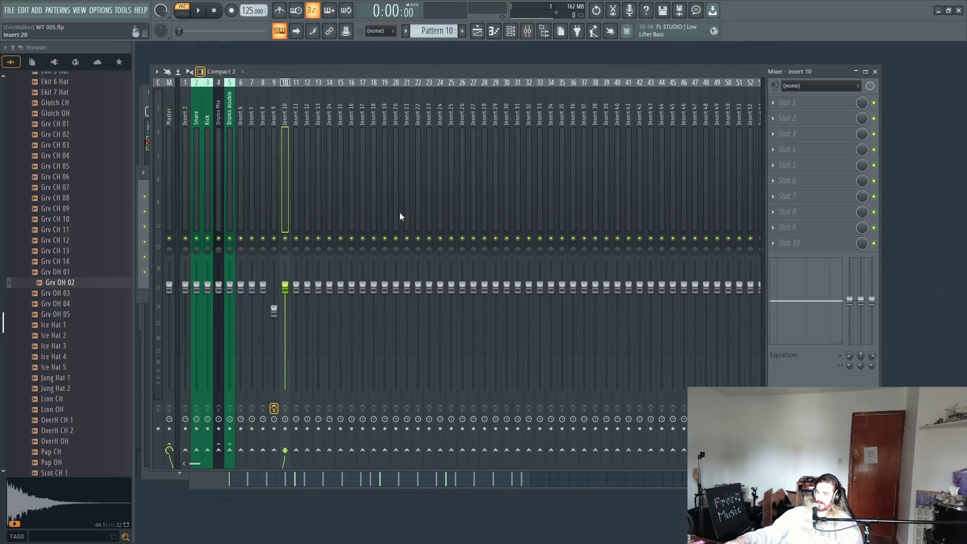
left_click(784, 106)
left_click(216, 394)
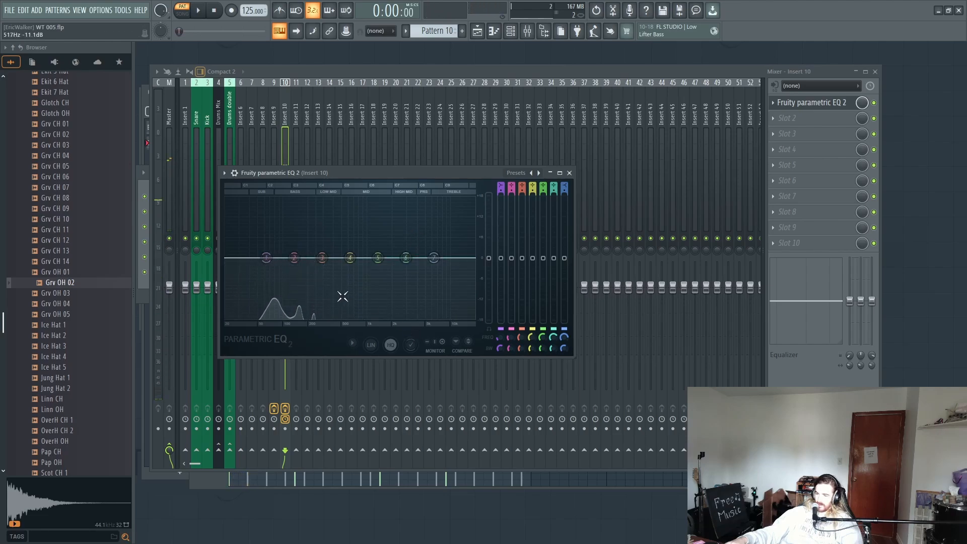
Step: Boost EQ band 2 slightly at about 68 Hz on Insert 10 and play Pattern 10 to hear the change
key("space")
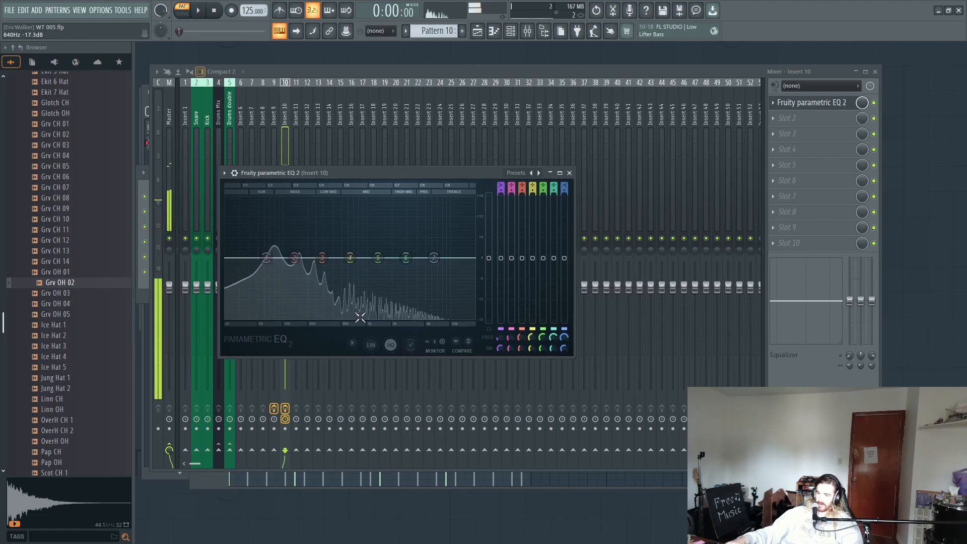
key("space")
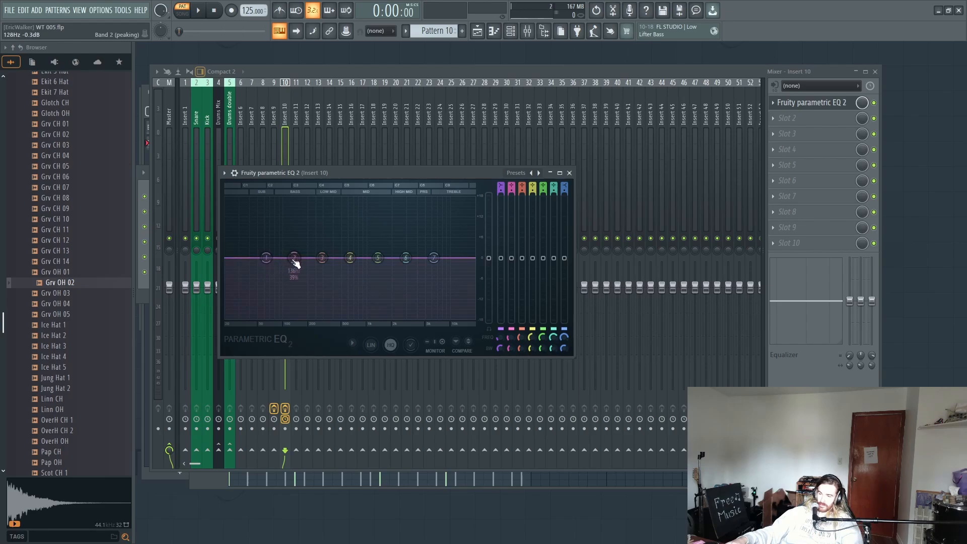
left_click_drag(294, 257, 268, 245)
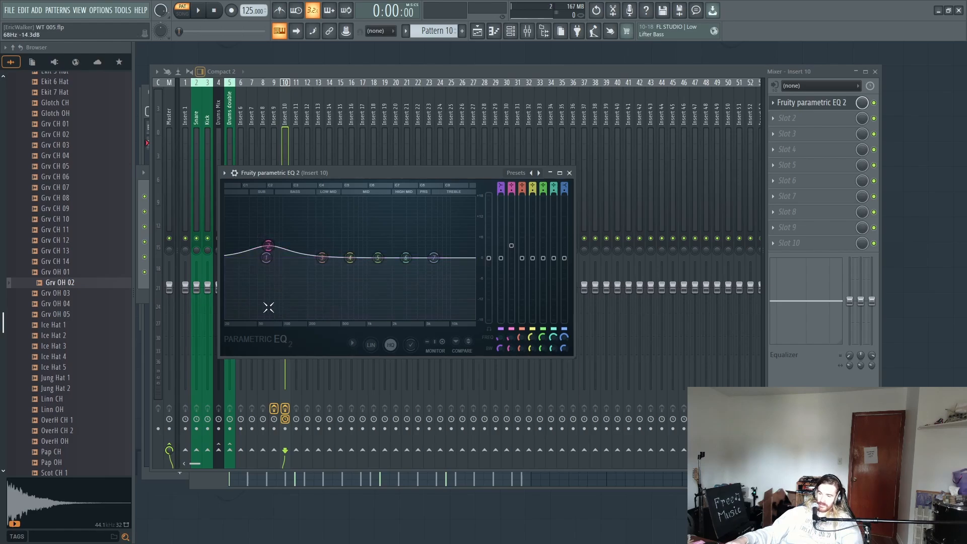
key("space")
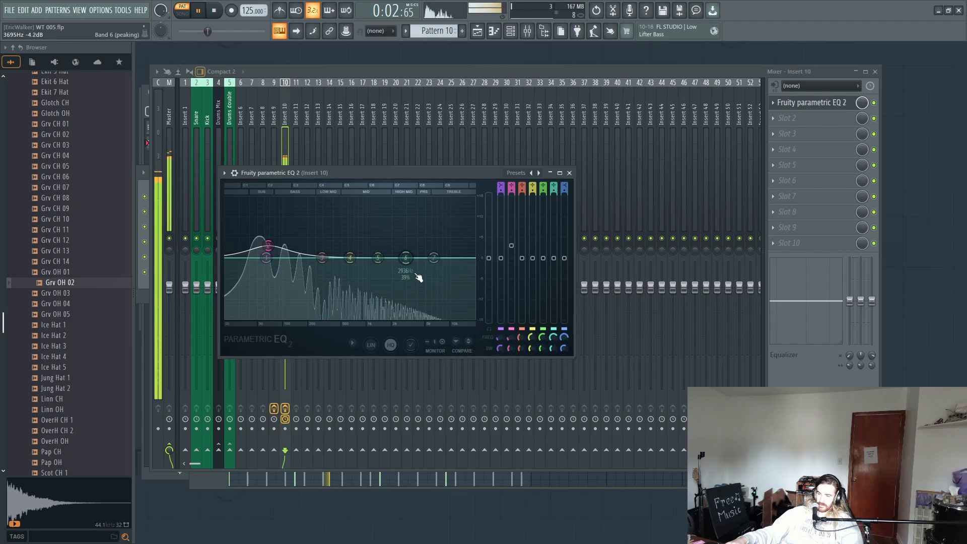
key("space")
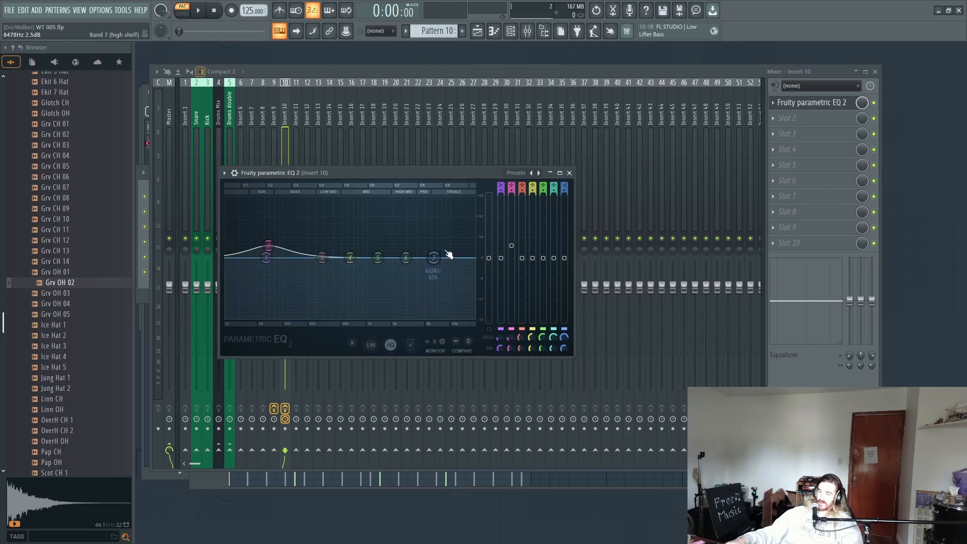
Step: Pull EQ band 7 down to its minimum and lower its frequency to roll off the sub's highs during playback
key("space")
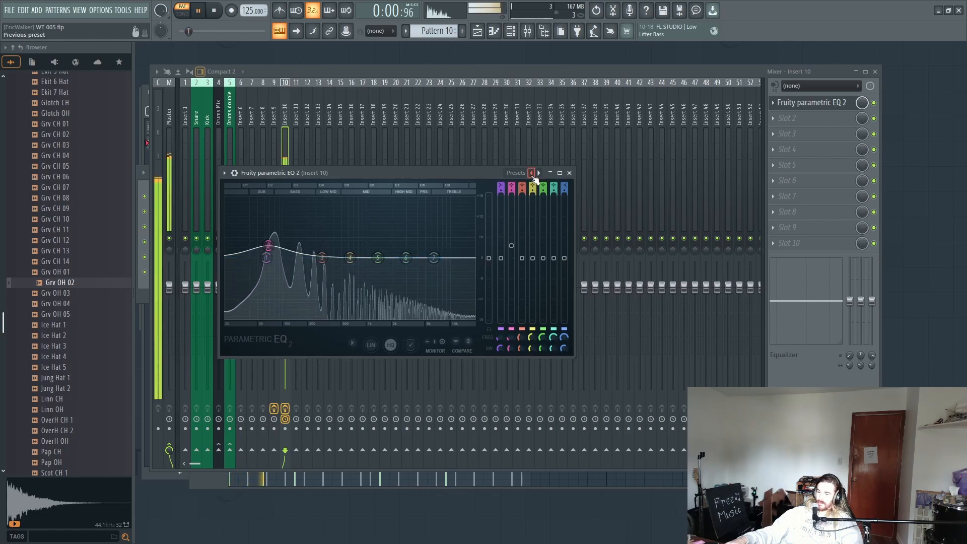
left_click_drag(445, 255, 390, 319)
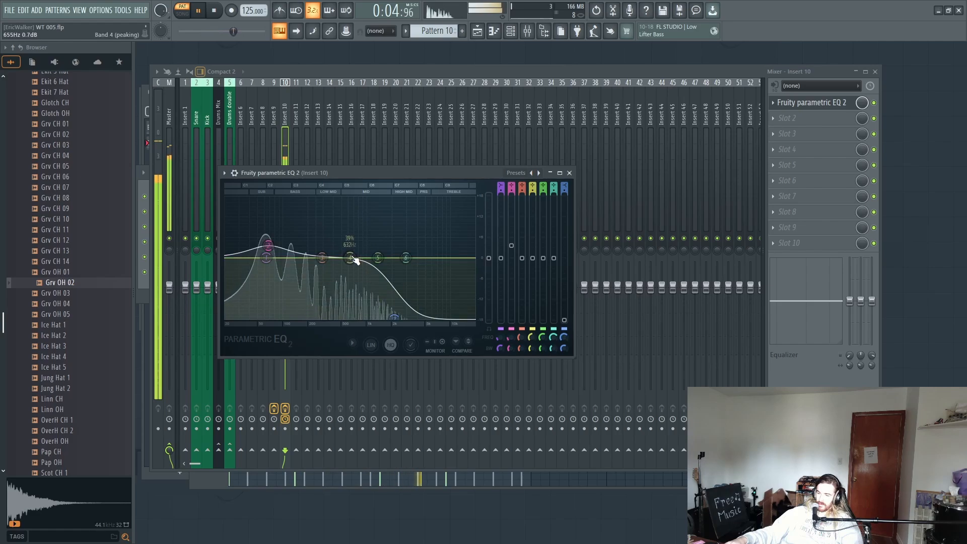
key("space")
Step: Raise EQ band 4 to its maximum gain and shift it up to just below the high-frequency roll-off while auditioning Pattern 10
left_click_drag(347, 262, 347, 225)
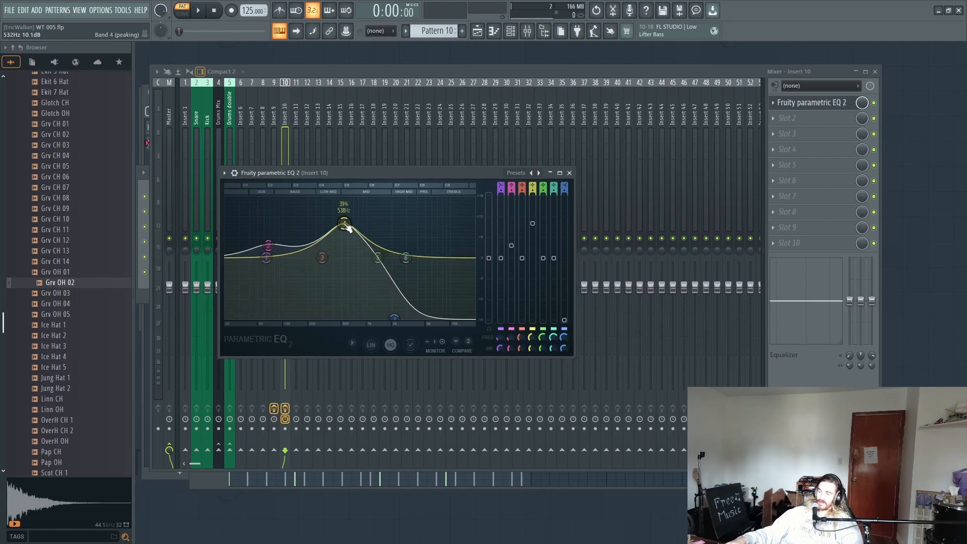
key("space")
left_click_drag(347, 224, 401, 210)
key("space")
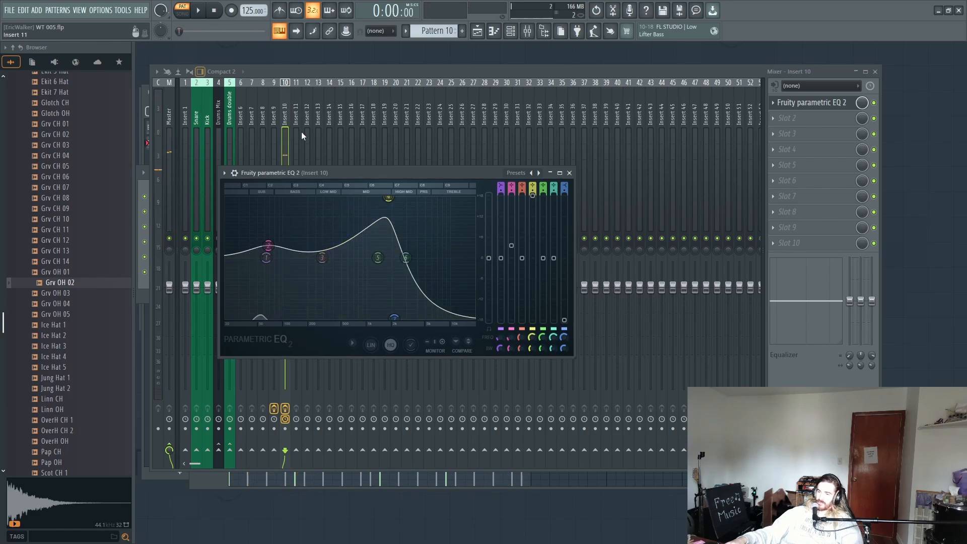
Step: Rename mixer Insert 10 as Sub and colour it with the previously used Pale Turquoise #BBF6DE swatch
left_click(284, 140)
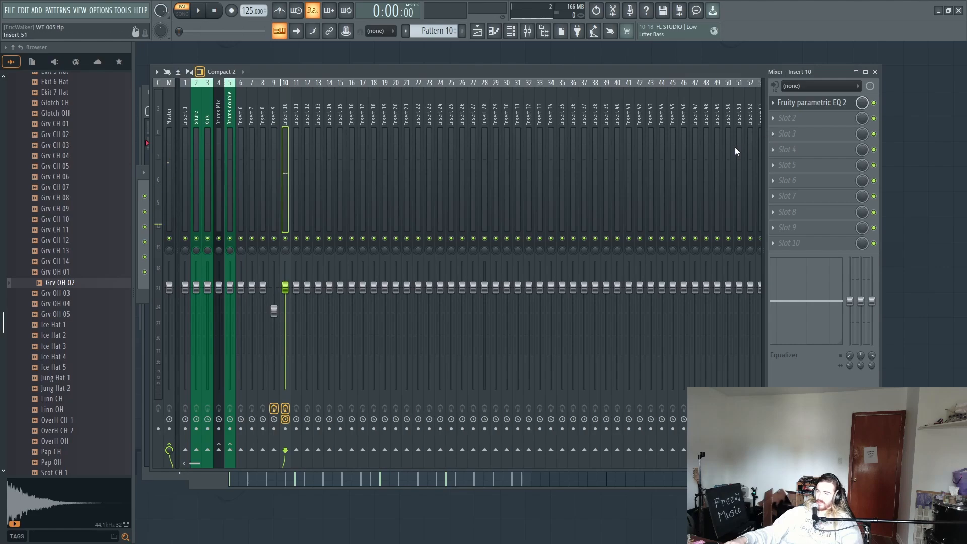
key("F2")
type("Sub")
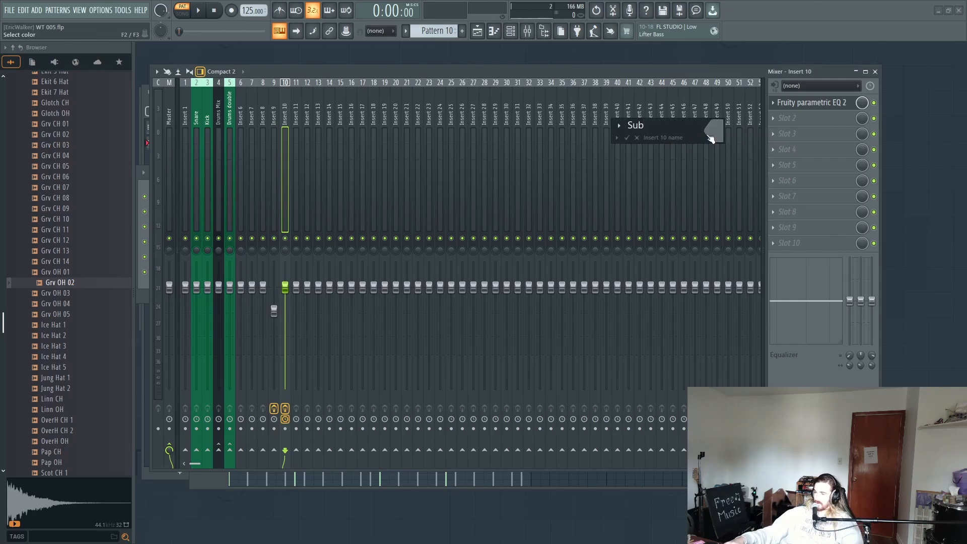
left_click(710, 137)
left_click(767, 293)
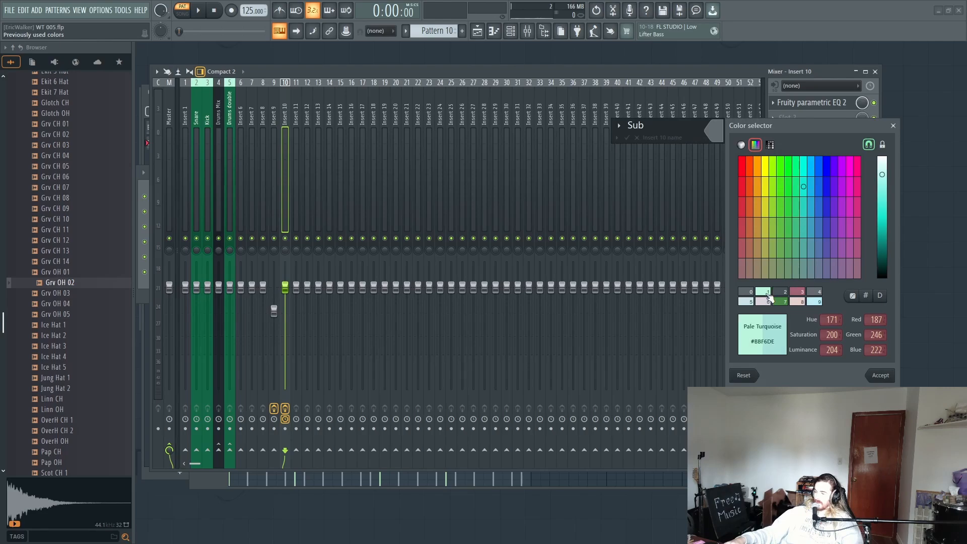
key("Return")
key("Return")
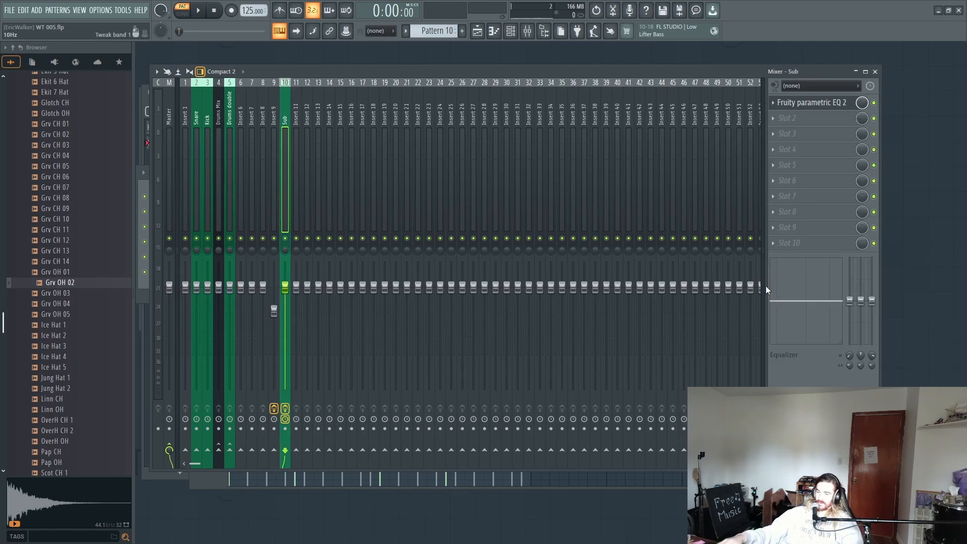
Step: Lower the Sub mixer track's volume to just under 76% while repeatedly playing Pattern 10 to check its level
left_click(272, 181)
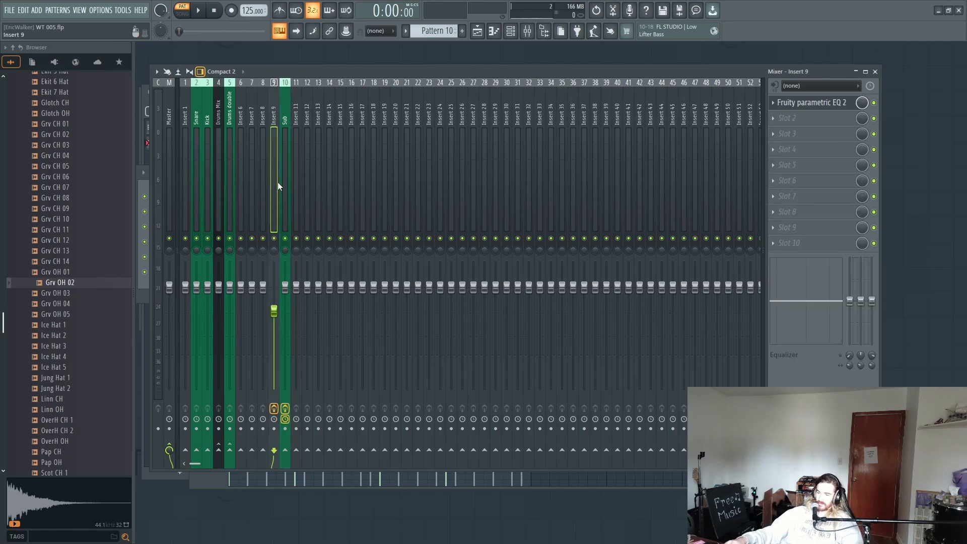
key("space")
left_click(281, 185)
key("space")
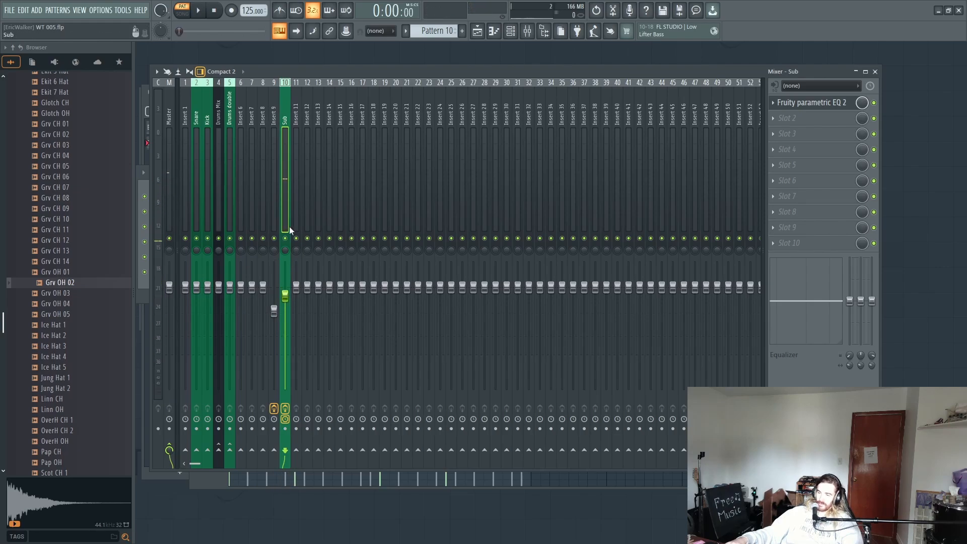
key("space")
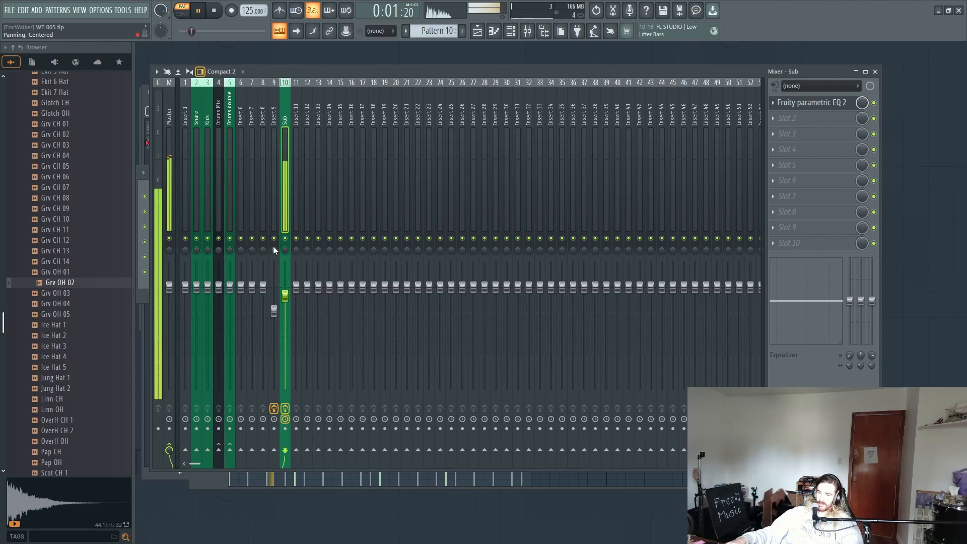
key("space")
left_click(159, 206)
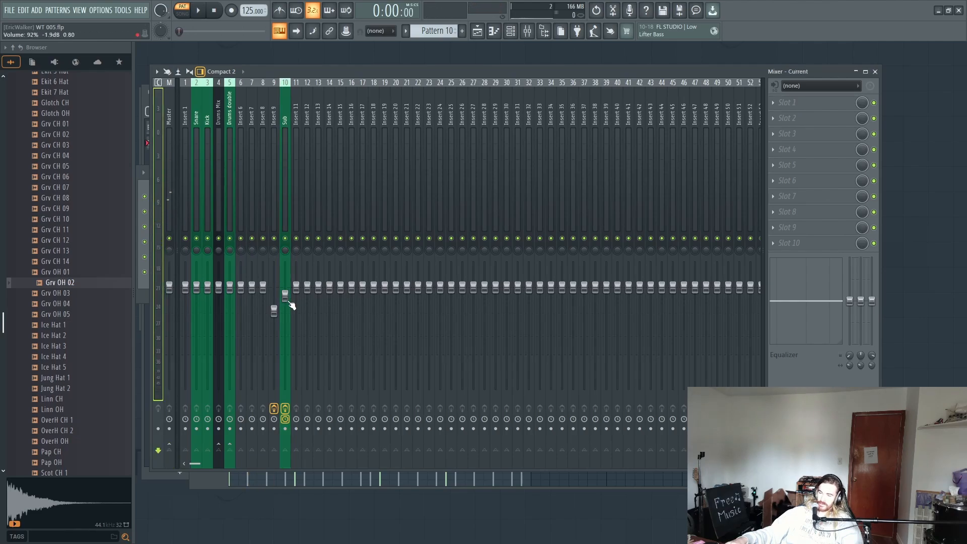
left_click_drag(290, 302, 290, 307)
key("space")
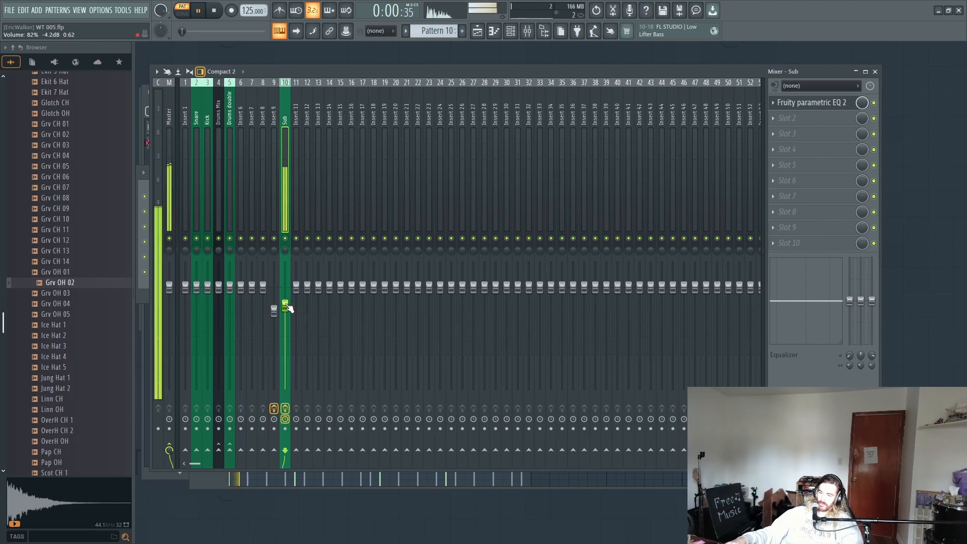
key("space")
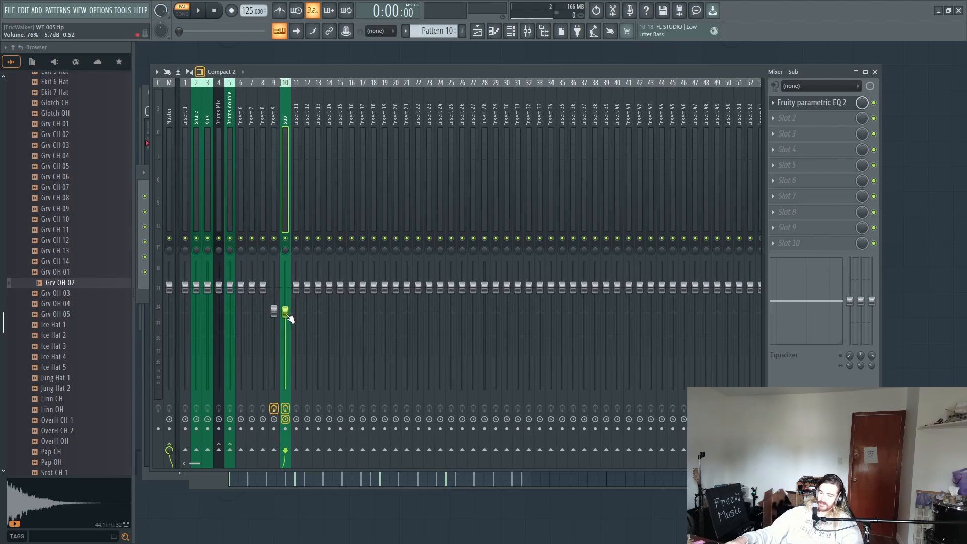
key("space")
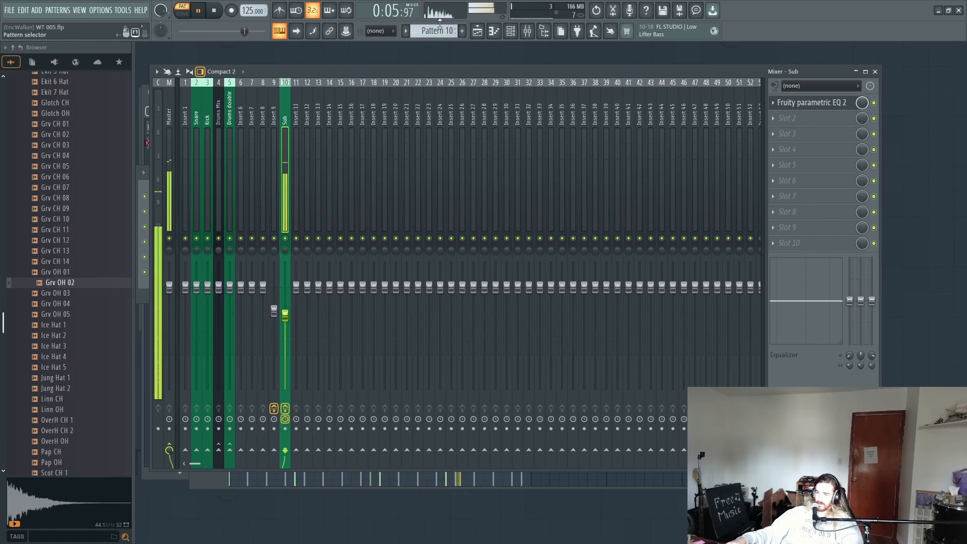
Step: Stop playback and insert a new Sytrus instrument next to the SYT Sub channel in the channel rack
key("F6")
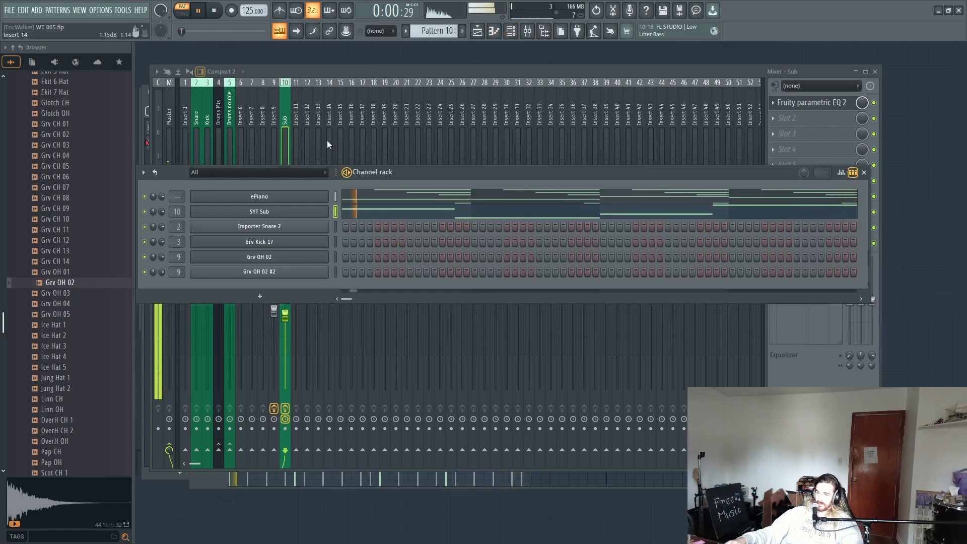
key("space")
right_click(255, 198)
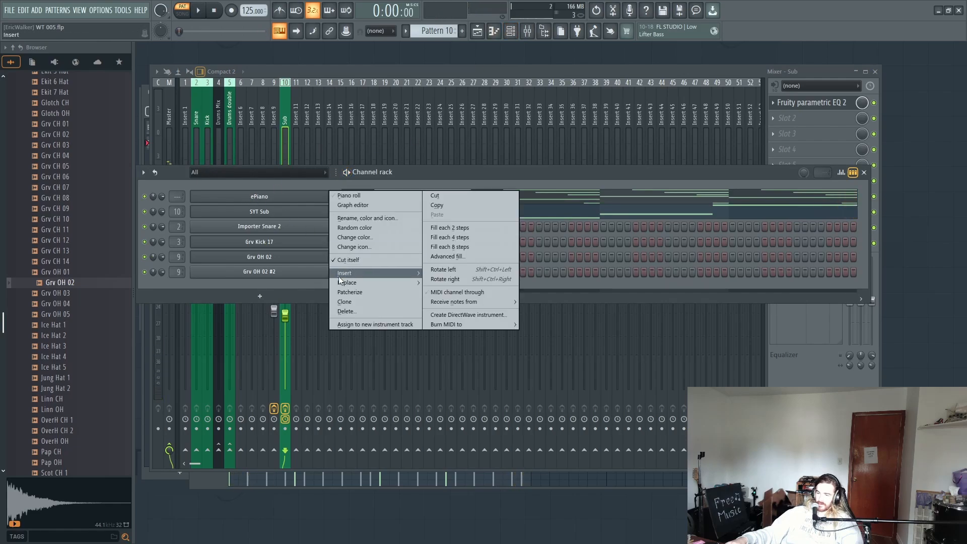
right_click(281, 214)
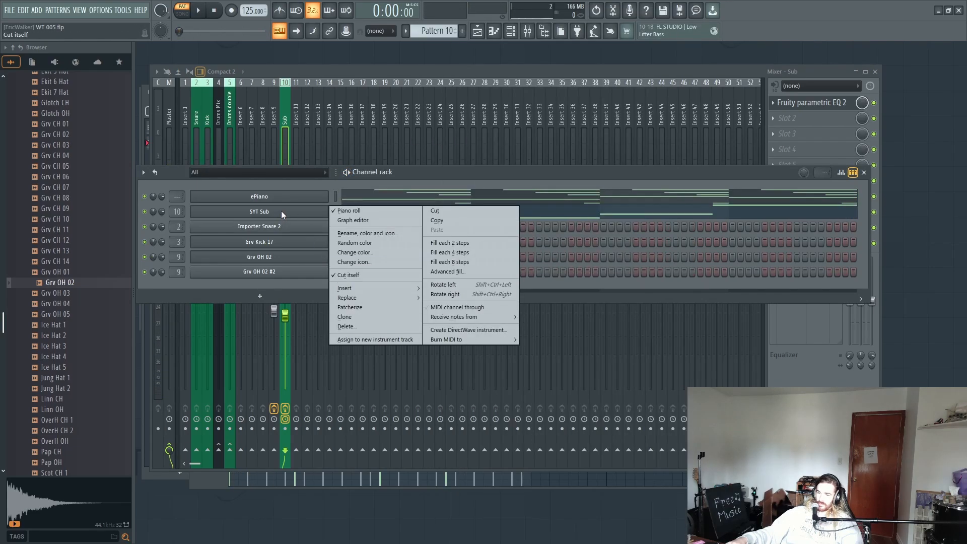
left_click(281, 213)
right_click(289, 213)
mouse_move(357, 289)
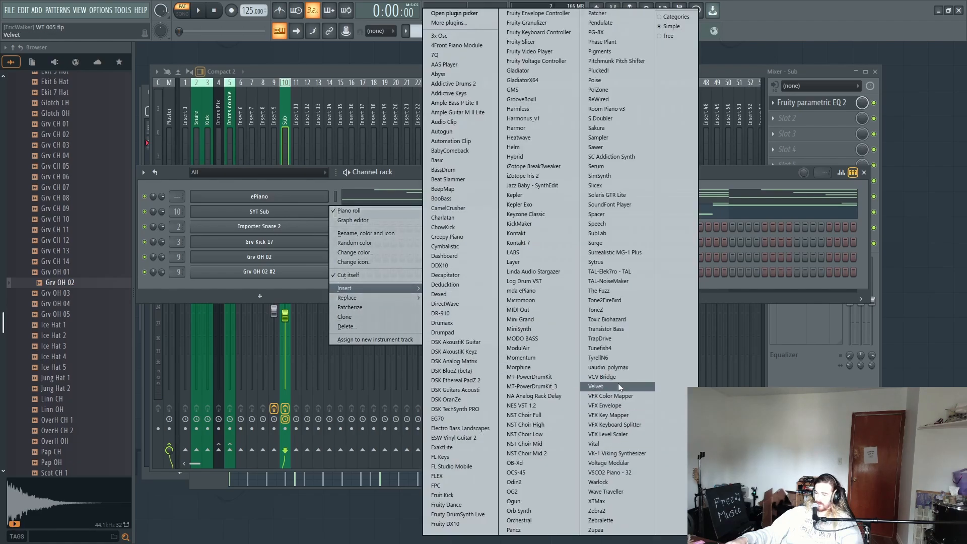
left_click(610, 261)
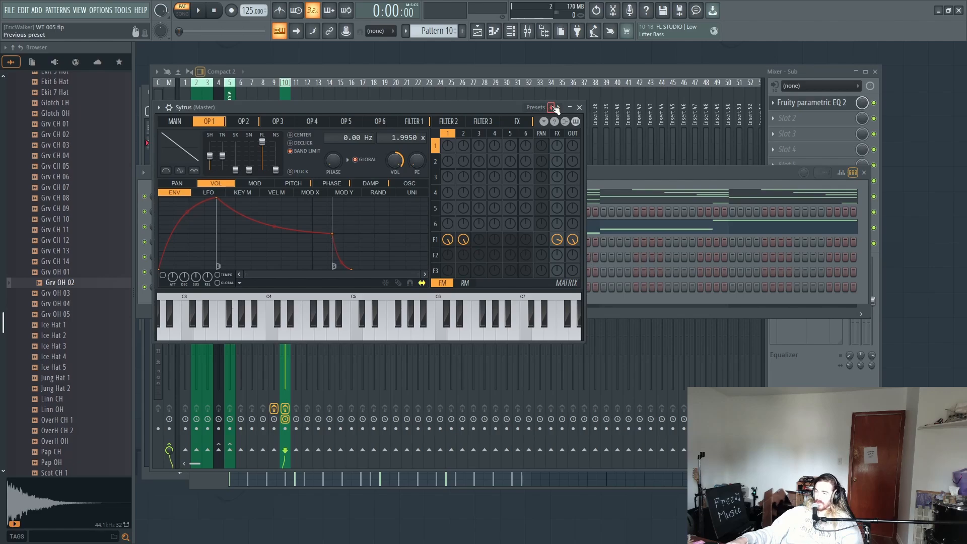
Step: Load the Default subtractive preset in the new Sytrus and audition it with a few notes
left_click(552, 106)
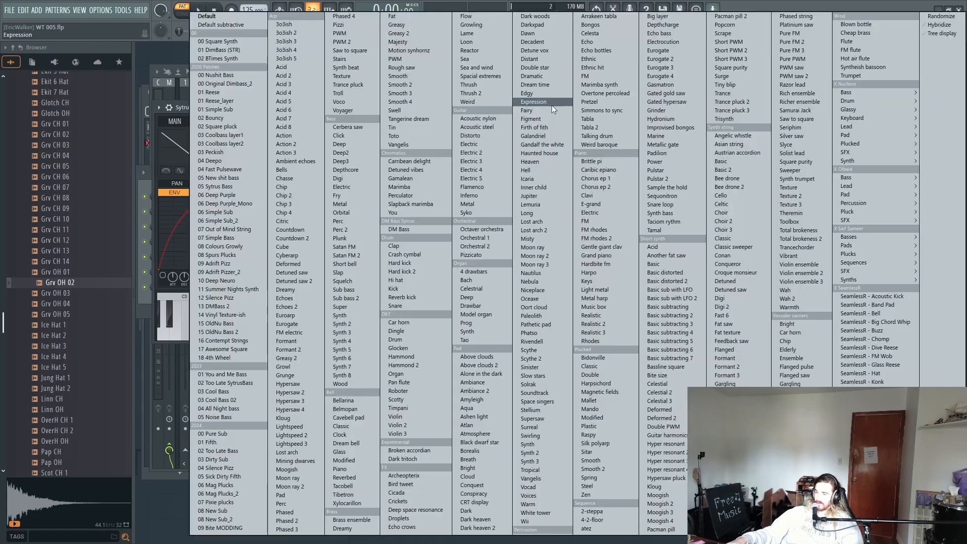
left_click(239, 23)
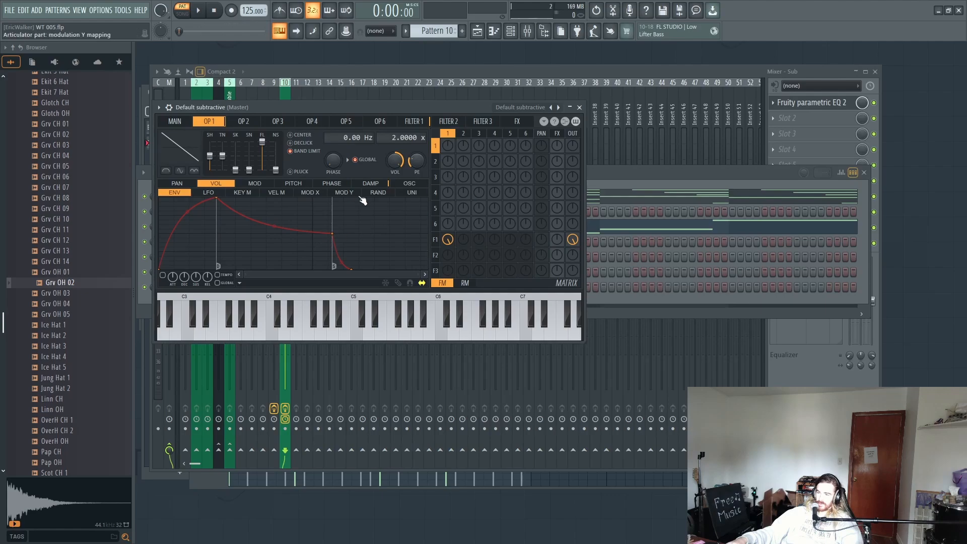
key("w")
key("b")
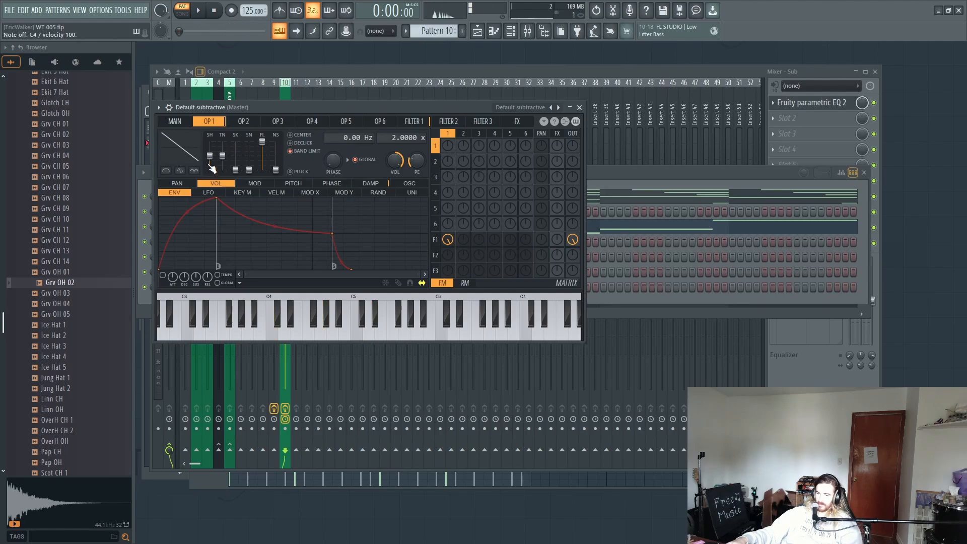
Step: Reshape Sytrus operator 1's saw into a square-like wave by raising shape, tension, skew and sine shaper, auditioning notes between changes
mouse_move(207, 150)
left_mouse_down()
mouse_move(203, 143)
mouse_move(211, 146)
left_mouse_up()
key("b")
key("w")
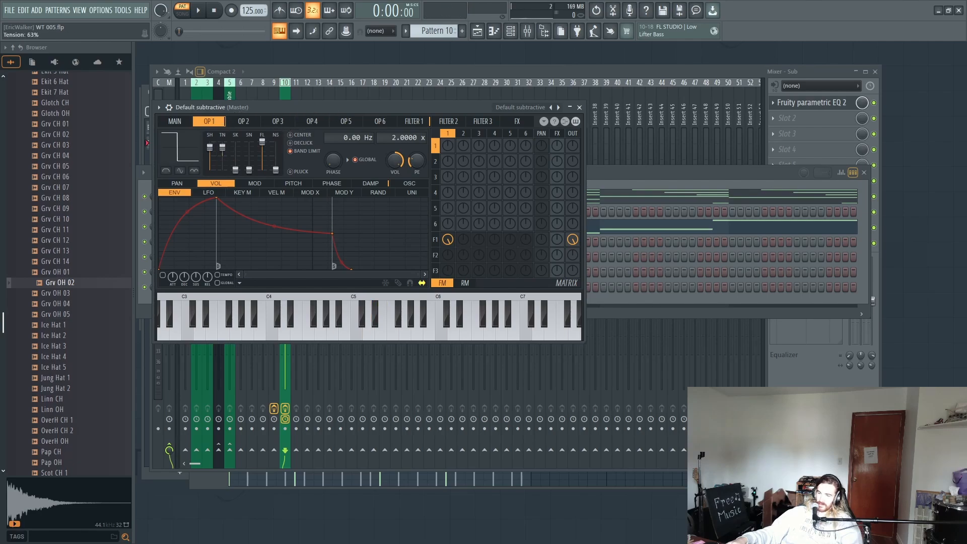
key("e")
key("t")
key("w")
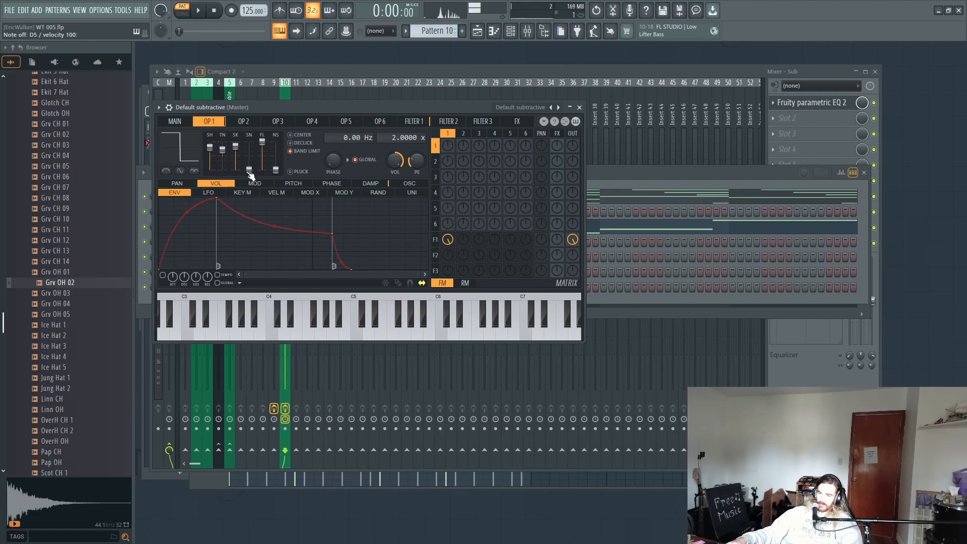
key("b")
key("z")
key("e")
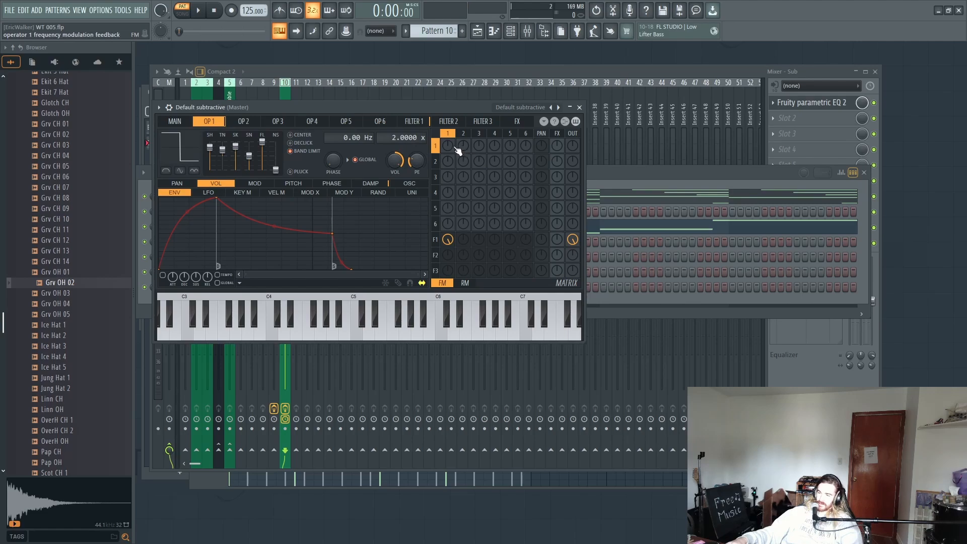
Step: Try frequency-modulation feedback on Sytrus operator 1, auditioning notes and checking operator 2
key("t")
key("t")
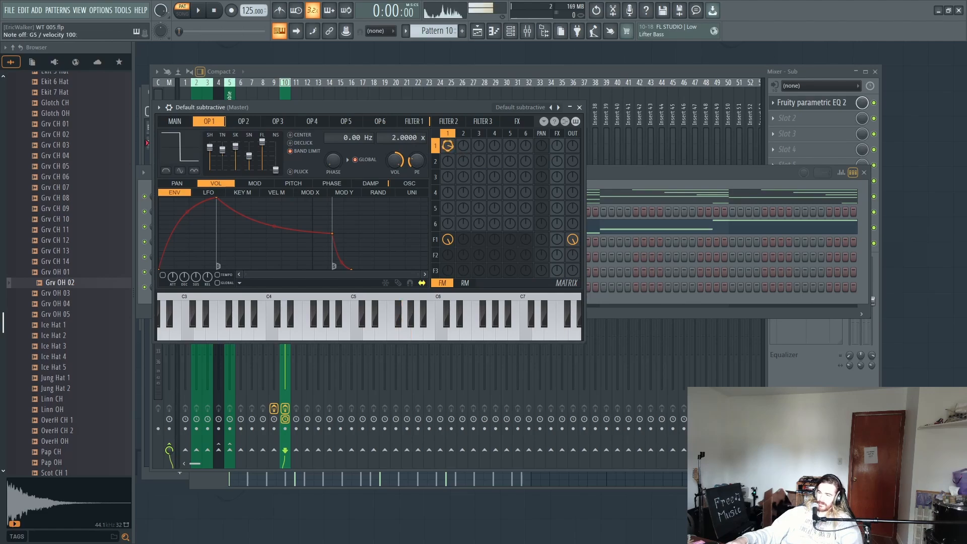
left_click(240, 122)
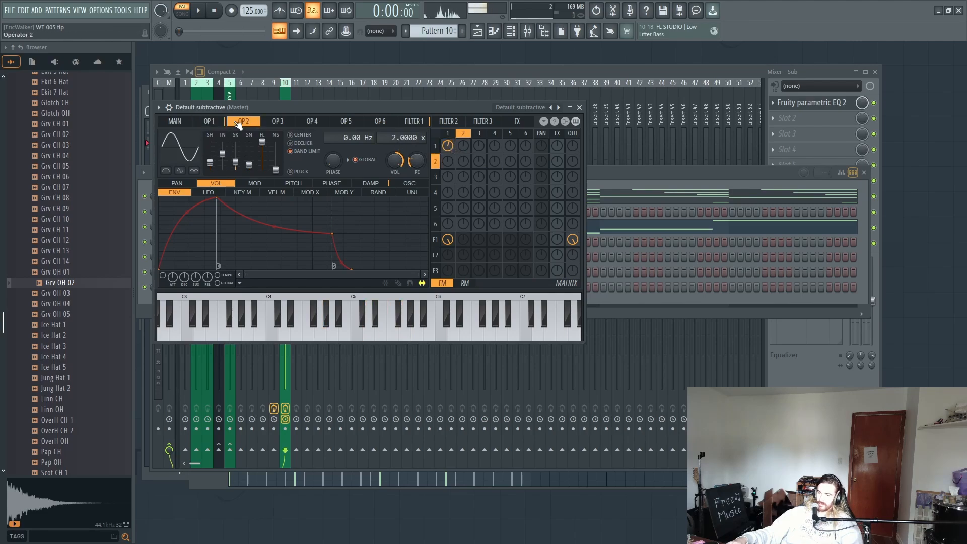
key("z")
key("e")
key("e")
key("e")
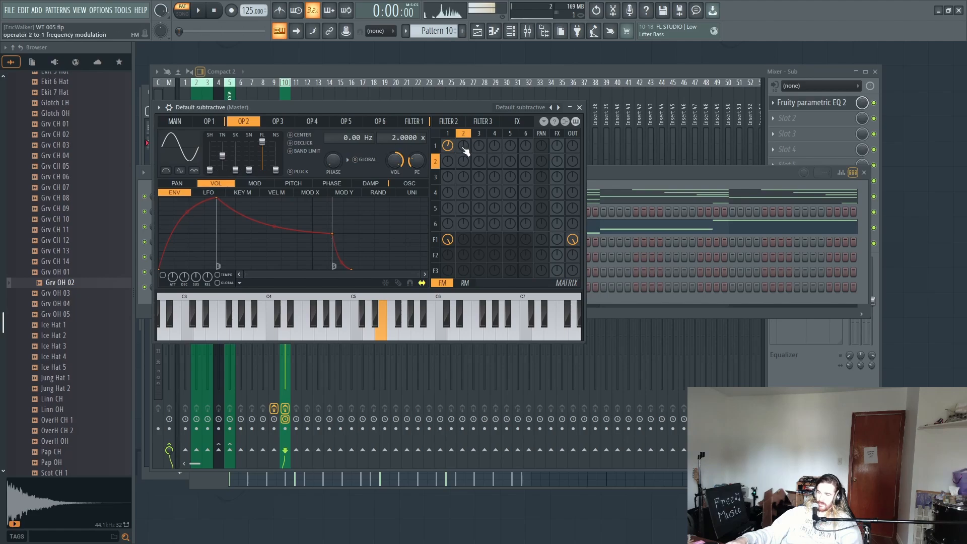
key("z")
key("b")
Step: Load the Default preset in Sytrus and raise operator 1's shape until its sine becomes square-like, auditioning notes
left_click(553, 106)
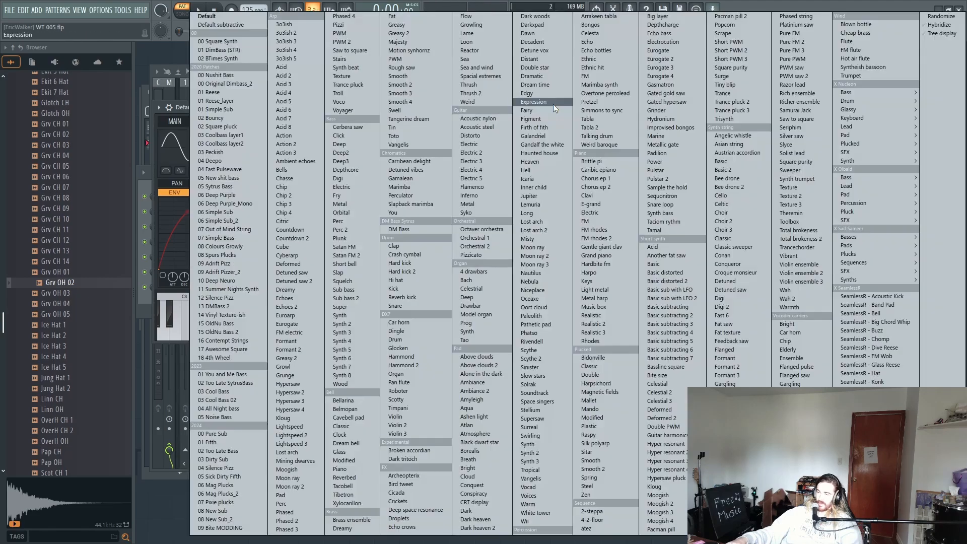
left_click(203, 16)
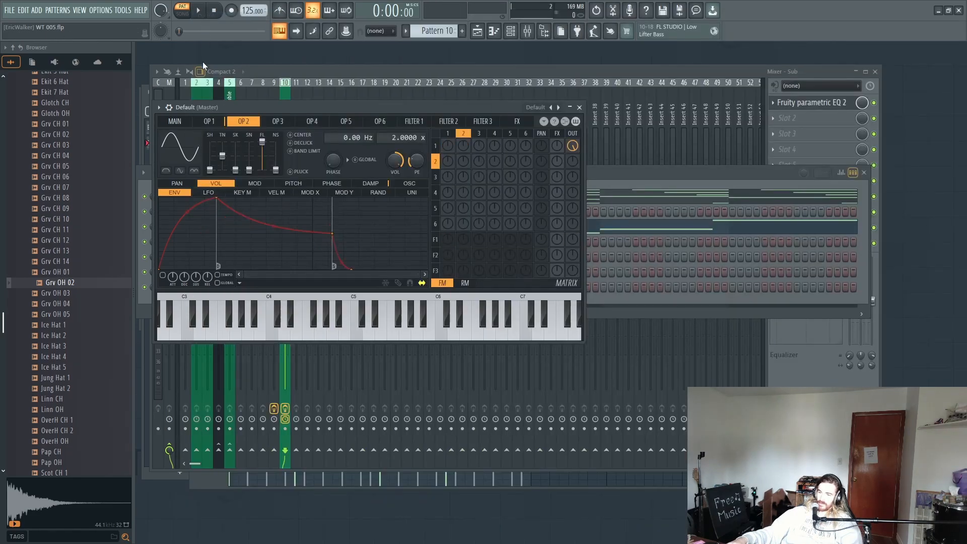
left_click(222, 121)
key("r")
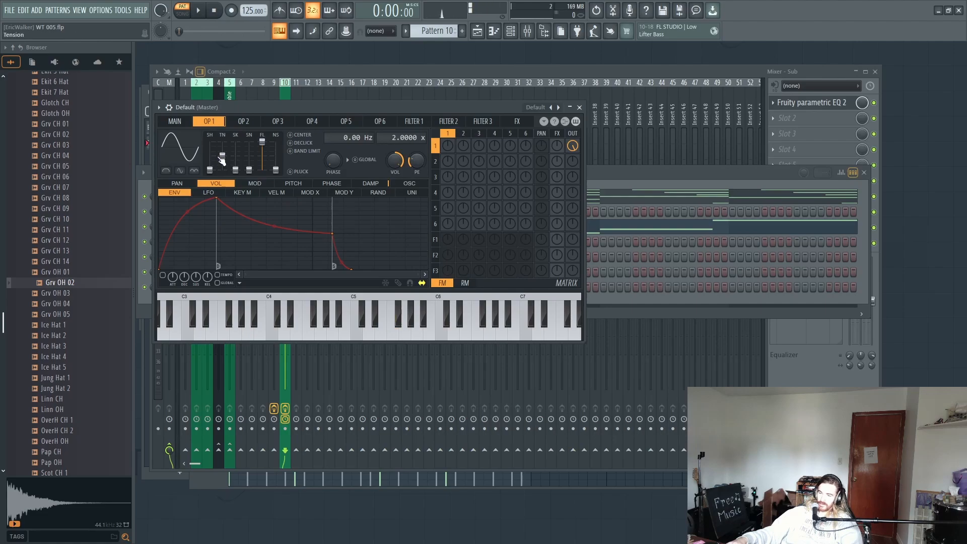
key("r")
left_click_drag(209, 170, 210, 149)
key("x")
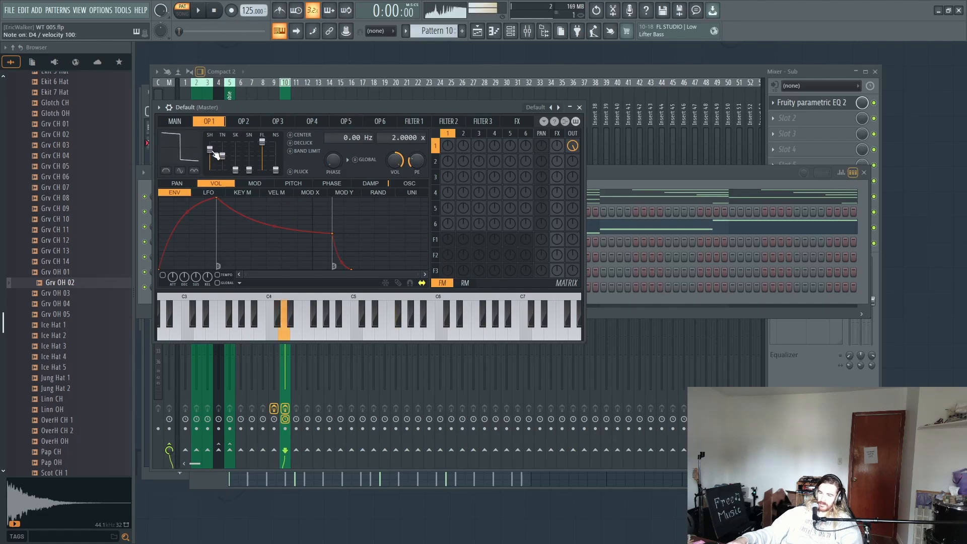
key("r")
key("q")
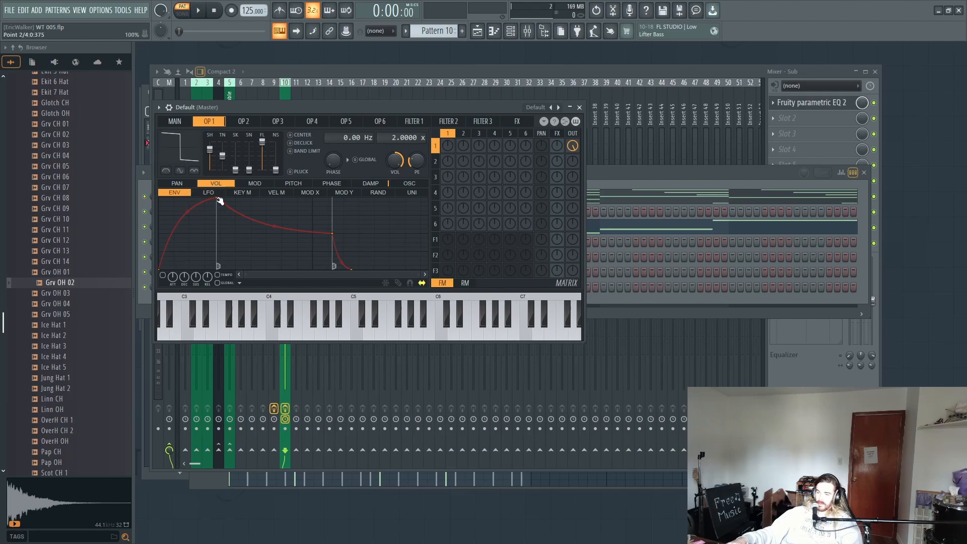
Step: Reshape operator 1's volume envelope with an instant attack, a very short decay and a long, gradual release
left_click_drag(219, 200, 160, 199)
left_click_drag(276, 236, 179, 229)
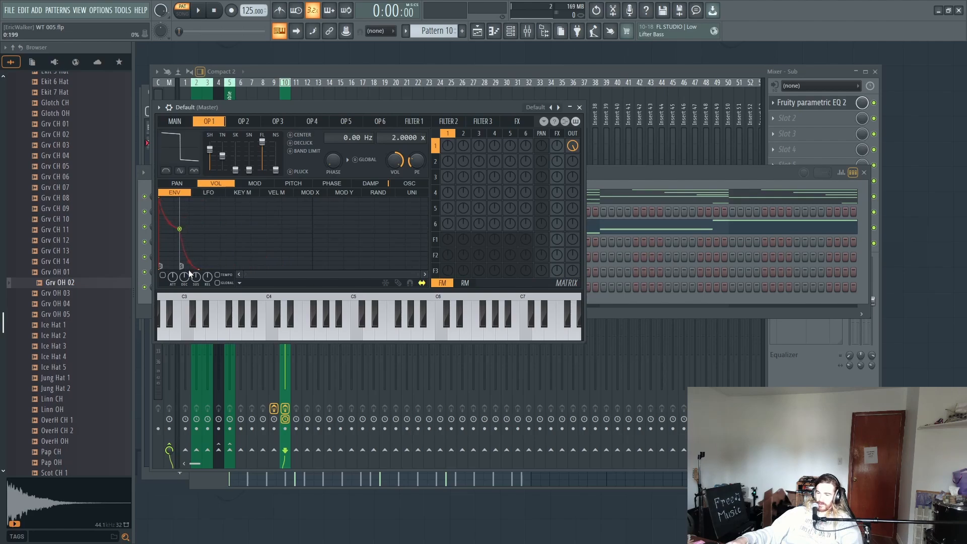
left_click_drag(203, 267, 389, 301)
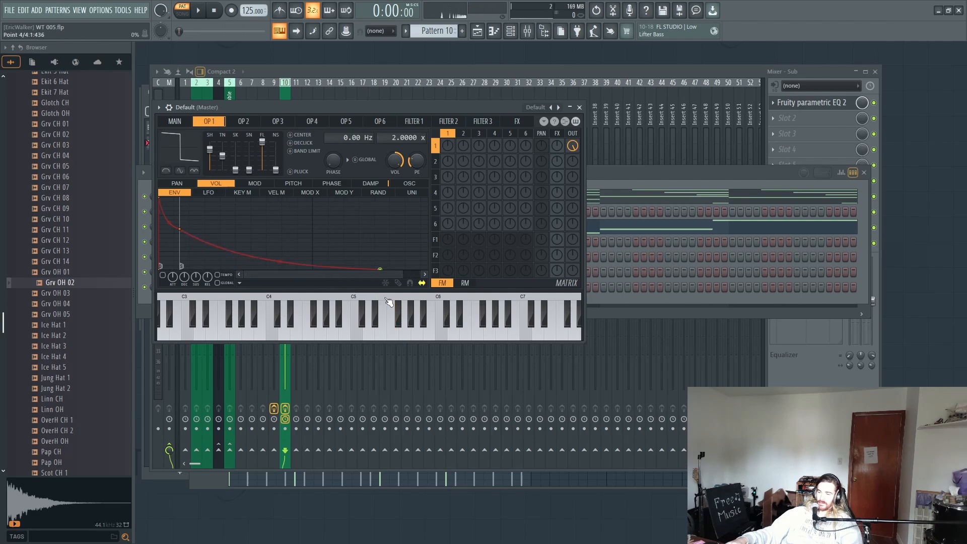
key("v")
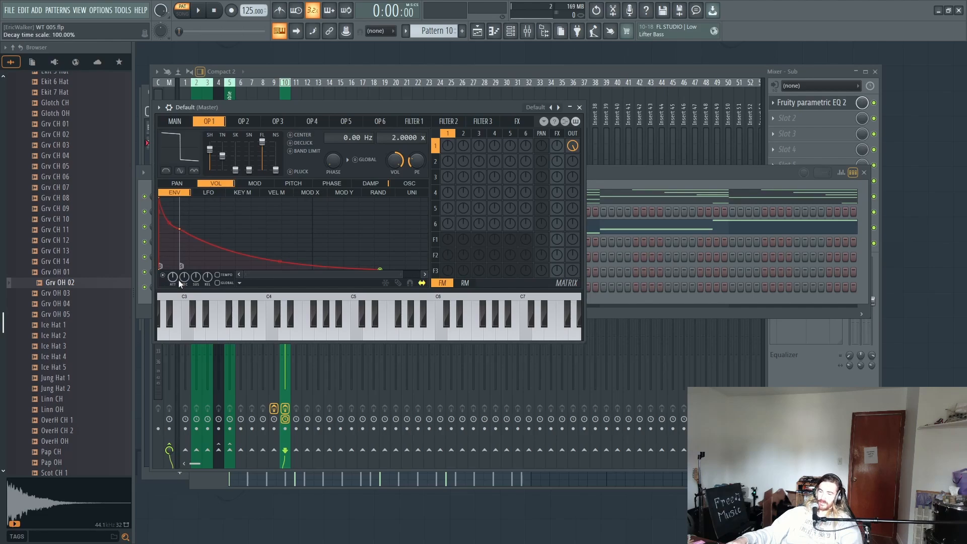
Step: Enable operator 1's volume envelope and shorten its release tail, auditioning several notes
left_click_drag(384, 271, 323, 276)
key("v")
key("v")
key("x")
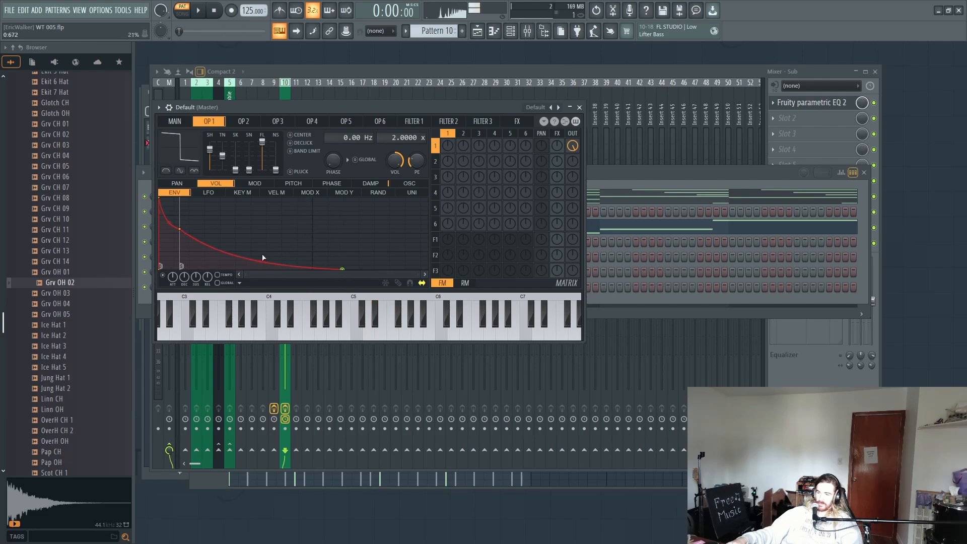
key("v")
key("x")
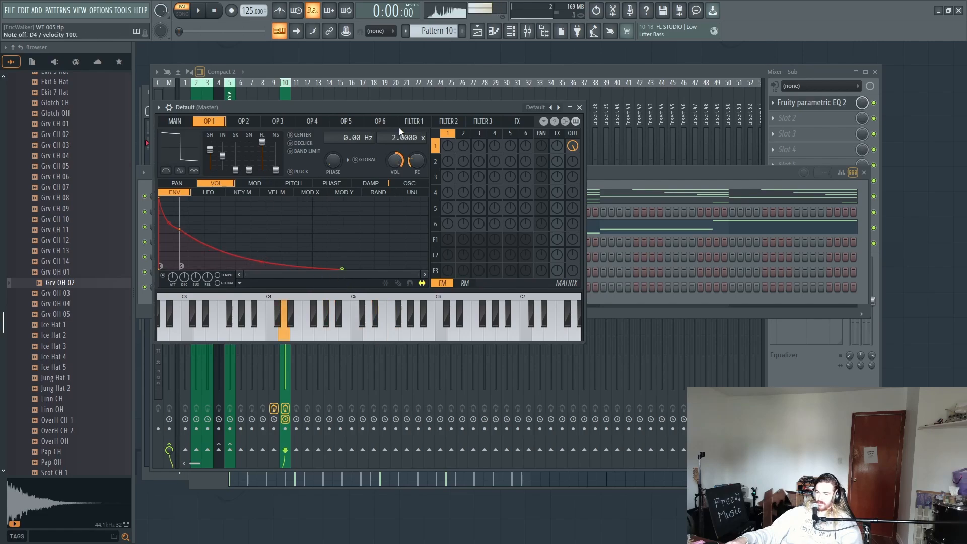
Step: Add a little frequency-modulation feedback to operator 1, audition it and return to the synth's main page
key("e")
left_click_drag(448, 146, 447, 129)
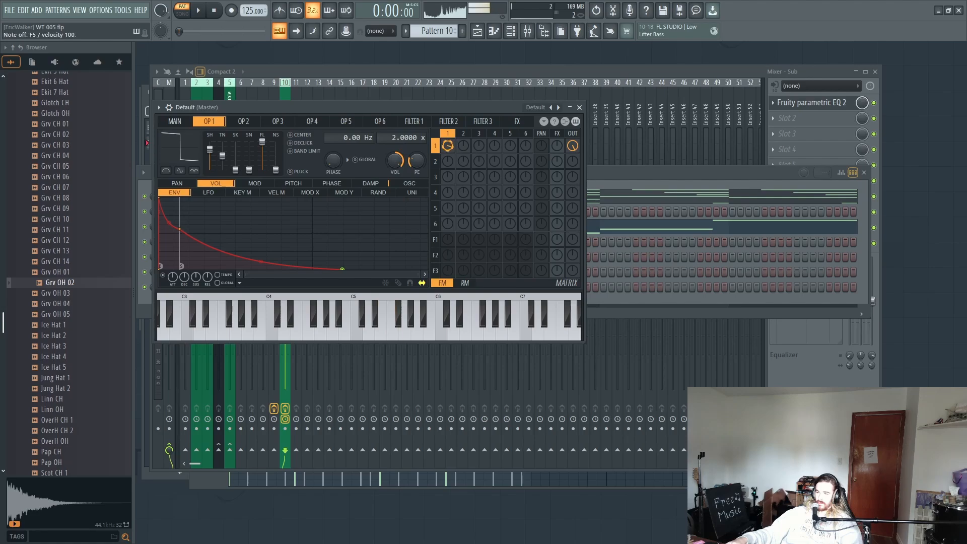
key("r")
key("e")
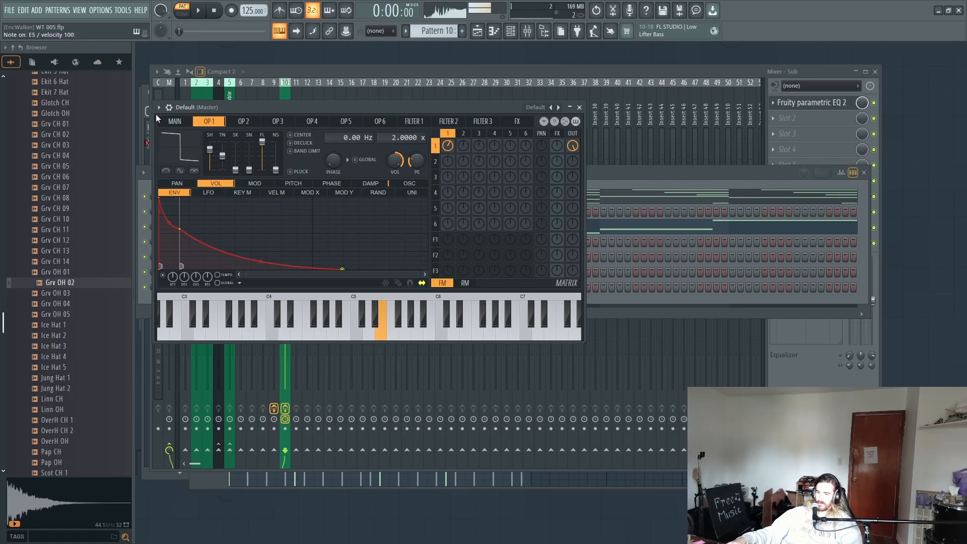
left_click(185, 123)
key("x")
Step: Route the Default Sytrus channel to mixer track 18 and ePiano to track 19, and mute ePiano
left_click(665, 186)
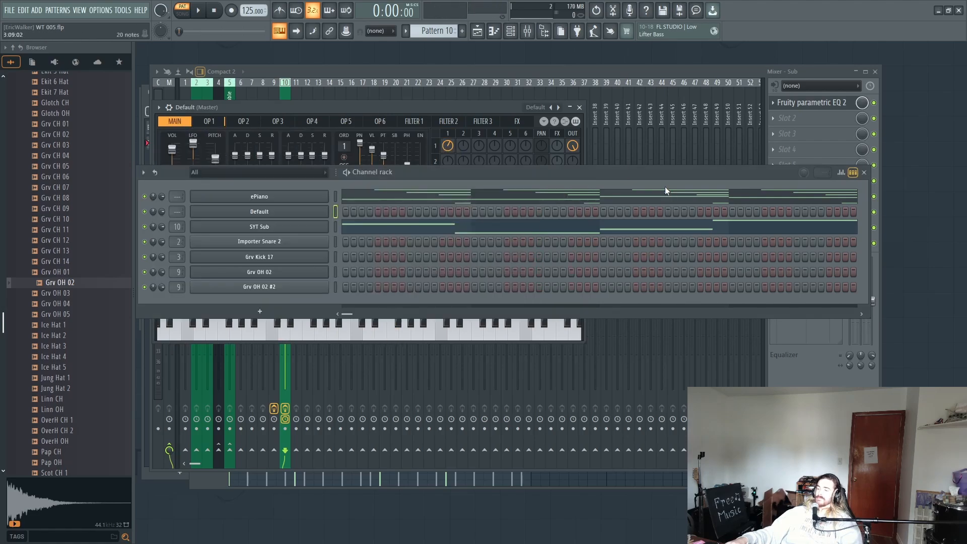
left_click_drag(177, 211, 179, 160)
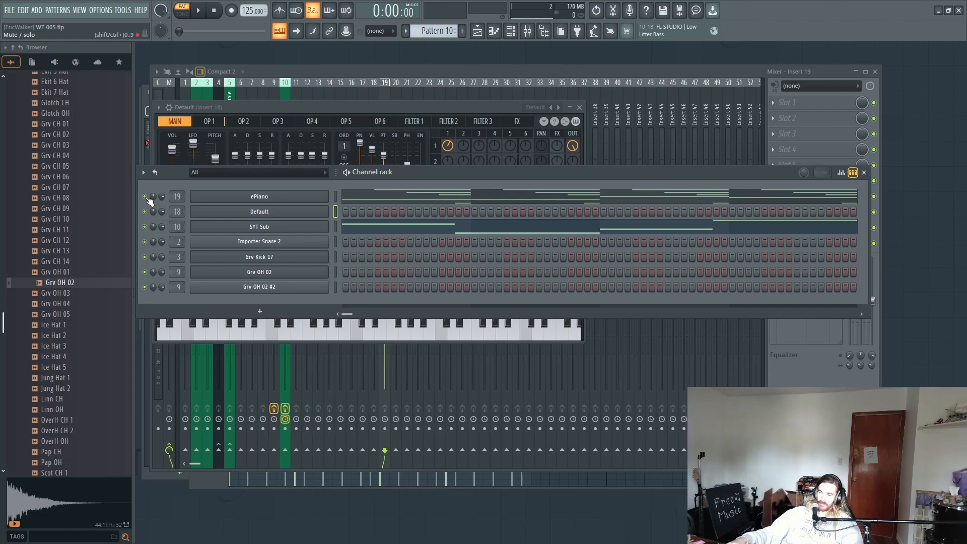
Step: Select all of ePiano's notes in Pattern 10 and cut them from its piano roll
left_click(401, 191)
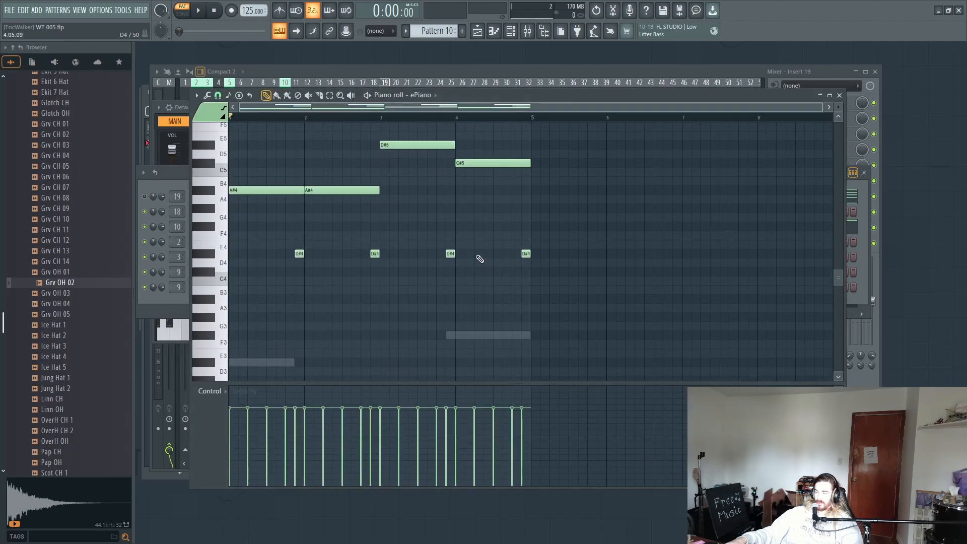
scroll(480, 259, "up", 5)
left_click_drag(641, 157, 216, 414)
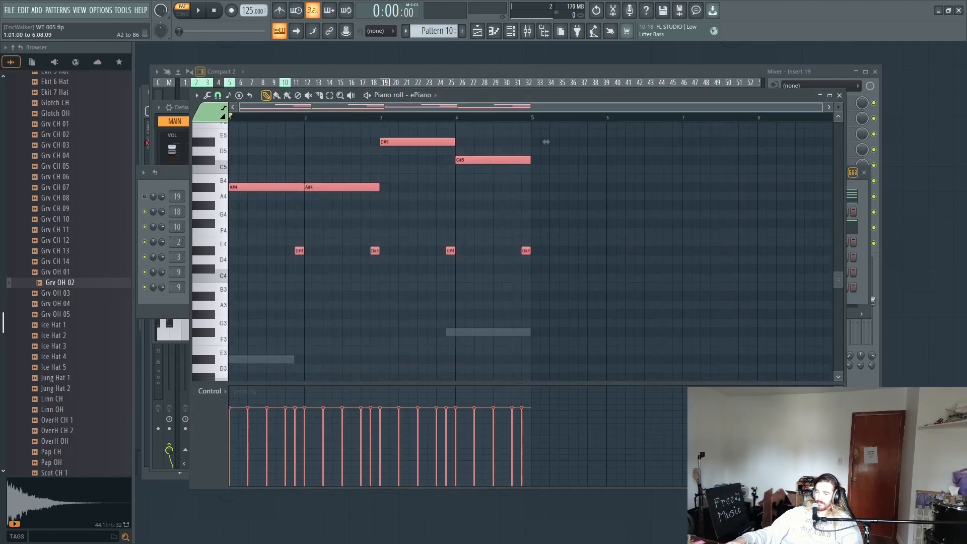
scroll(594, 278, "up", 2)
right_click(678, 273)
scroll(654, 242, "up", 3)
left_click_drag(594, 128, 69, 388)
scroll(546, 284, "up", 3)
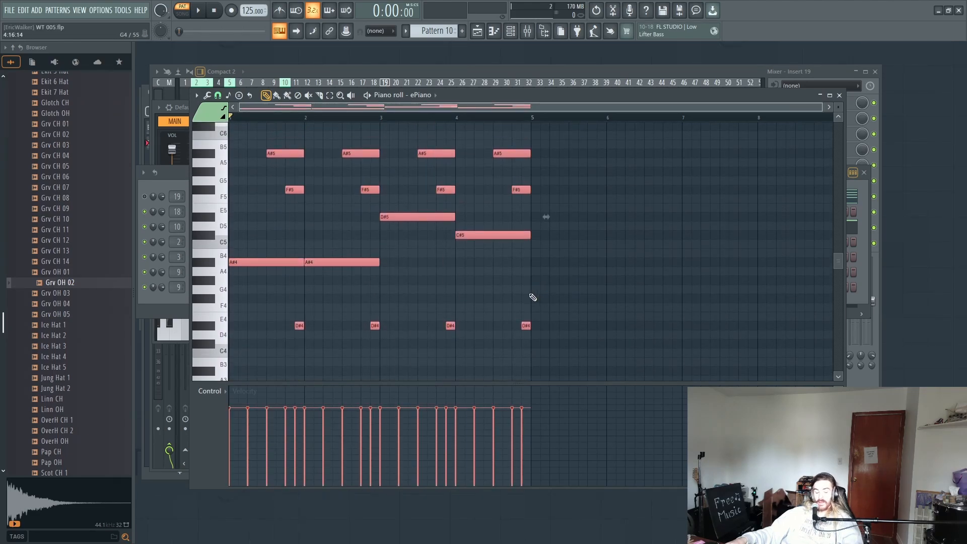
key("Delete")
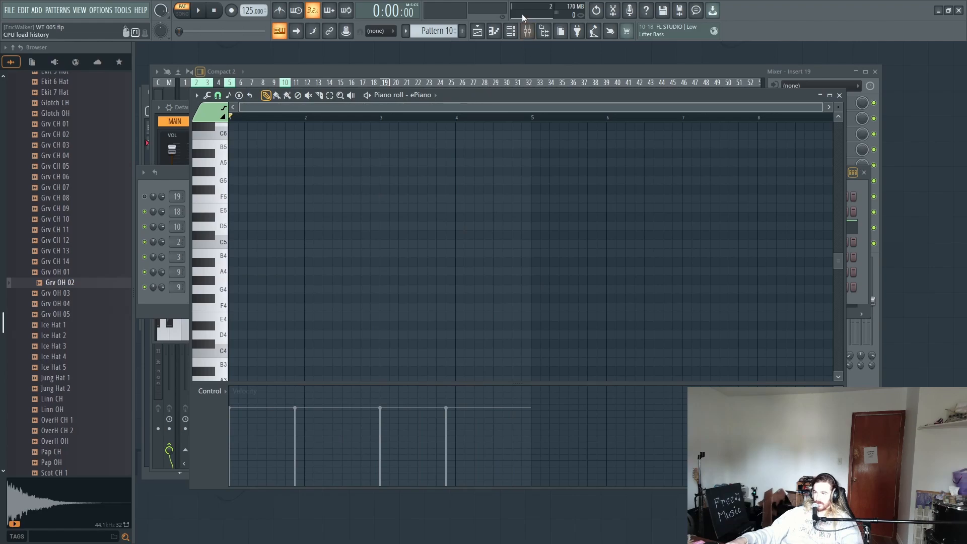
Step: Paste the cut ePiano notes into the piano roll of the Default Sytrus channel
left_click(511, 31)
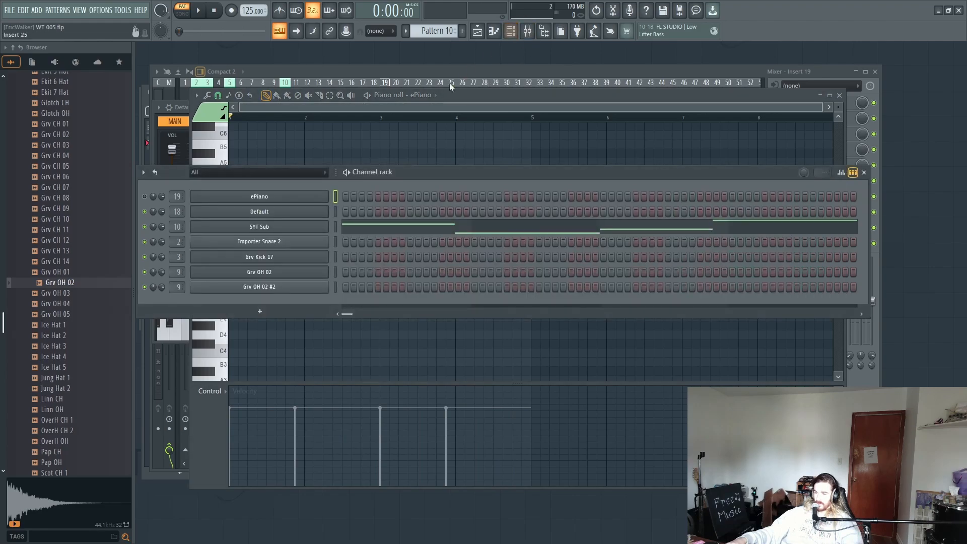
left_click(279, 212)
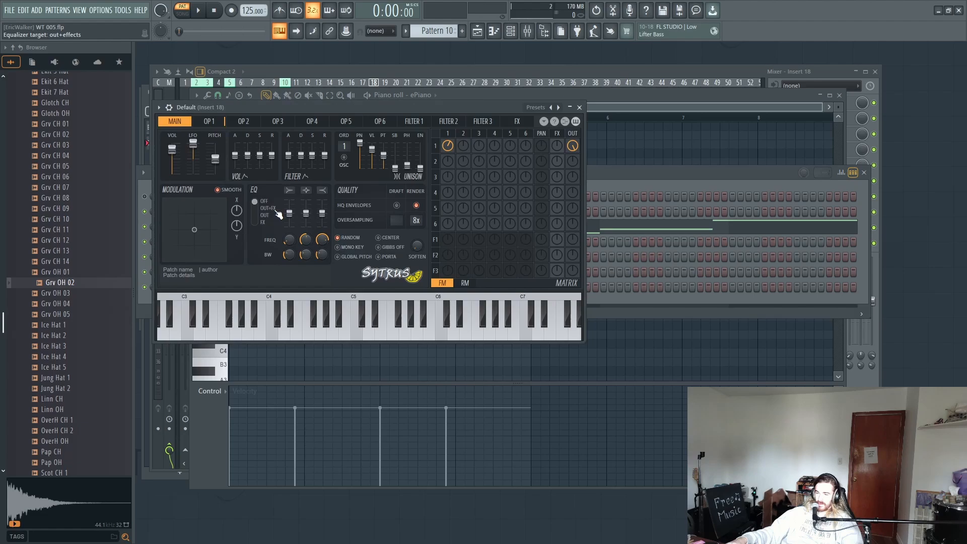
left_click(706, 174)
right_click(326, 210)
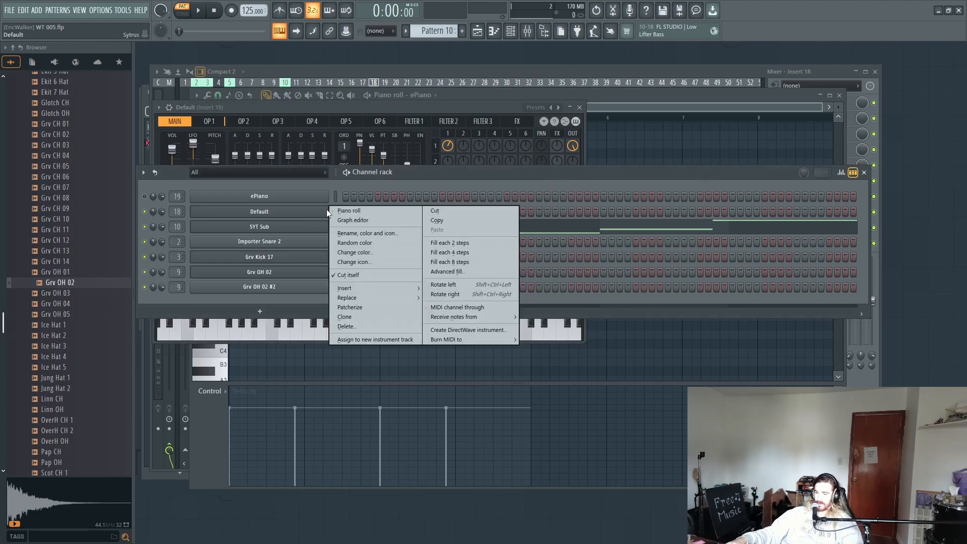
left_click(374, 212)
key("ctrl+v")
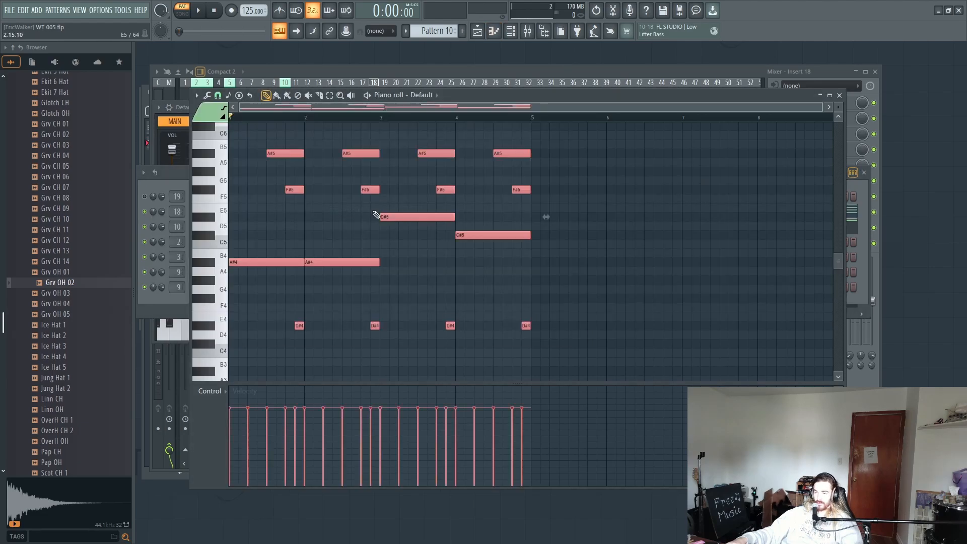
scroll(600, 259, "up", 5)
scroll(656, 274, "down", 4)
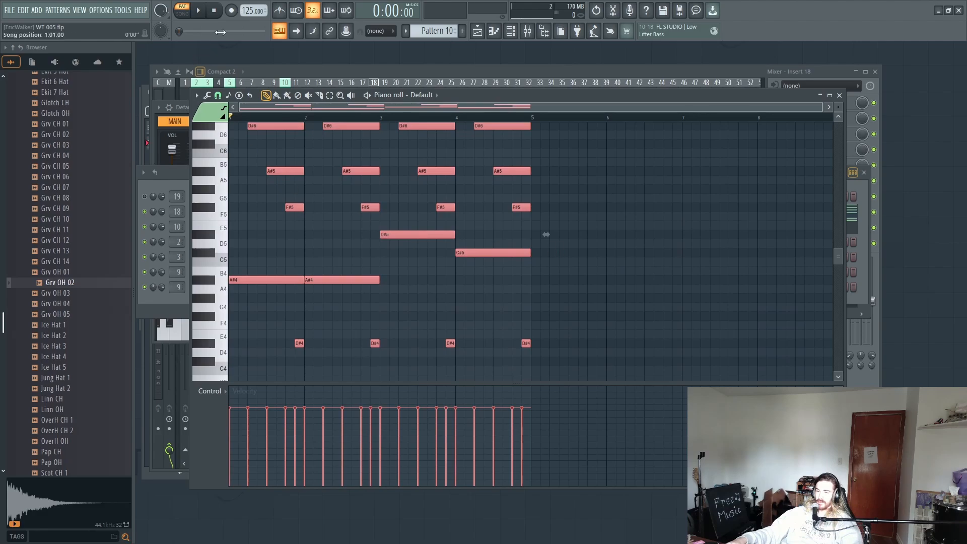
Step: Play Pattern 10 and lower the volume of mixer track Insert 18 to balance the new synth
key("space")
key("space")
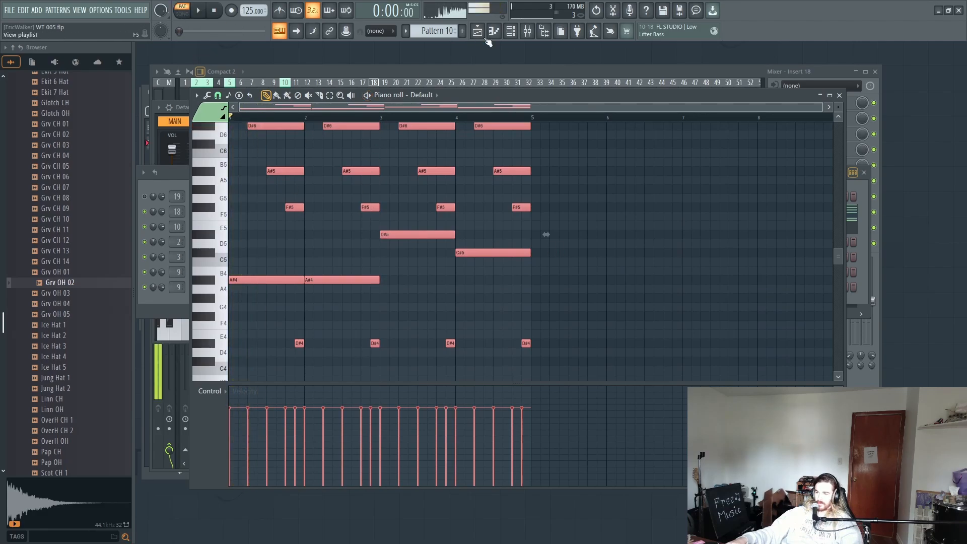
left_click(510, 31)
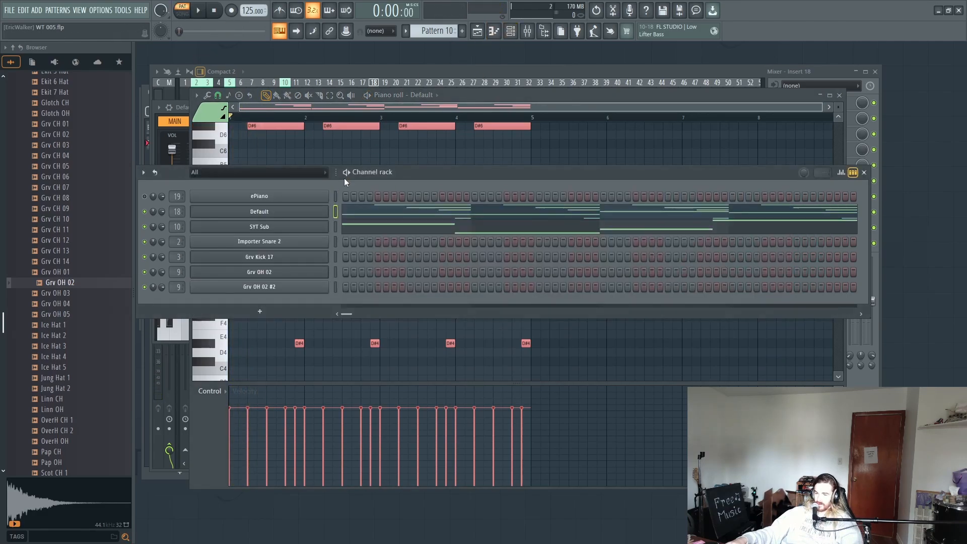
key("F9")
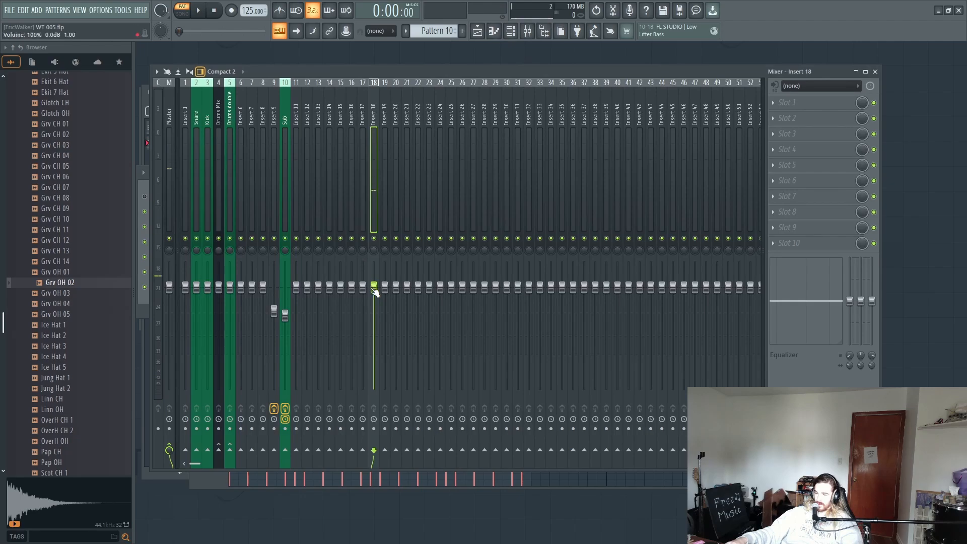
key("space")
left_click_drag(373, 320, 374, 335)
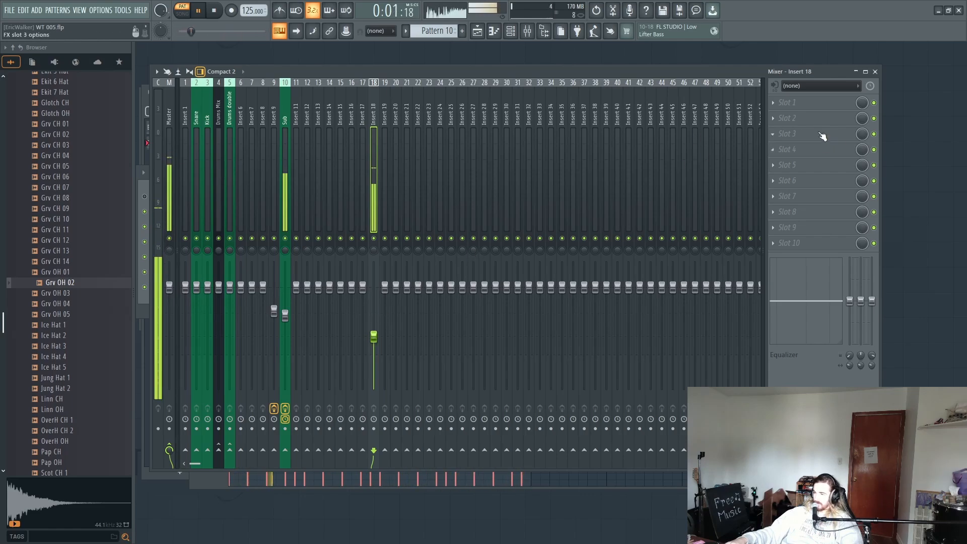
Step: Load Fruity Phaser into the first effect slot of mixer track Insert 18 and lower the track's volume slightly
left_click(798, 103)
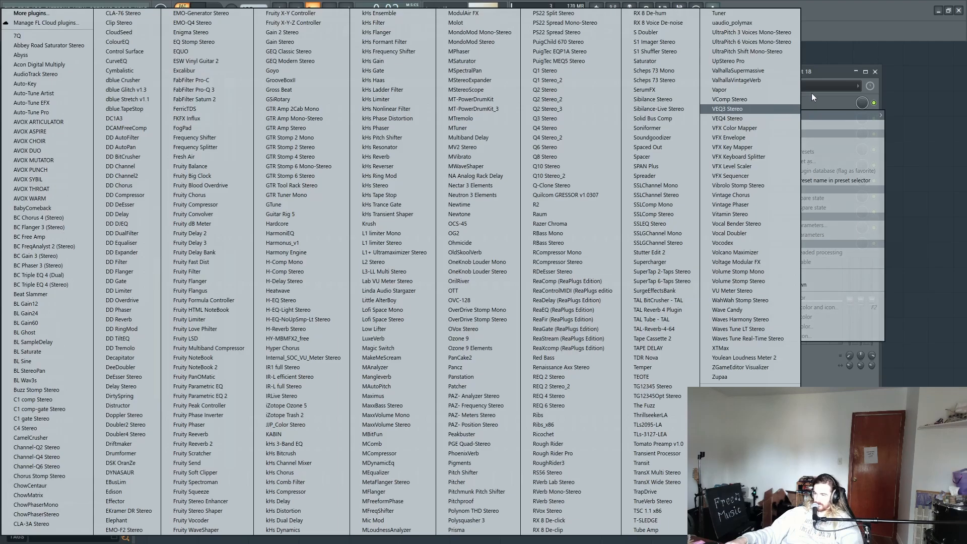
left_click(824, 74)
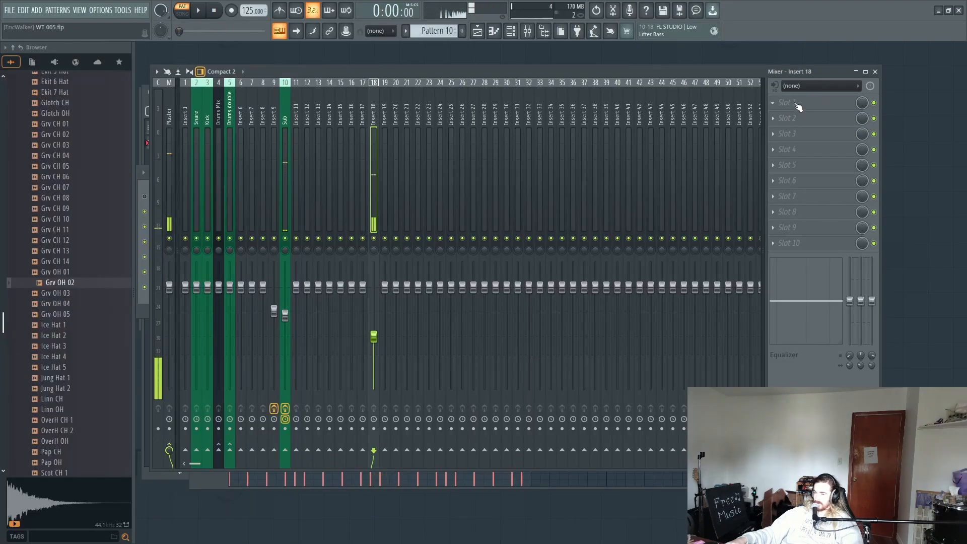
left_click(796, 103)
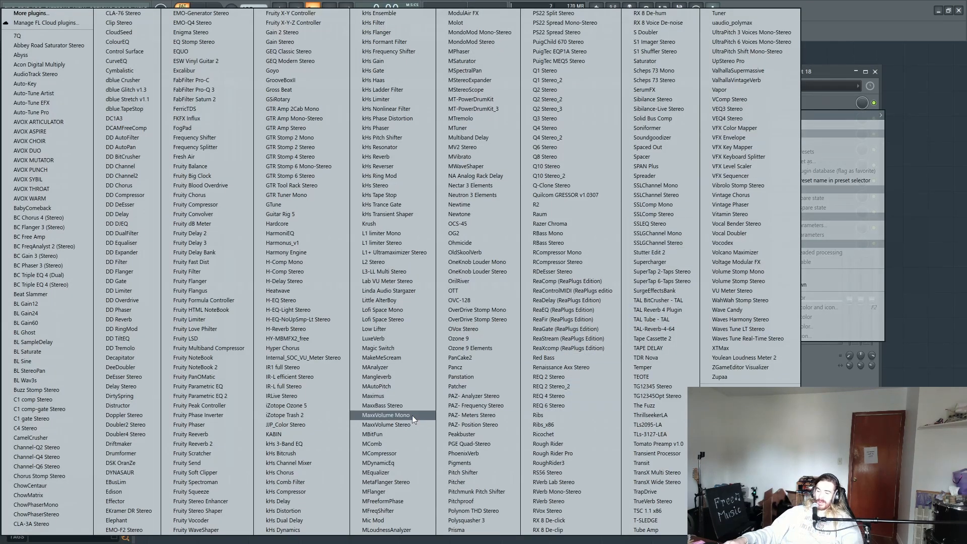
left_click(218, 424)
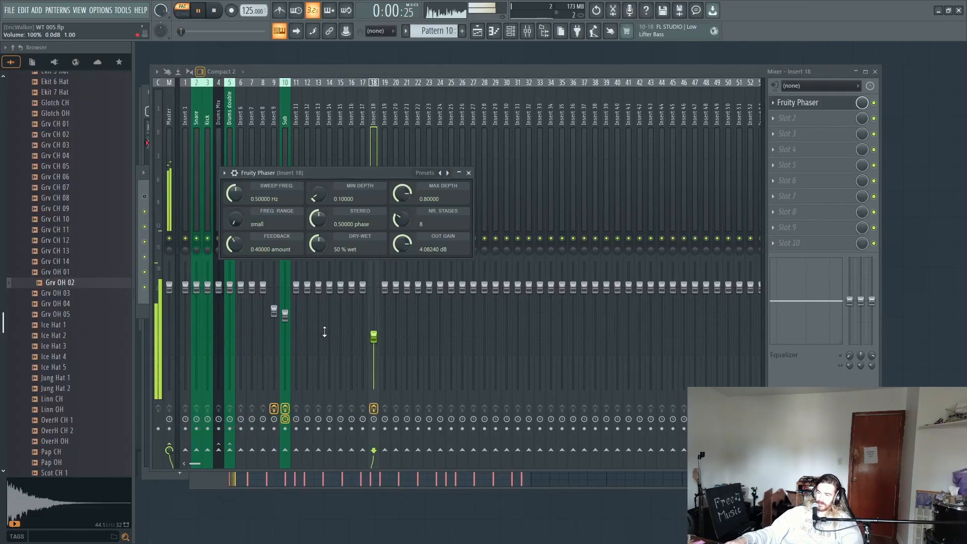
right_click(446, 172)
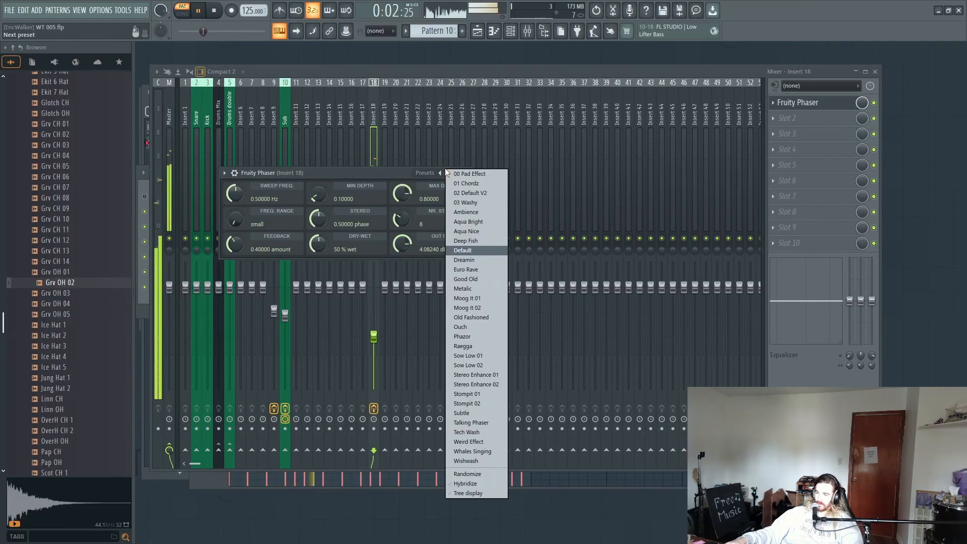
left_click(404, 169)
left_click(366, 141)
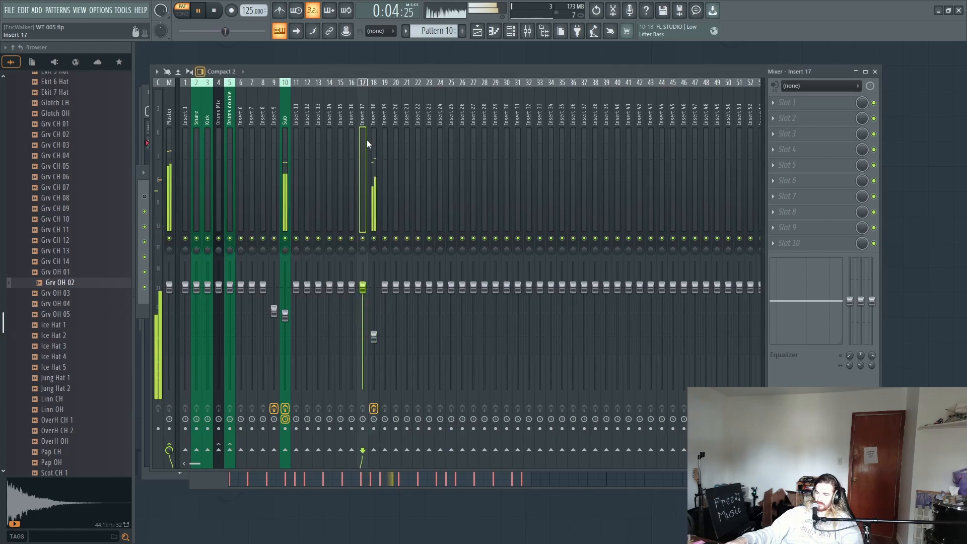
left_click_drag(374, 336, 374, 343)
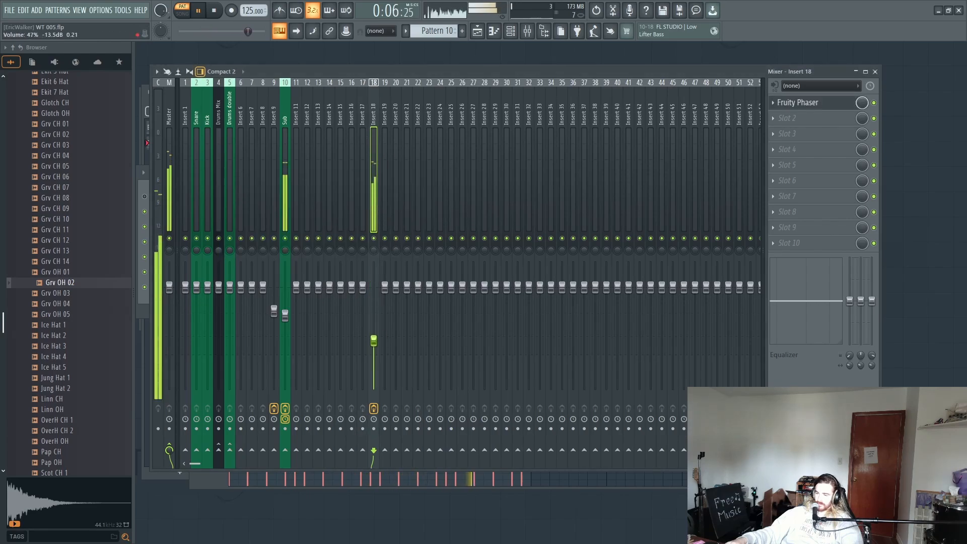
Step: Add Fruity Reeverb to slot 6 of Insert 18 with 100% reverb, 50% dry, 0.3 sec decay and Warmer color, and lower the track's volume slightly
left_click(801, 187)
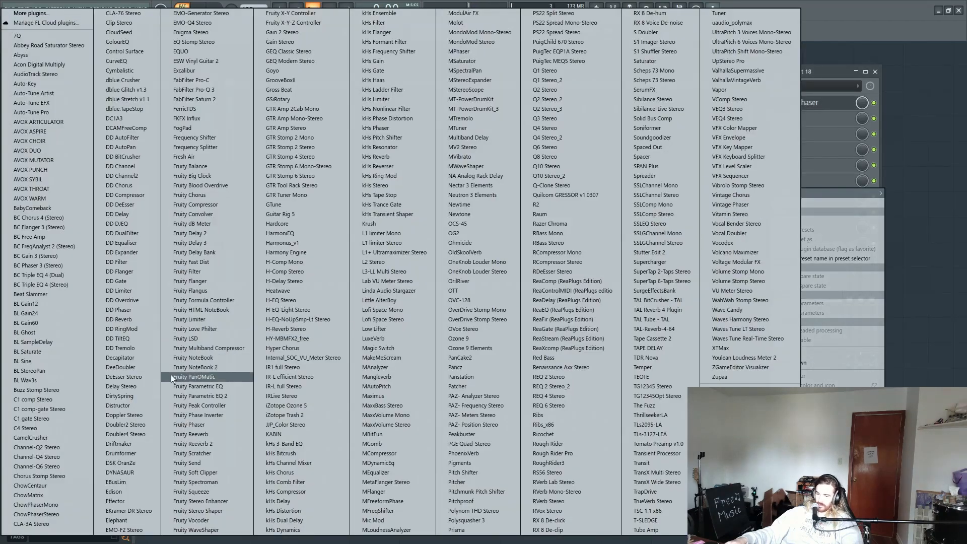
left_click(191, 435)
key("space")
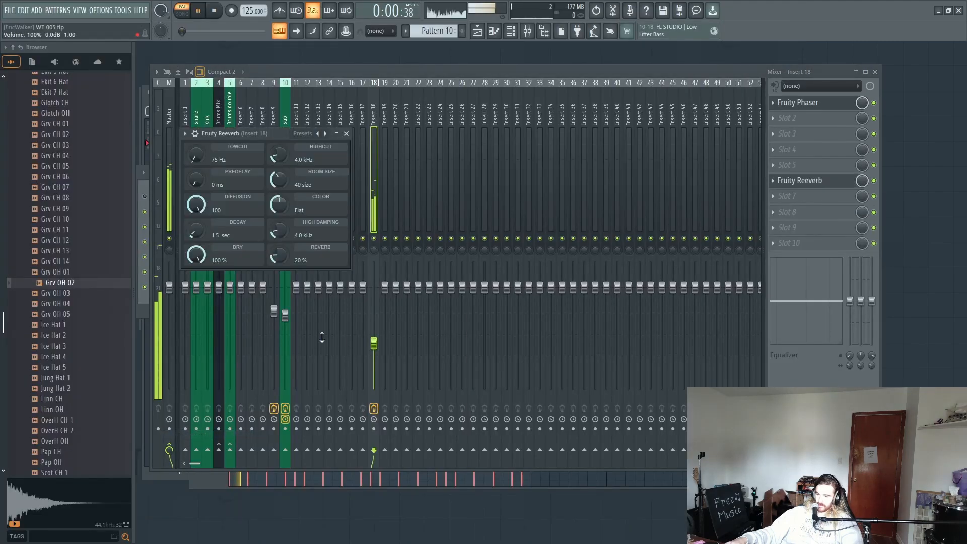
left_click_drag(278, 256, 278, 221)
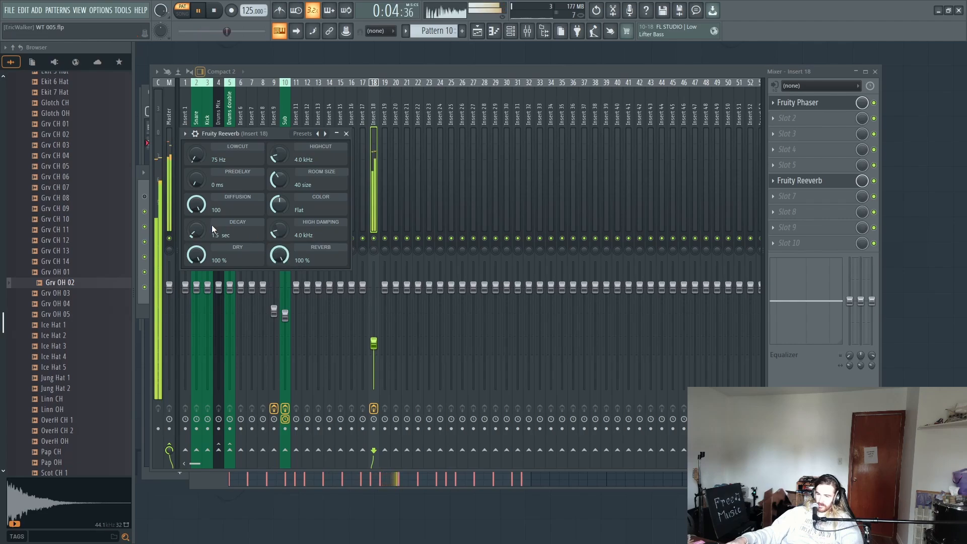
left_click_drag(197, 230, 196, 269)
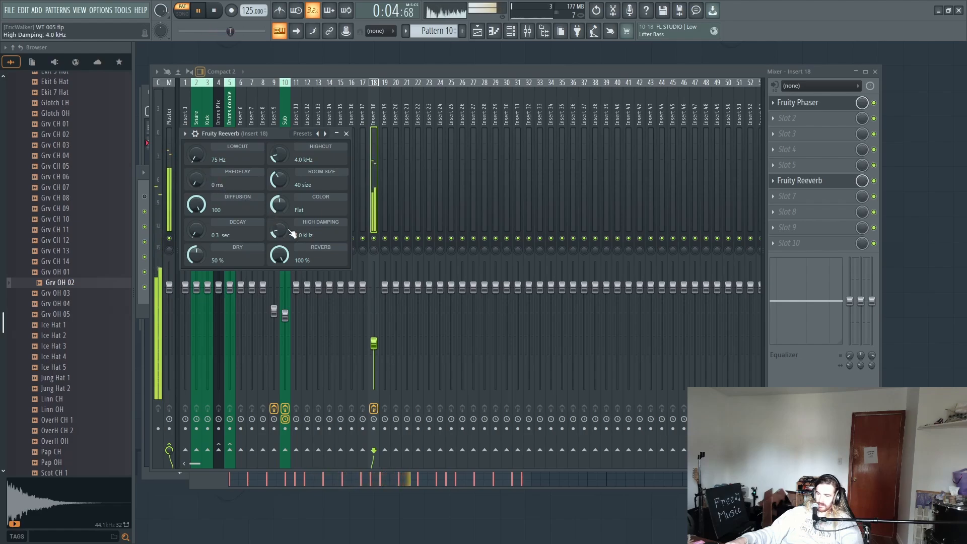
left_click_drag(289, 211, 289, 205)
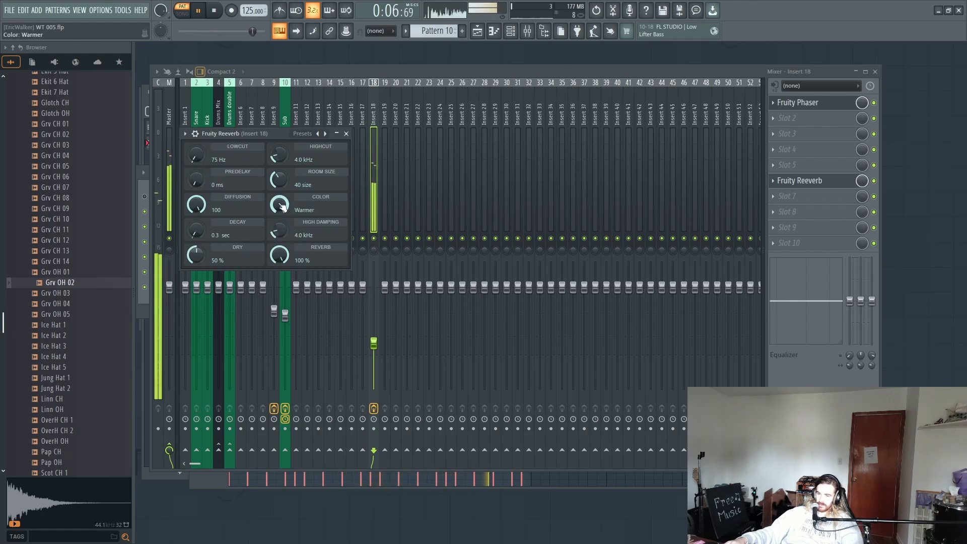
left_click(381, 203)
left_click_drag(374, 345, 374, 348)
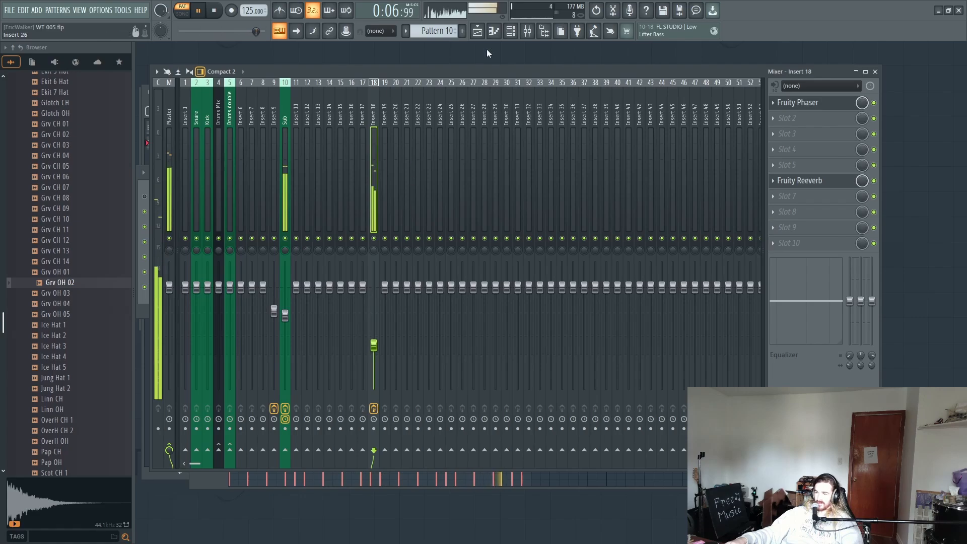
Step: Open the playlist, switch playback to song mode and play the arrangement from the start
left_click(479, 31)
key("space")
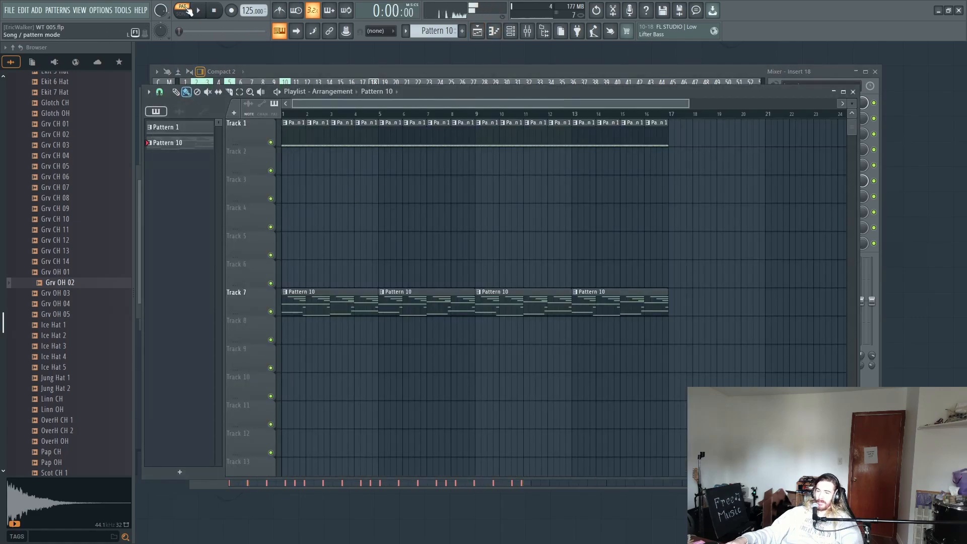
left_click(189, 13)
key("space")
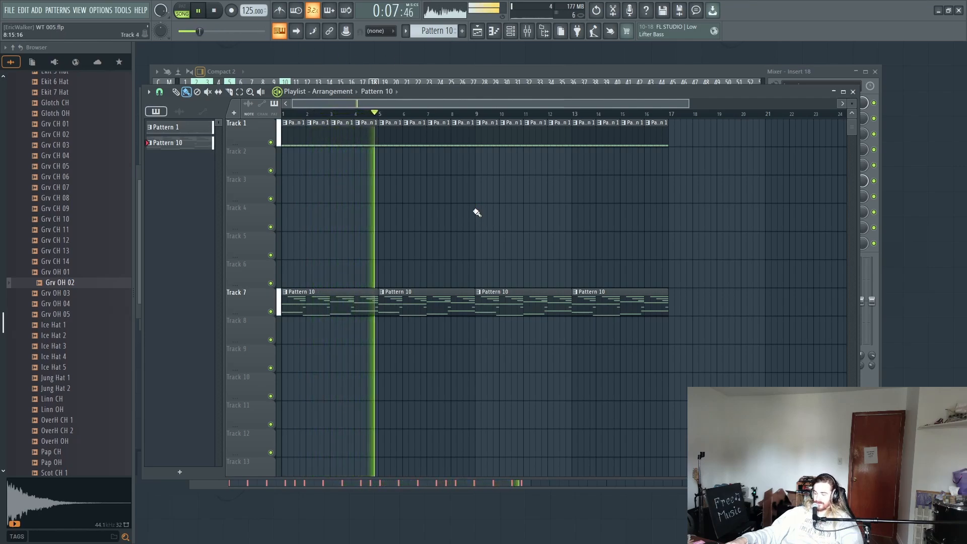
key("space")
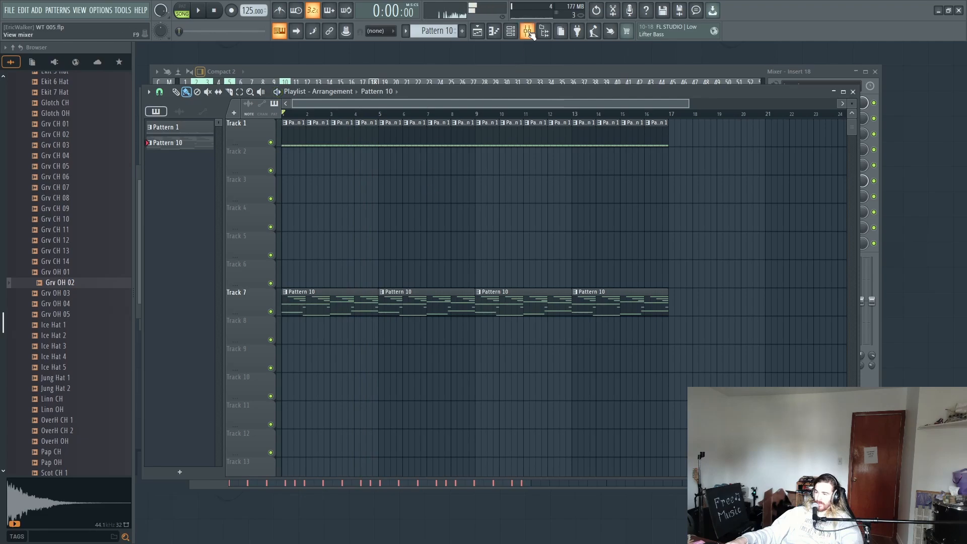
Step: Rename mixer track Insert 18 as Synth Melody and colour it with the light green preset swatch 1
key("F9")
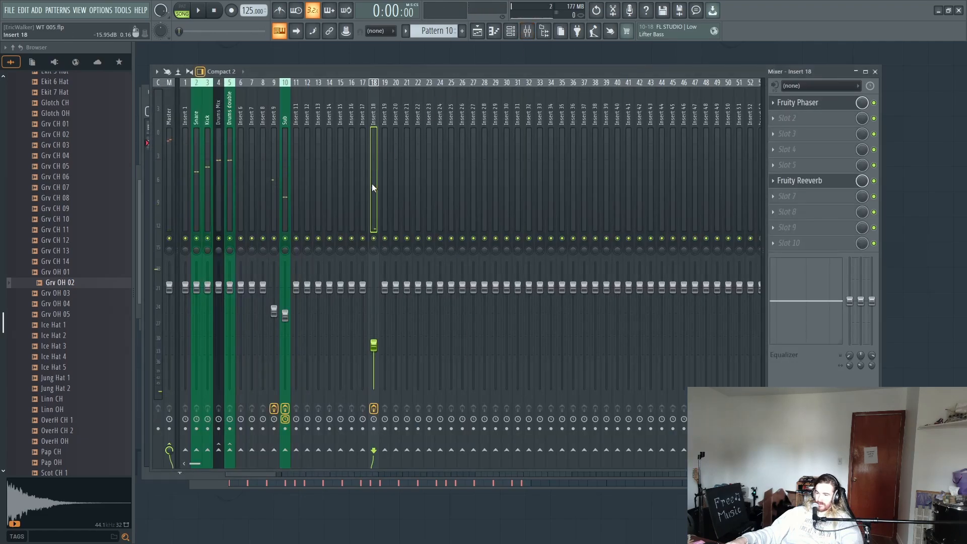
key("F2")
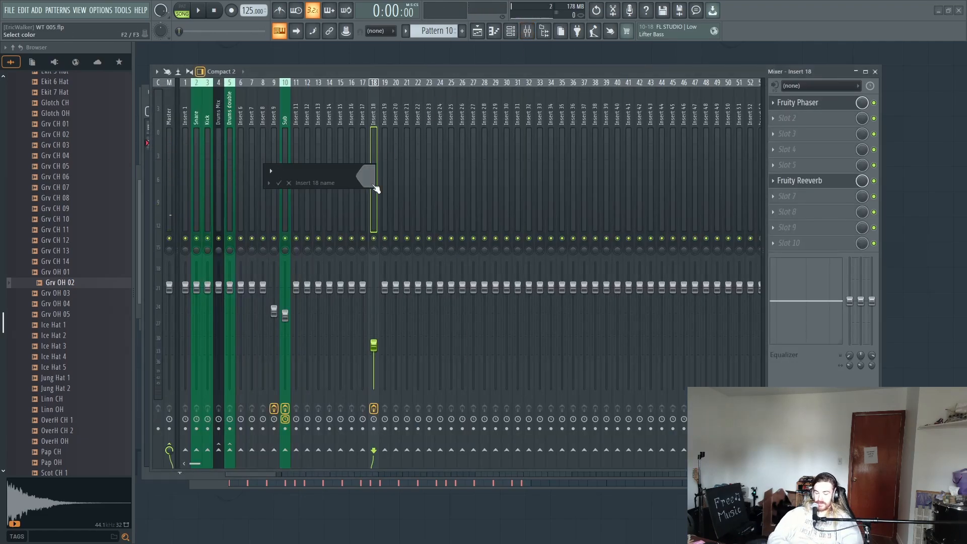
type("Su")
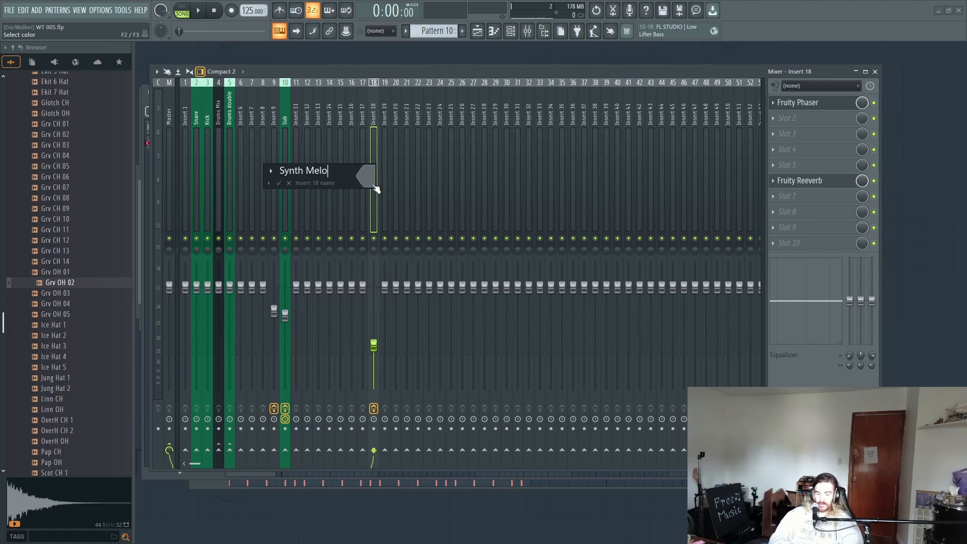
left_click(373, 184)
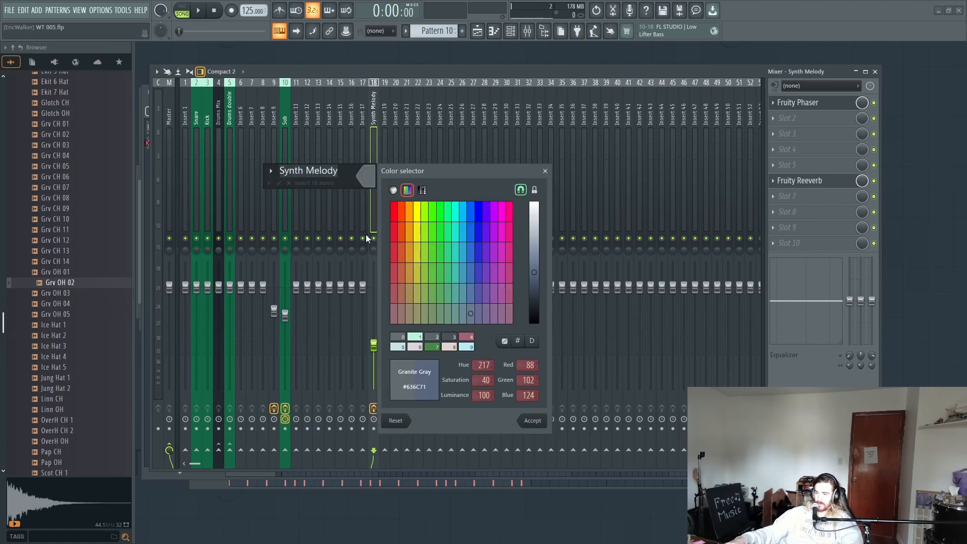
left_click(410, 339)
key("Return")
key("Return")
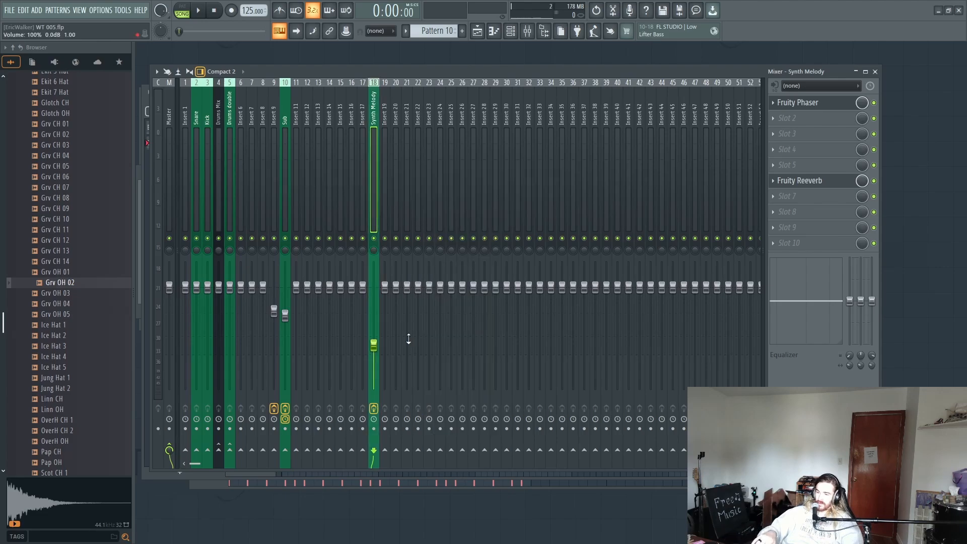
Step: Play the arrangement to check the mixer levels and select the Kick track
key("space")
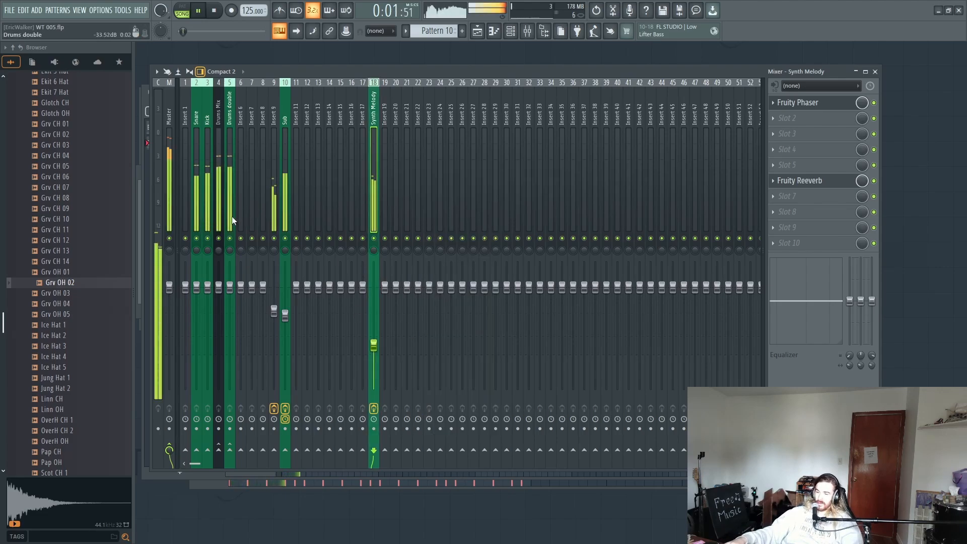
key("space")
left_click(210, 196)
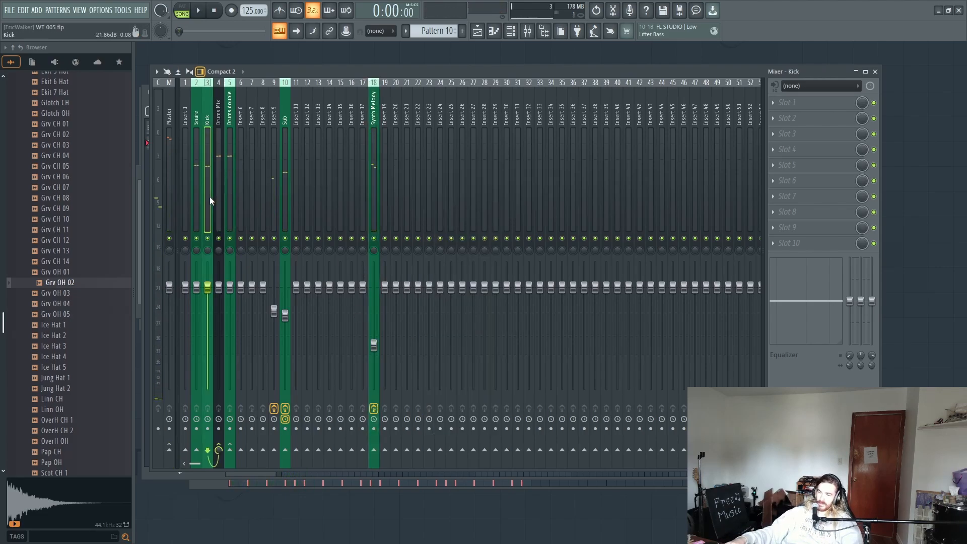
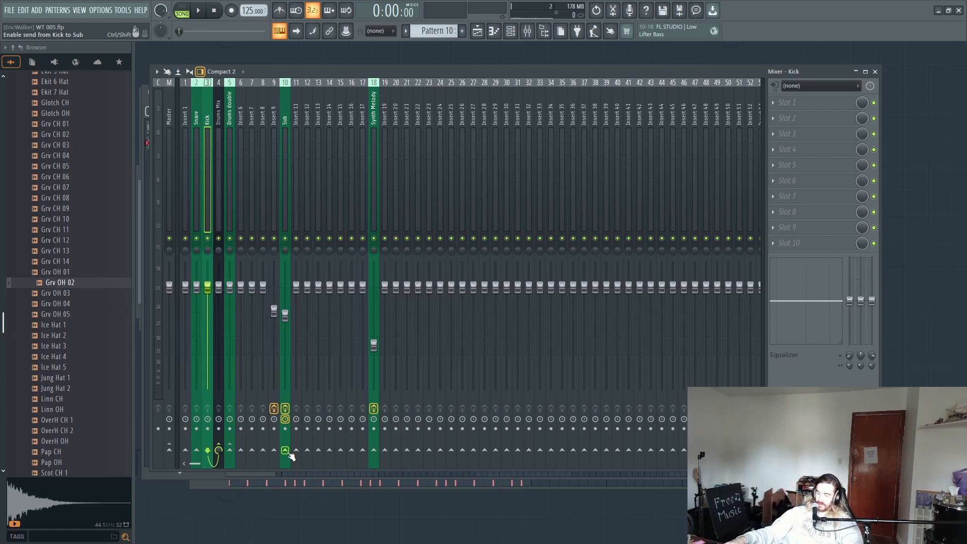
Step: Sidechain the Kick track to the Sub track and add Fruity Limiter in COMP mode to slot 5 of Sub
right_click(286, 451)
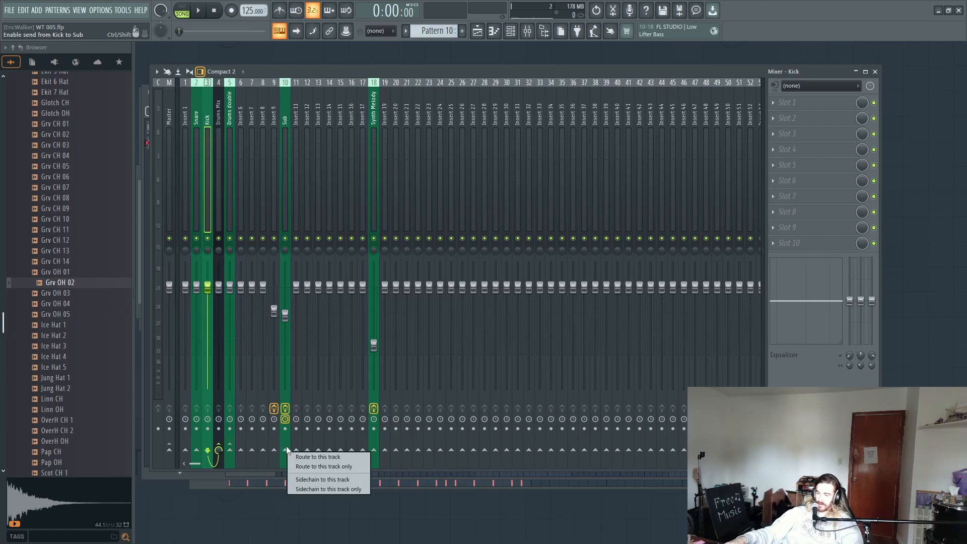
left_click(300, 479)
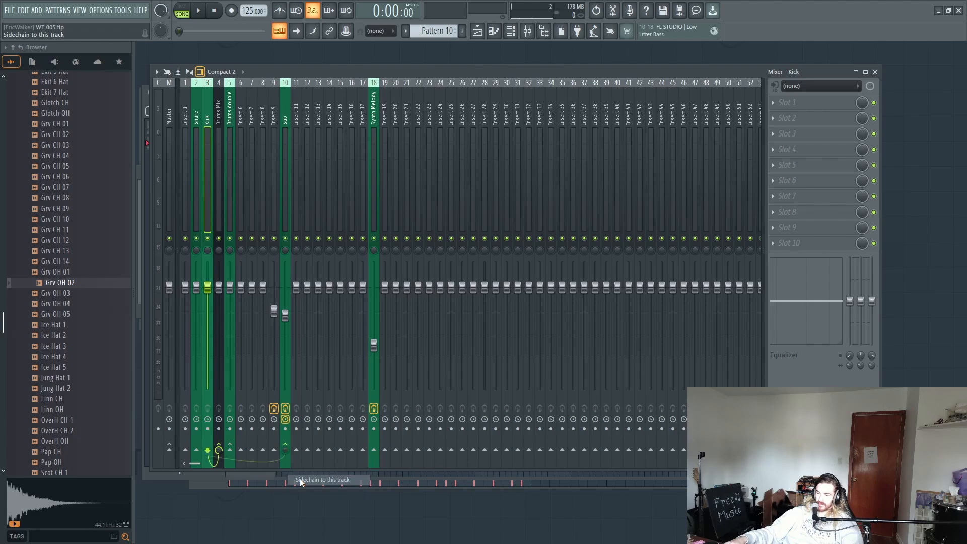
left_click(283, 202)
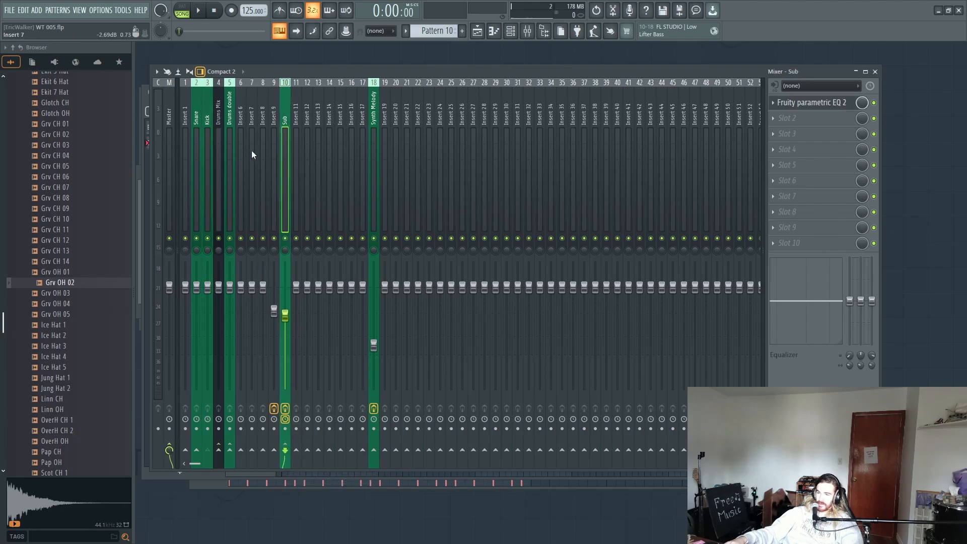
left_click(791, 164)
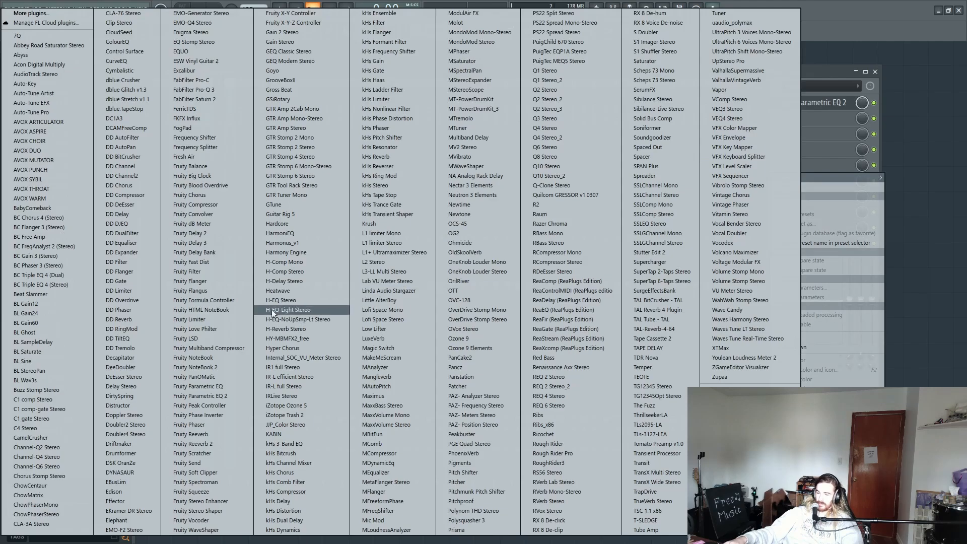
left_click(220, 320)
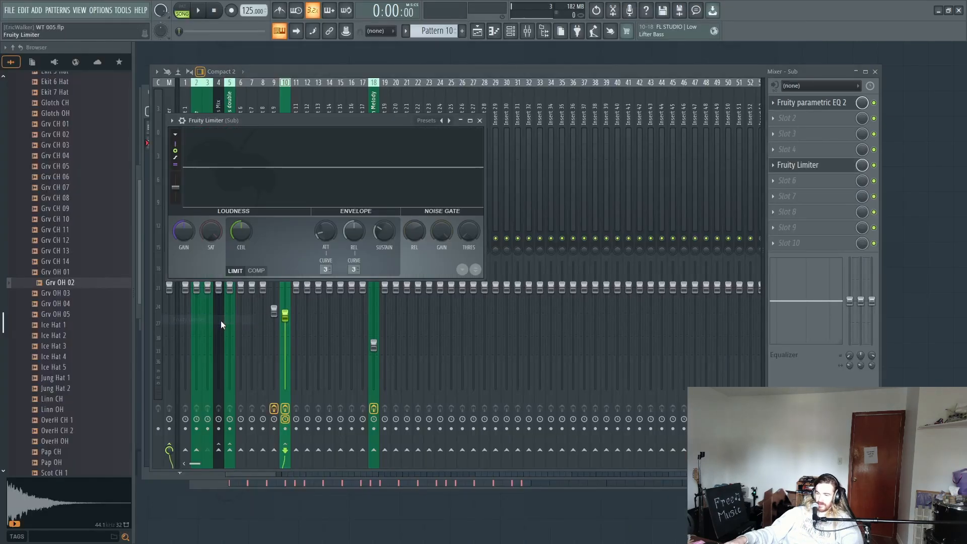
left_click(257, 271)
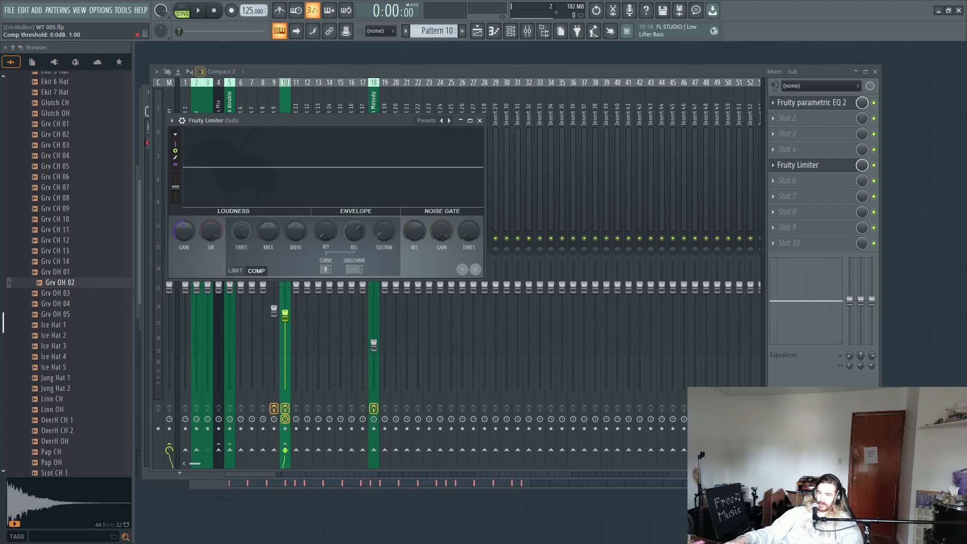
Step: Set the Sub limiter's compressor to about -11.3 dB threshold, 100% knee, about 1.7:1 ratio and sidechain input 1
left_click_drag(241, 232, 241, 258)
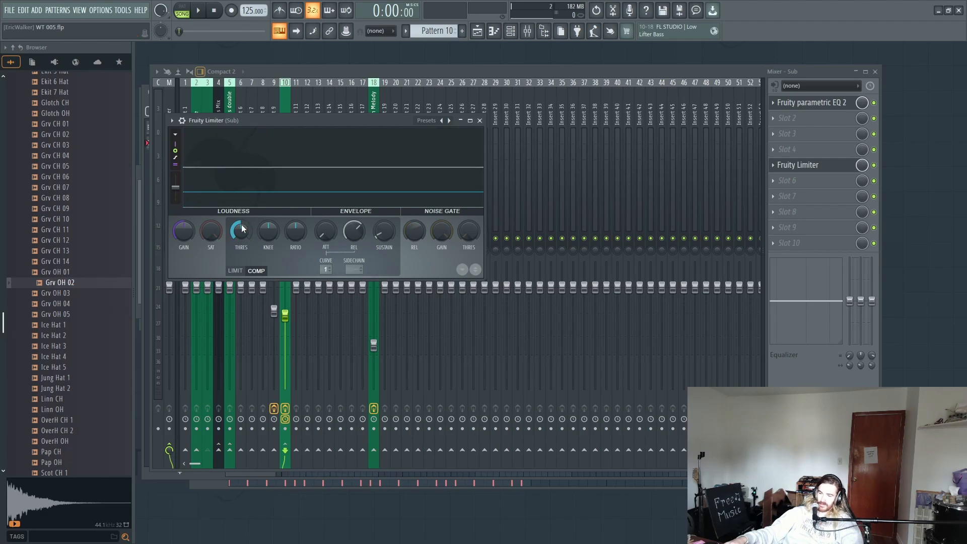
left_click_drag(241, 228, 242, 227)
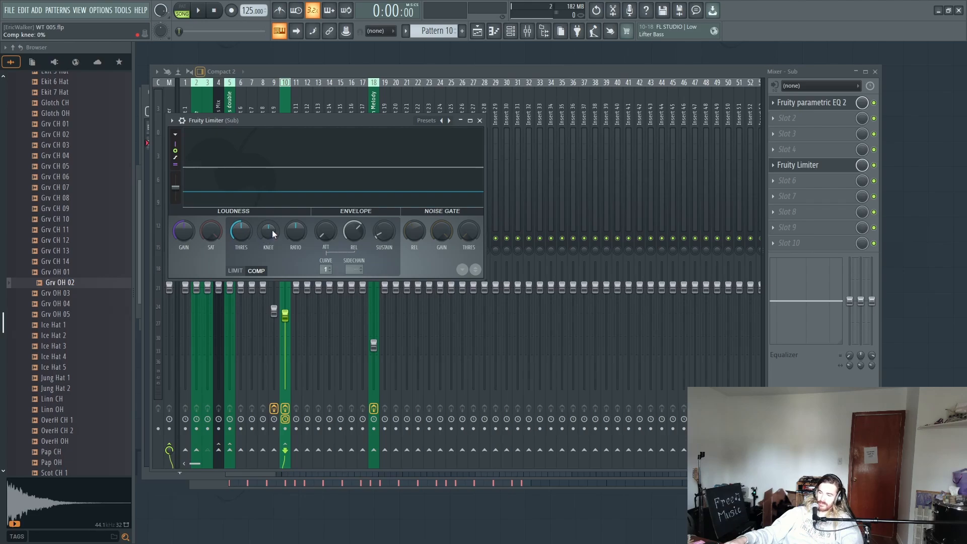
mouse_move(272, 230)
left_mouse_down()
mouse_move(272, 219)
mouse_move(288, 233)
left_mouse_up()
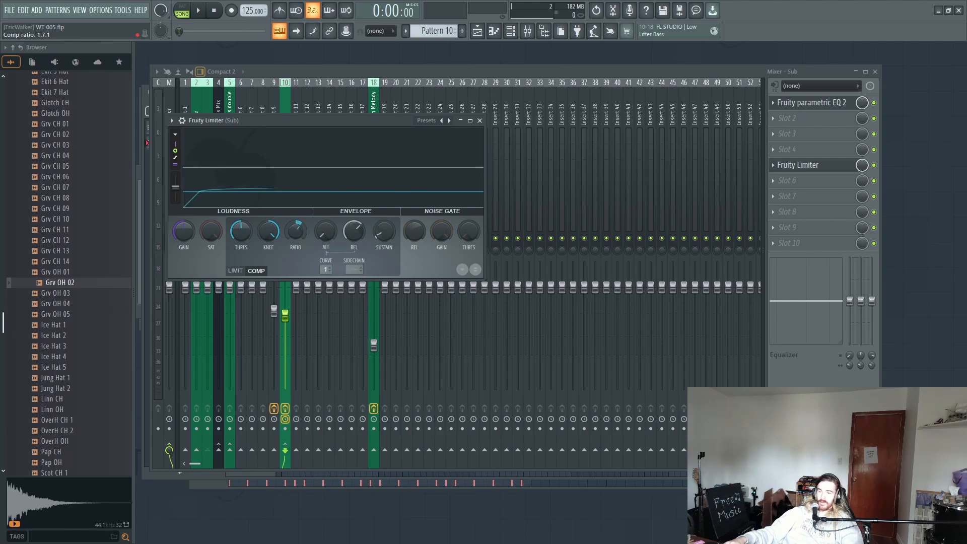
left_click_drag(288, 233, 288, 232)
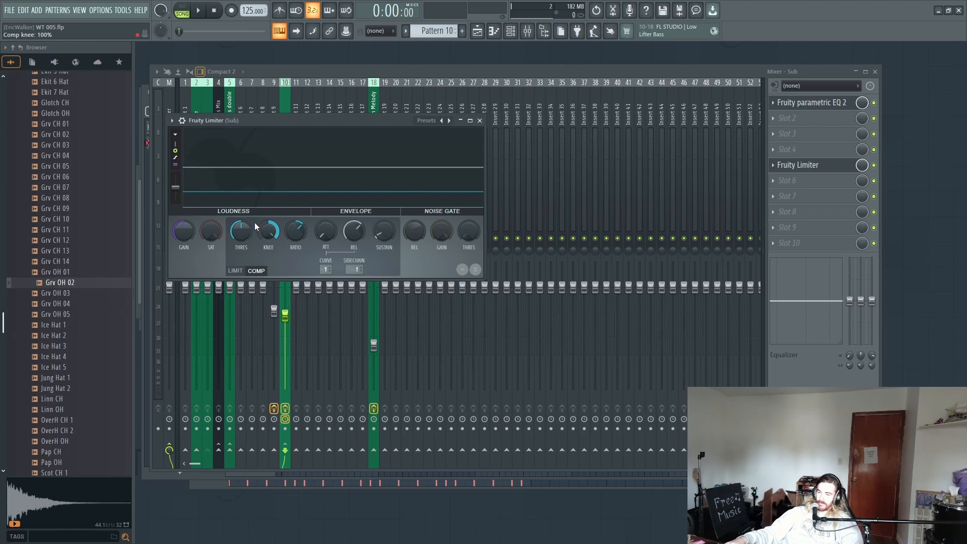
Step: Audition the sidechained Sub while lowering the compressor threshold in stages to -16.7 dB and about -29.7 dB, ending with a slight raise
key("space")
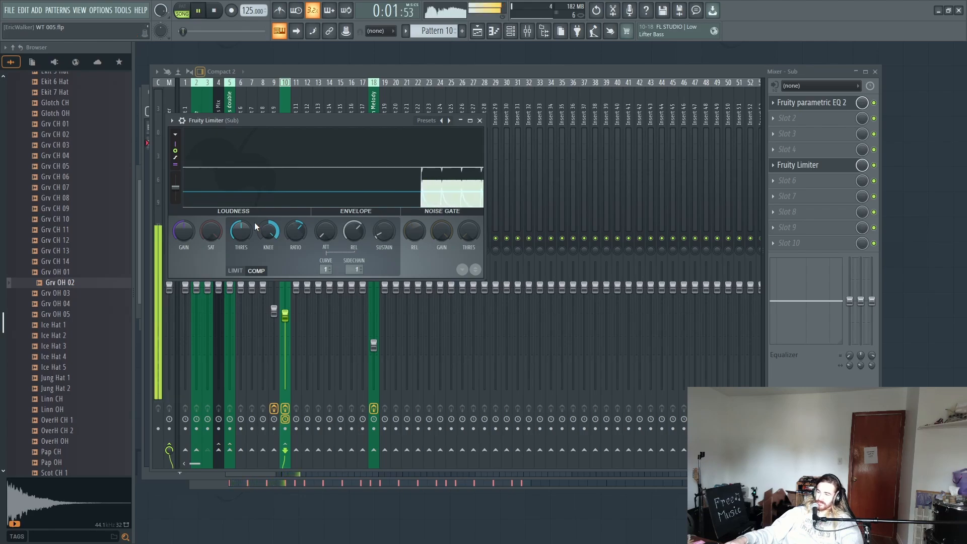
key("space")
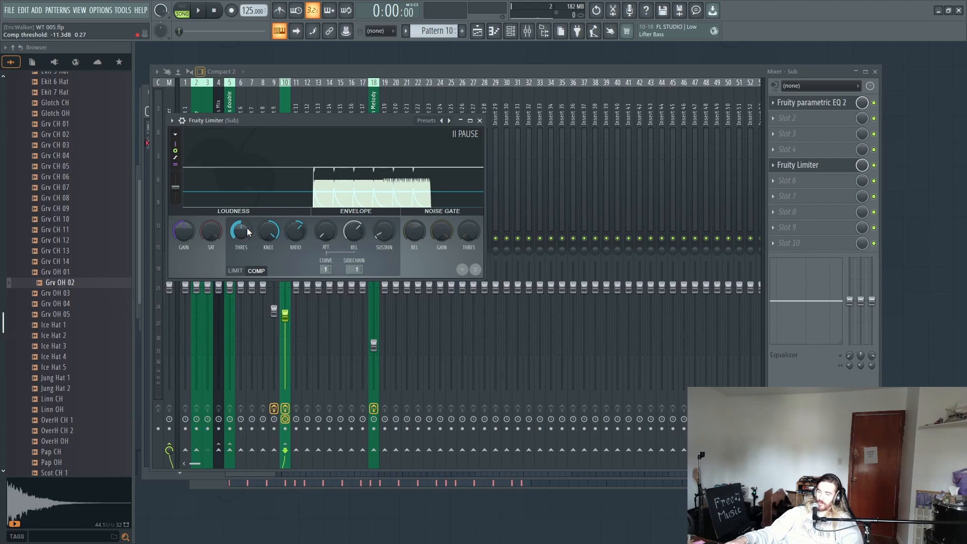
left_click_drag(248, 231, 249, 245)
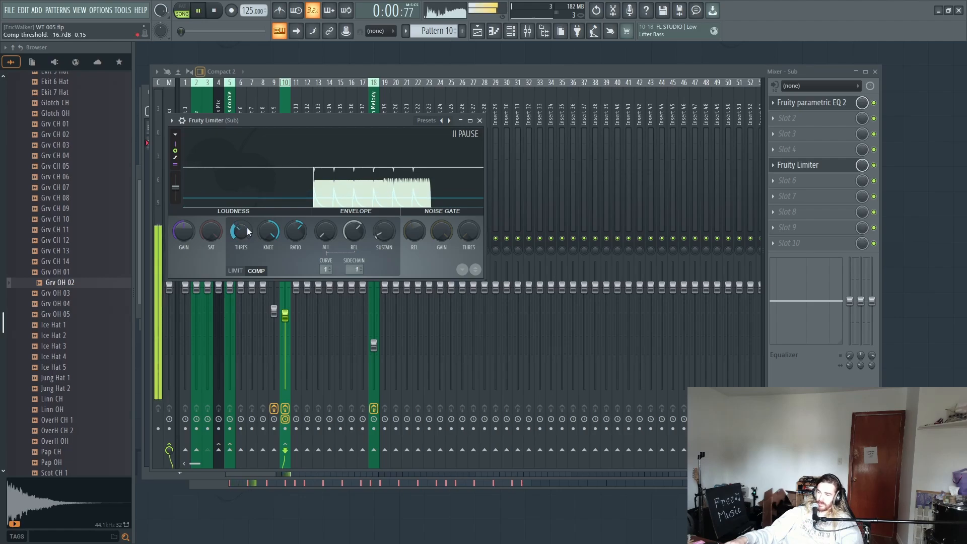
key("space")
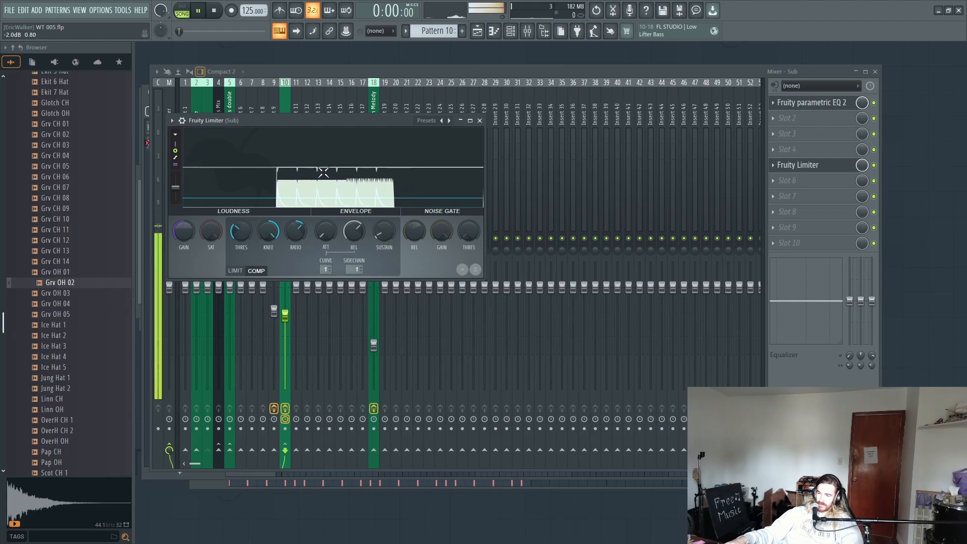
key("space")
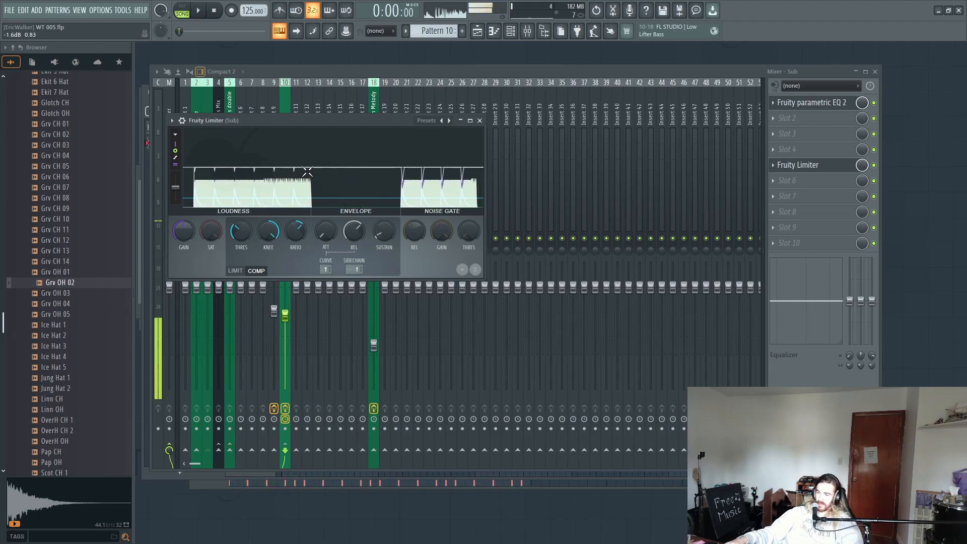
left_click_drag(237, 221, 237, 206)
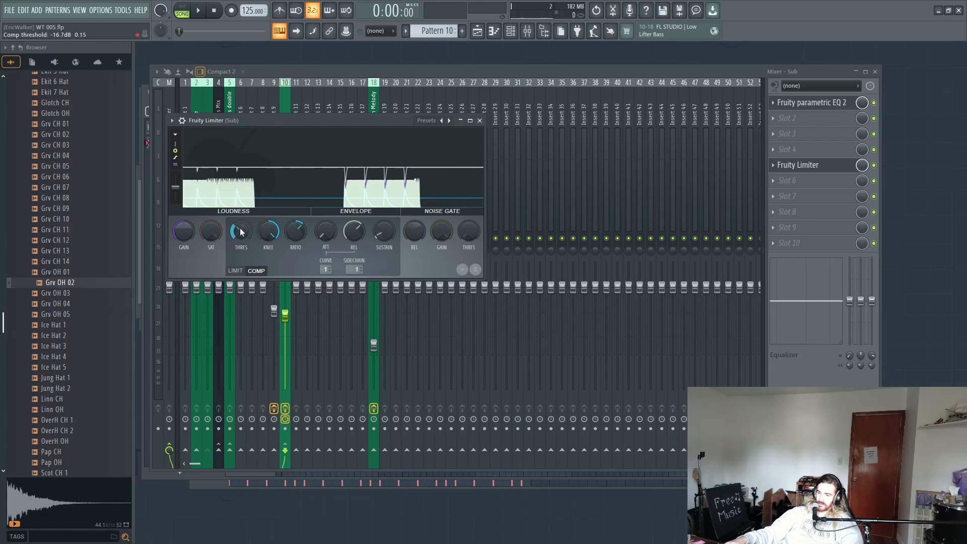
key("space")
scroll(240, 232, "down", 8)
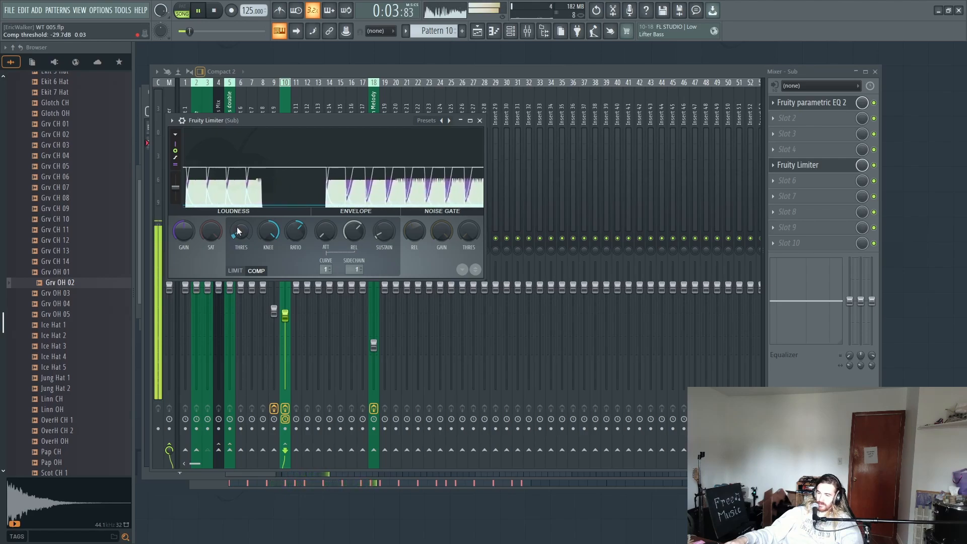
key("space")
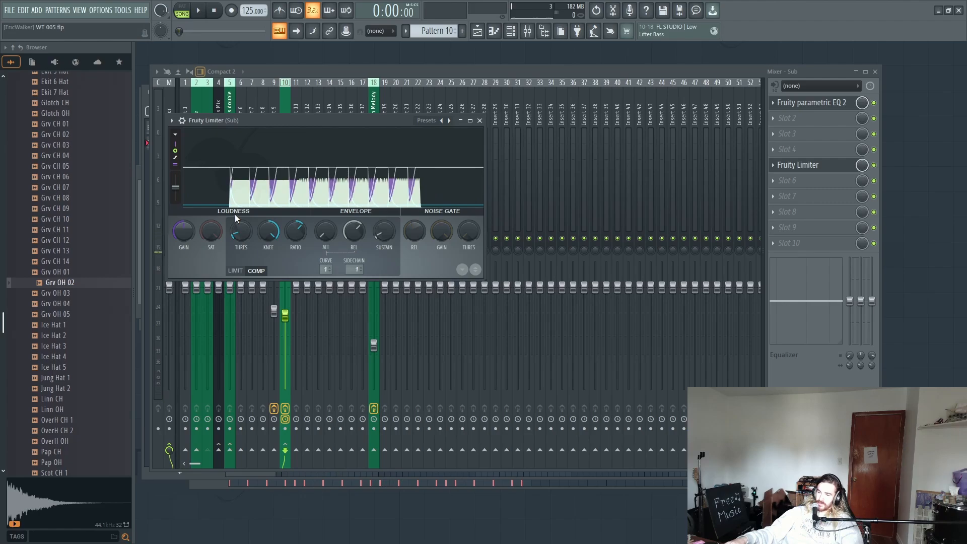
key("space")
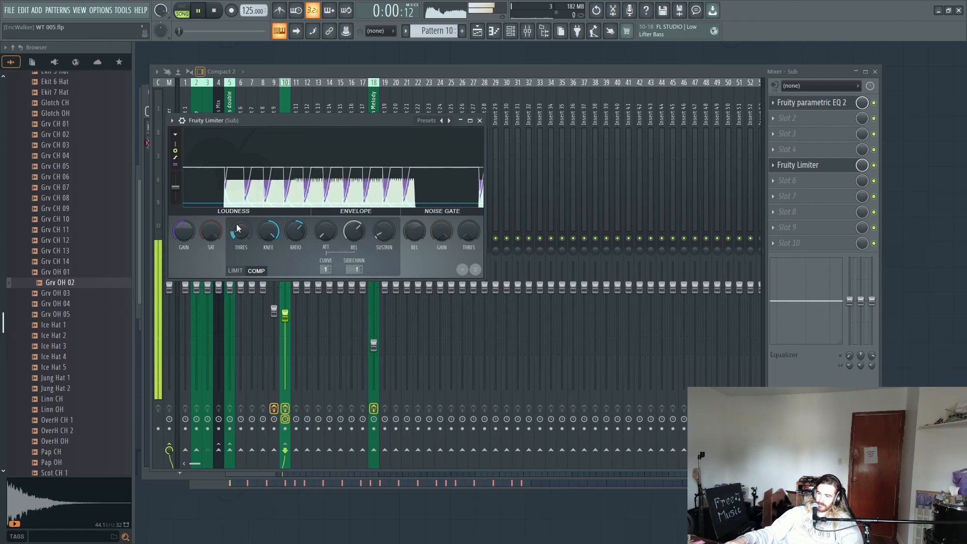
scroll(236, 224, "up", 3)
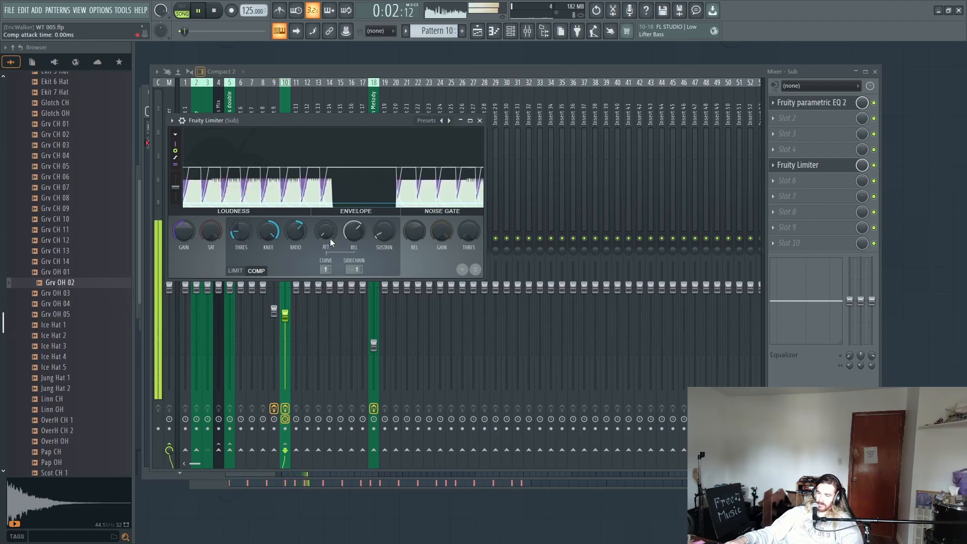
Step: Shorten the Sub compressor's release to about 62 ms and lower its threshold a little further while auditioning the ducking
key("space")
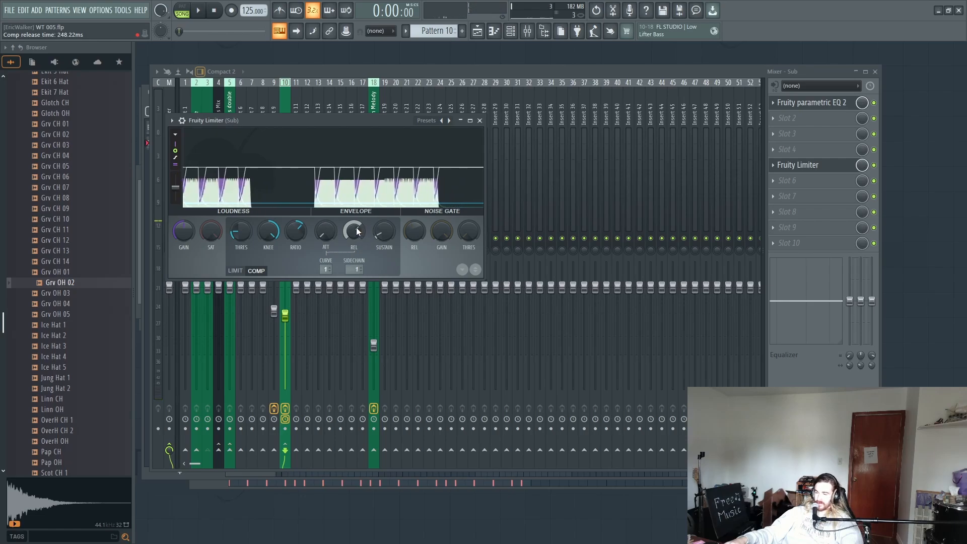
scroll(354, 231, "down", 5)
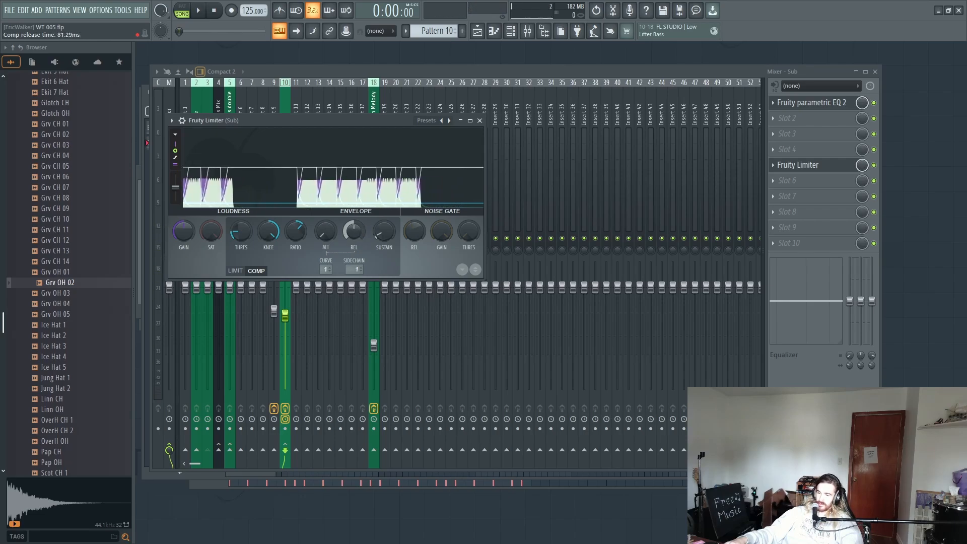
key("space")
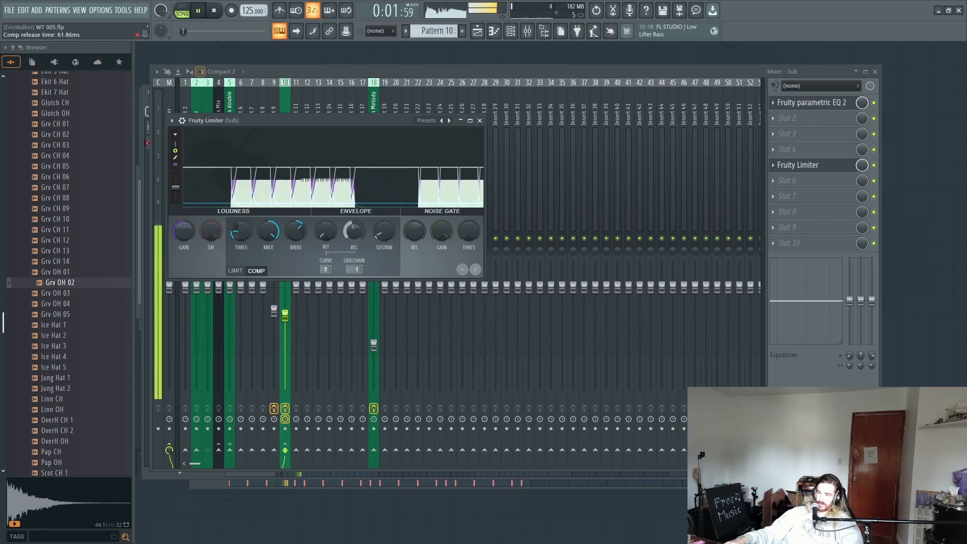
key("space")
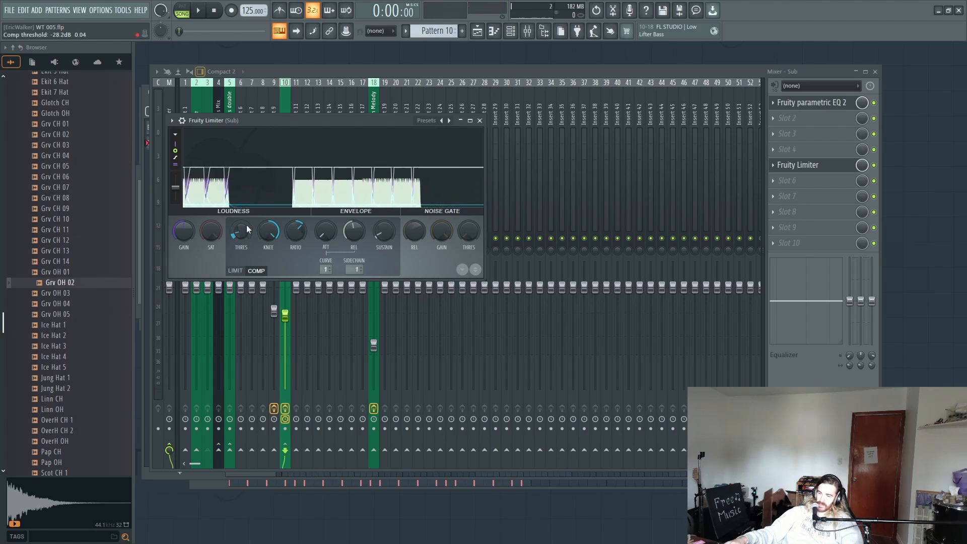
key("space")
left_click_drag(243, 230, 243, 237)
key("space")
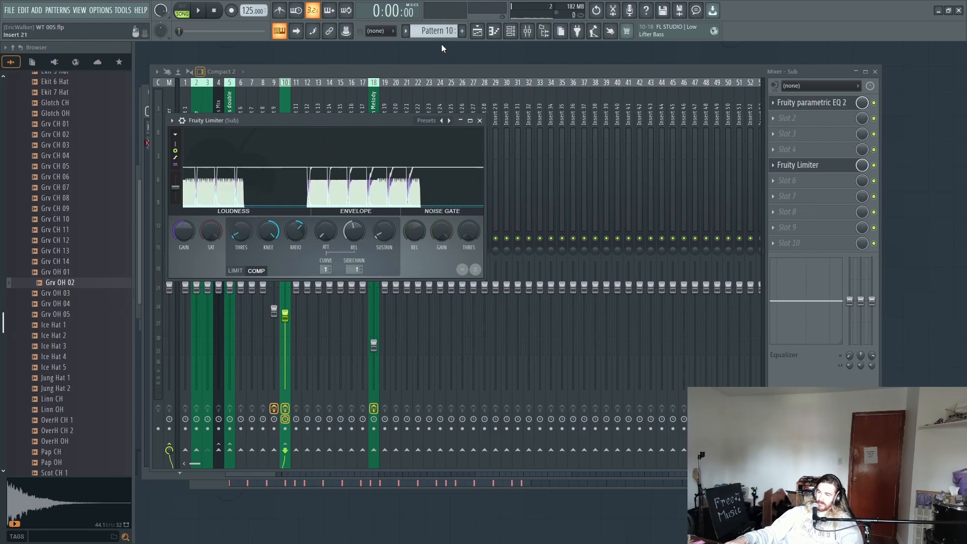
Step: Play the arrangement from the start and lower the Synth Melody mixer track's volume to about 41%
left_click(477, 33)
key("space")
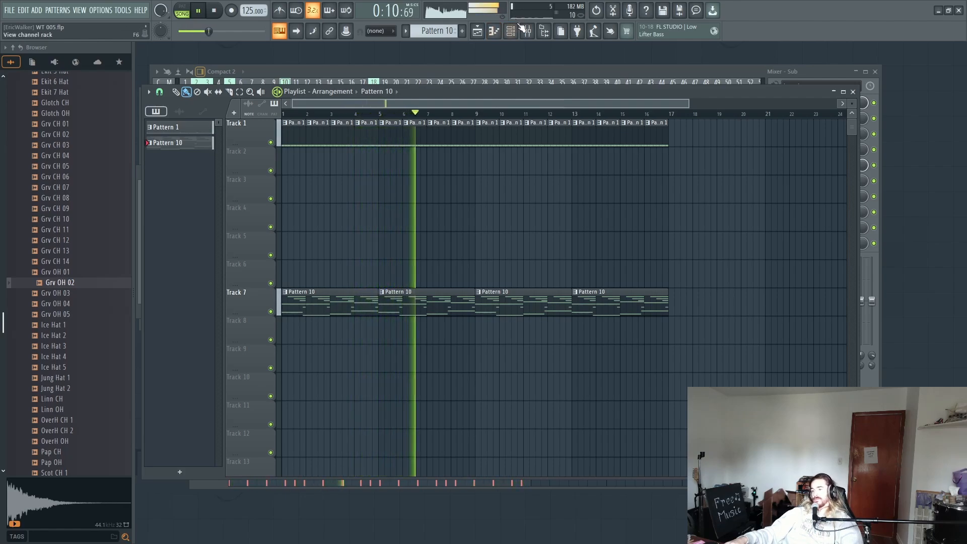
key("F9")
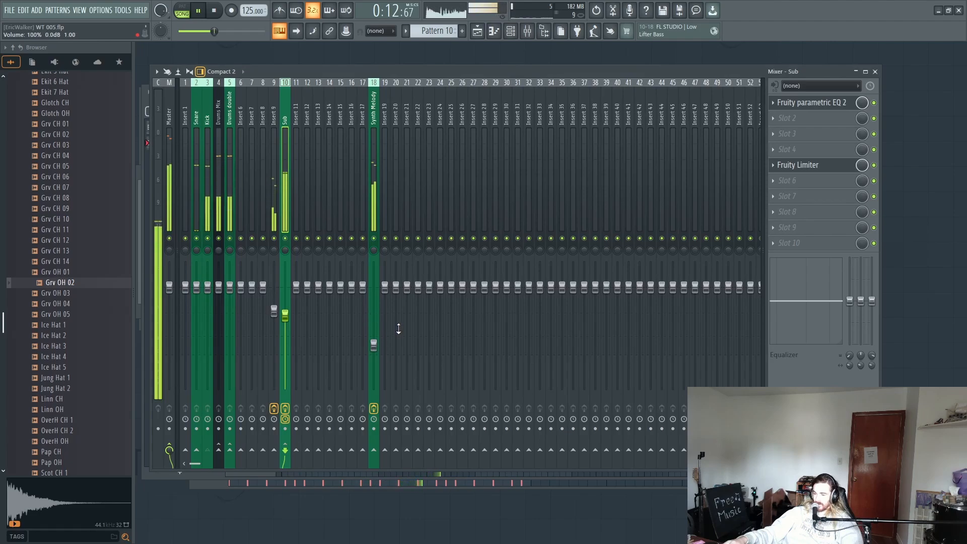
left_click_drag(375, 345, 381, 351)
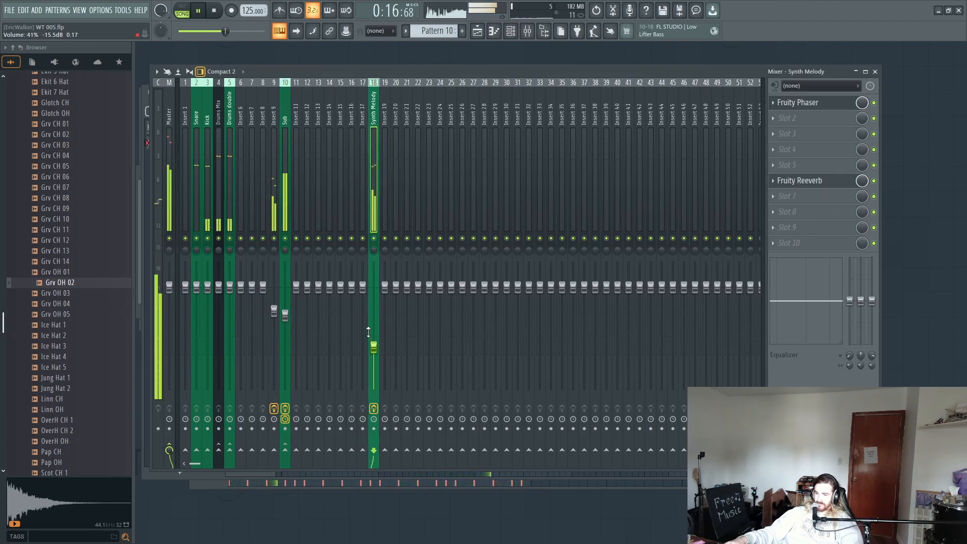
key("space")
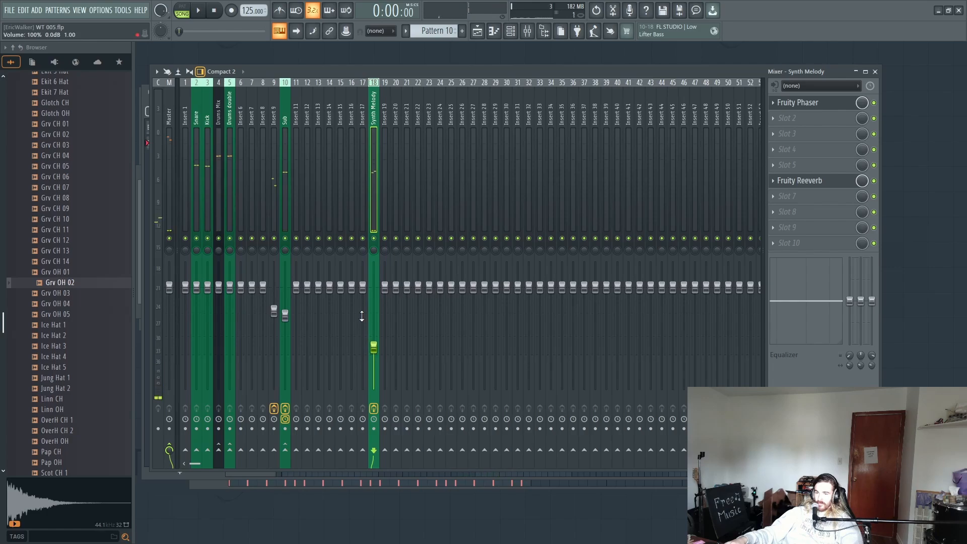
Step: Shift all Pattern 1 and Pattern 10 clips in the playlist so that they start at bar 9
left_click(477, 31)
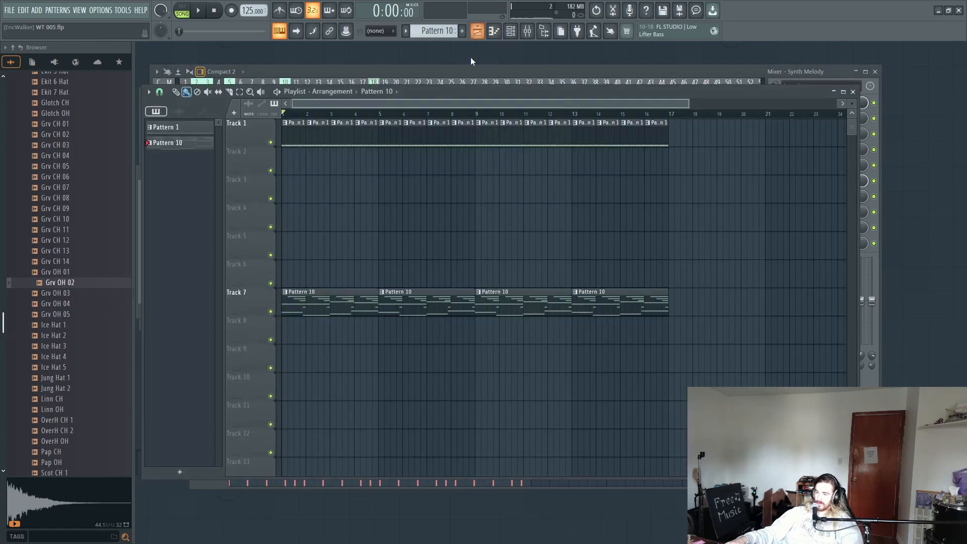
left_click_drag(714, 118, 522, 309)
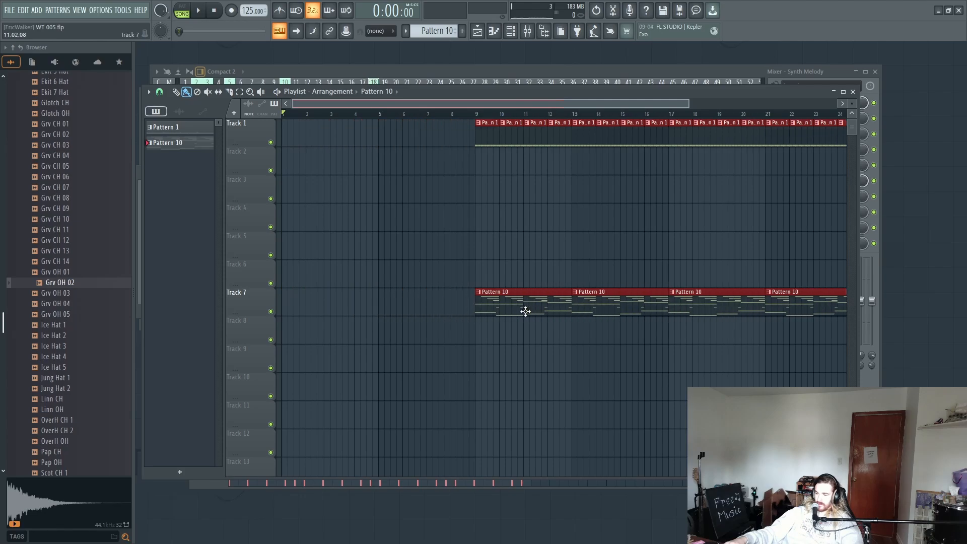
Step: Open the ePiano piano roll in Pattern 10 and add one-bar notes A#4, A#4, D#5 and C#5 over bars 1–4
left_click(510, 31)
right_click(295, 197)
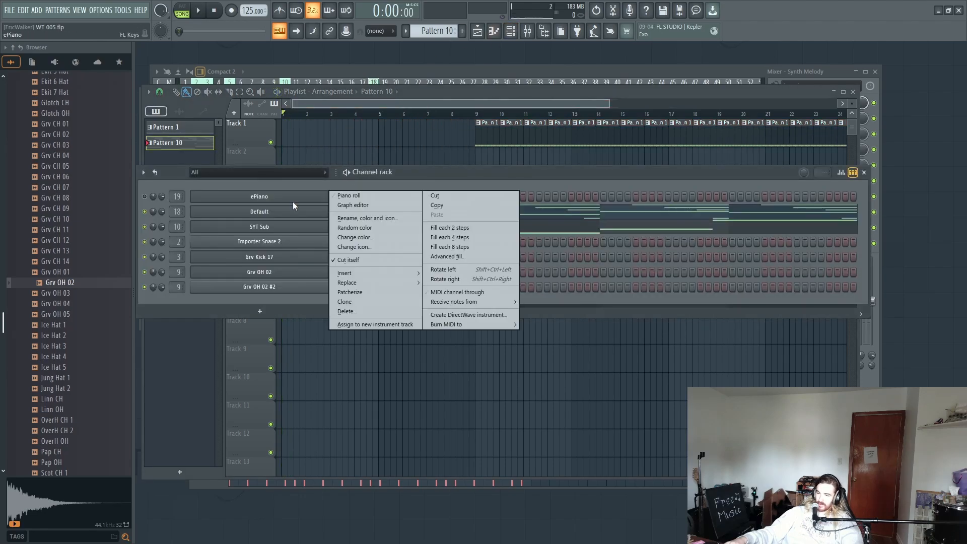
left_click(347, 198)
scroll(591, 183, "down", 2)
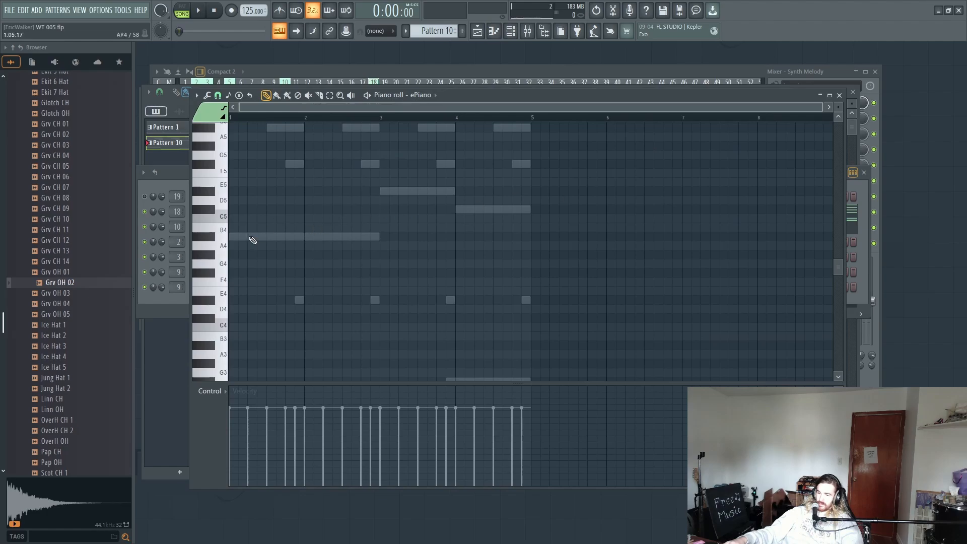
left_click(253, 240)
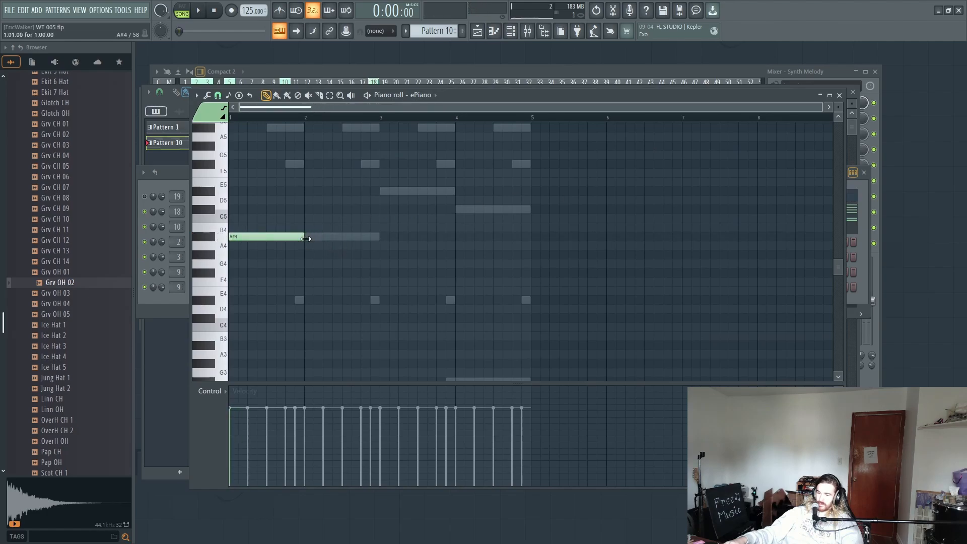
left_click(308, 239)
left_click_drag(305, 240, 303, 240)
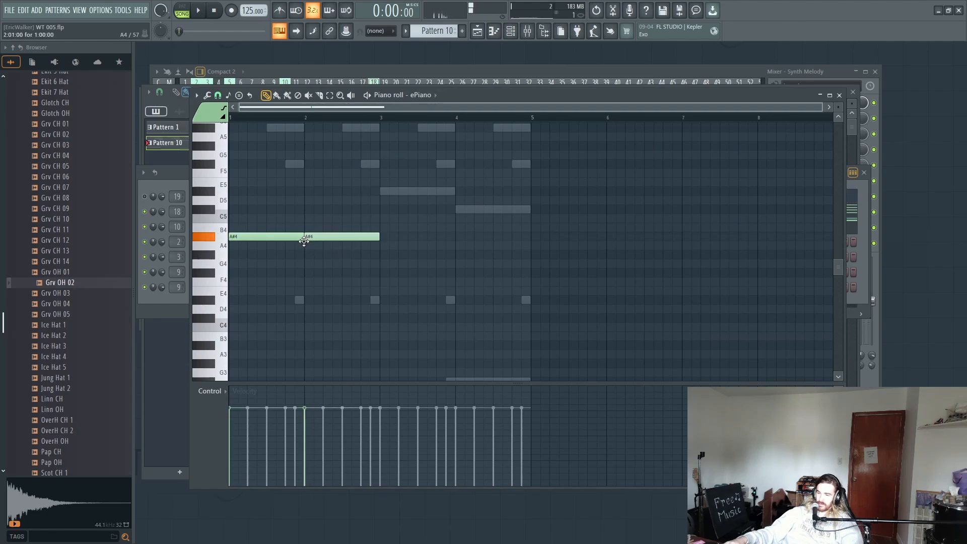
scroll(339, 249, "up", 3)
left_click(385, 245)
left_click(453, 263)
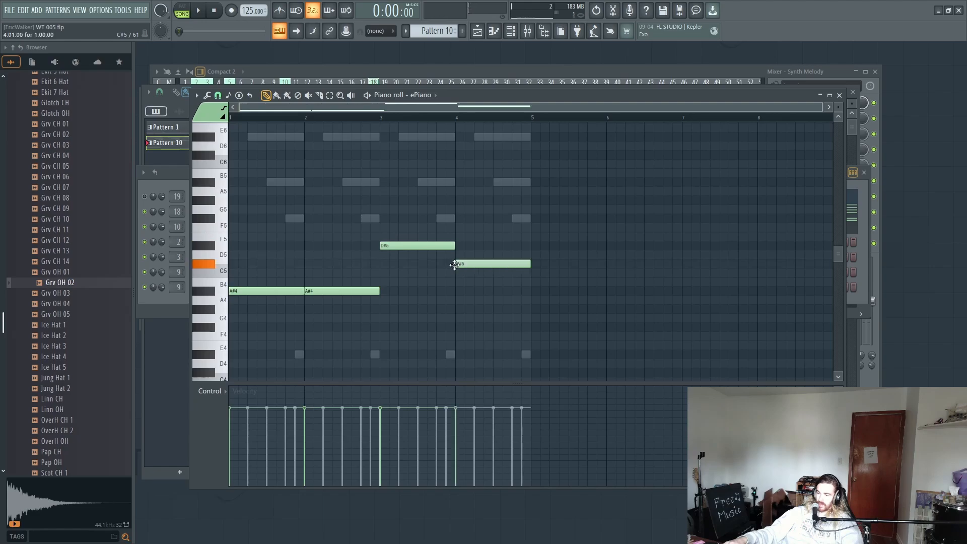
Step: Duplicate the four ePiano notes seven semitones higher, at F5, F5, A#5 and G#5
mouse_move(563, 206)
left_mouse_down()
mouse_move(387, 272)
mouse_move(239, 310)
mouse_move(255, 268)
mouse_move(244, 293)
mouse_move(242, 212)
mouse_move(241, 221)
left_mouse_up()
key("ctrl+c")
key("ctrl+v")
left_click_drag(596, 154, 46, 406)
scroll(453, 356, "up", 3)
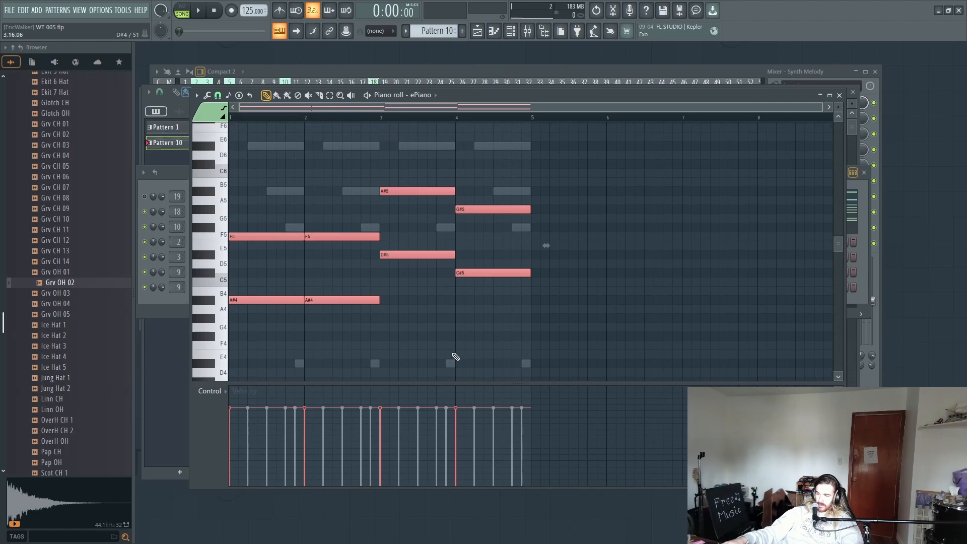
Step: Move all eight ePiano notes out of Pattern 10 into the new, empty Pattern 11
left_click_drag(596, 167, 31, 386, "ctrl")
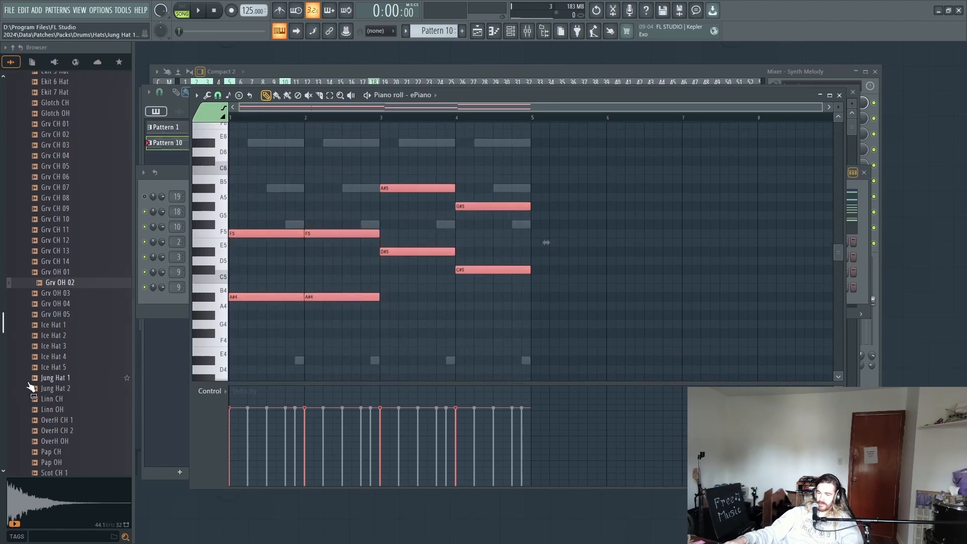
key("Delete")
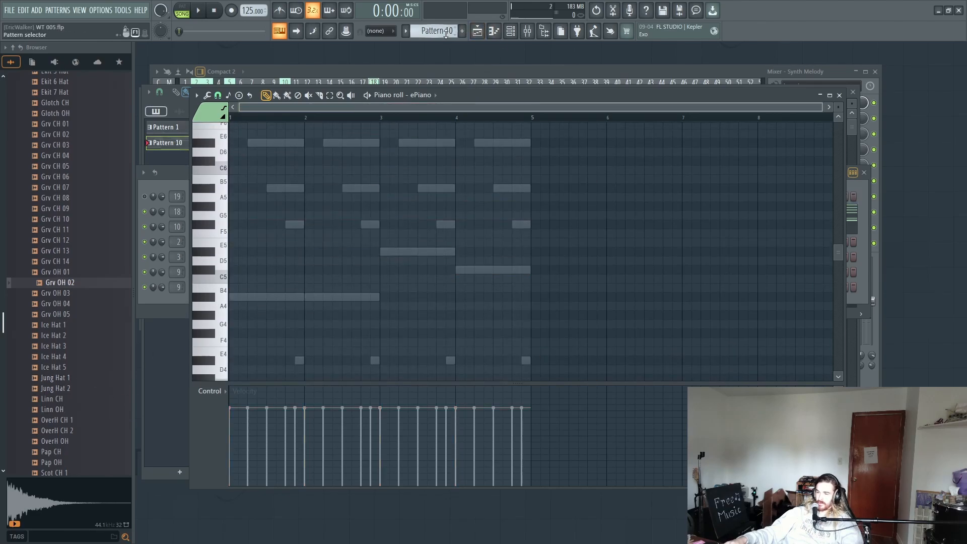
scroll(446, 33, "up", 1)
key("ctrl+v")
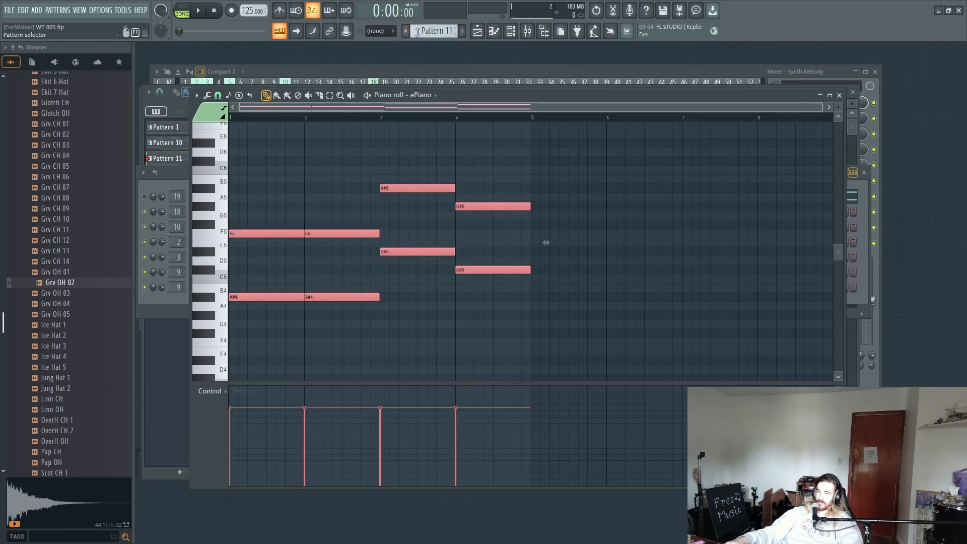
scroll(445, 33, "down", 1)
scroll(446, 33, "up", 1)
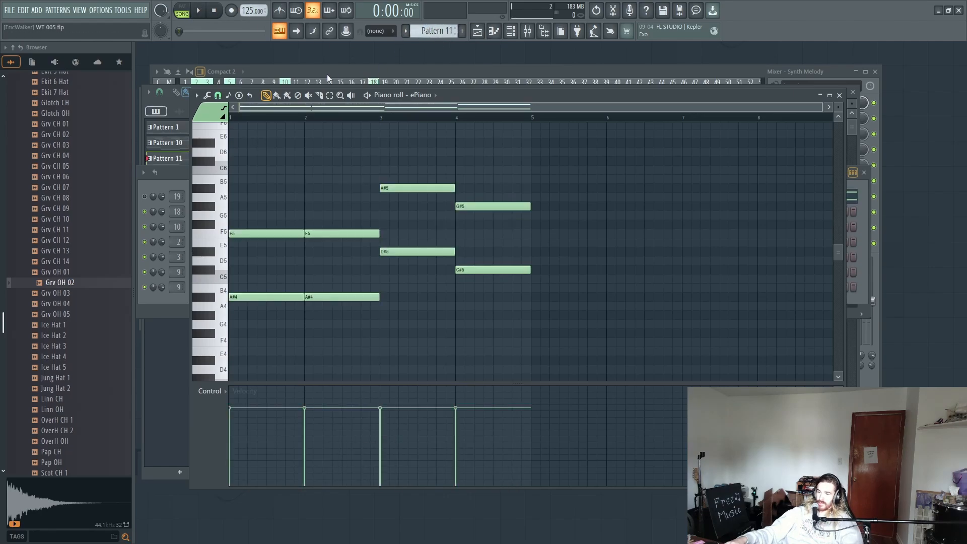
Step: Switch playback to pattern mode, unmute the ePiano channel and briefly audition its notes in the piano roll
left_click(185, 14)
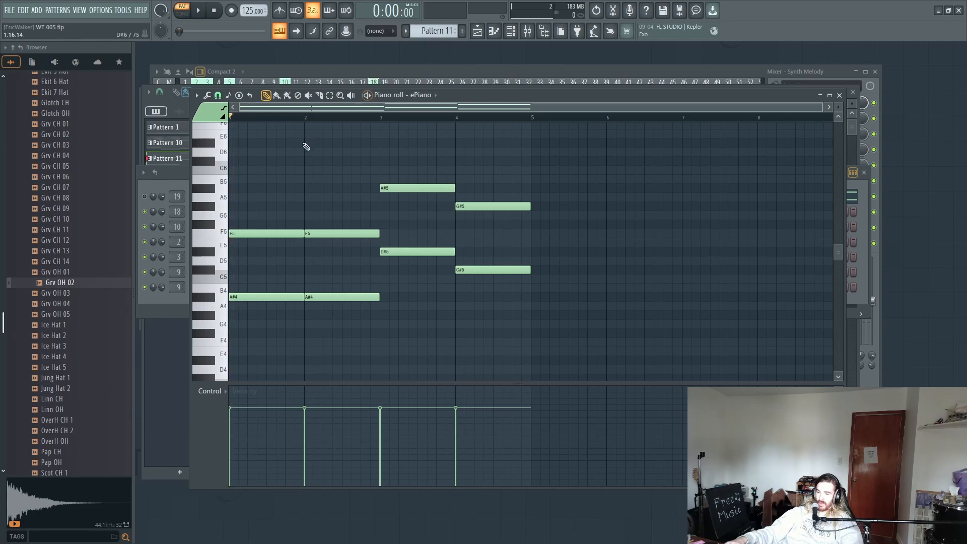
left_click(509, 32)
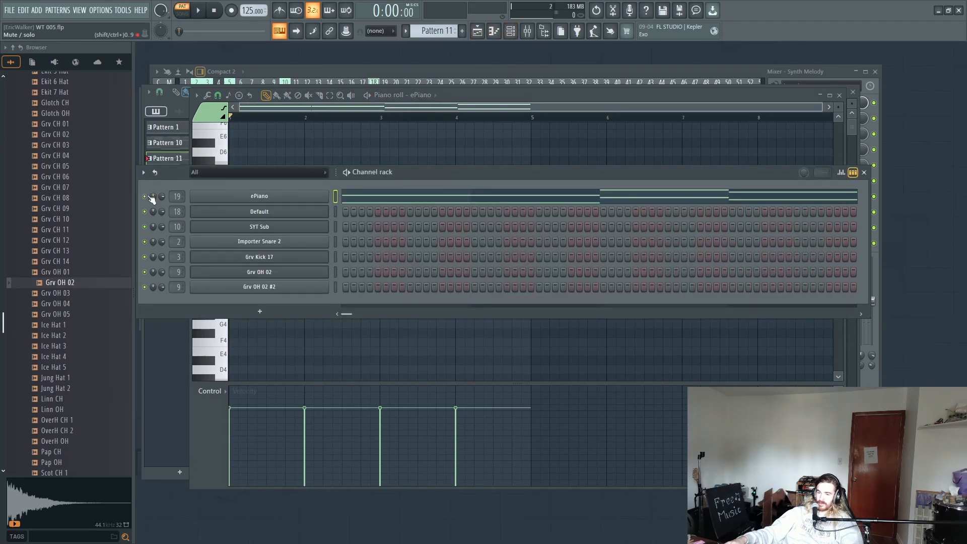
left_click(421, 196)
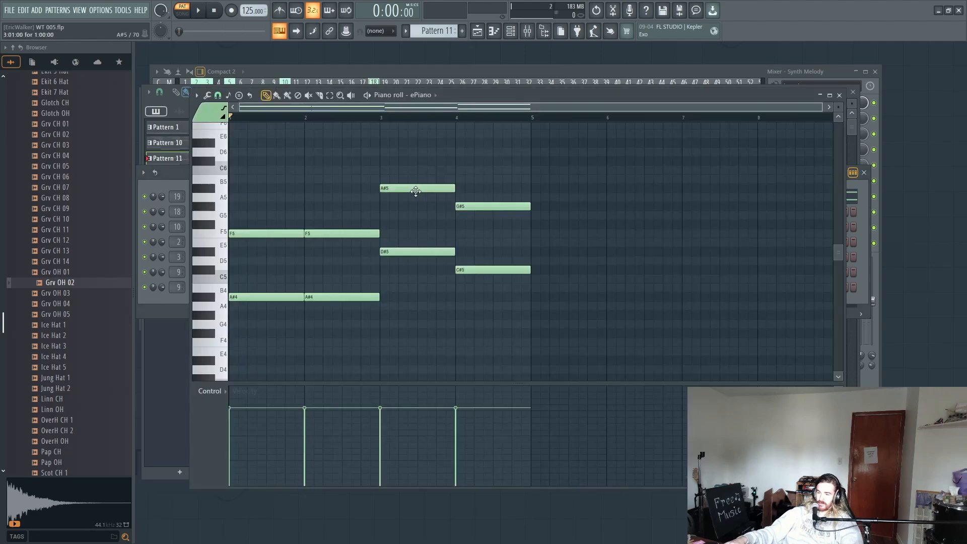
key("space")
key("space")
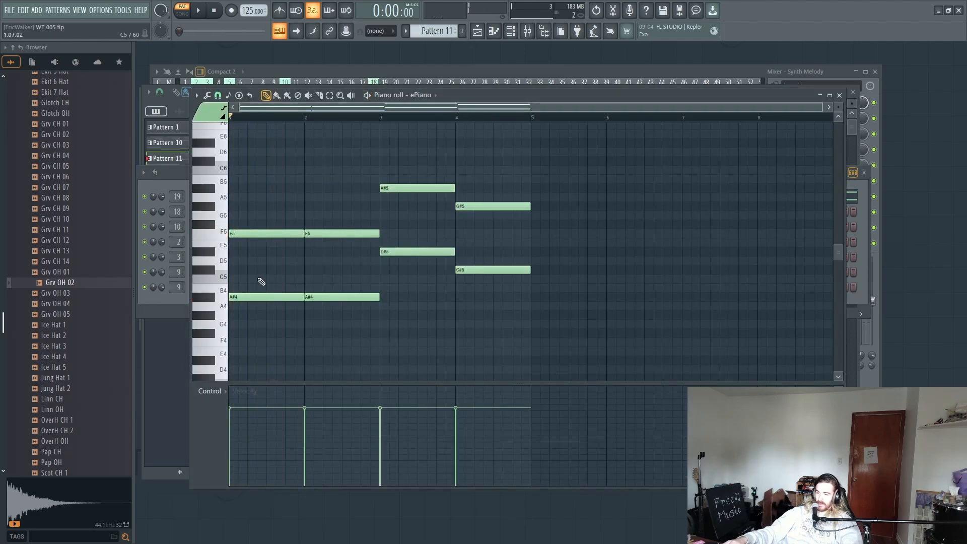
Step: Lower the four bottom ePiano notes by one octave to A#3, A#3, D#4 and C#4, and audition the pattern
left_click_drag(259, 281, 364, 286)
left_click_drag(396, 247, 486, 280)
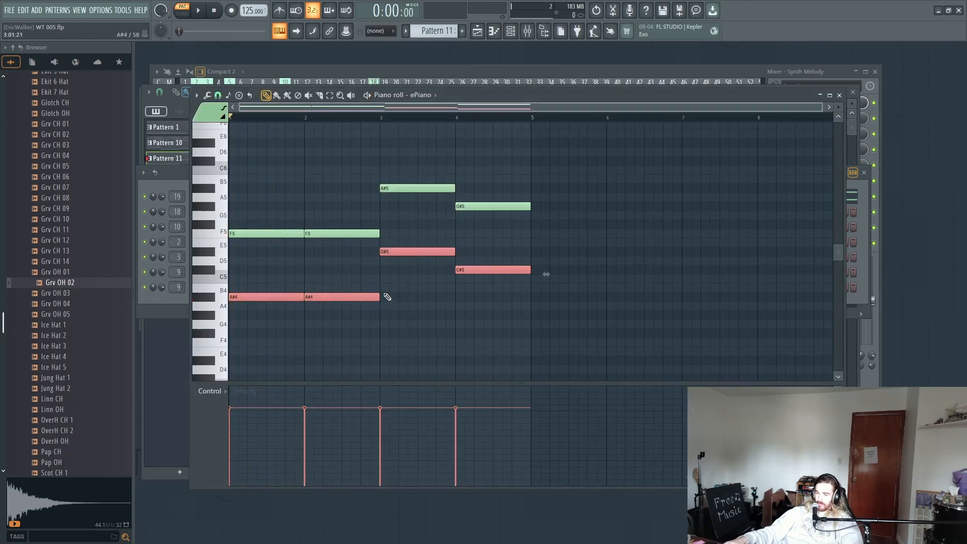
scroll(264, 270, "down", 4)
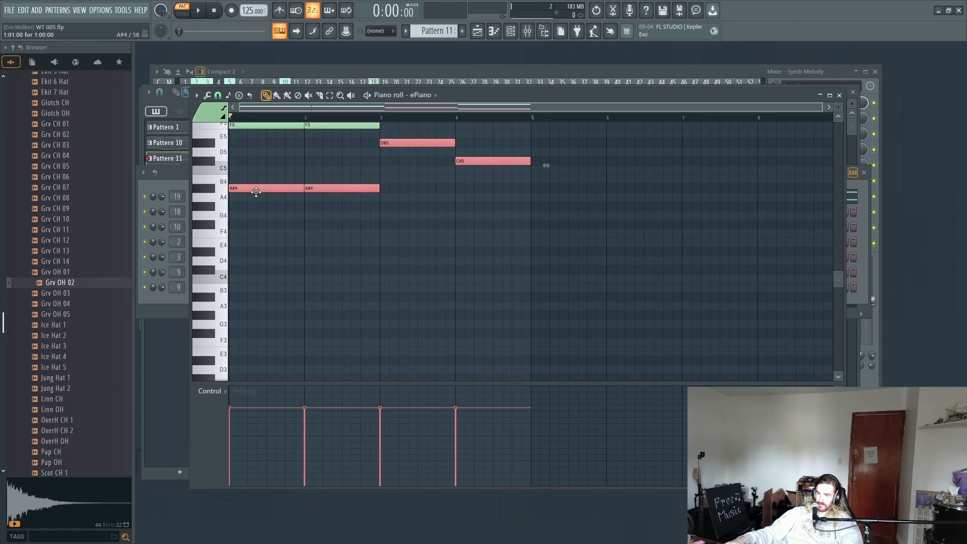
left_click_drag(256, 190, 220, 297)
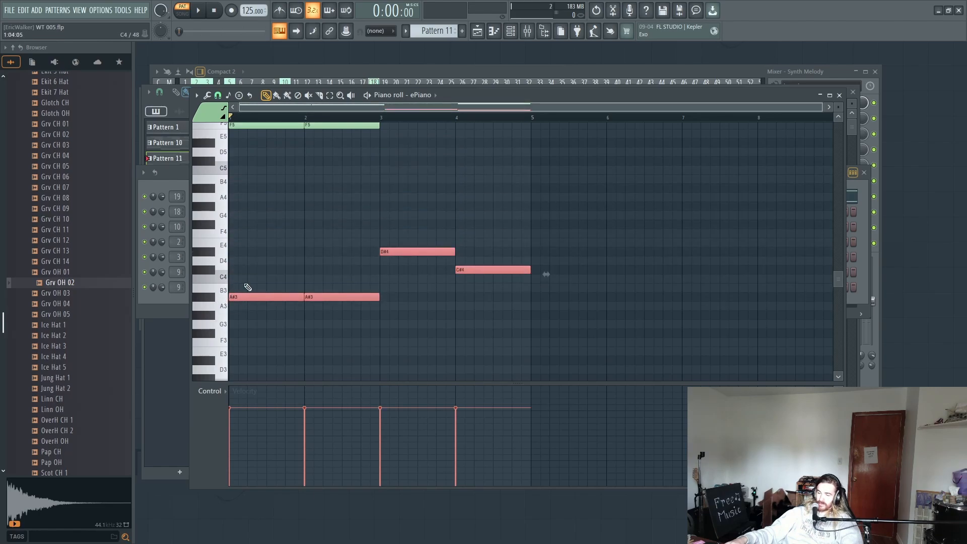
key("space")
scroll(281, 310, "up", 2)
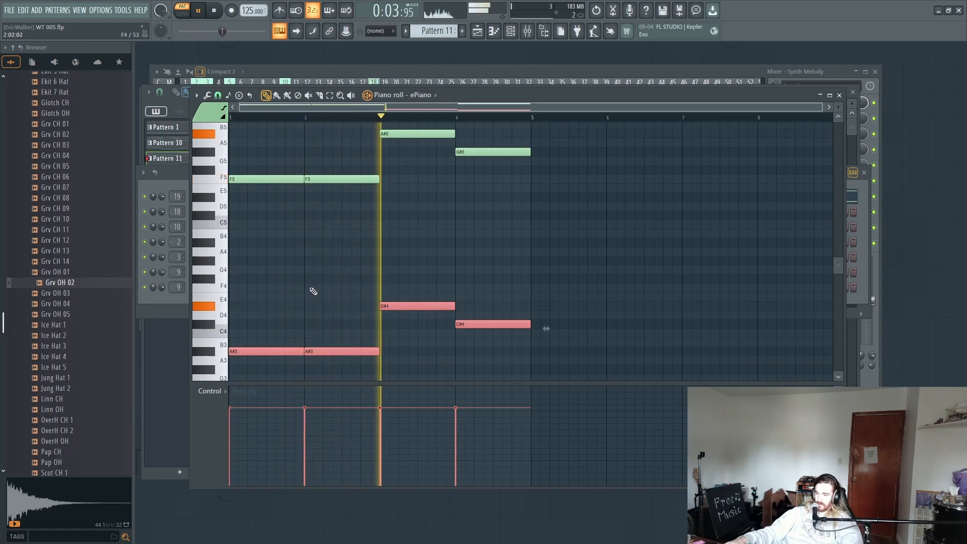
scroll(308, 292, "up", 3)
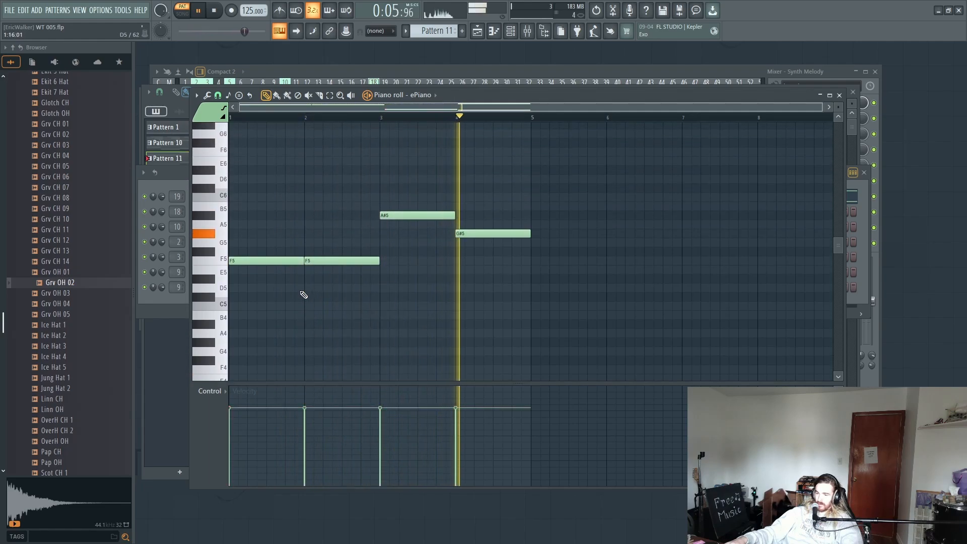
key("space")
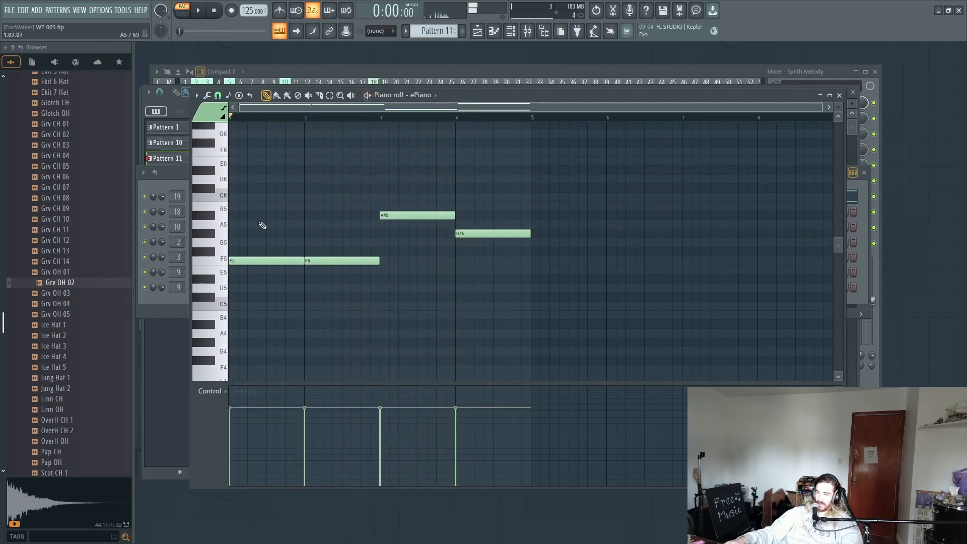
Step: Add one-bar ePiano notes at C#6 in bar 1 and A#5 in bar 2 while auditioning the harmony
left_click(241, 257)
scroll(265, 232, "up", 1)
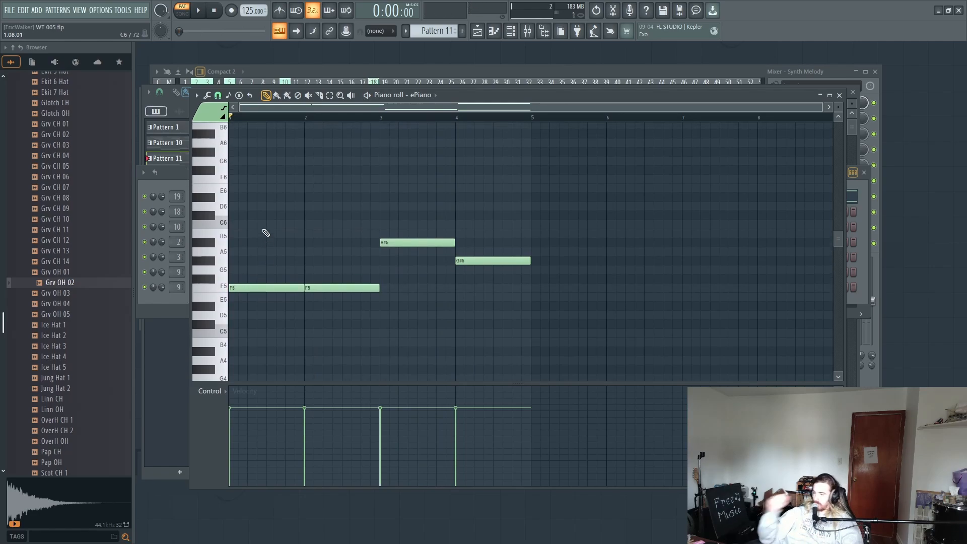
scroll(264, 231, "up", 1)
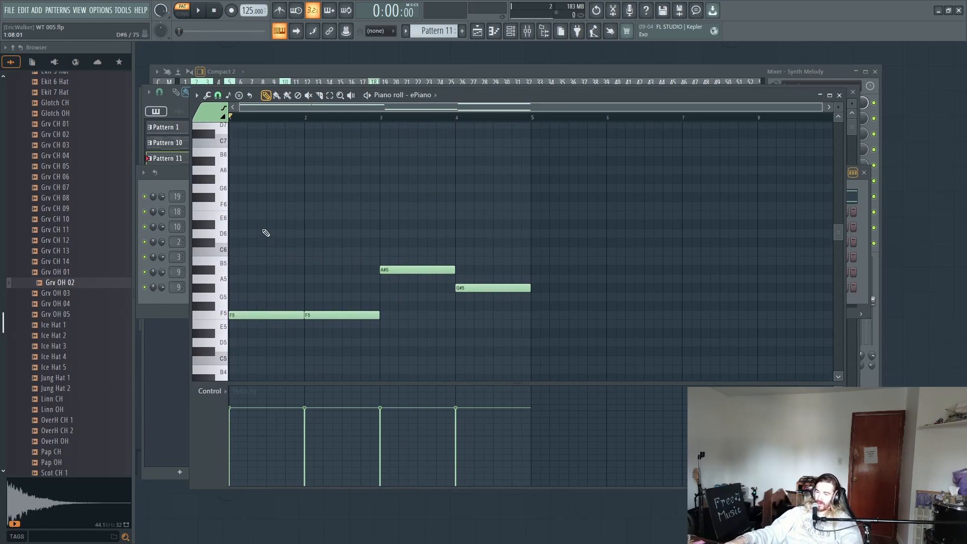
left_click(238, 243)
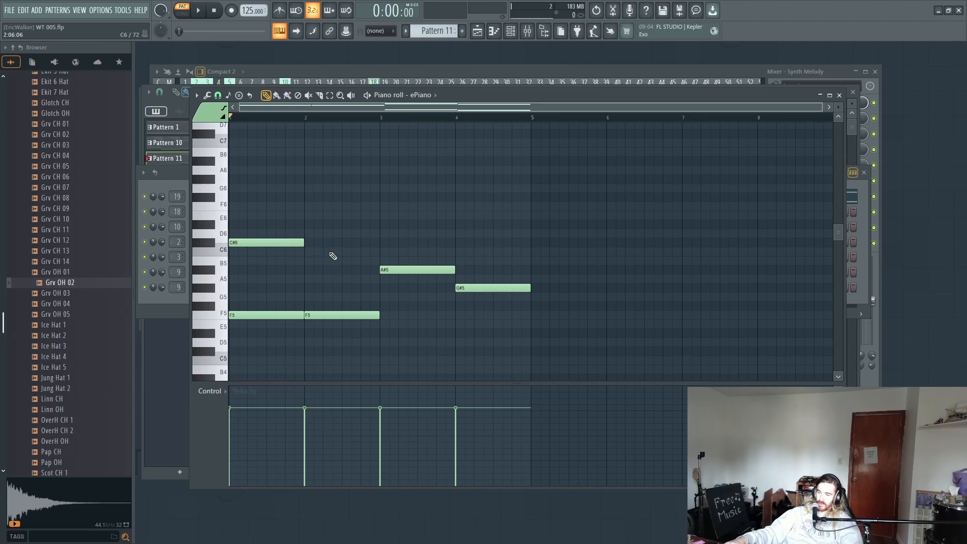
left_click(309, 243)
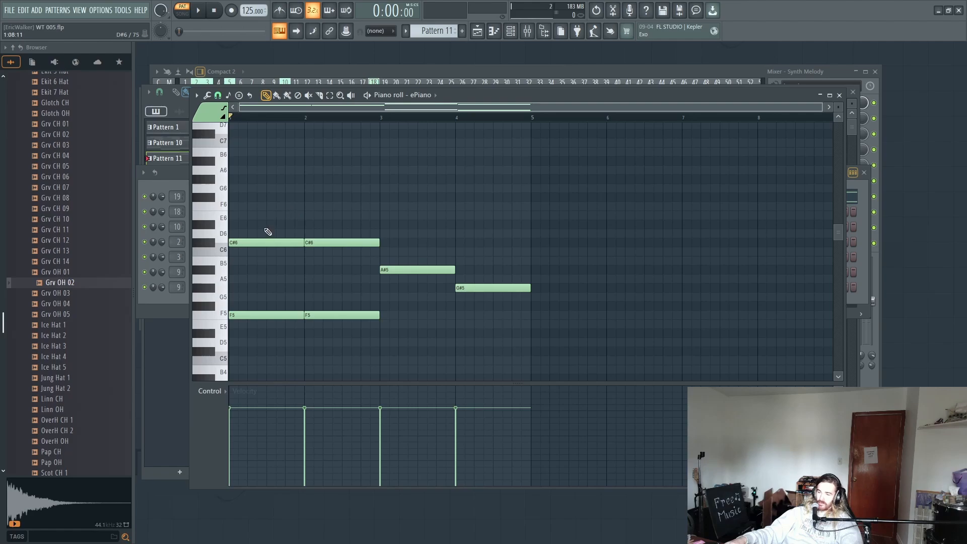
key("space")
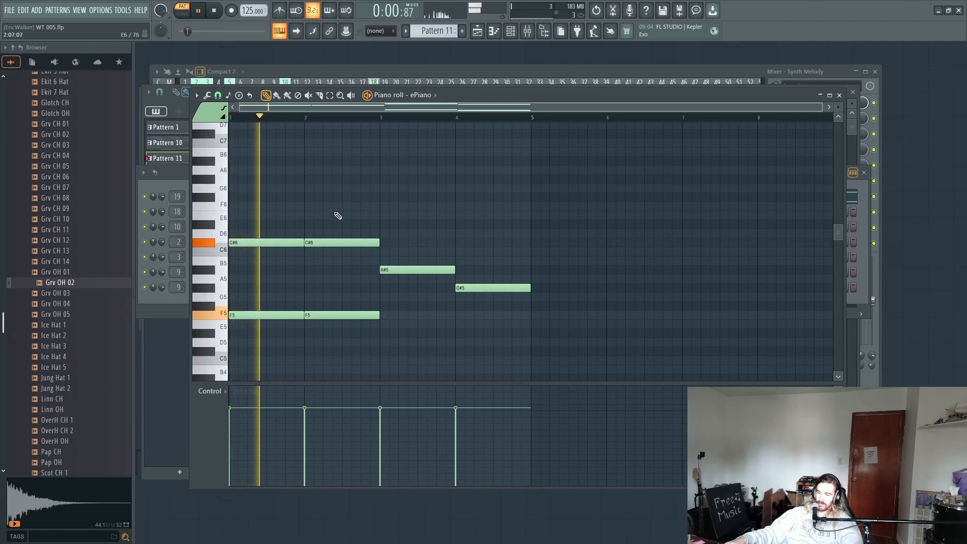
key("space")
left_click_drag(321, 243, 316, 277)
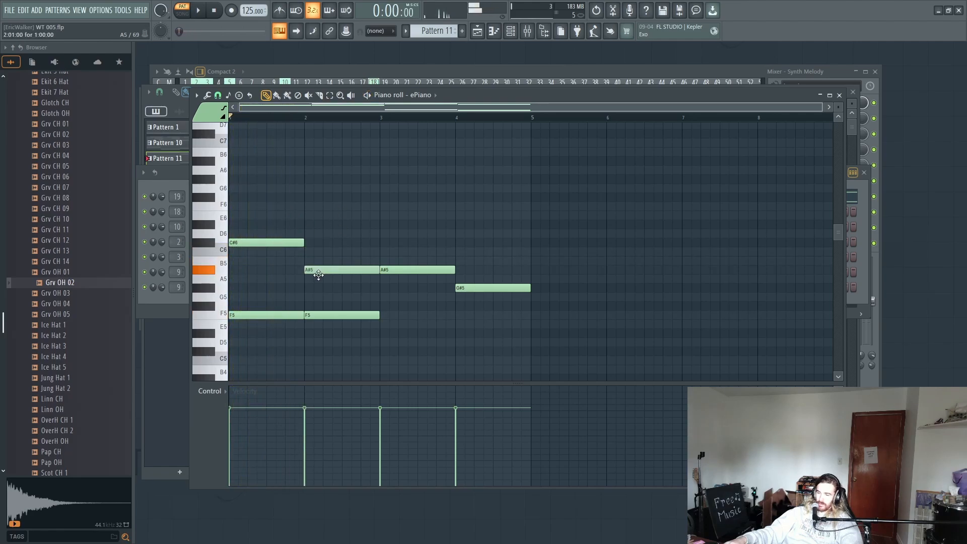
key("space")
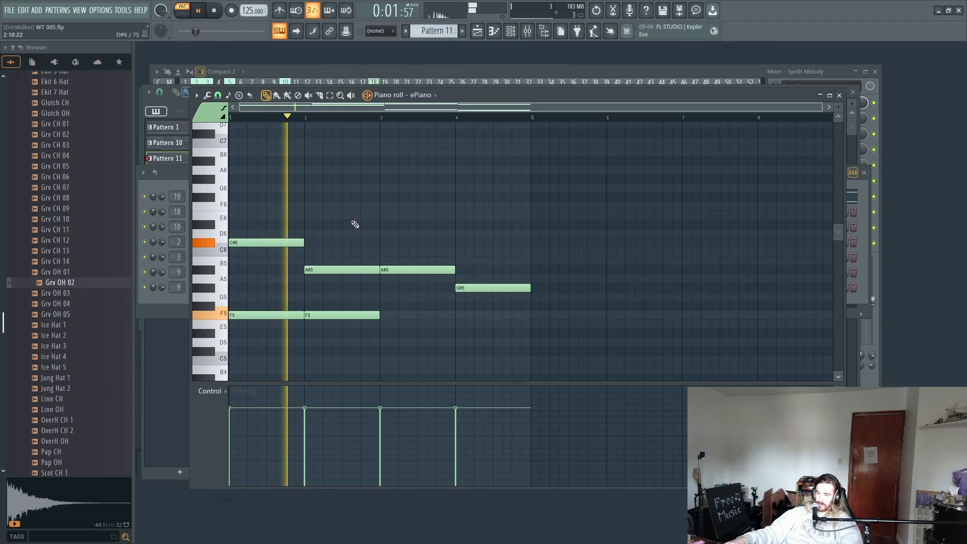
Step: Add one-bar ePiano notes at F6 in bar 3 and C#6 in bar 4 while auditioning the pattern
left_click(395, 213)
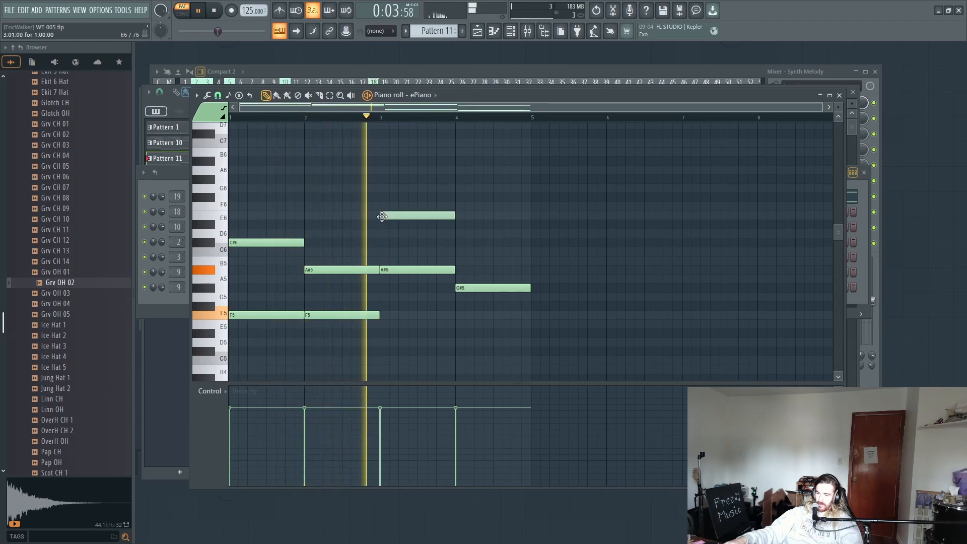
key("space")
left_click_drag(442, 213, 443, 207)
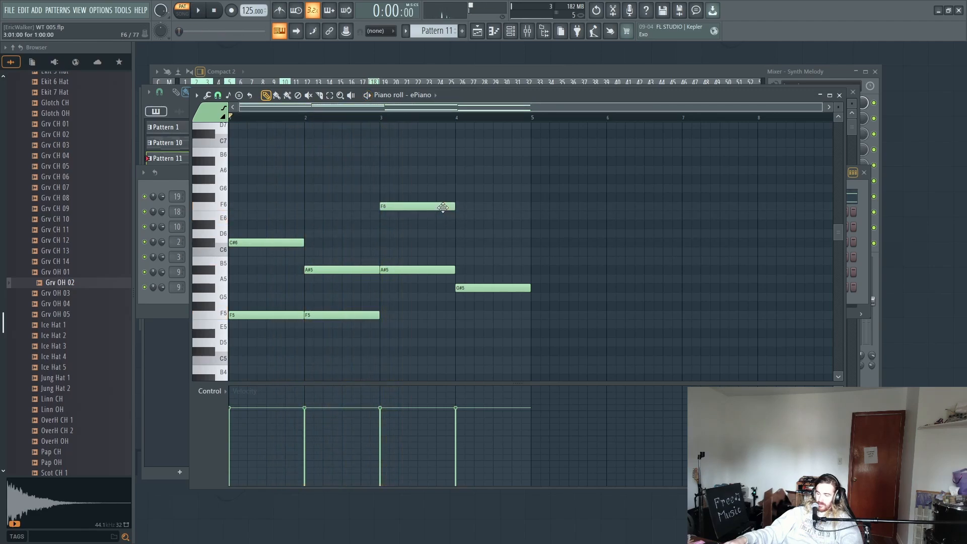
key("space")
left_click(488, 243)
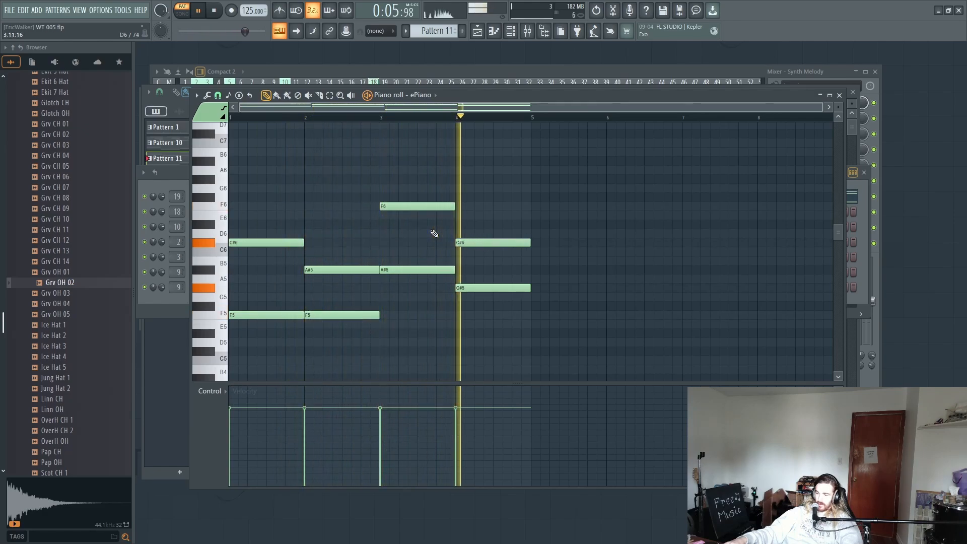
Step: Add one-bar top notes during playback: F6 in bars 1 and 2, and D#6 in bar 4
left_click(238, 197)
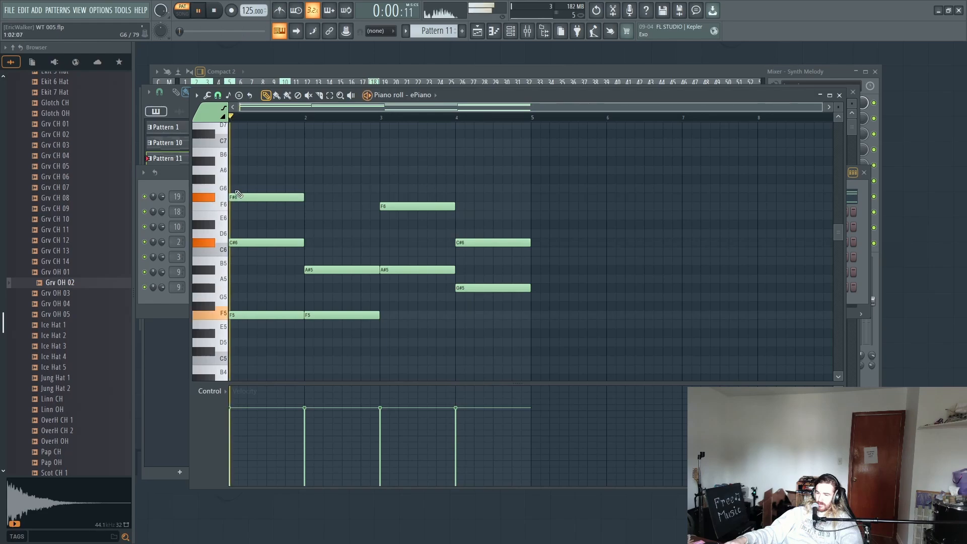
left_click_drag(238, 196, 239, 206)
left_click(306, 210)
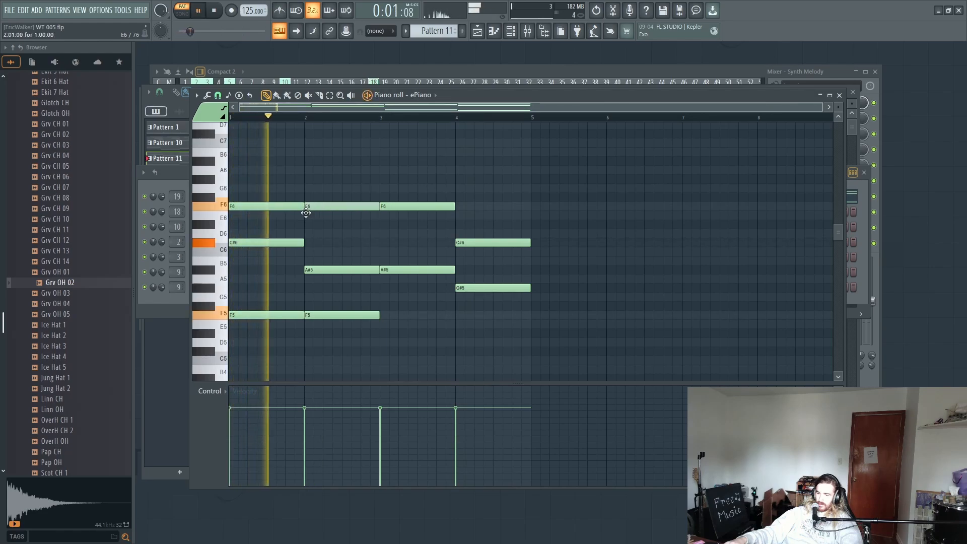
left_click(459, 224)
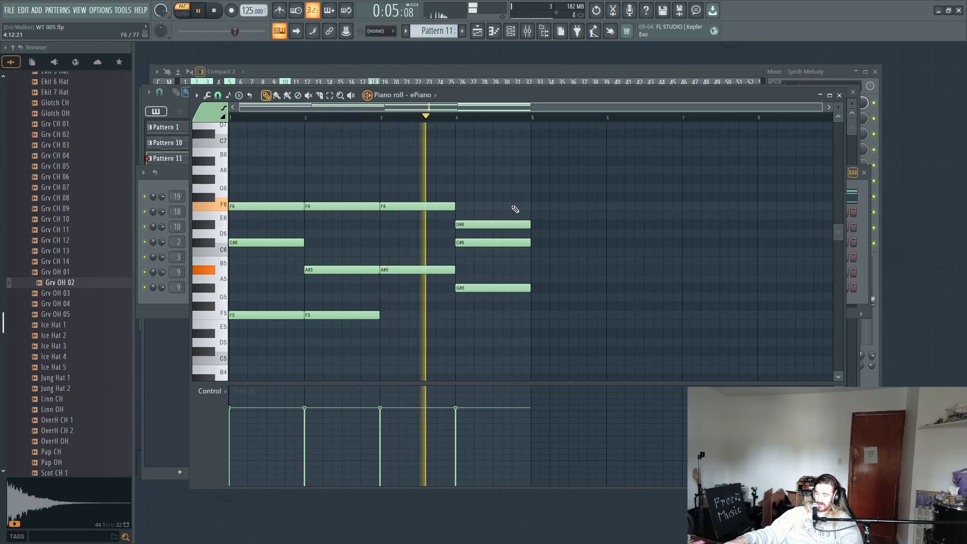
Step: Stop playback and add a one-bar C#5 note to the chord in bar 4
scroll(459, 272, "down", 2)
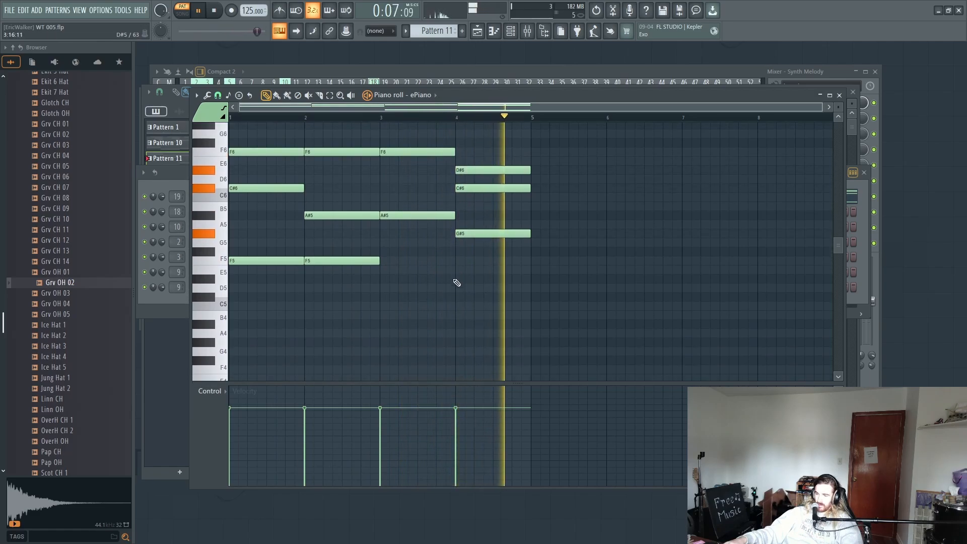
key("space")
scroll(457, 283, "down", 2)
left_click(454, 242)
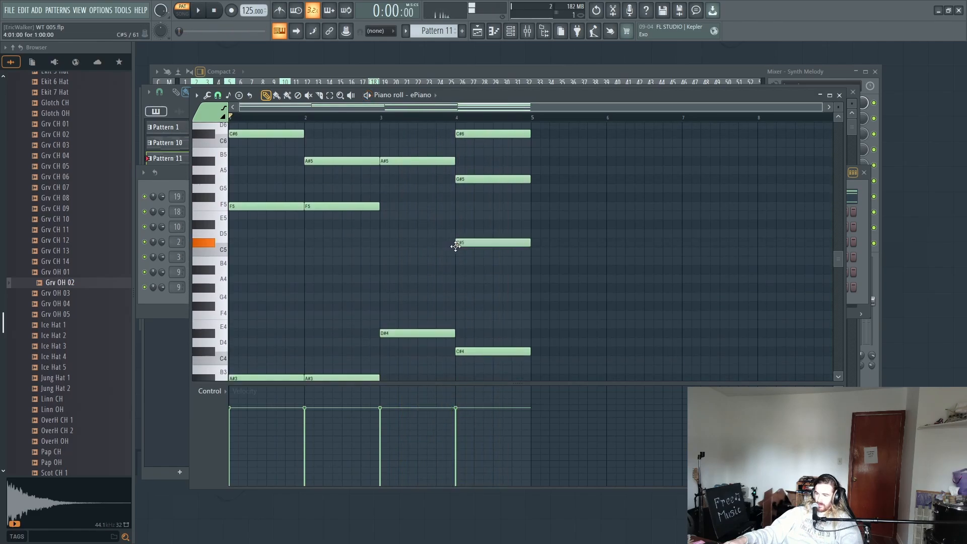
Step: Audition the ePiano chords, stop playback, and place Pattern 11 twice on Track 7 across bars 1 to 8 of the playlist
key("space")
scroll(463, 257, "up", 3)
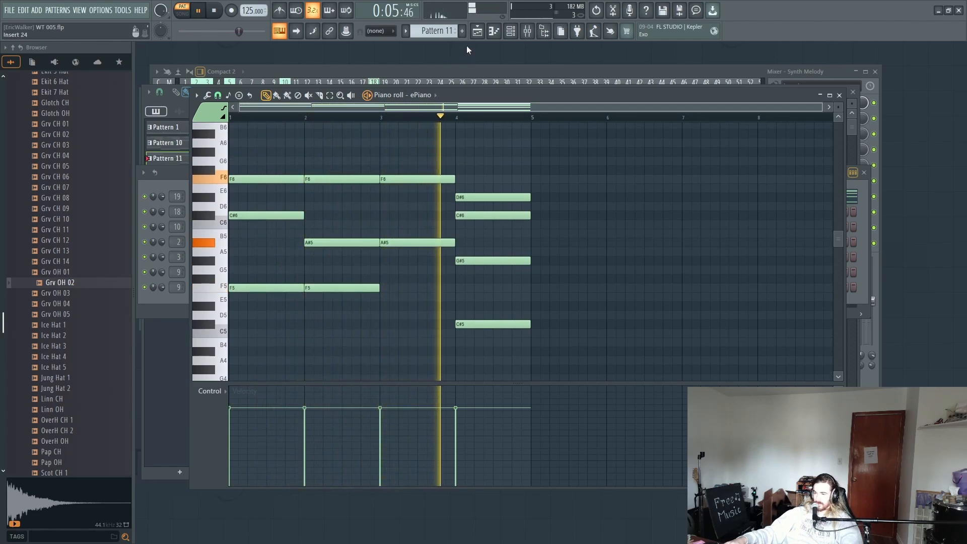
left_click(477, 31)
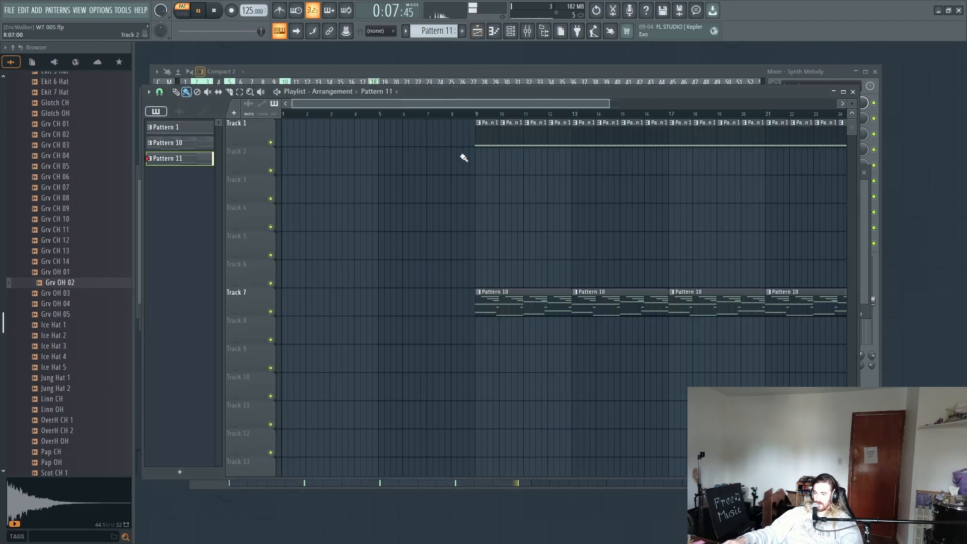
key("space")
mouse_move(441, 295)
left_mouse_down()
mouse_move(356, 312)
mouse_move(376, 259)
left_mouse_up()
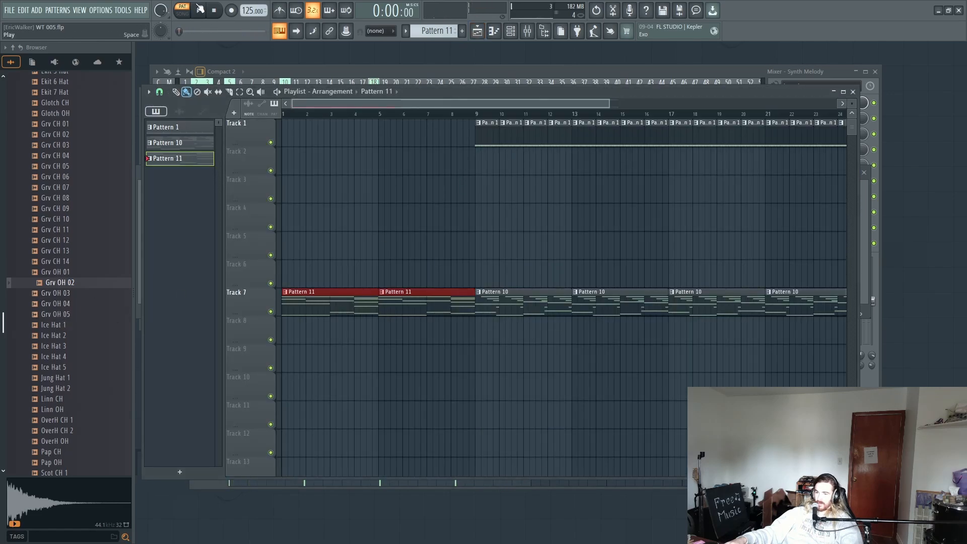
Step: Switch to song mode and play the arrangement from the start through the transition into bar 9
left_click(182, 10)
key("space")
left_click(359, 195)
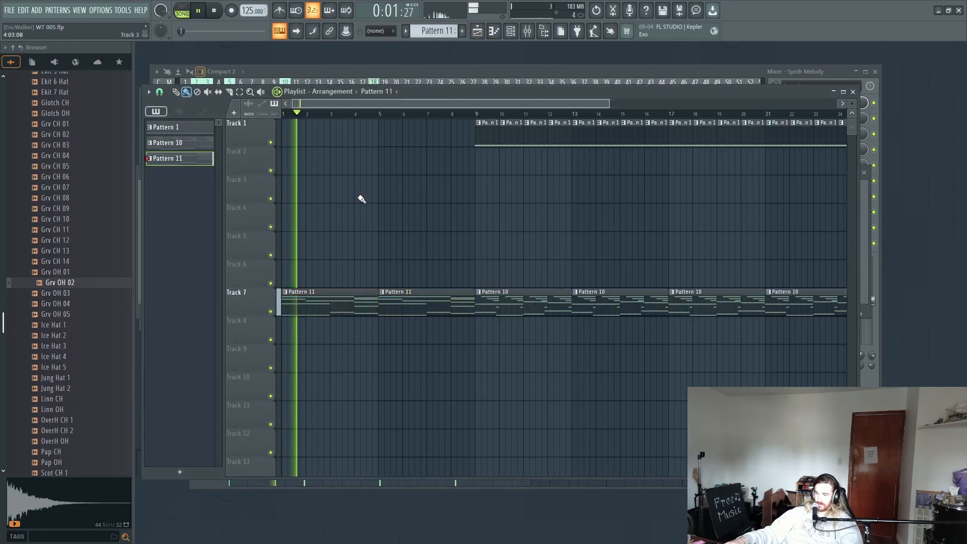
scroll(432, 122, "down", 2)
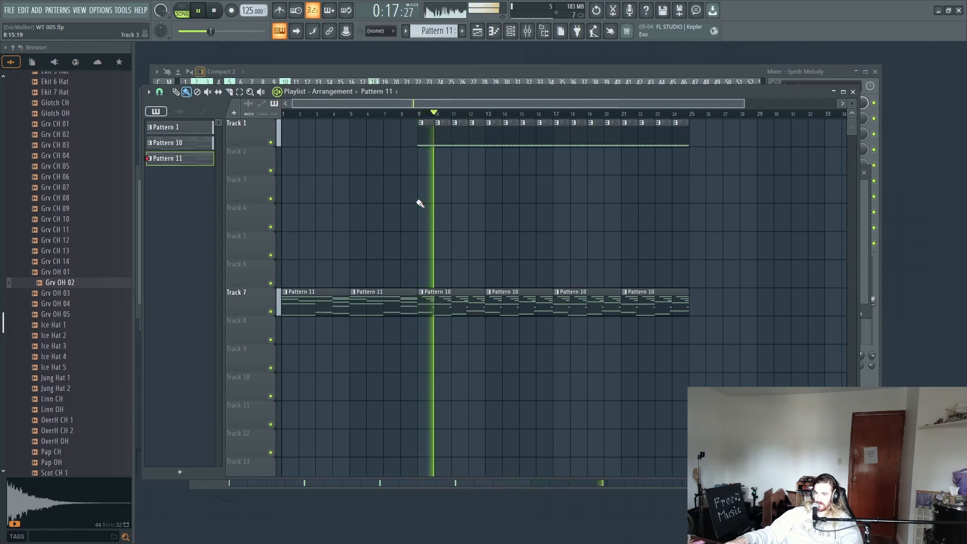
key("space")
Step: Copy all synth melody notes from Pattern 10 into the same channel of a new Pattern 12
double_click(438, 304)
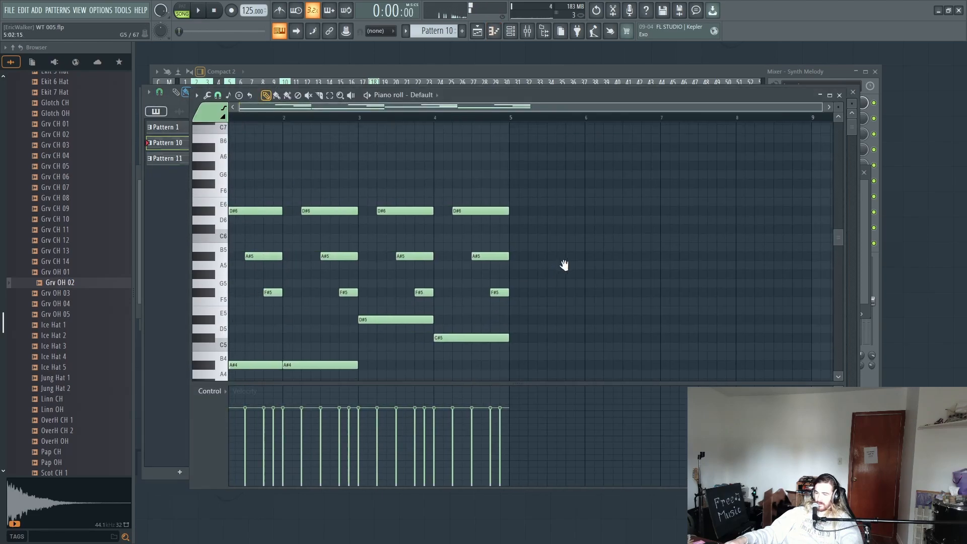
left_click_drag(632, 140, 131, 459)
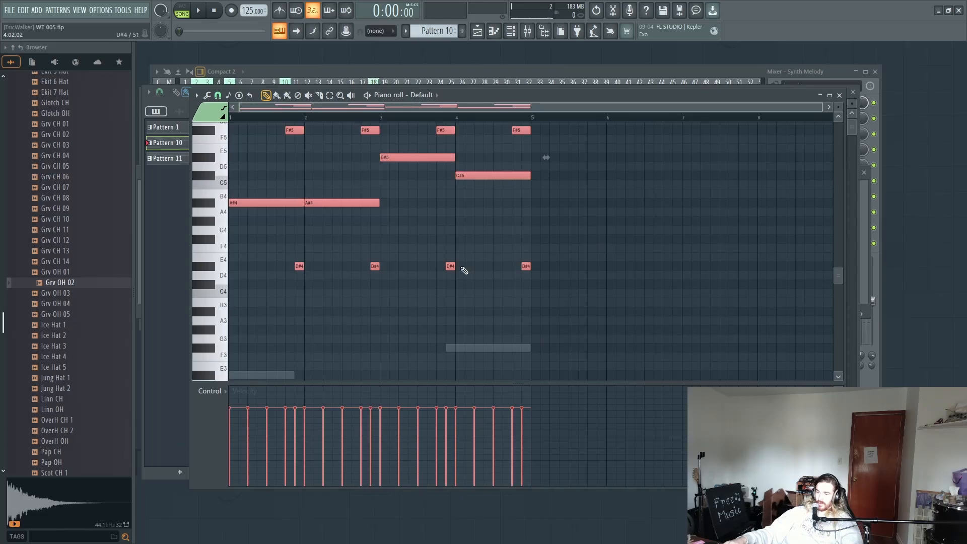
left_click_drag(439, 36, 439, 25)
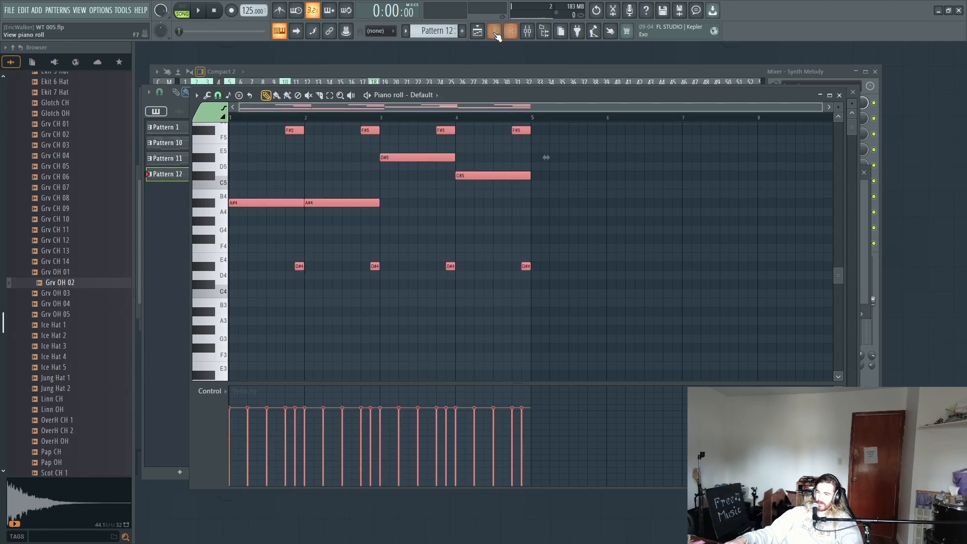
Step: Place Pattern 12 twice on Track 6 across bars 1 to 8 and audition the arrangement from the start
left_click(477, 31)
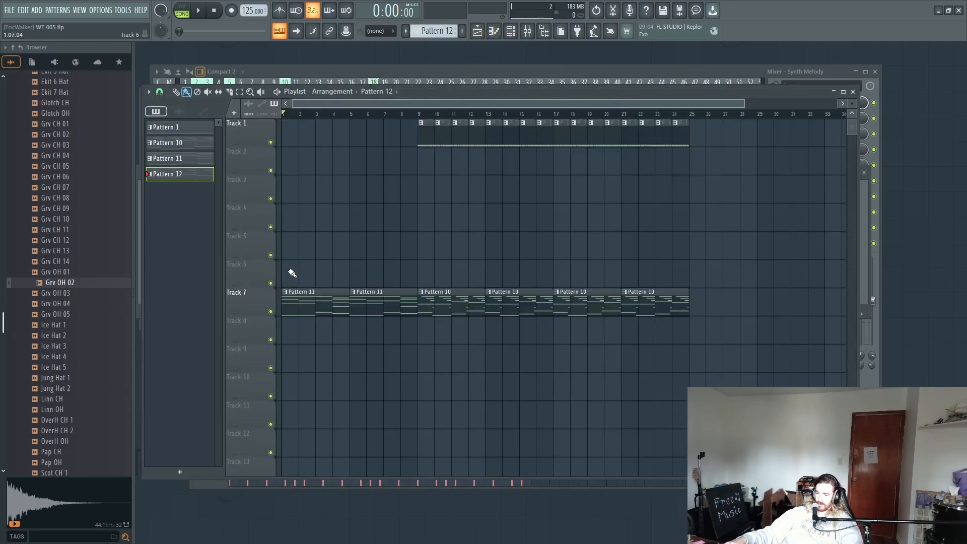
left_click_drag(292, 273, 359, 268)
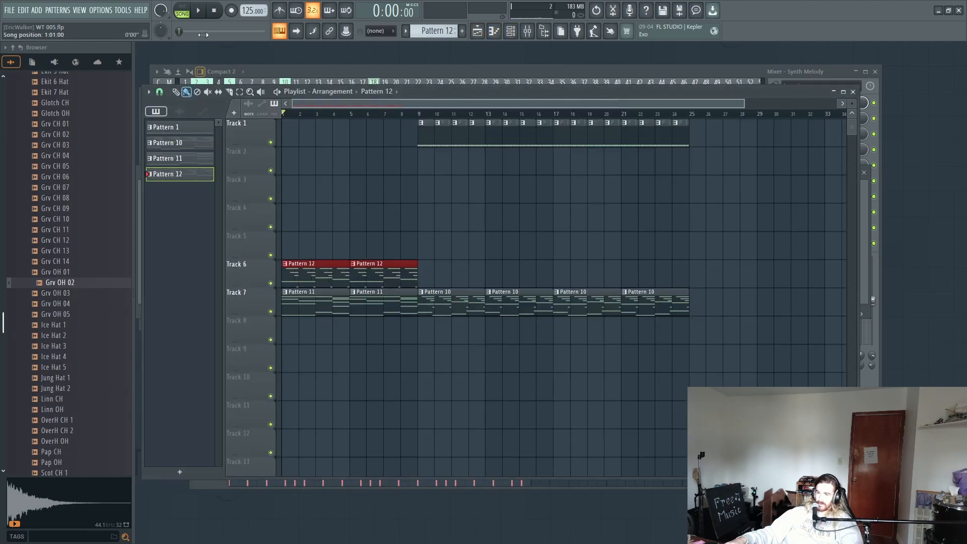
key("space")
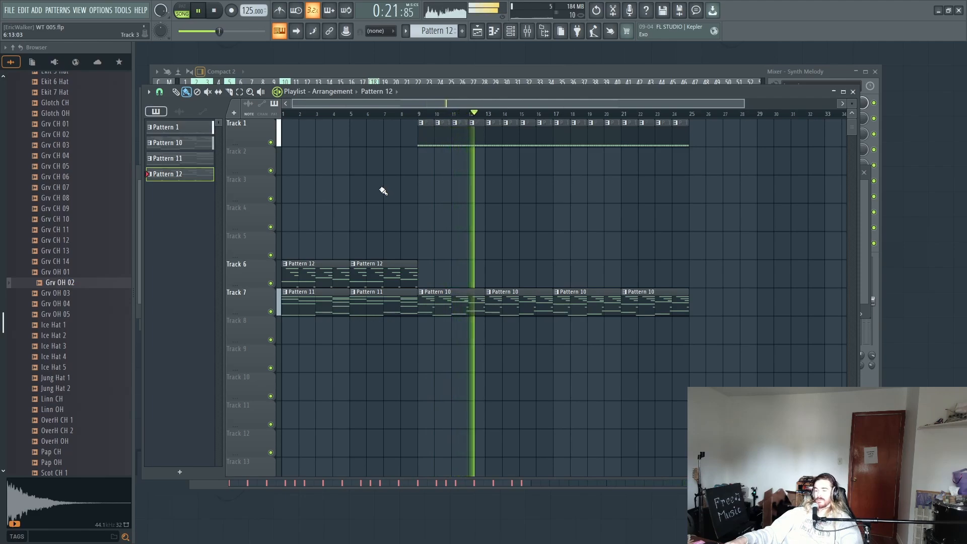
key("space")
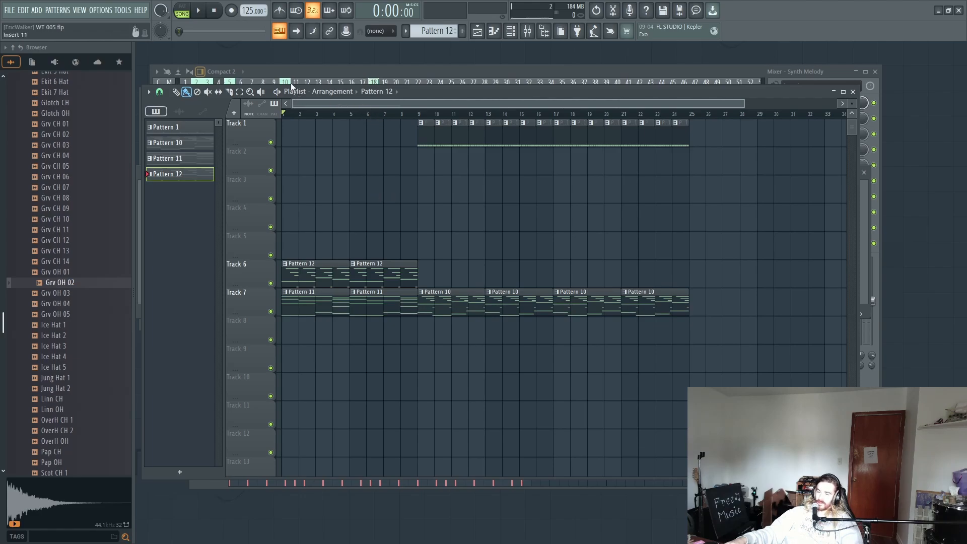
scroll(366, 115, "down", 1)
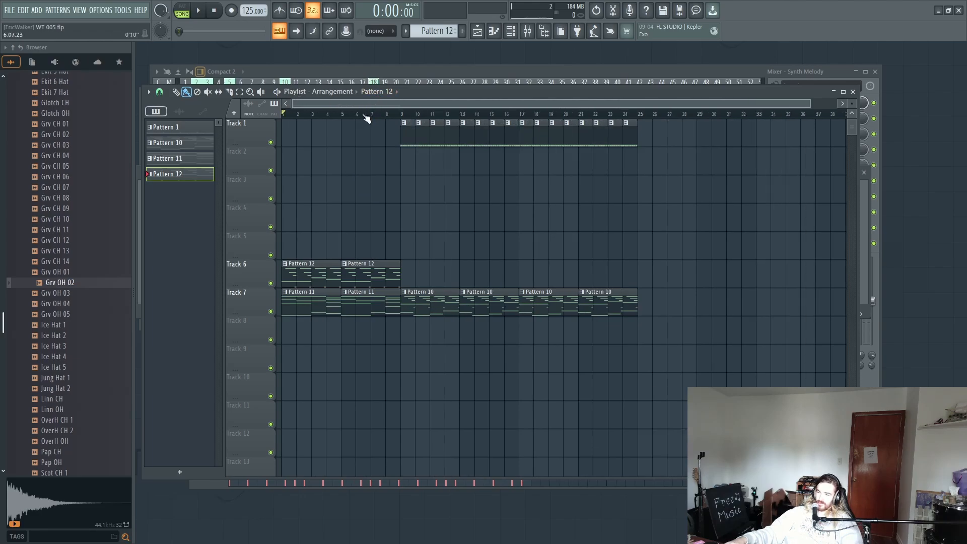
scroll(365, 116, "down", 1)
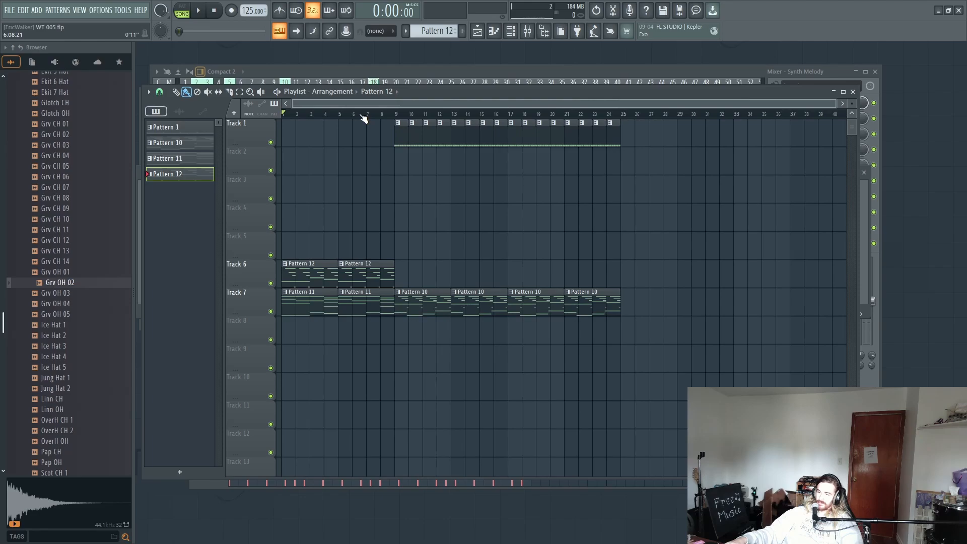